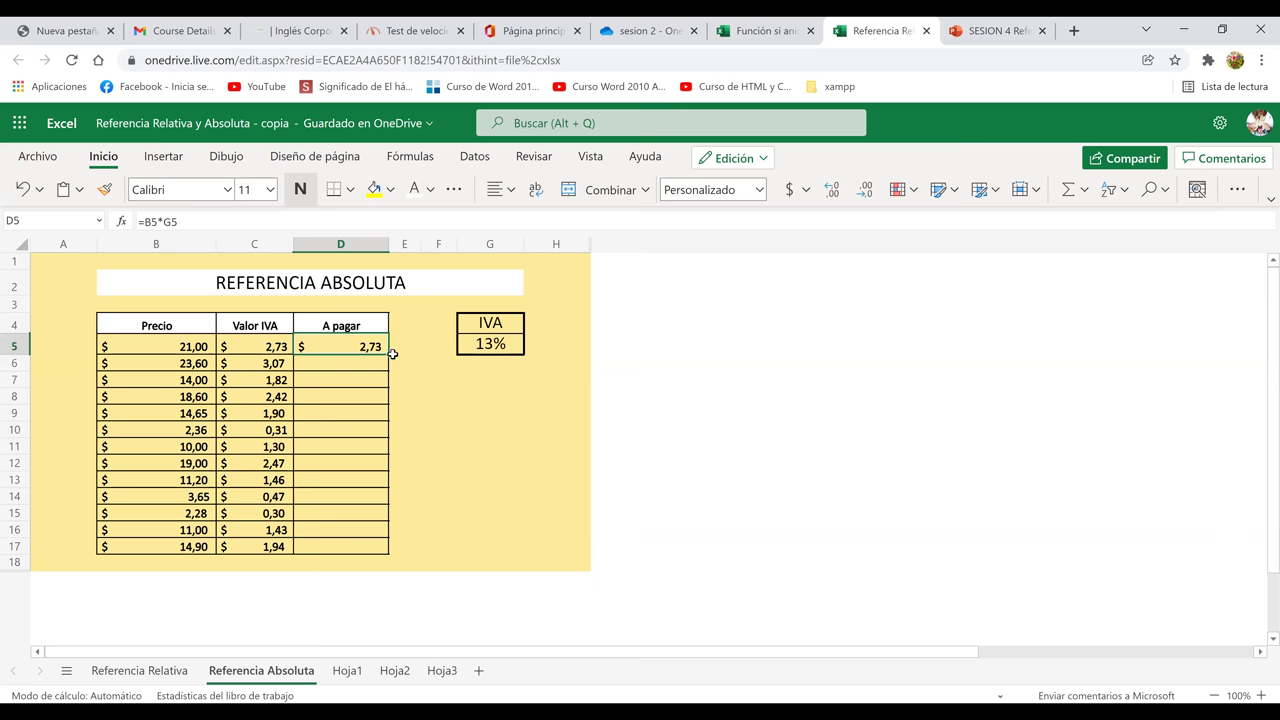
Fill the A pagar formula from D5 down to D17 and inspect the copied formula's references in D6.
drag(389, 352, 388, 554)
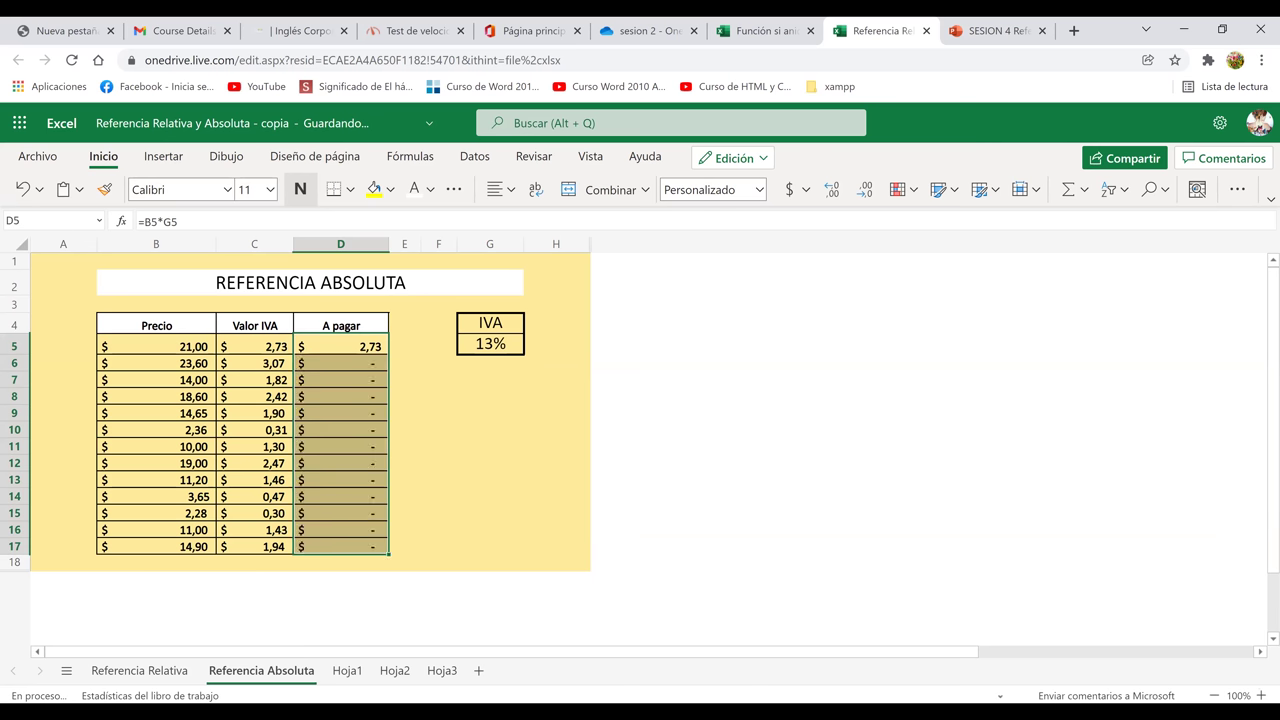
click(479, 483)
click(362, 367)
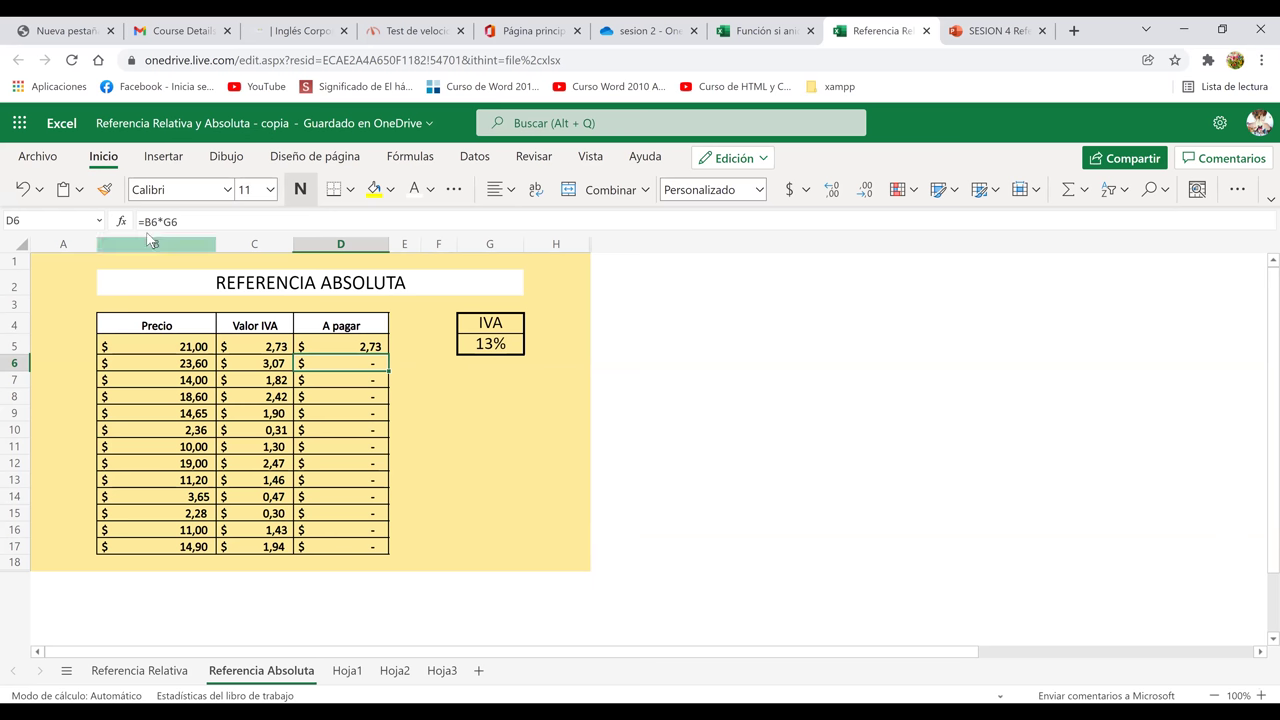
double_click(358, 360)
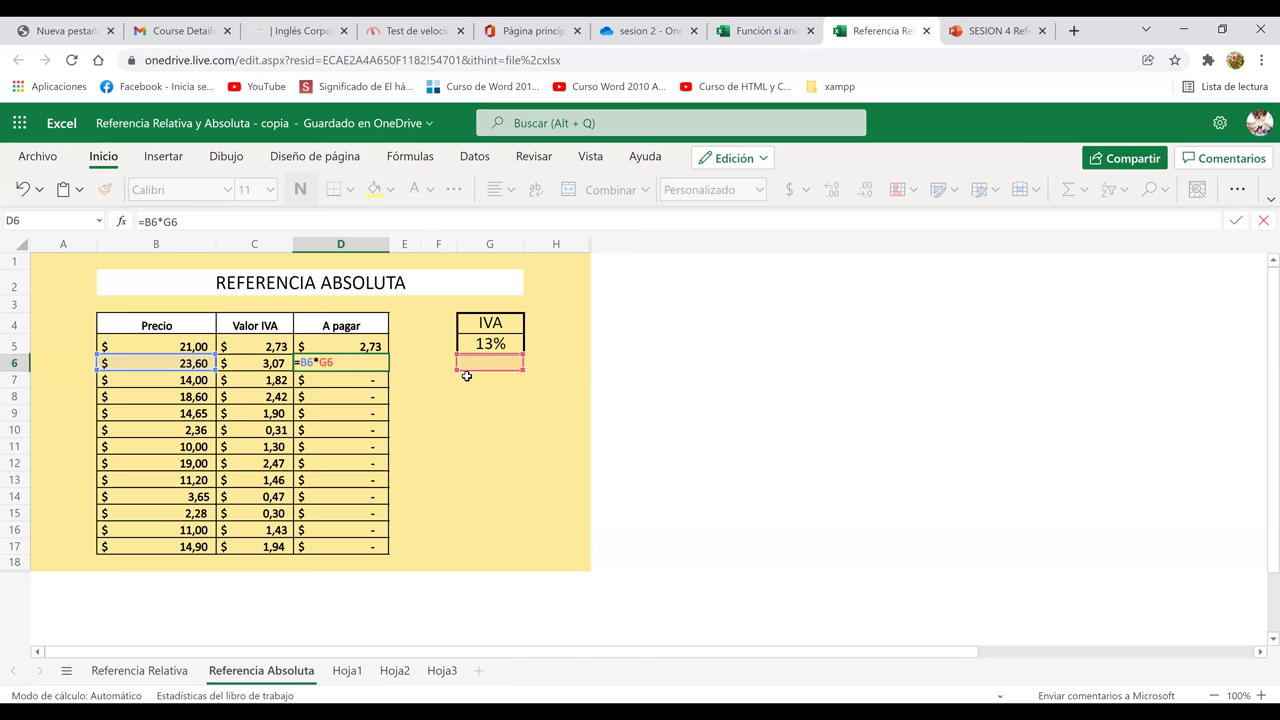
key(Return)
Enter 5 in G6 to test its effect on the formula in D6, and clear G6.
click(502, 365)
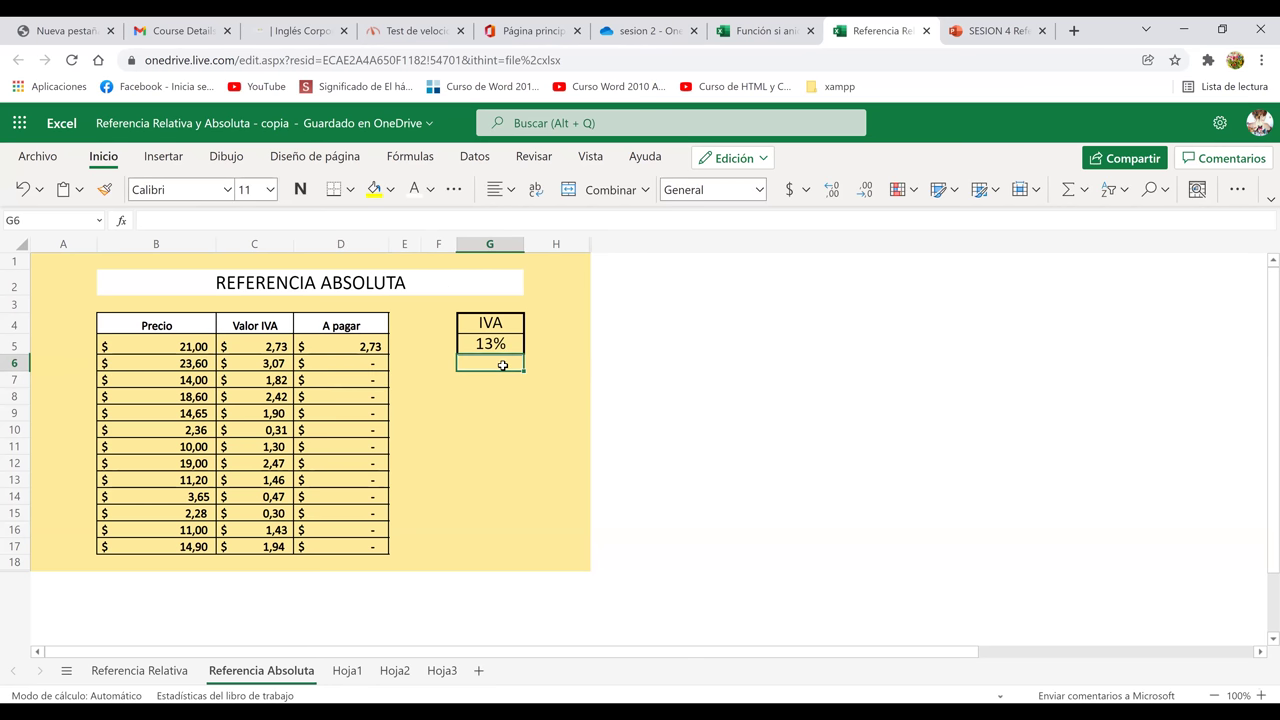
text(5)
key(Return)
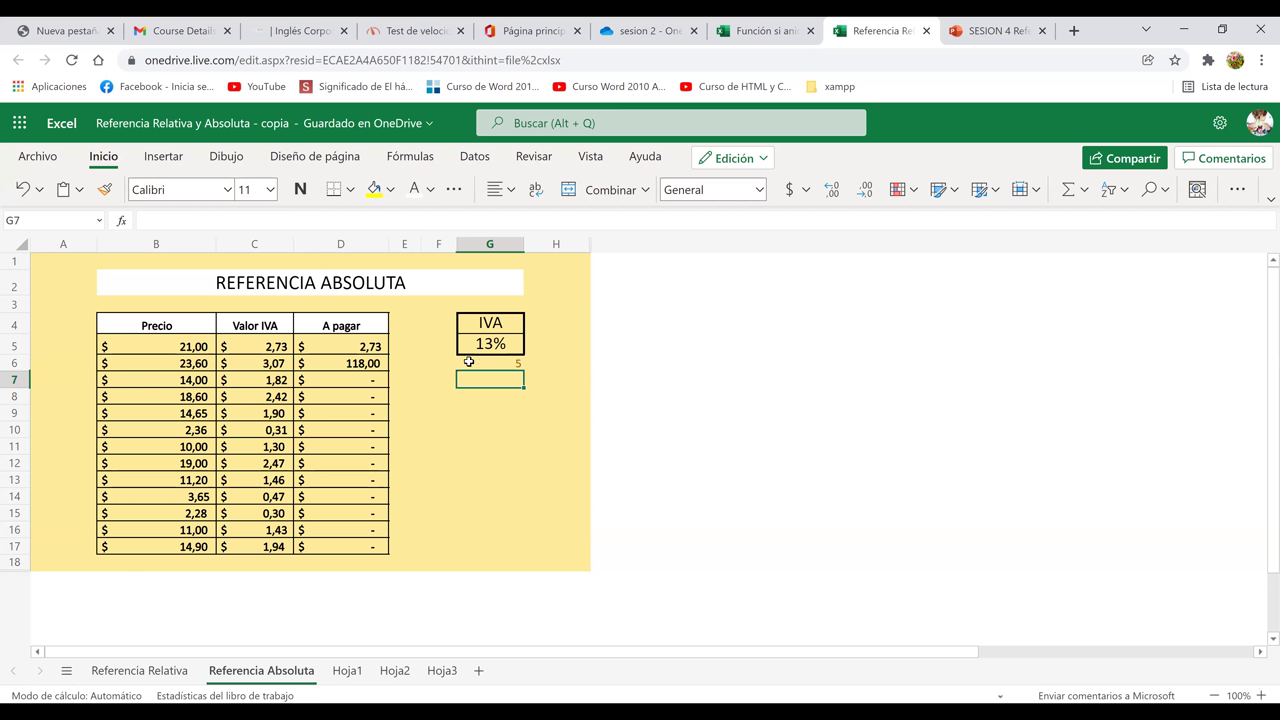
click(349, 361)
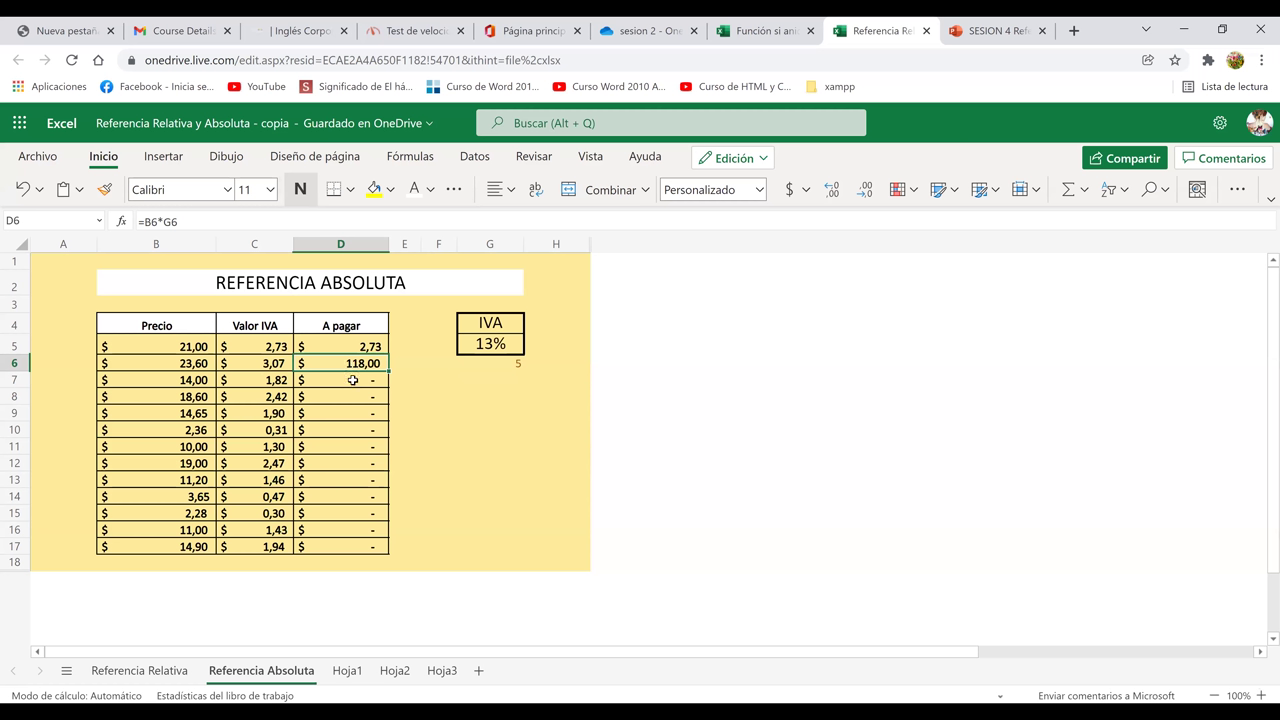
click(353, 380)
click(352, 364)
click(503, 372)
double_click(503, 367)
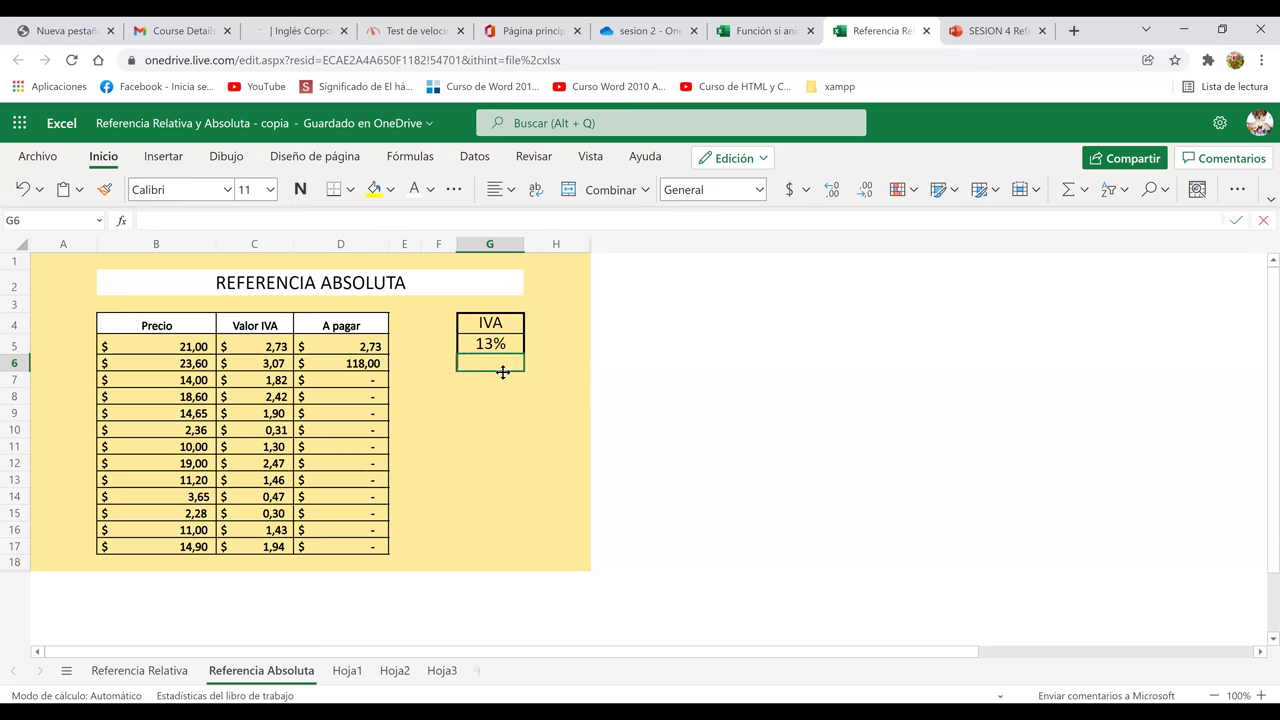
Delete the multiplication formulas from cells D6 and D5 in the A pagar column.
click(378, 358)
key(Delete)
click(543, 389)
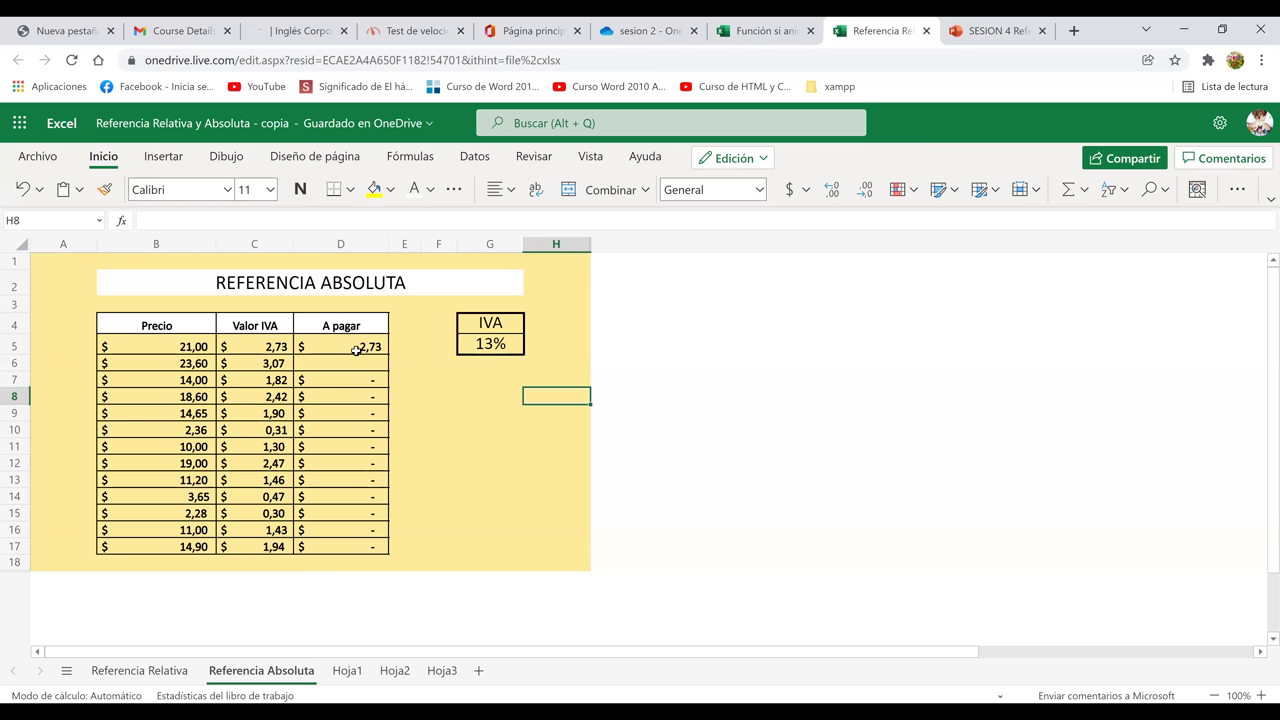
click(356, 350)
key(Delete)
click(455, 429)
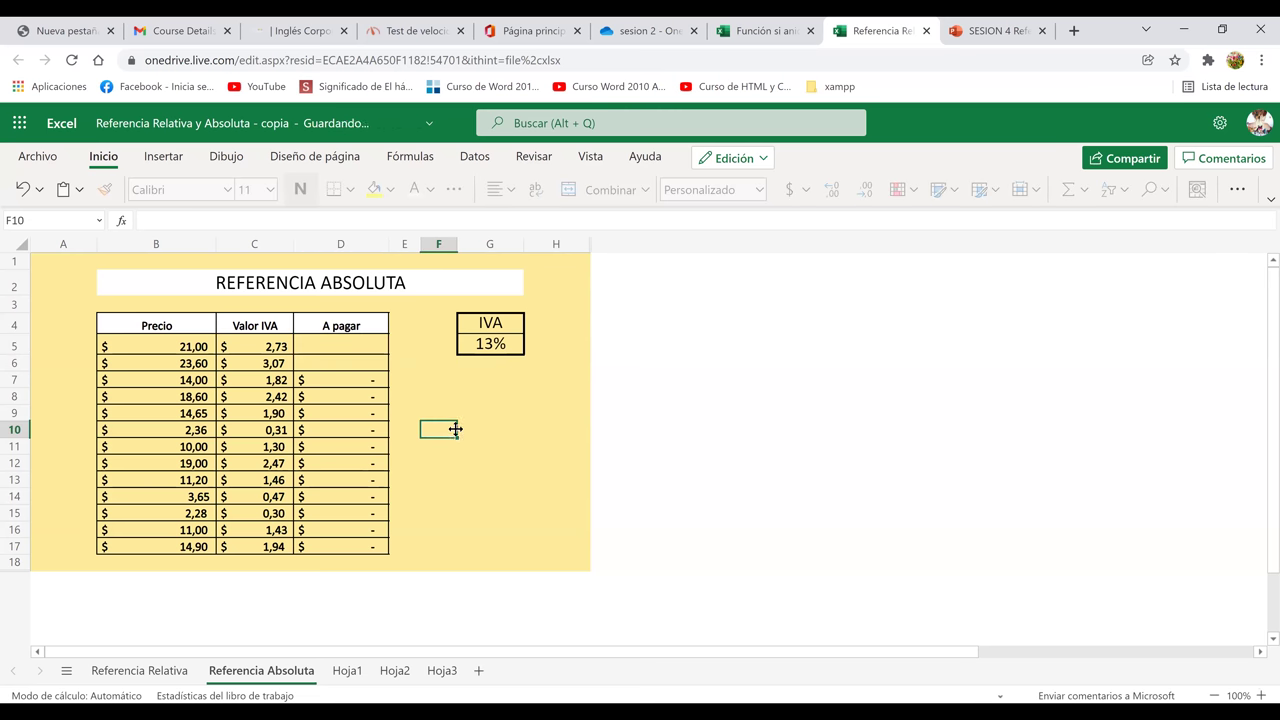
Enter the formula =B5+C5 in D5 to add the price and its IVA value.
click(159, 345)
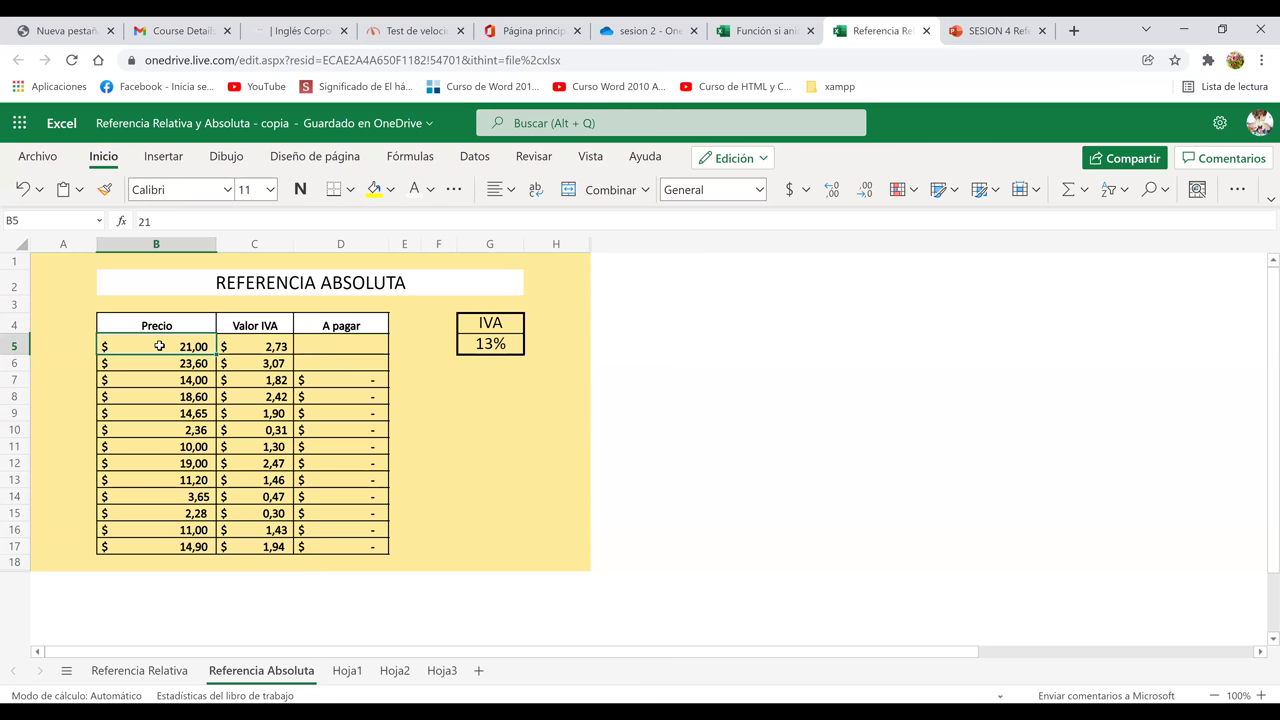
click(252, 340)
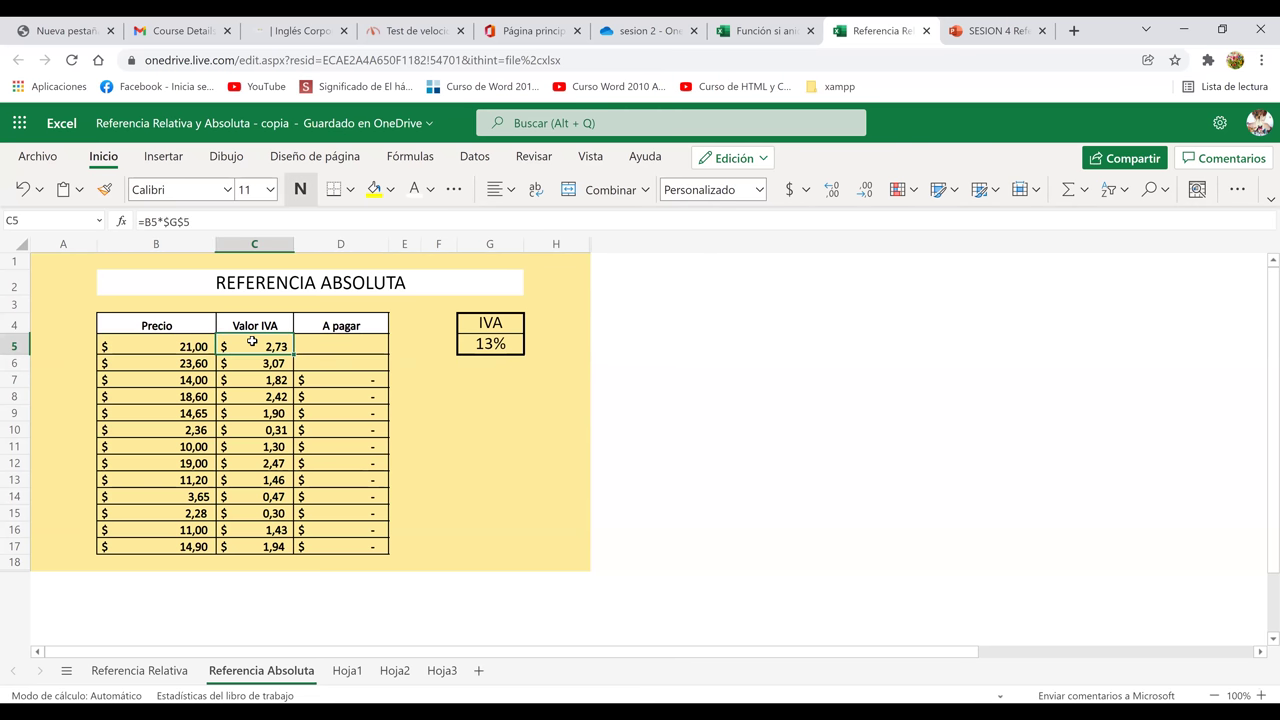
click(333, 347)
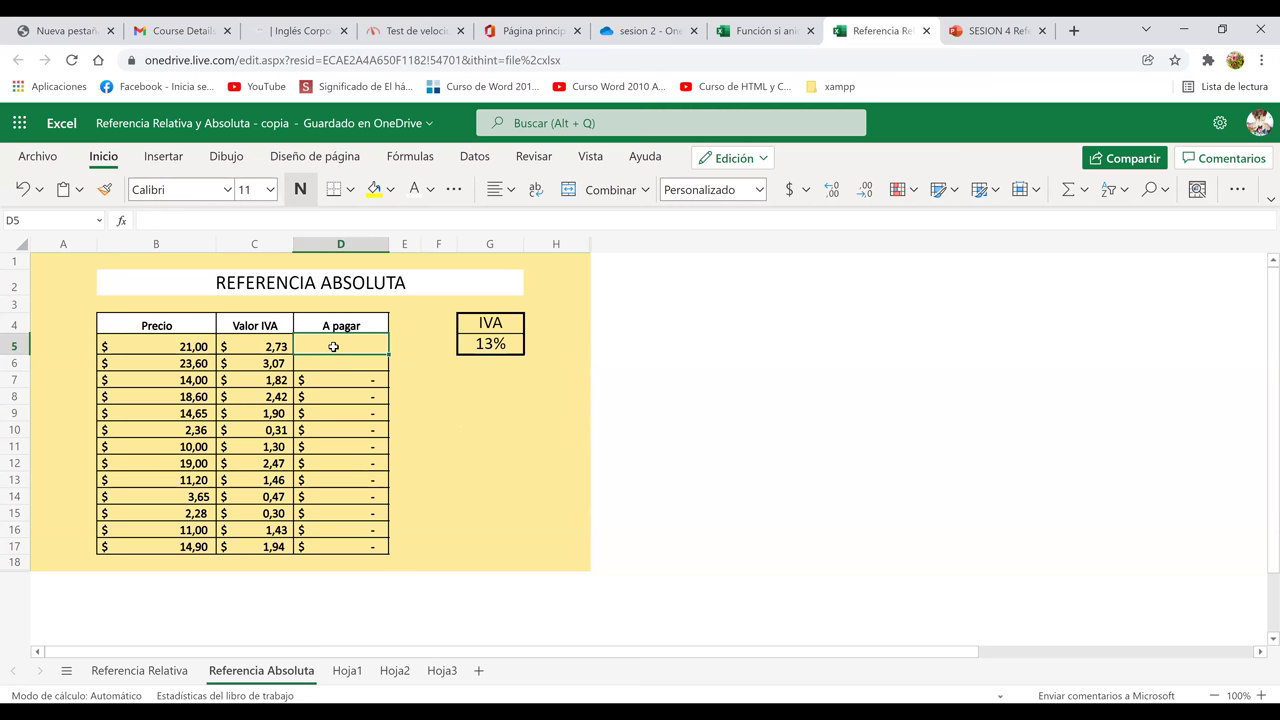
text(=)
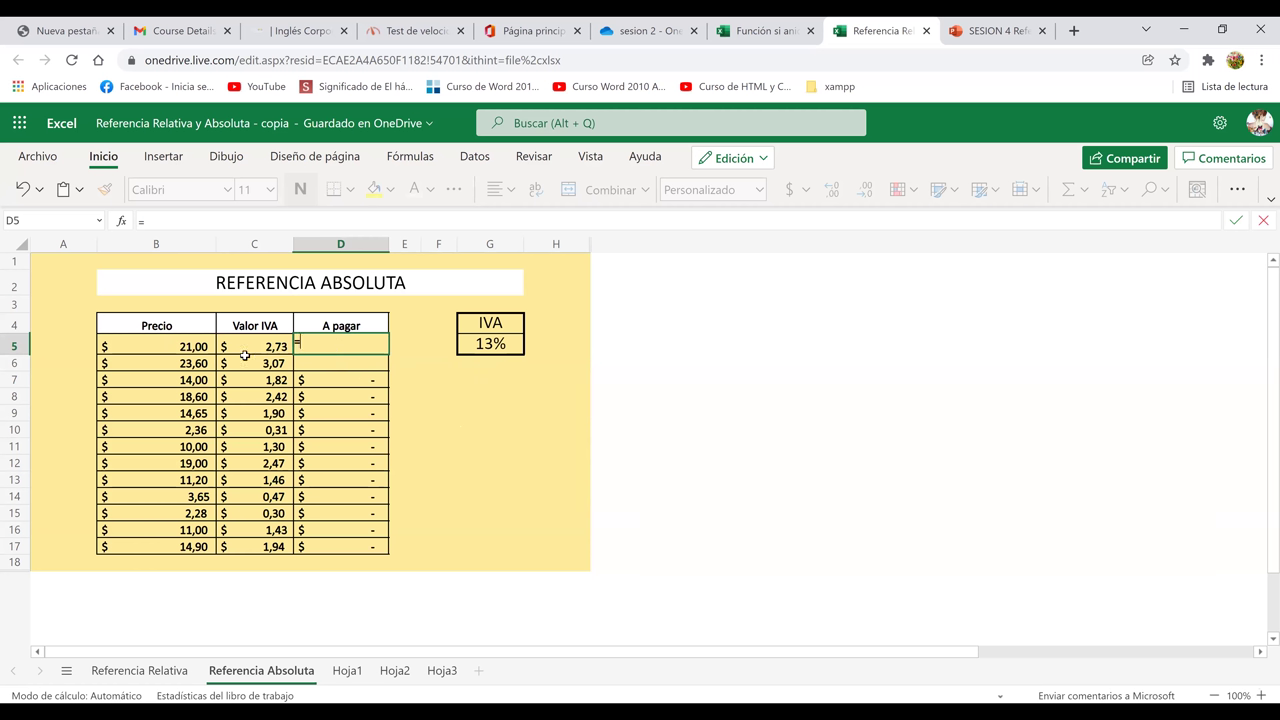
click(182, 348)
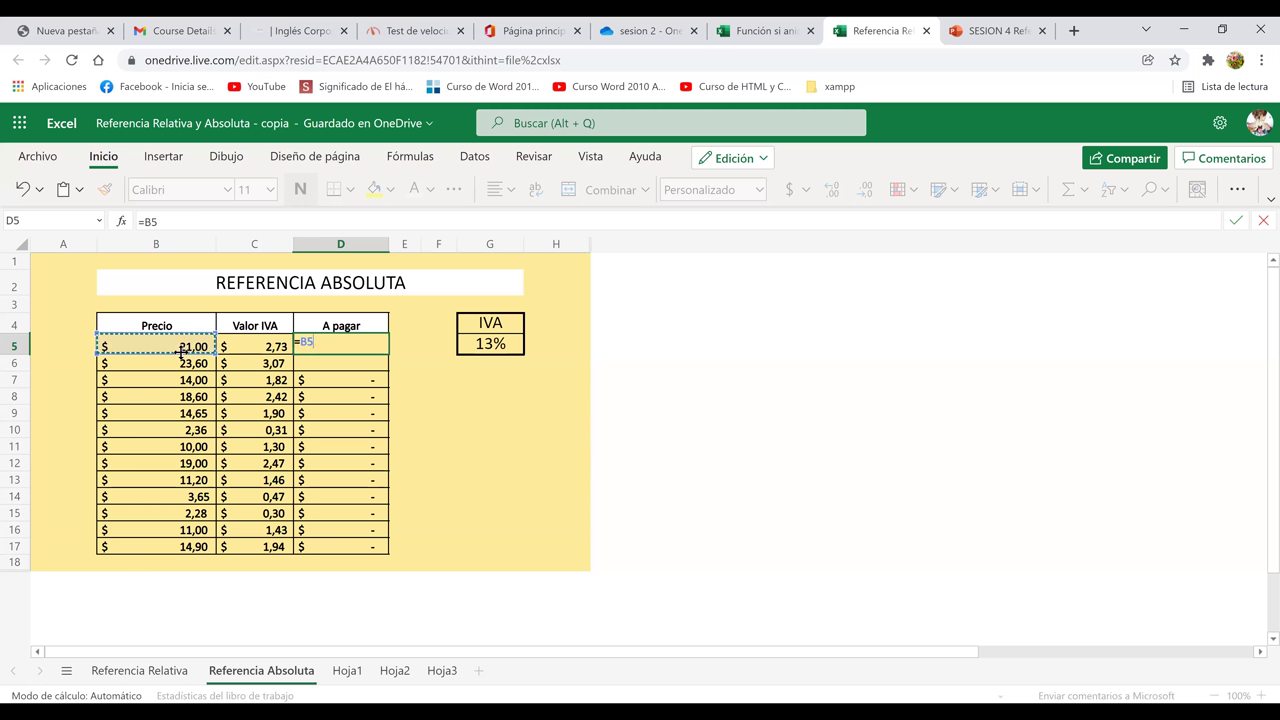
text(=)
click(249, 344)
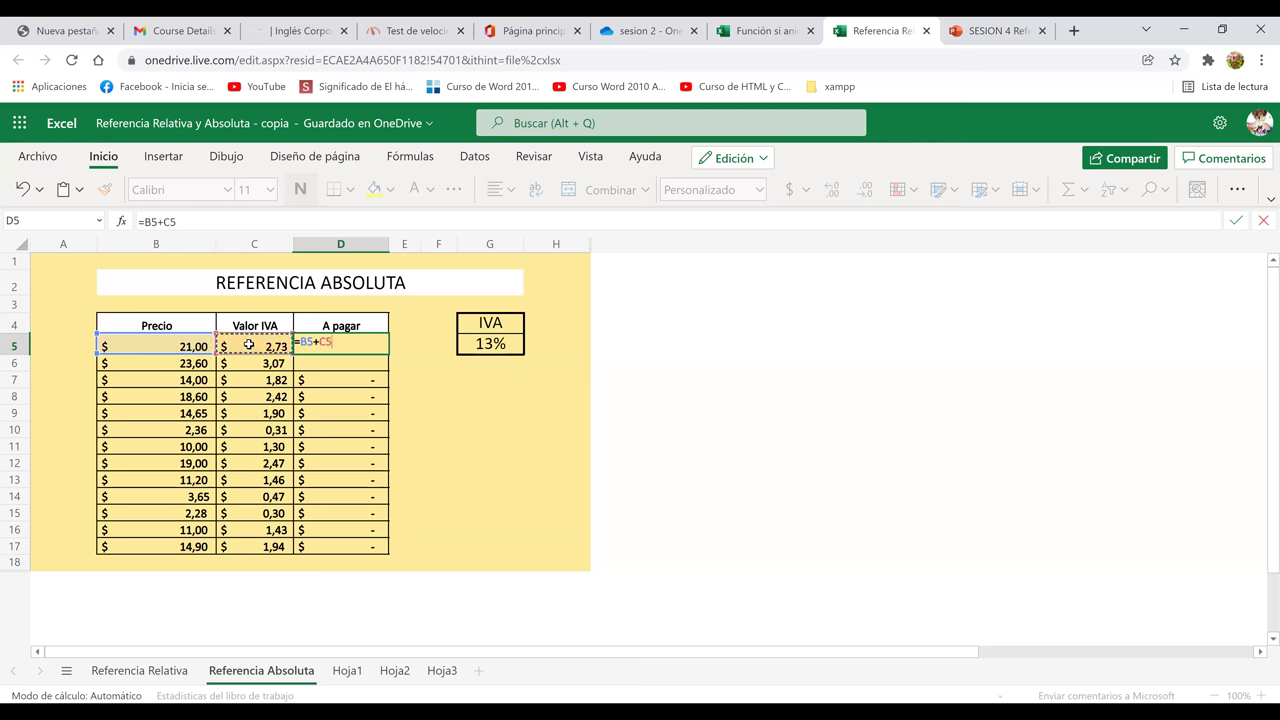
key(Return)
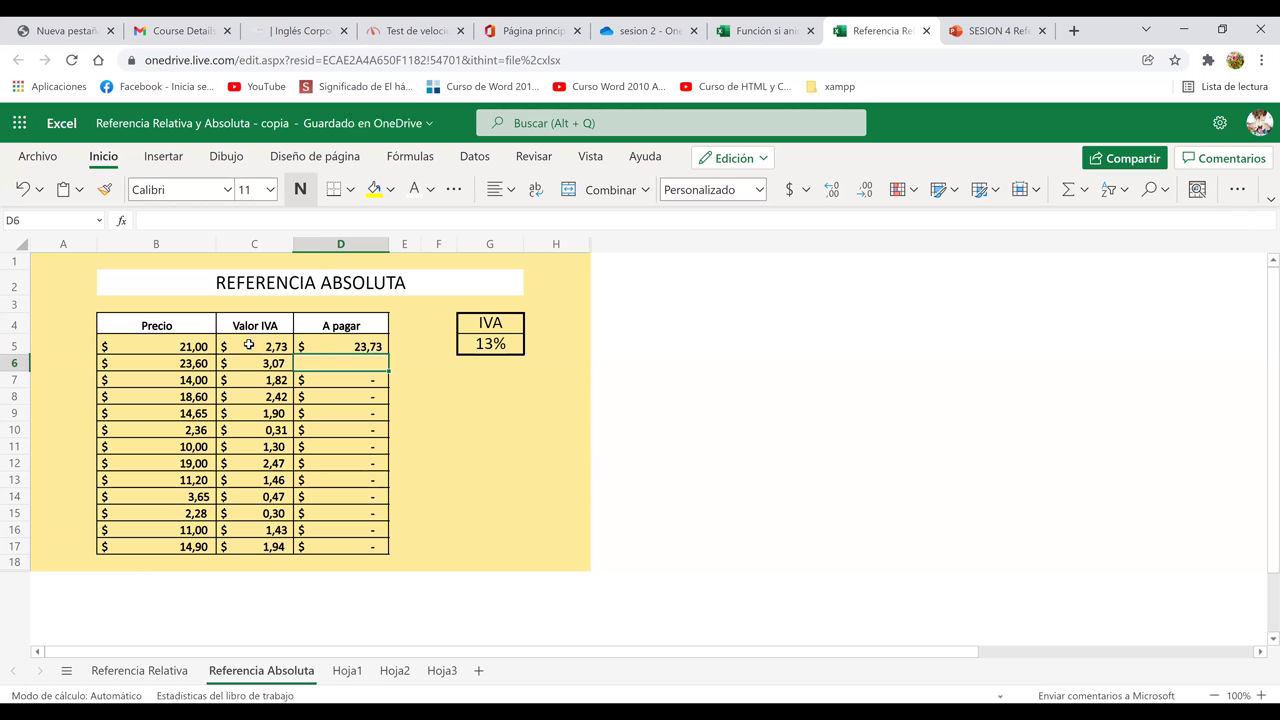
Fill the sum formula from D5 down to D17 and check the copied references in D6.
click(376, 347)
mouse_move(389, 352)
mouse_down()
mouse_move(368, 397)
mouse_move(360, 546)
mouse_up()
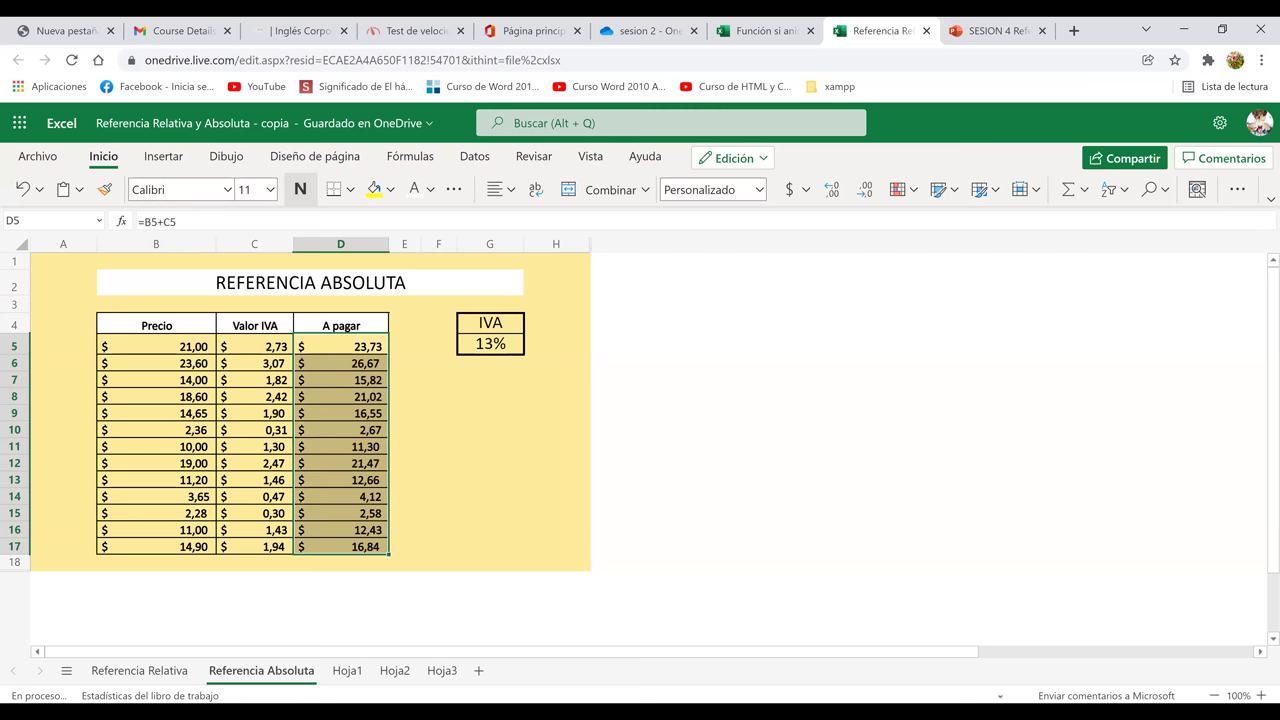
click(367, 366)
double_click(367, 366)
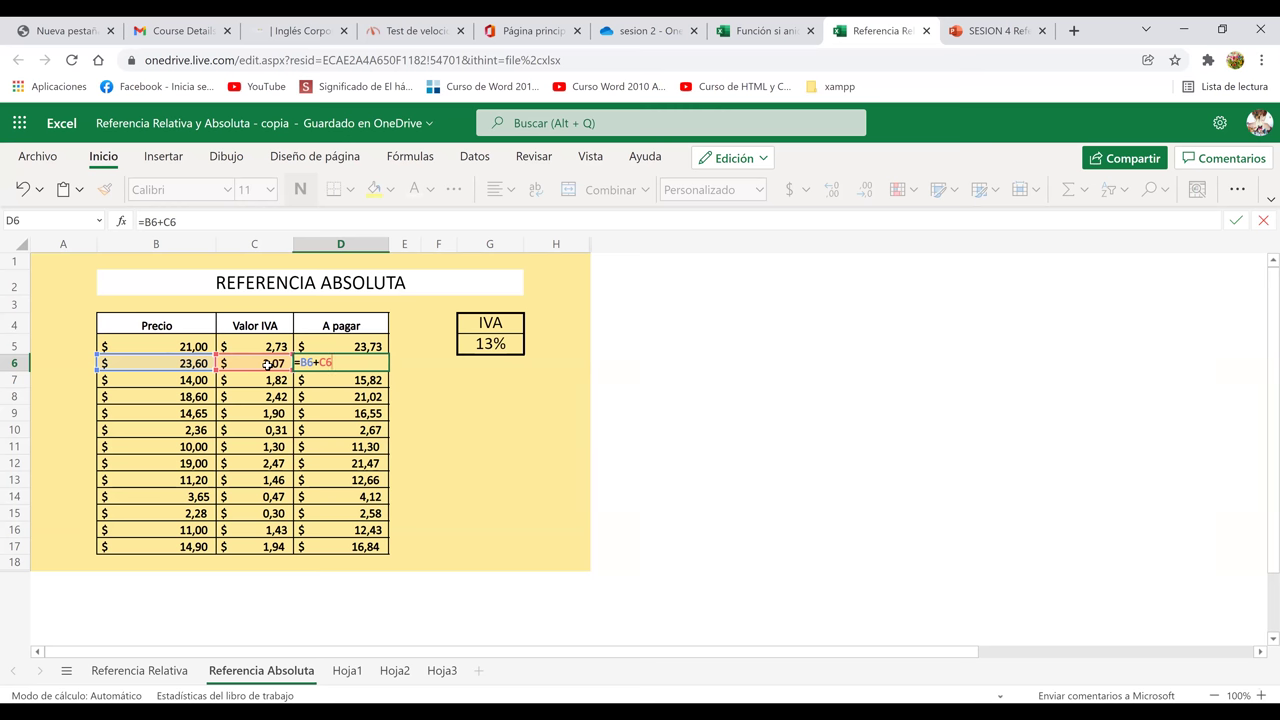
key(Return)
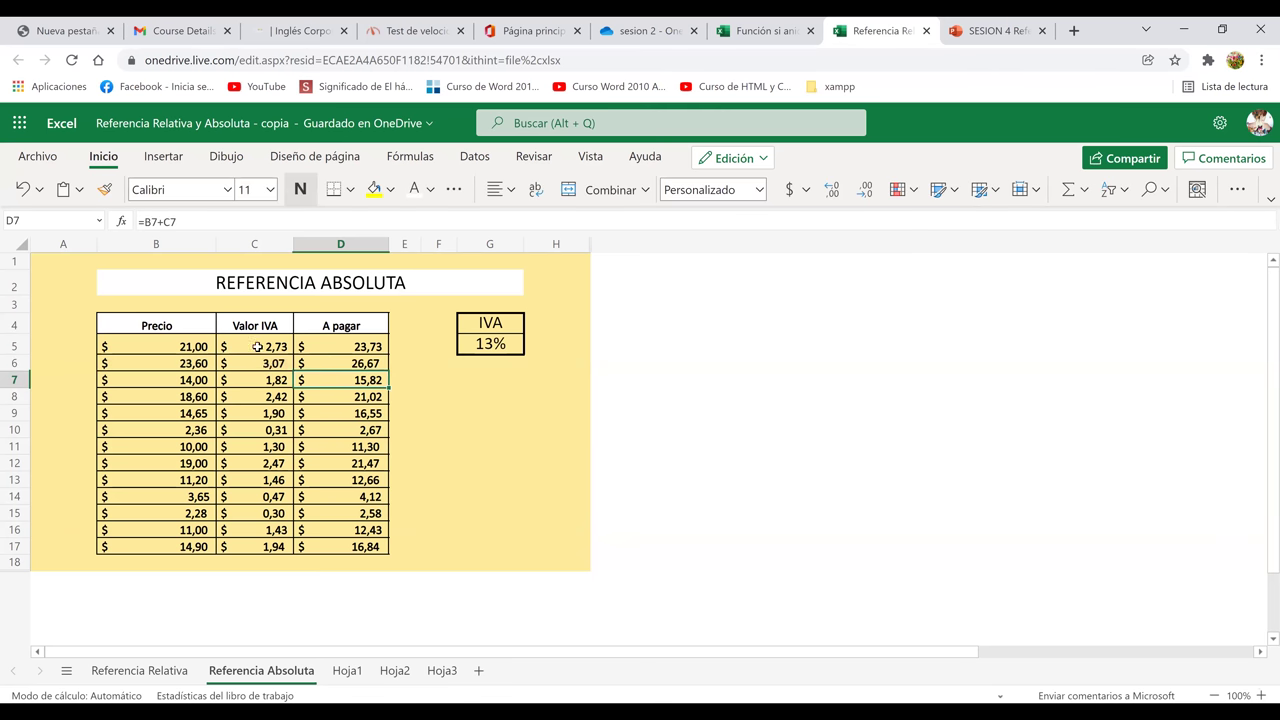
Examine the Valor IVA formulas in C5 through C8 and the absolute reference to the IVA rate in G5.
double_click(256, 345)
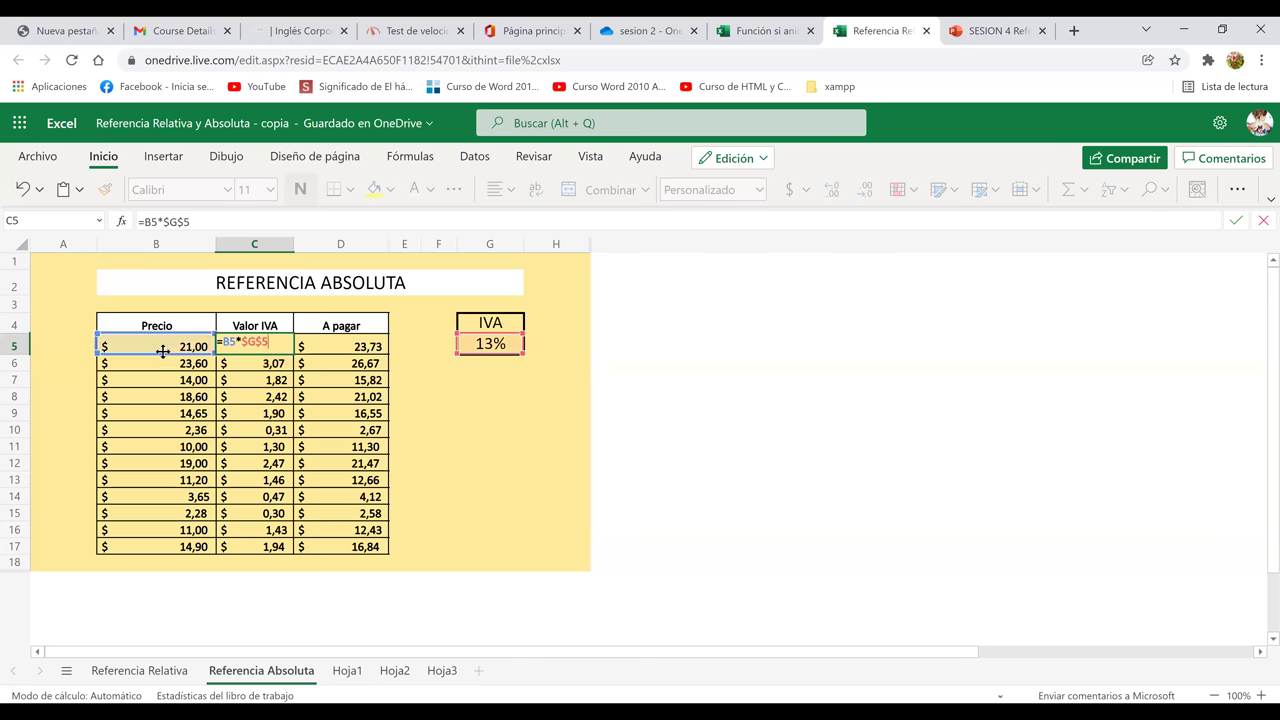
key(Return)
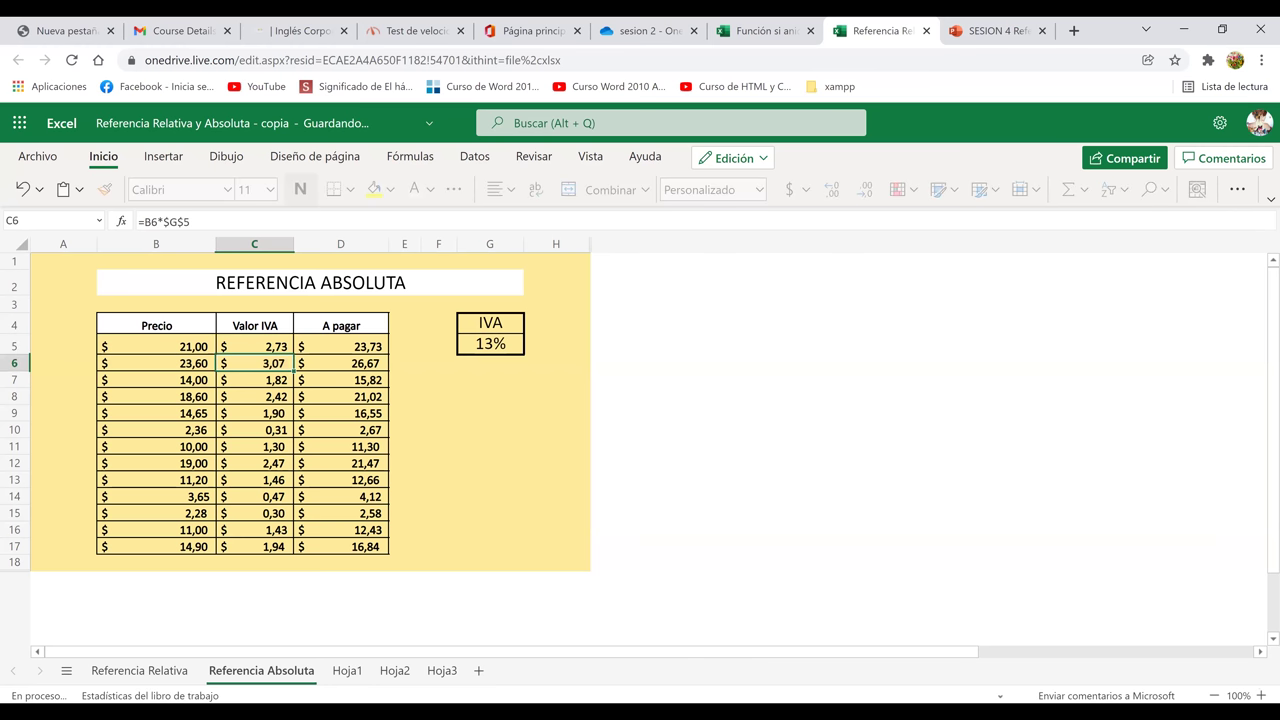
double_click(255, 365)
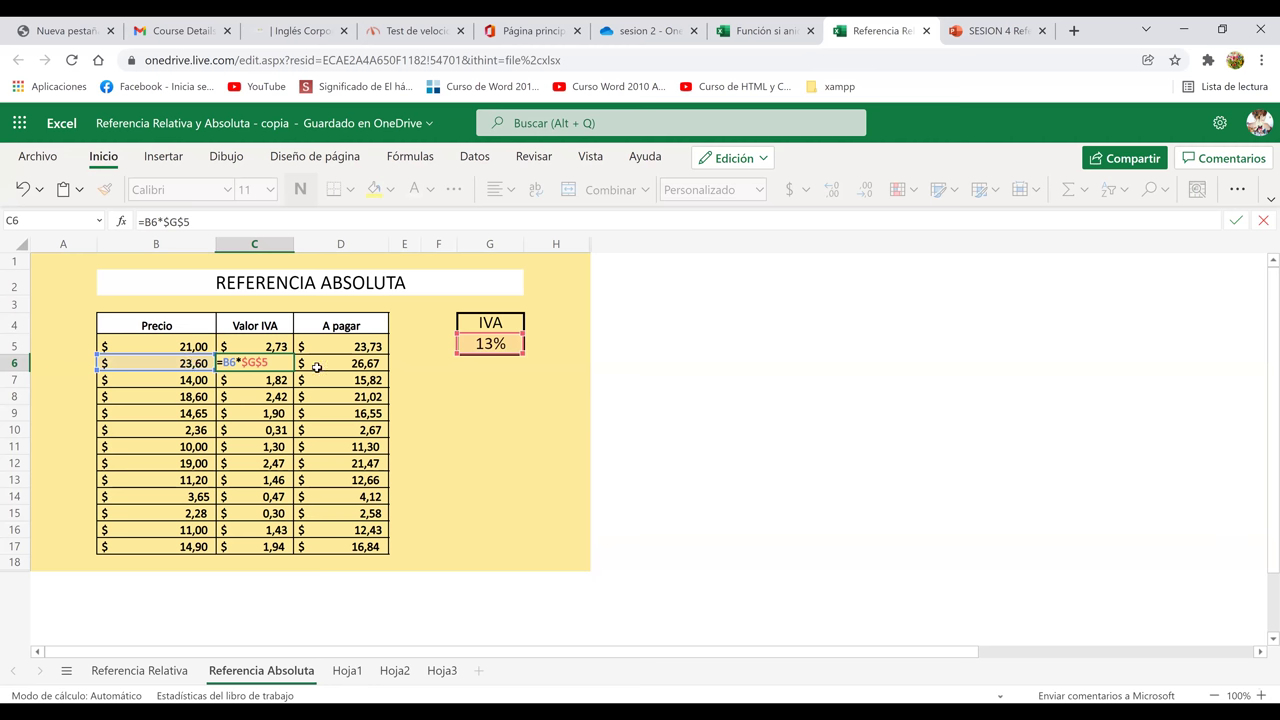
key(Return)
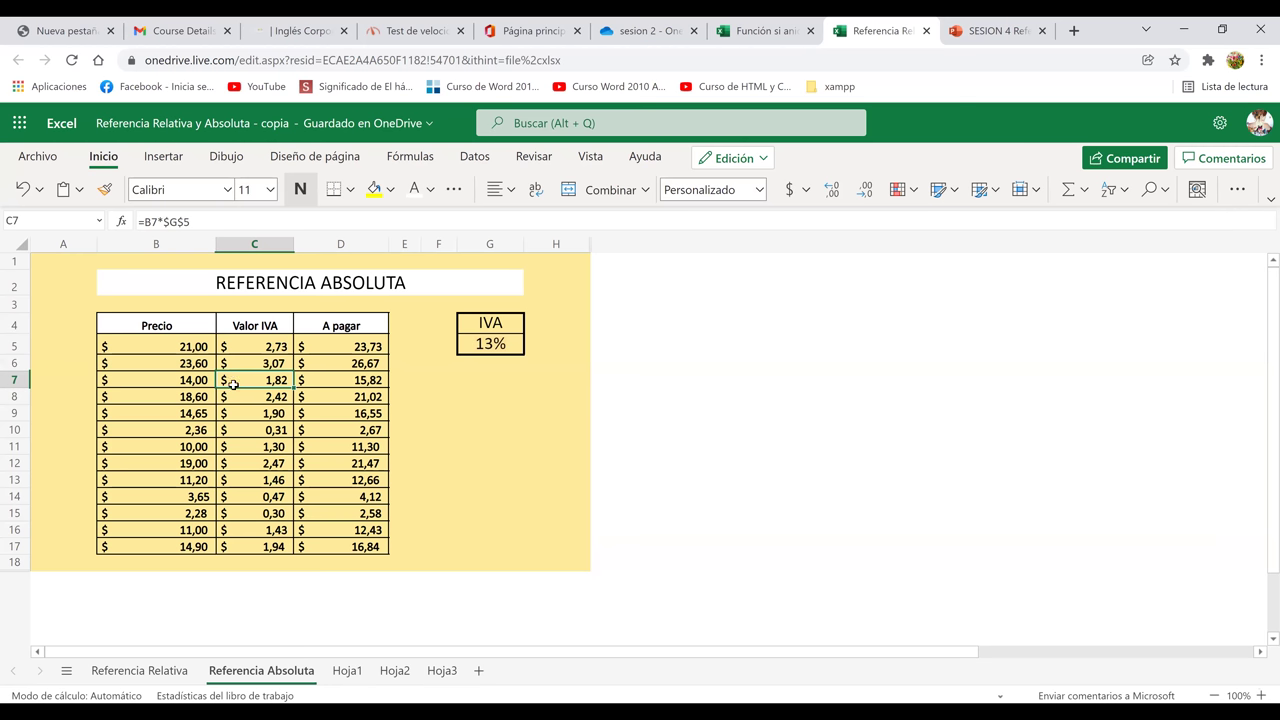
double_click(239, 382)
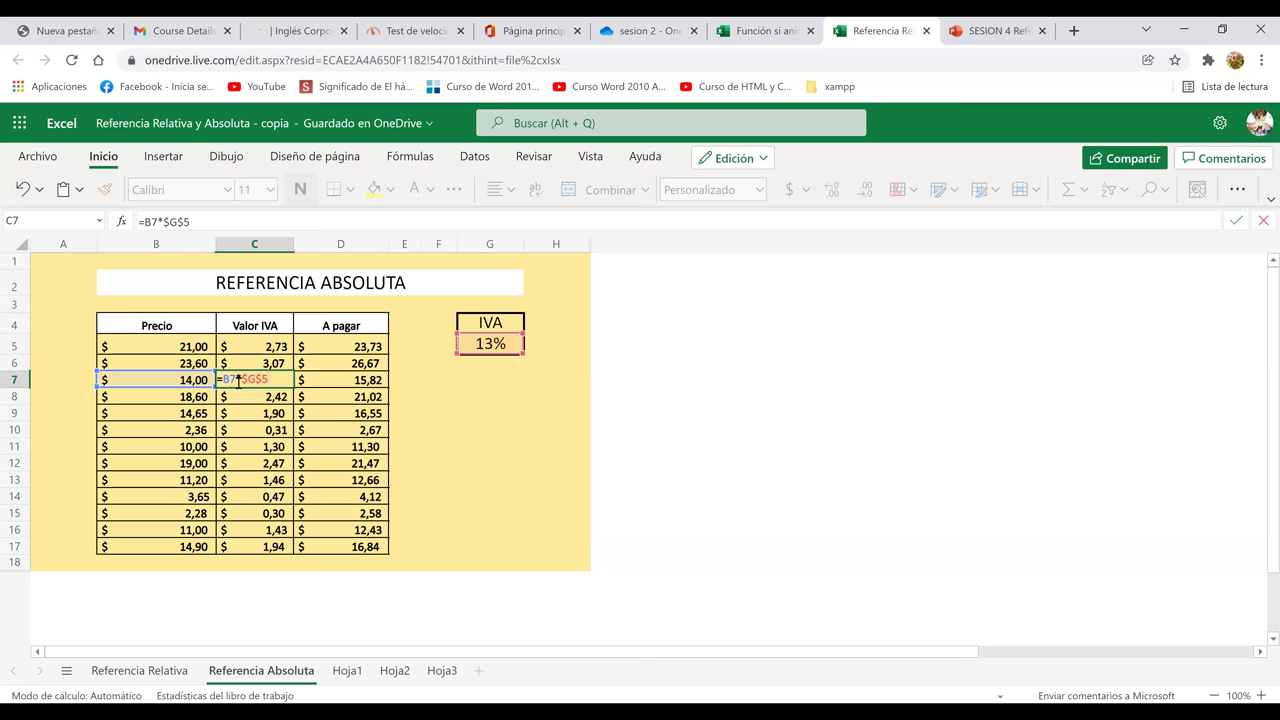
key(Return)
double_click(248, 396)
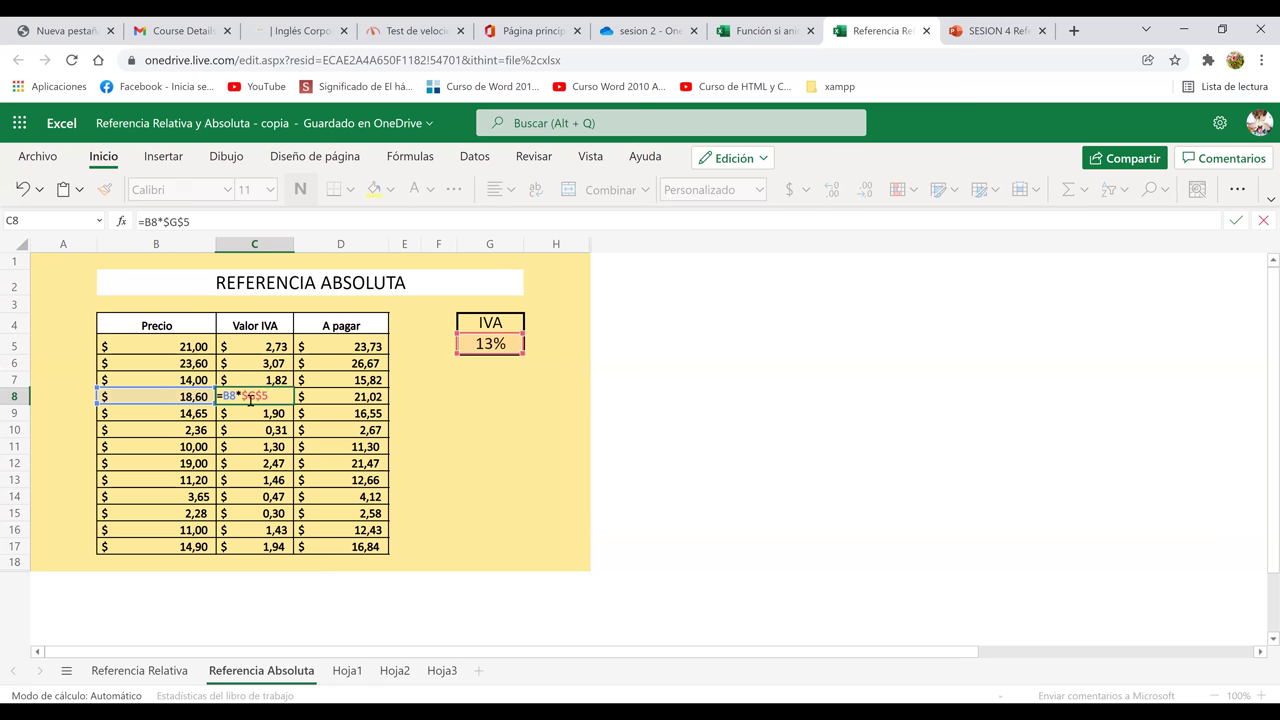
key(Return)
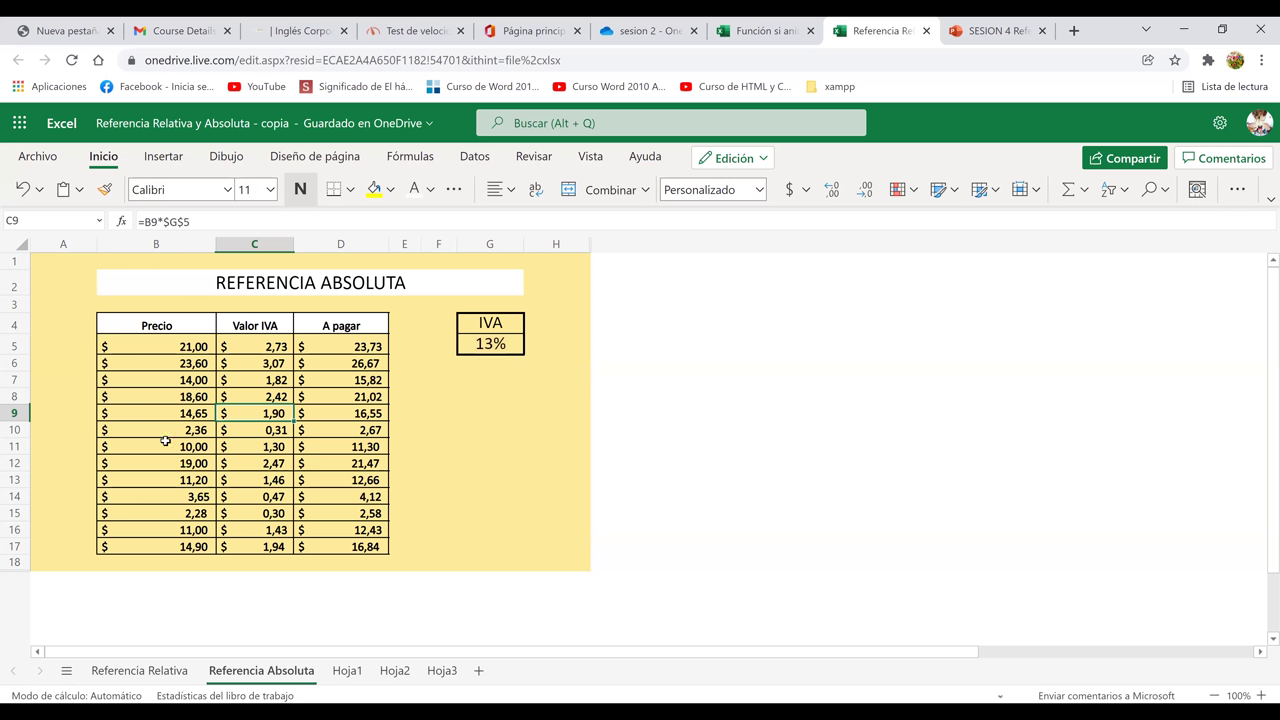
click(495, 345)
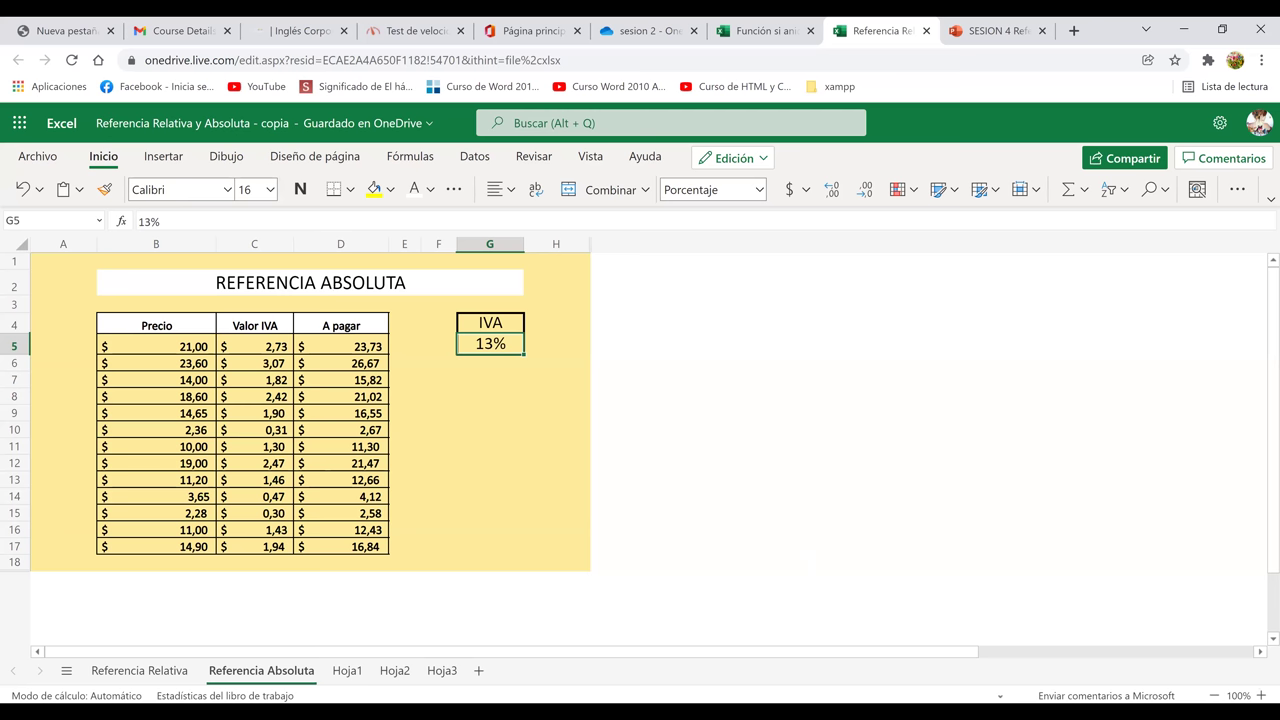
Look over the Hoja1 and Referencia Relativa sheets and return to the Referencia Absoluta sheet.
click(347, 671)
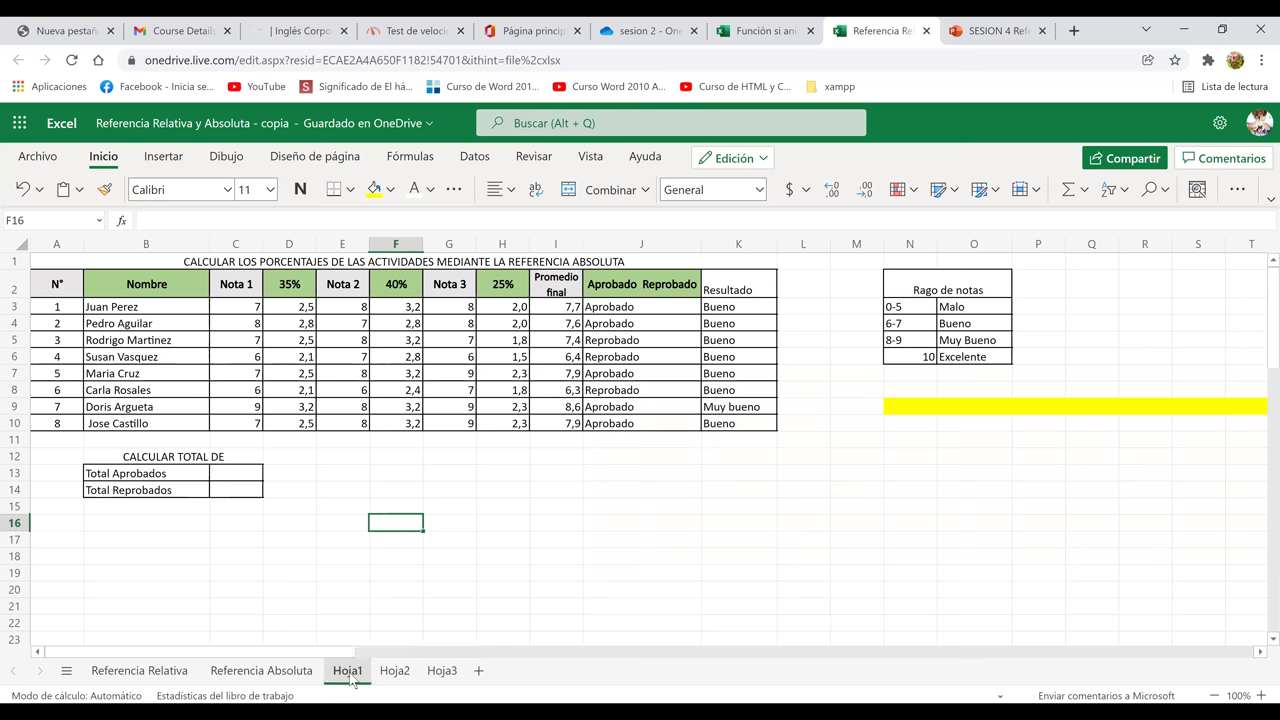
click(261, 671)
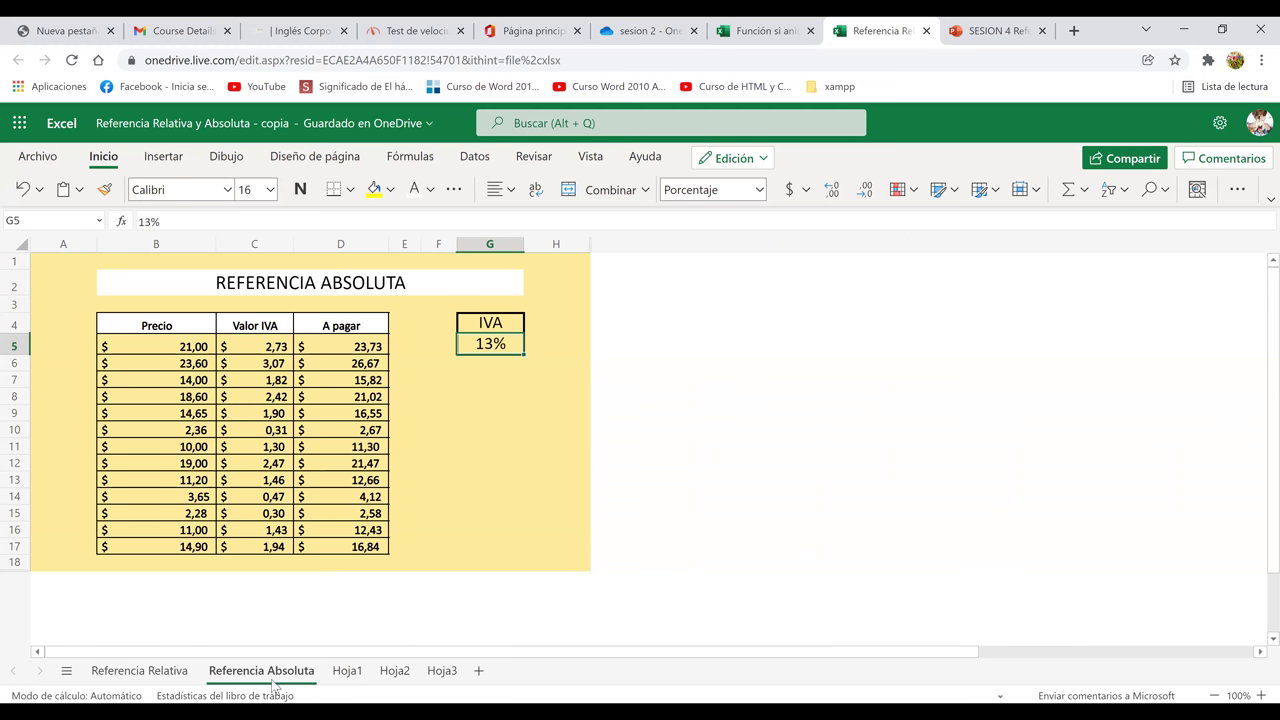
click(162, 678)
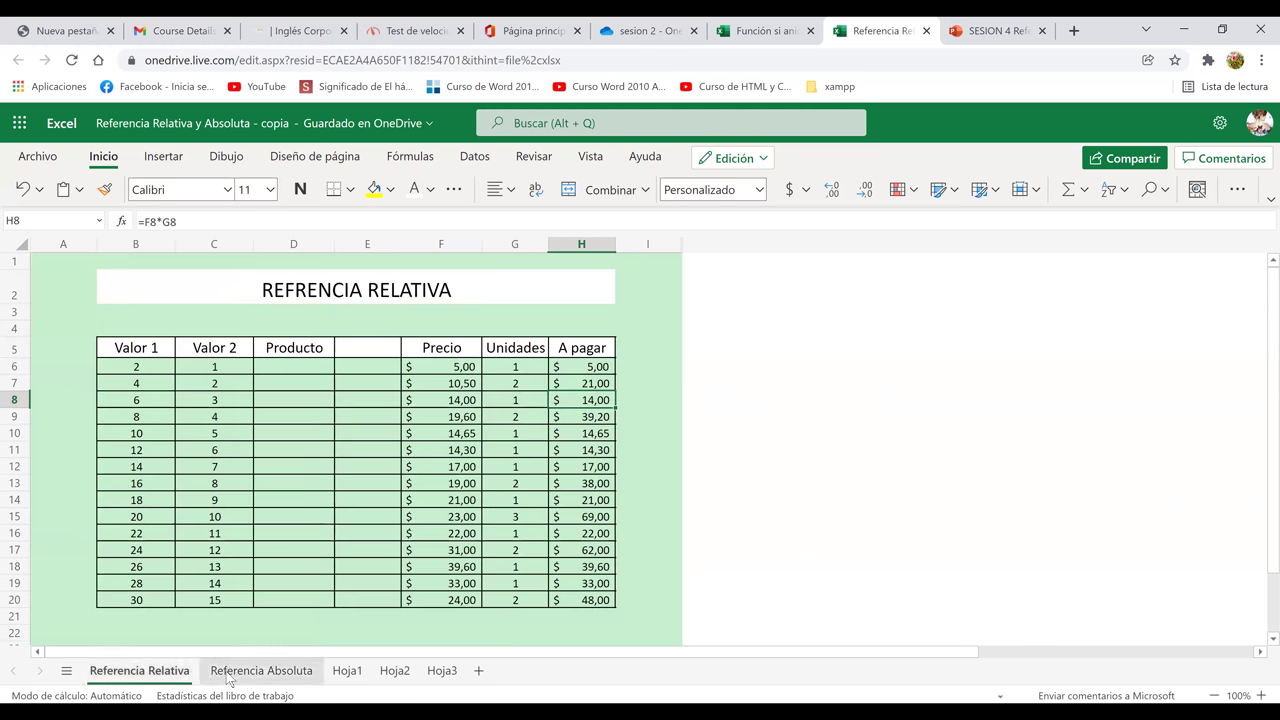
click(229, 679)
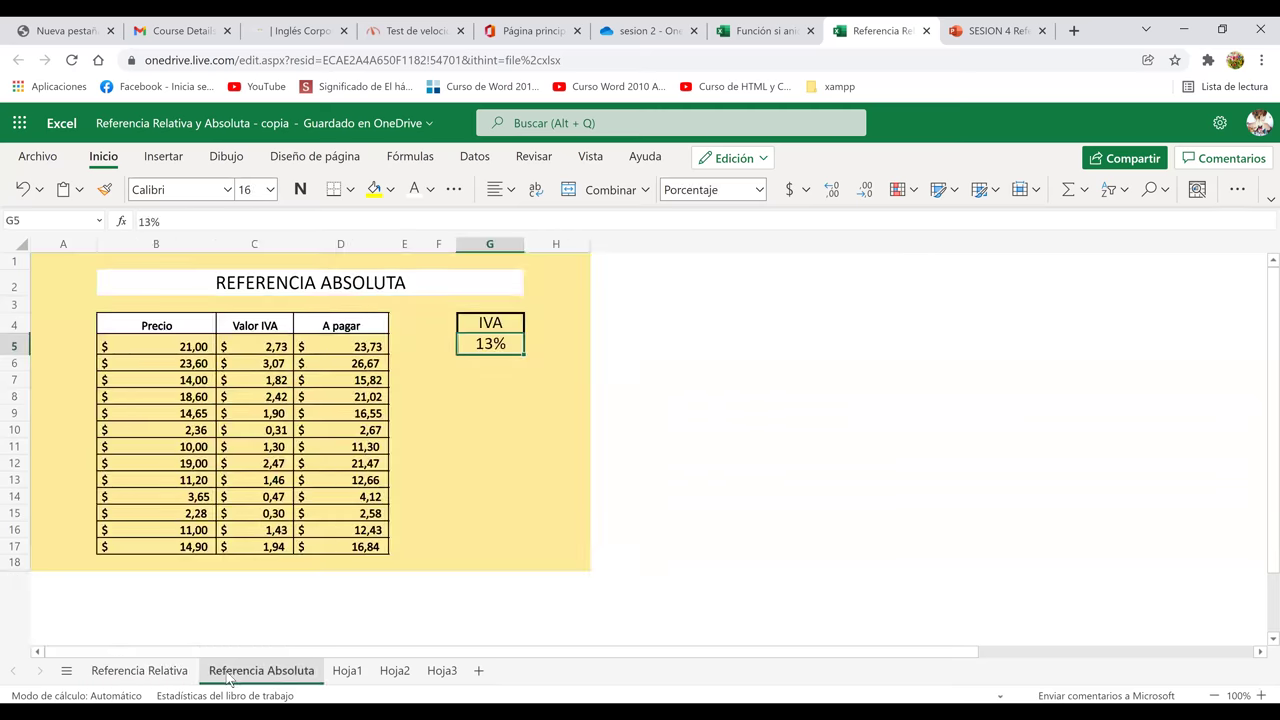
Open the Hoja1 sheet and examine the Nota 1 column, its percentage in D2 and the formula in D3.
click(347, 671)
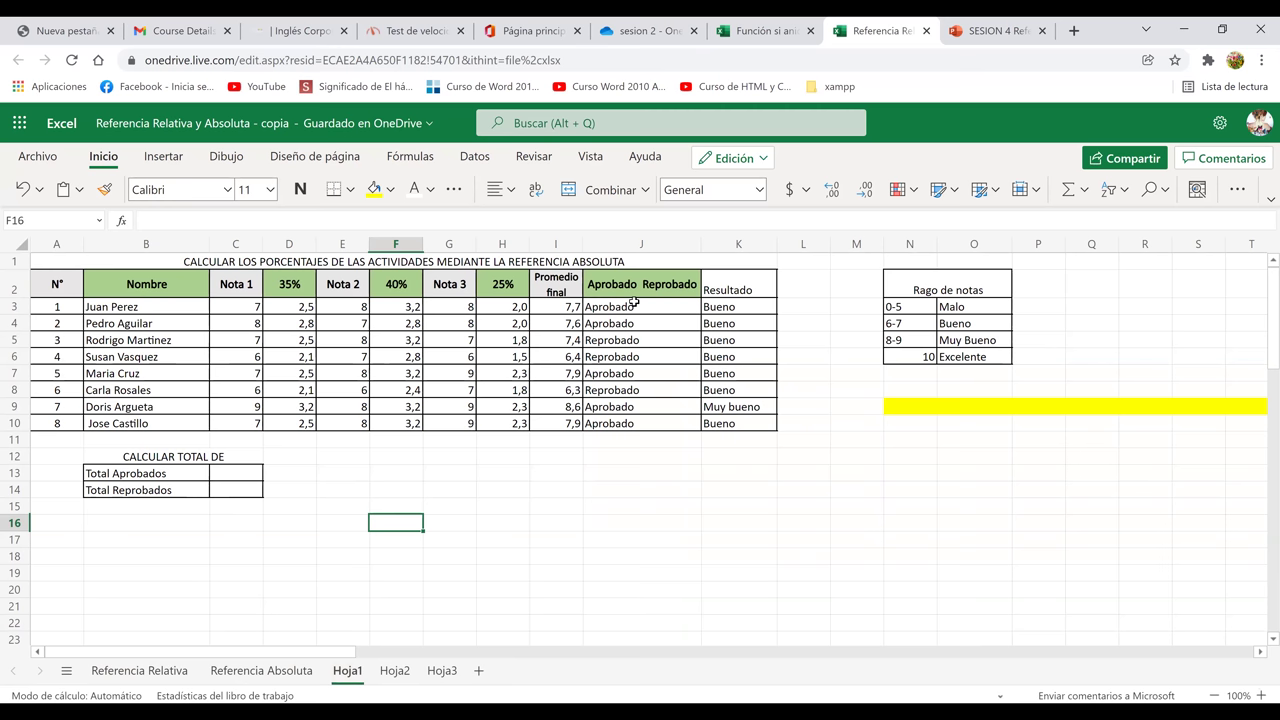
click(515, 536)
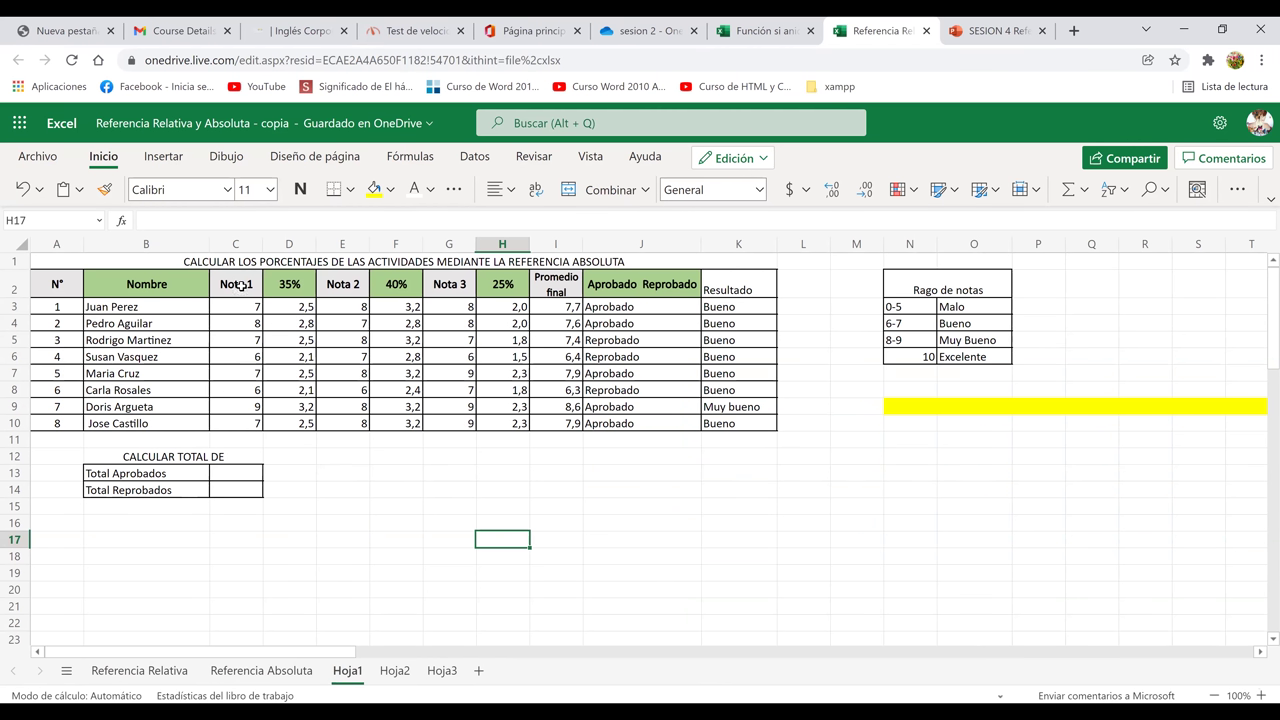
click(240, 286)
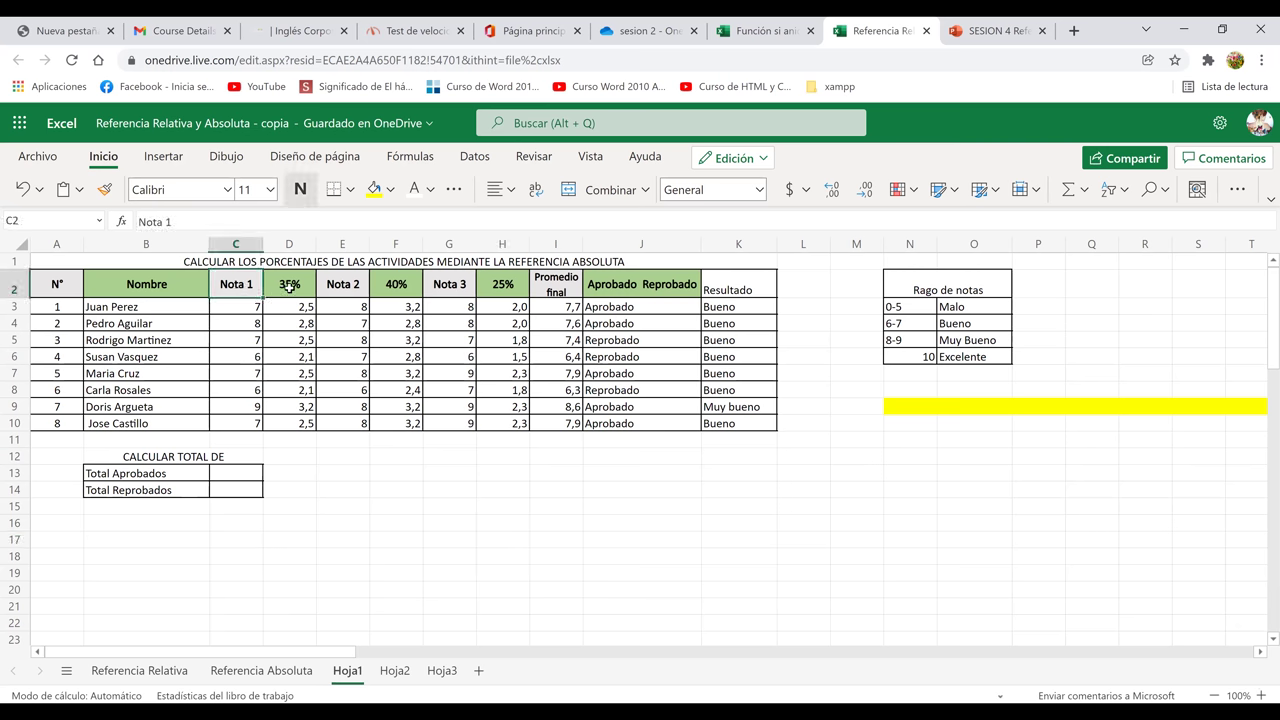
click(289, 286)
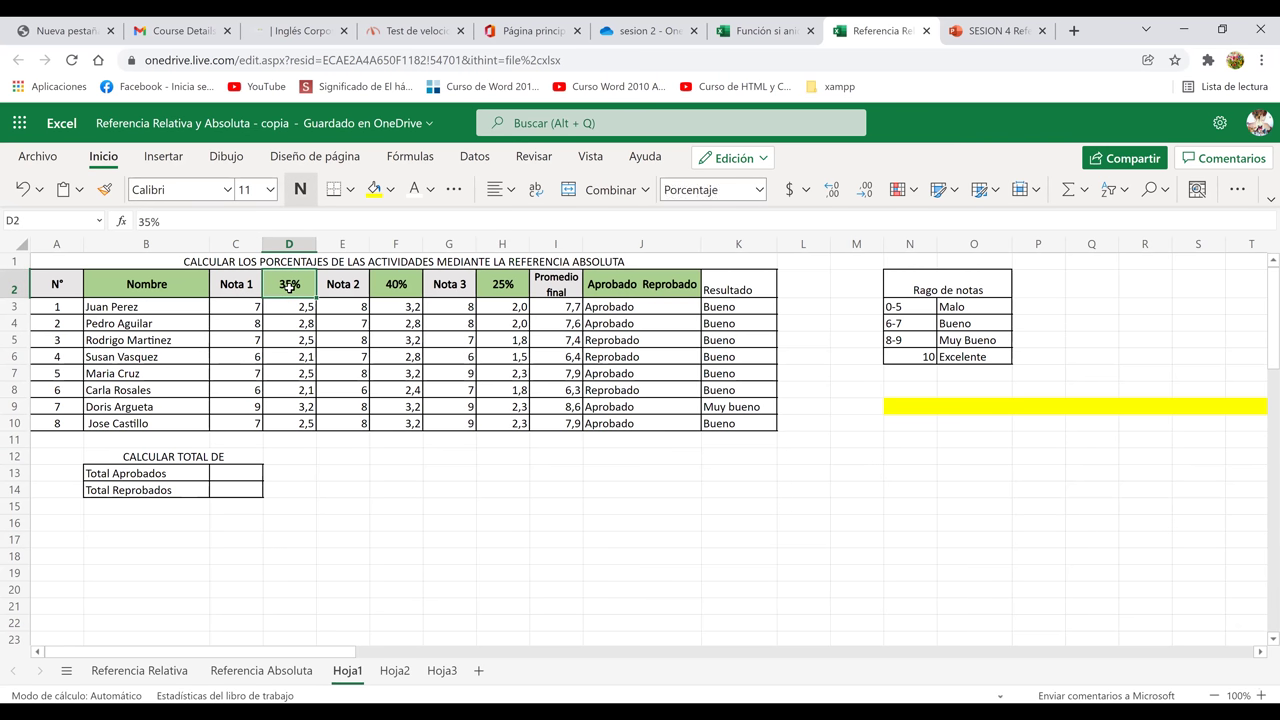
click(242, 308)
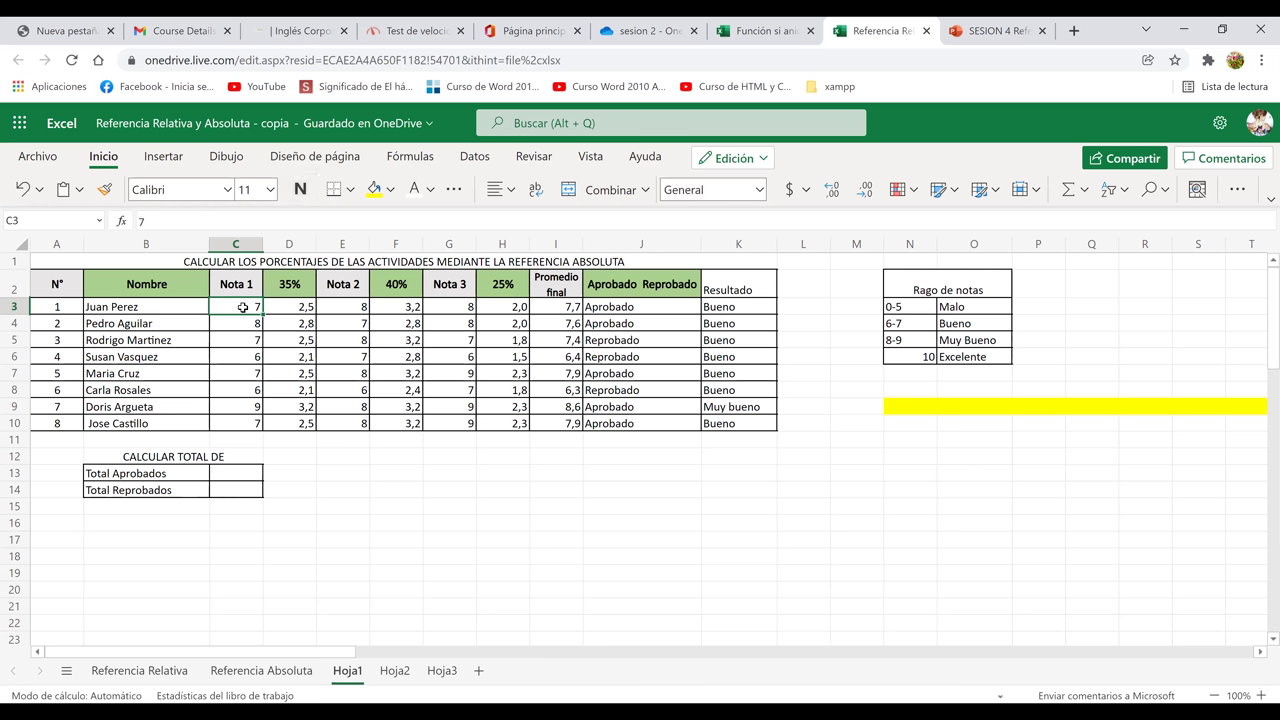
click(298, 308)
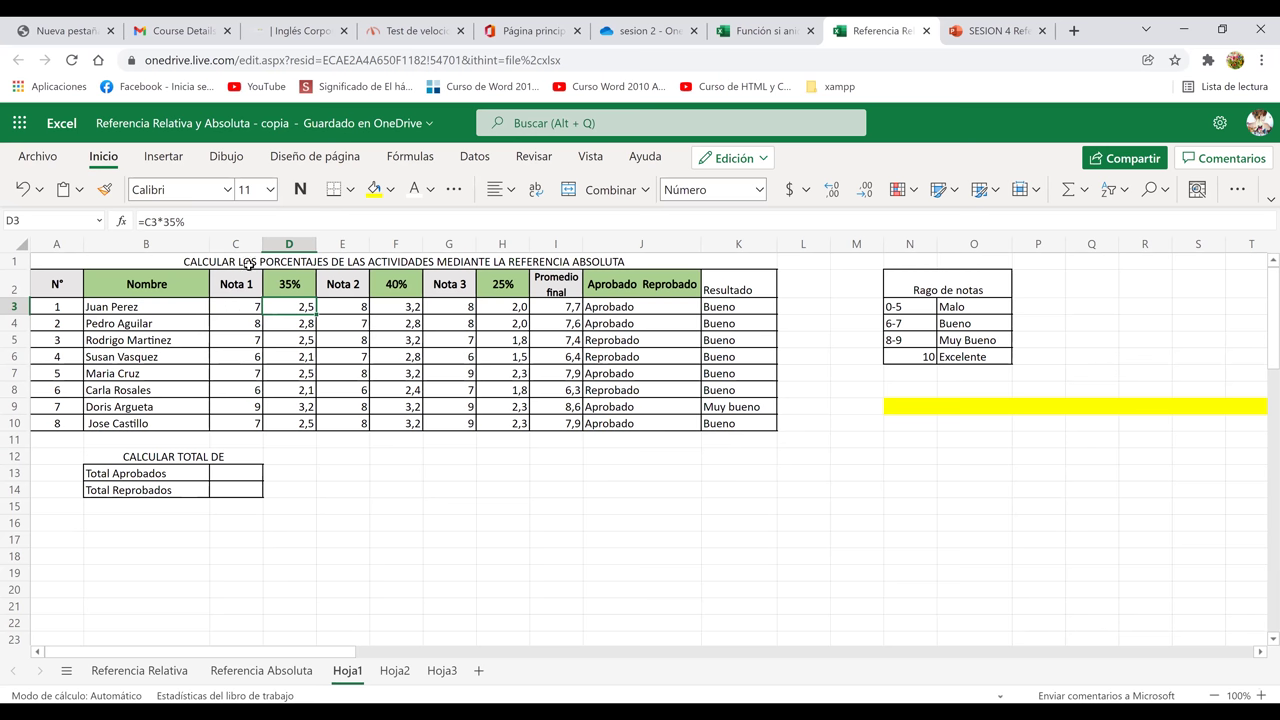
click(181, 227)
drag(184, 224, 120, 233)
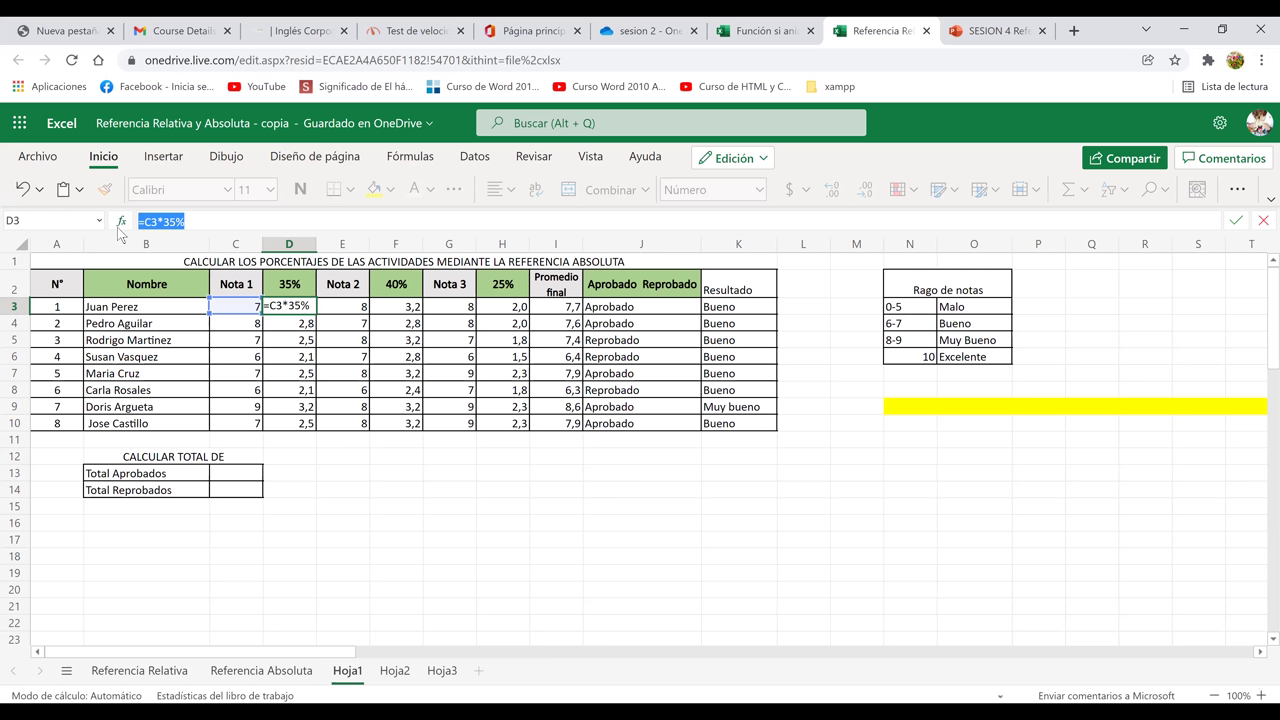
key(Return)
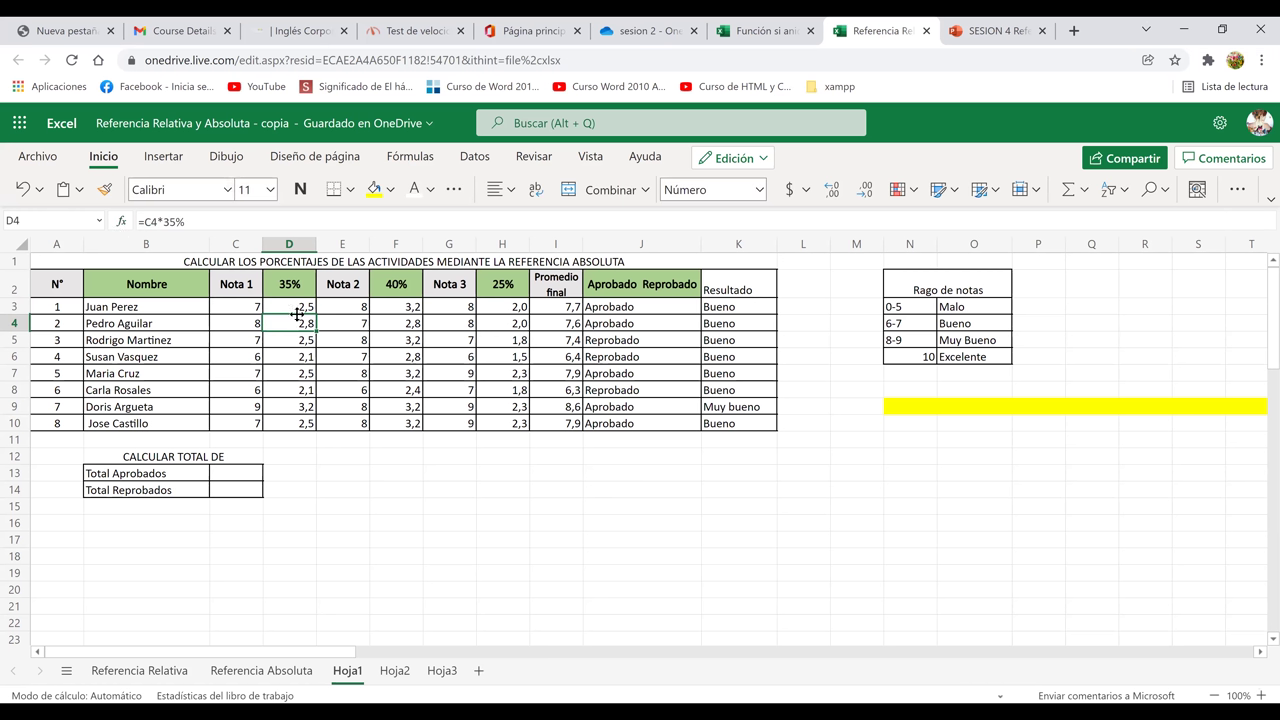
Set the percentage for Nota 1 in D2 to 50%.
click(289, 285)
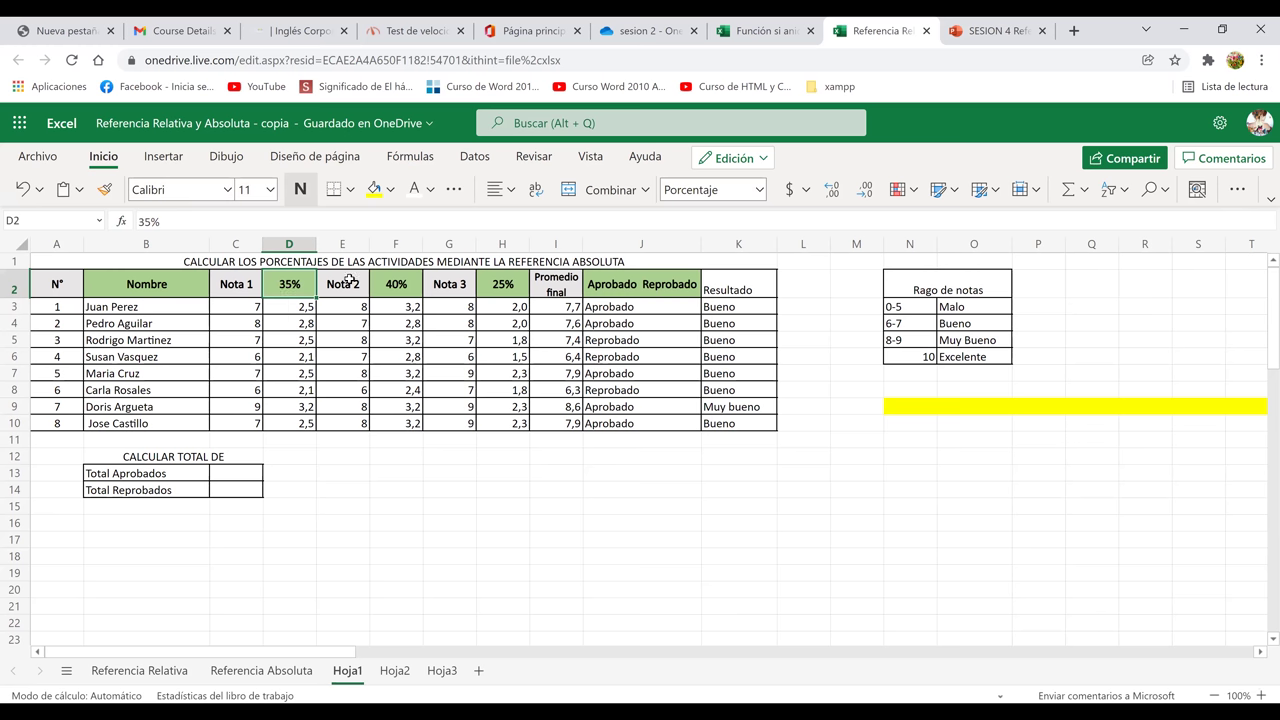
text(5)
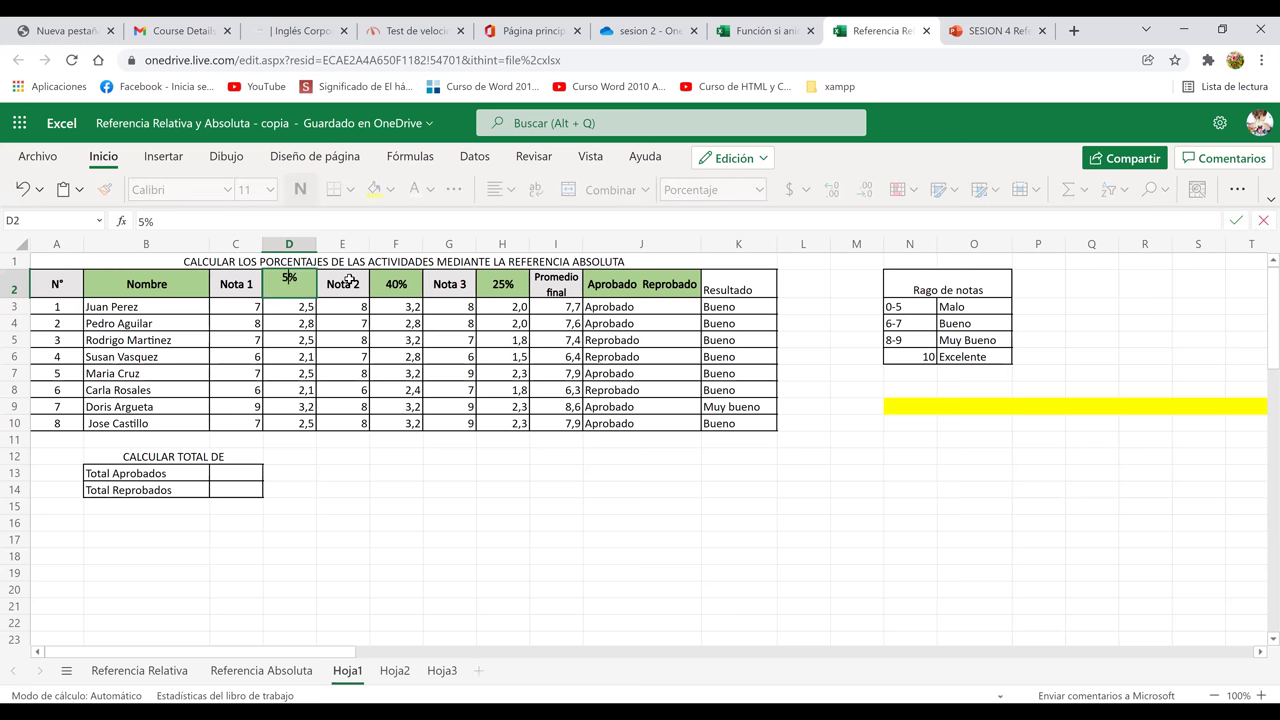
text(0)
key(Return)
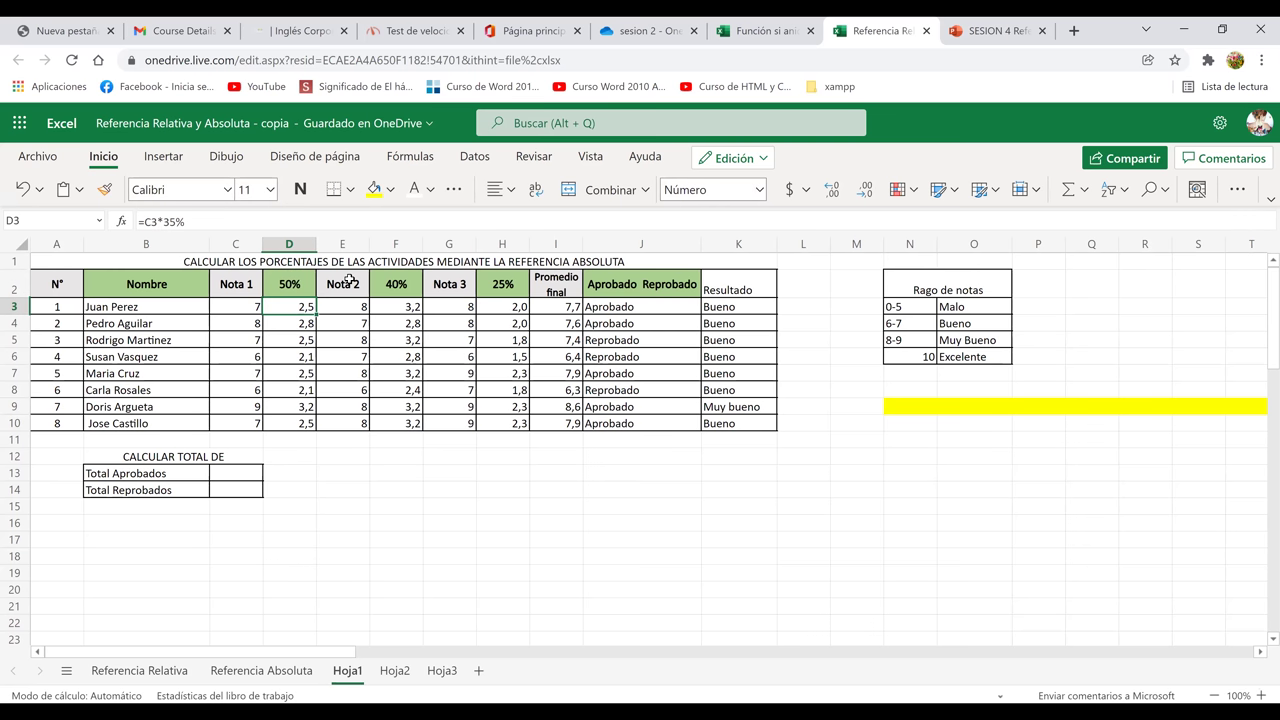
click(348, 459)
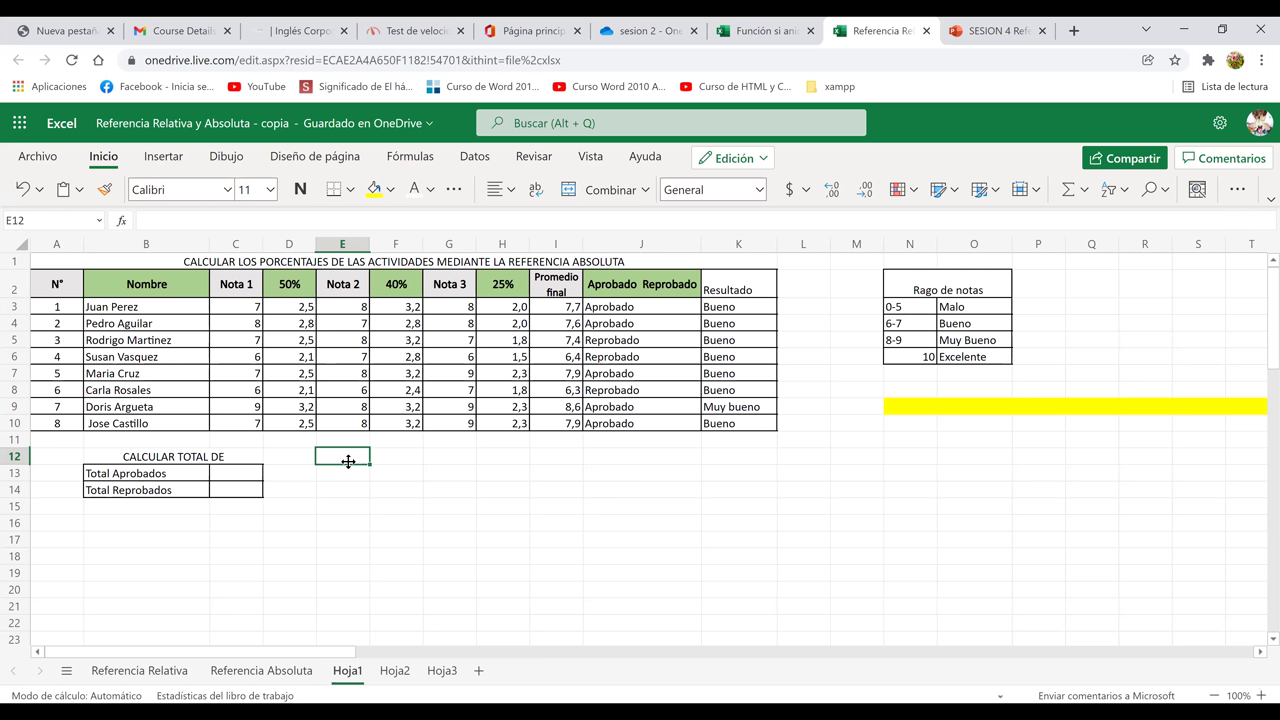
Delete the hard-coded percentage formula from D3.
double_click(291, 307)
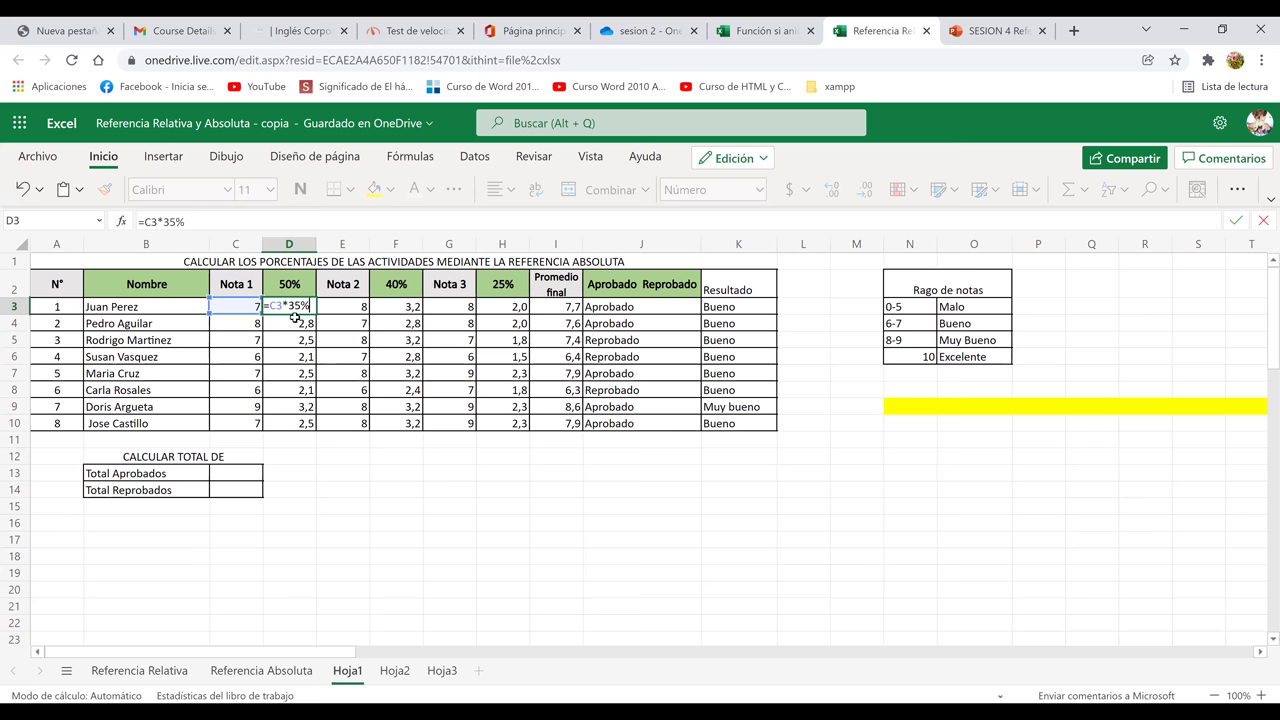
key(BackSpace)
key(BackSpace)
key(BackSpace)
key(BackSpace)
key(BackSpace)
key(BackSpace)
key(BackSpace)
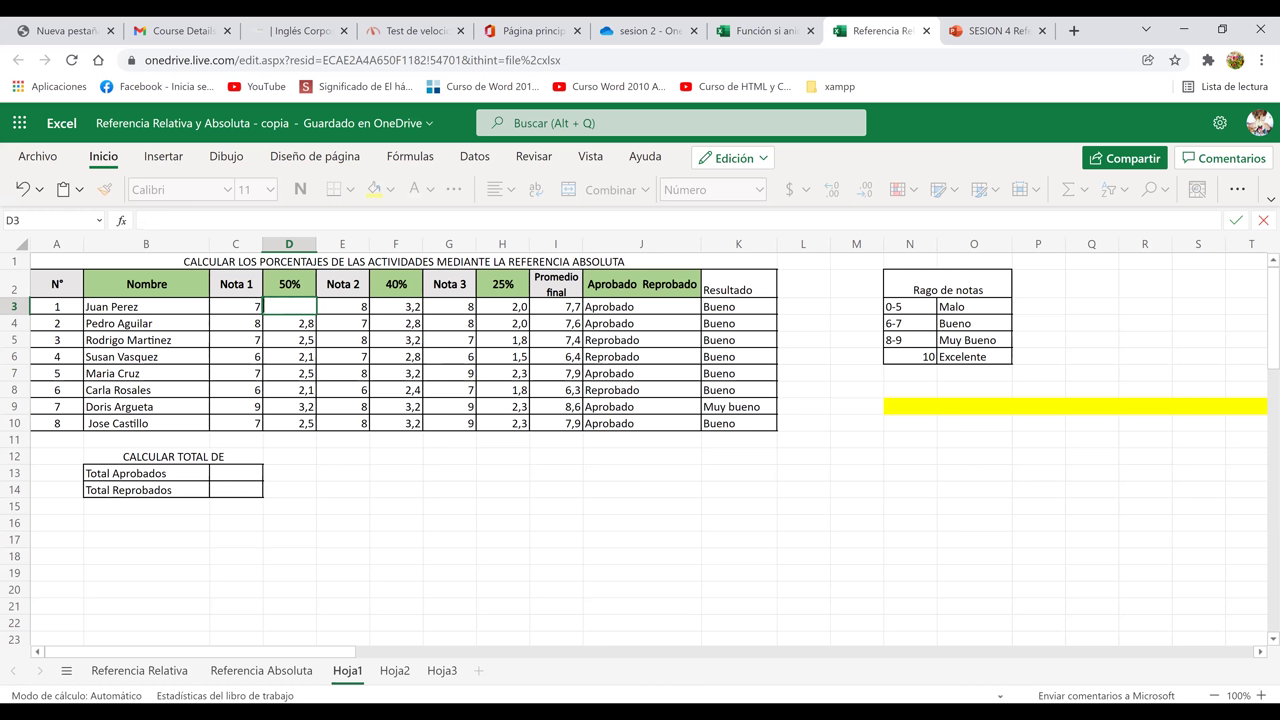
key(Return)
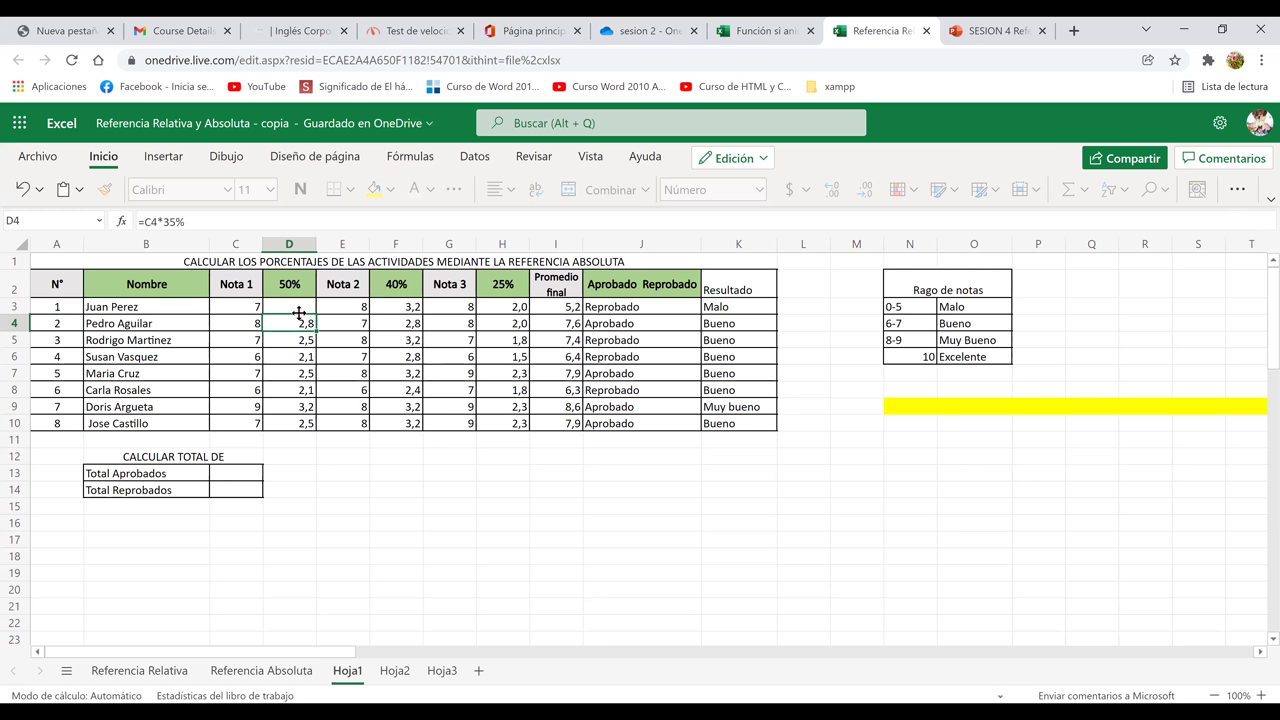
click(298, 307)
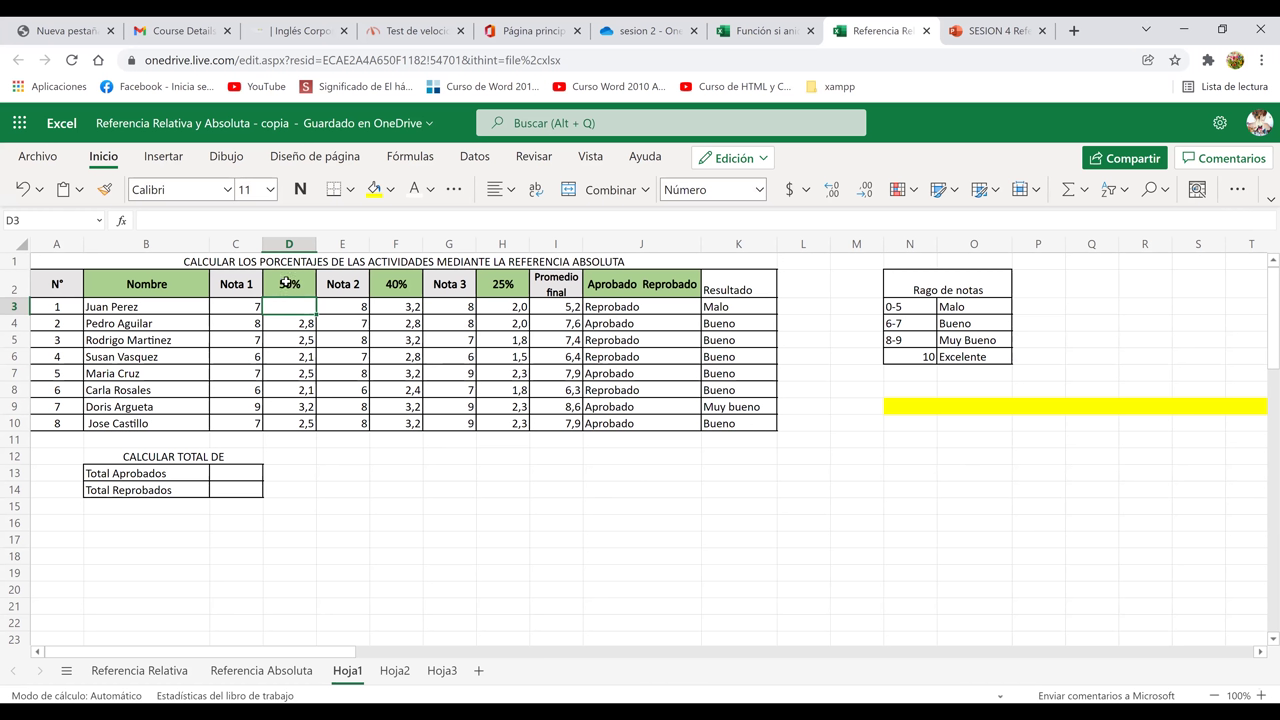
click(288, 284)
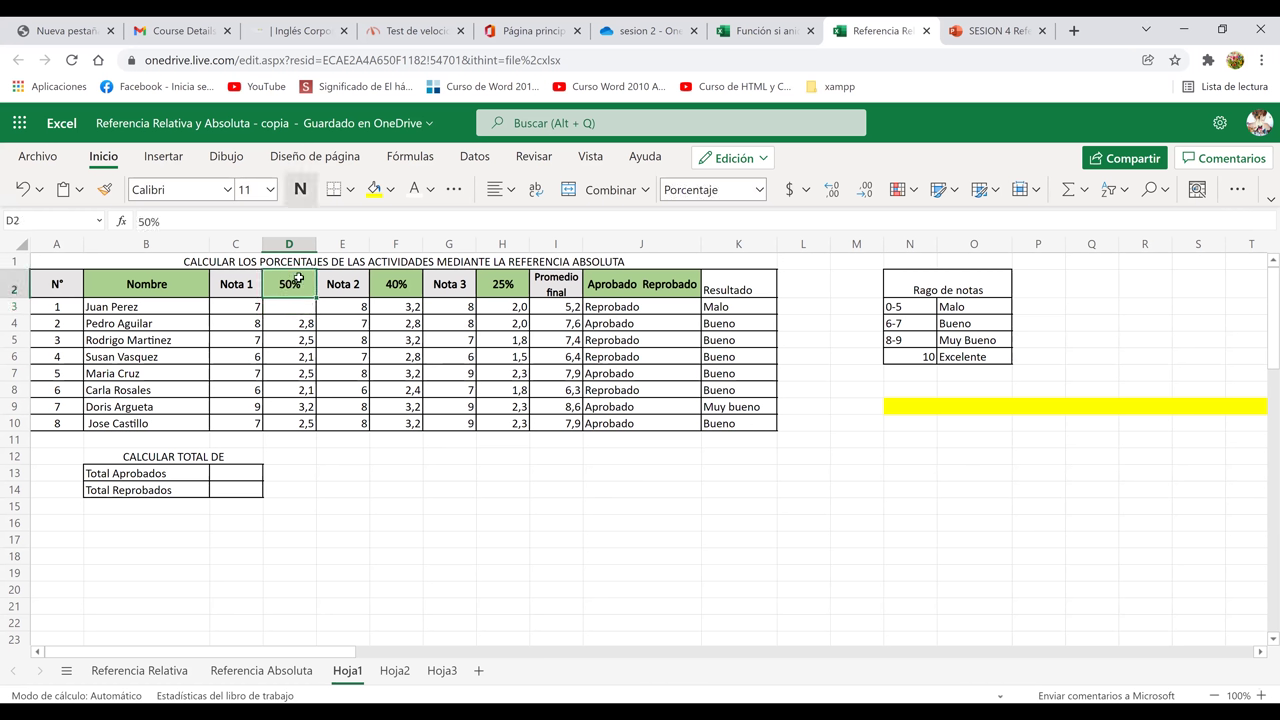
Clear the Nota 1 percentage results in D3:D10.
click(297, 306)
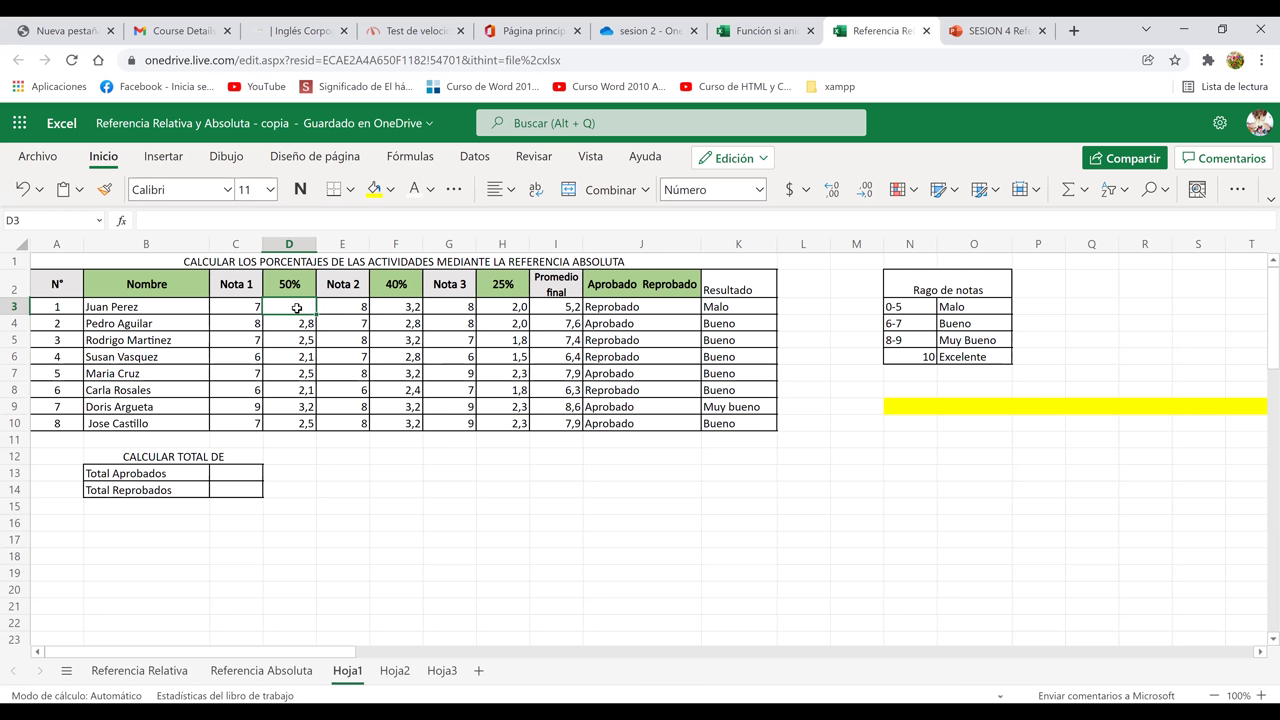
drag(297, 308, 291, 428)
key(Delete)
click(372, 443)
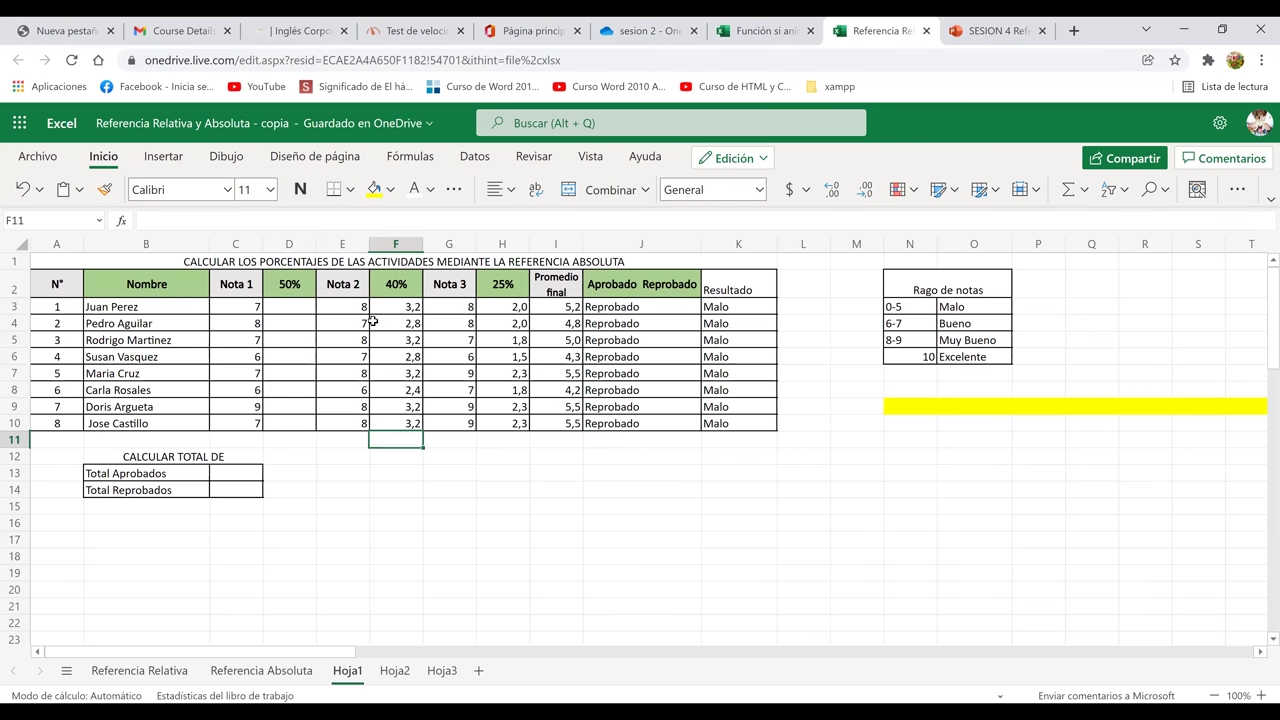
drag(396, 304, 386, 420)
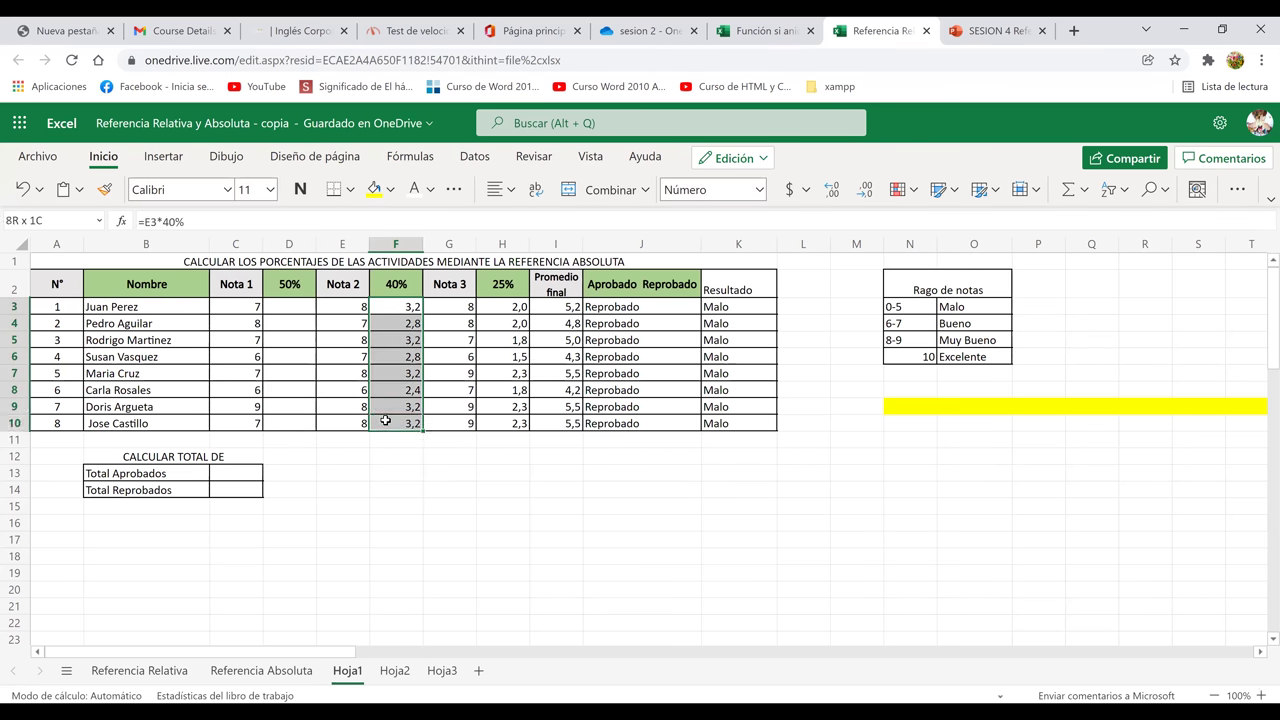
Enter the formula =C3*$D$2 in D3 to multiply Nota 1 by an absolute reference to its percentage.
click(290, 313)
text(=)
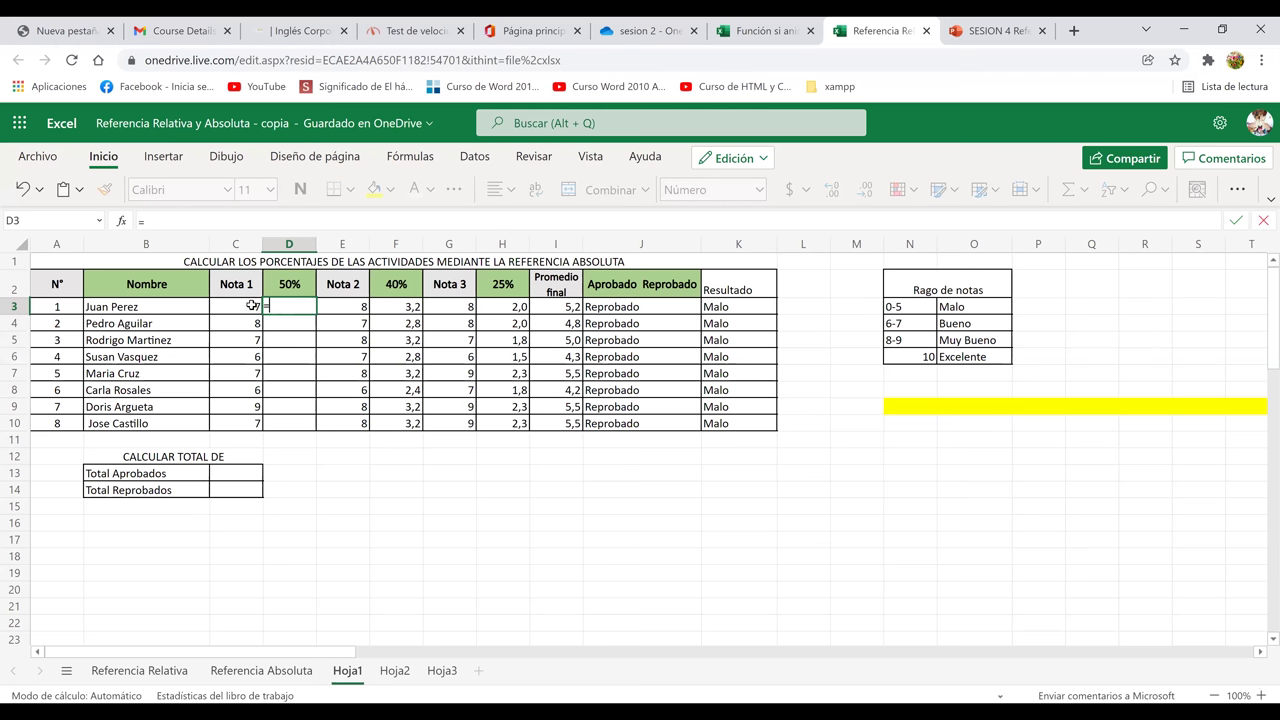
click(248, 306)
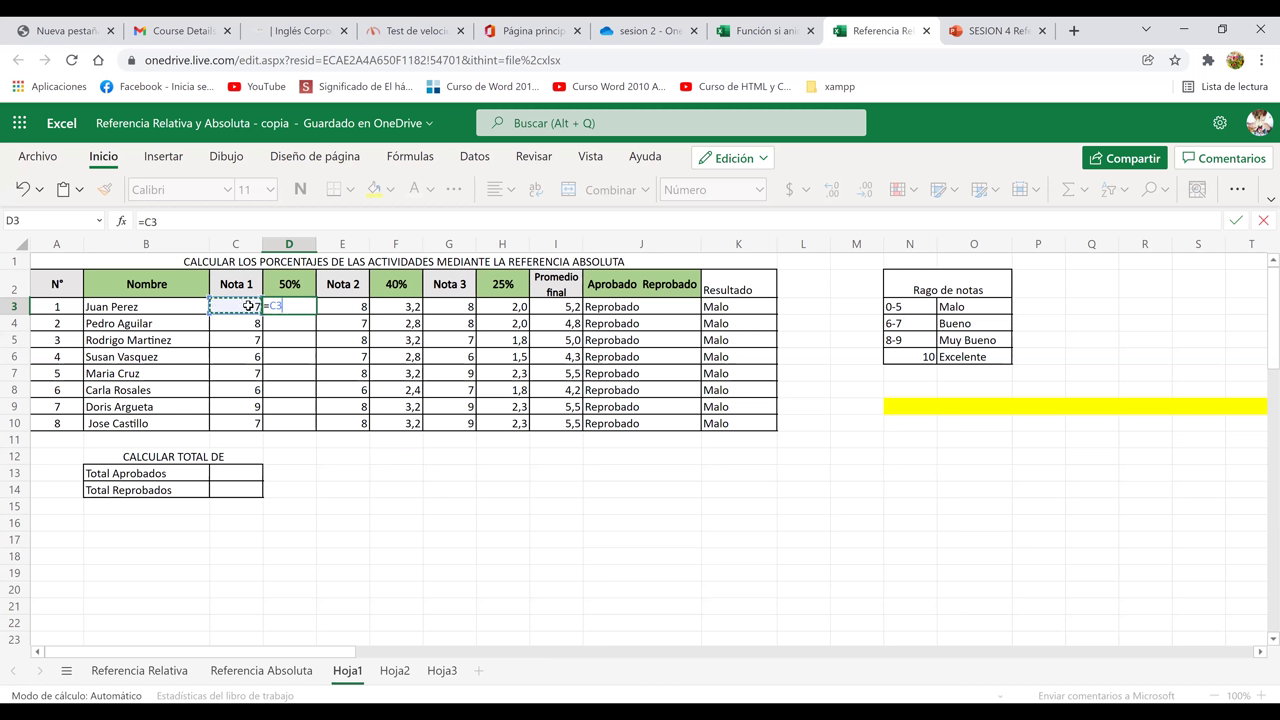
text(*$D2)
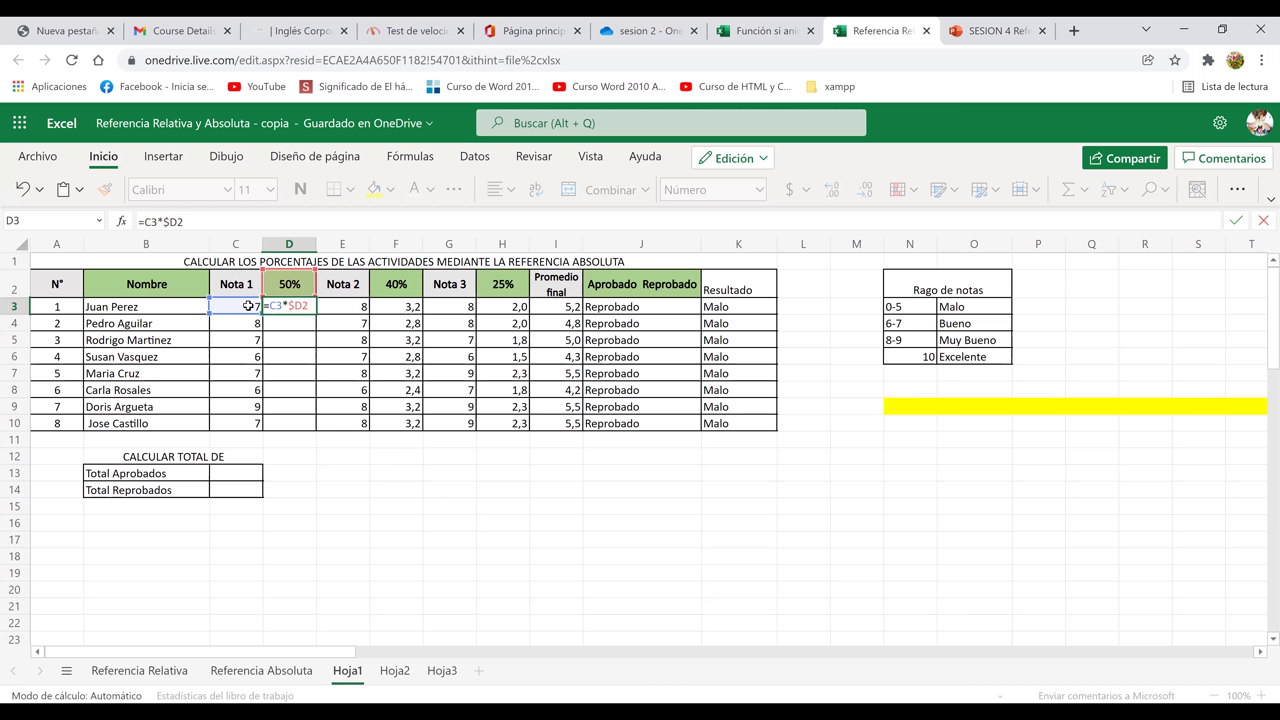
key(BackSpace)
text(@)
key(BackSpace)
text($)
text(2)
key(Return)
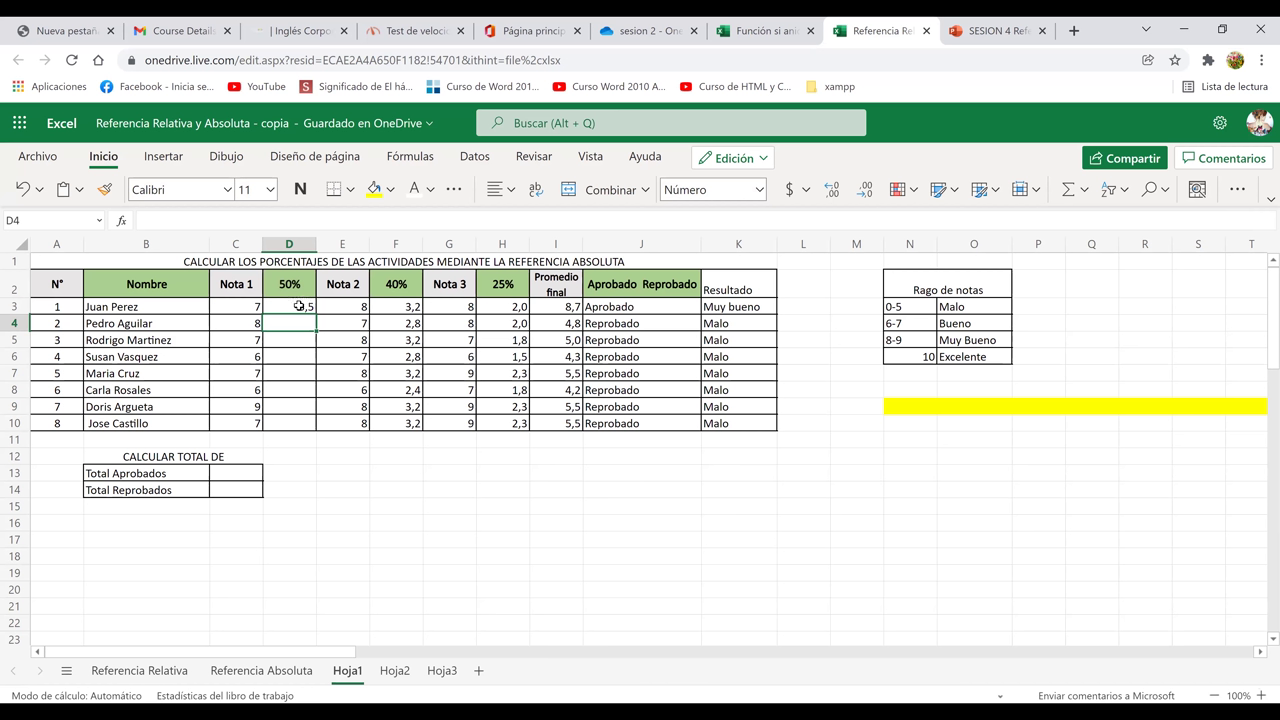
Set the Nota 1 percentage in D2 to 15% to test the absolute reference.
click(298, 306)
click(296, 328)
click(291, 289)
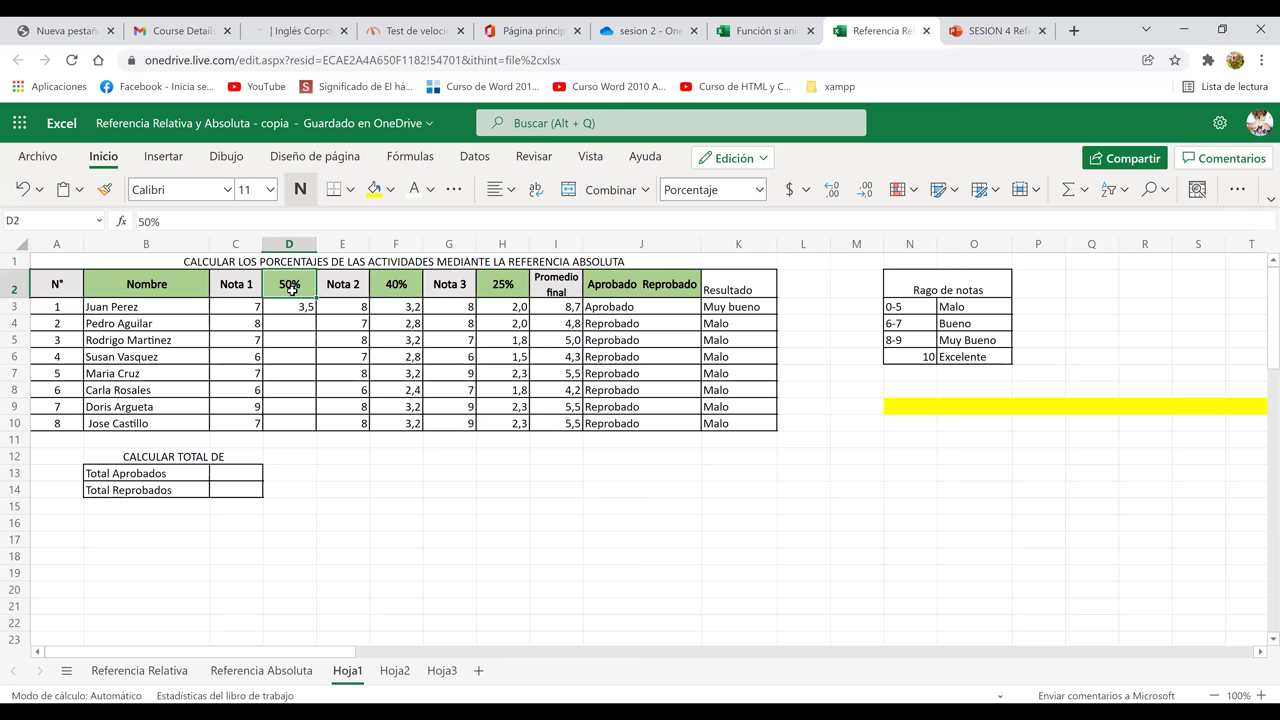
text(15%)
key(Return)
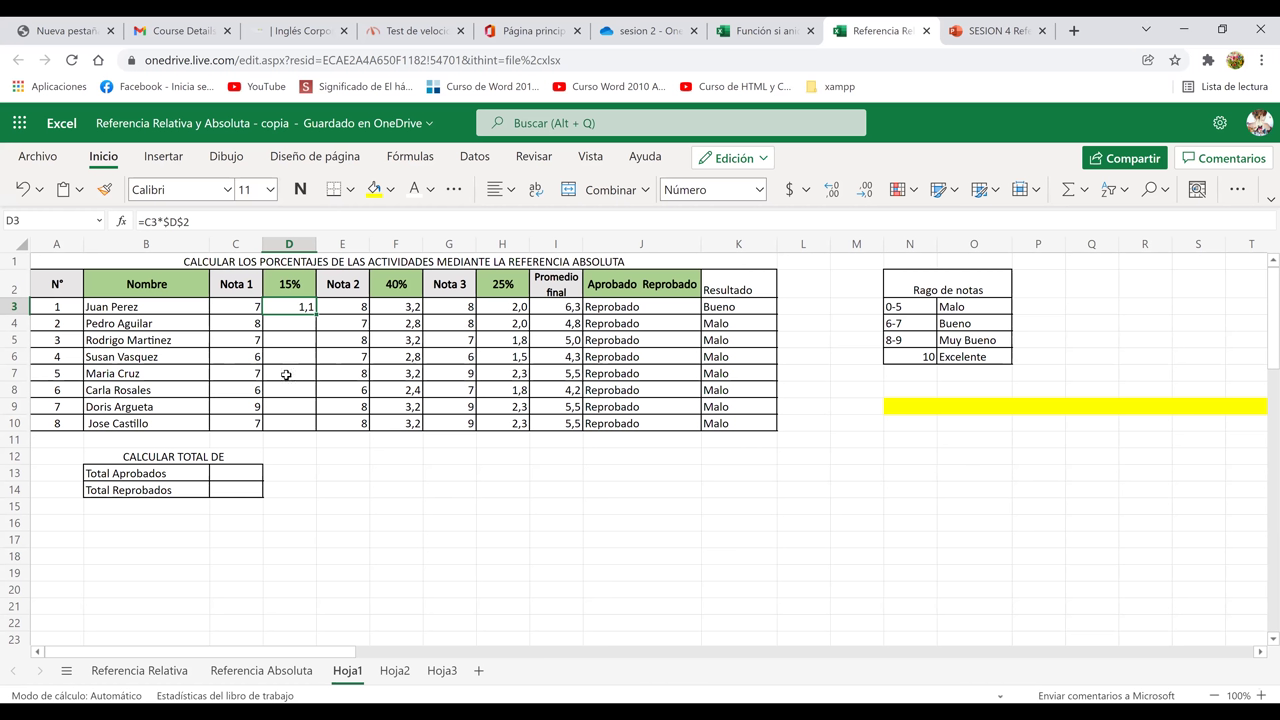
Change the Nota 2 percentage formula in F3 to =E3*50%.
click(396, 308)
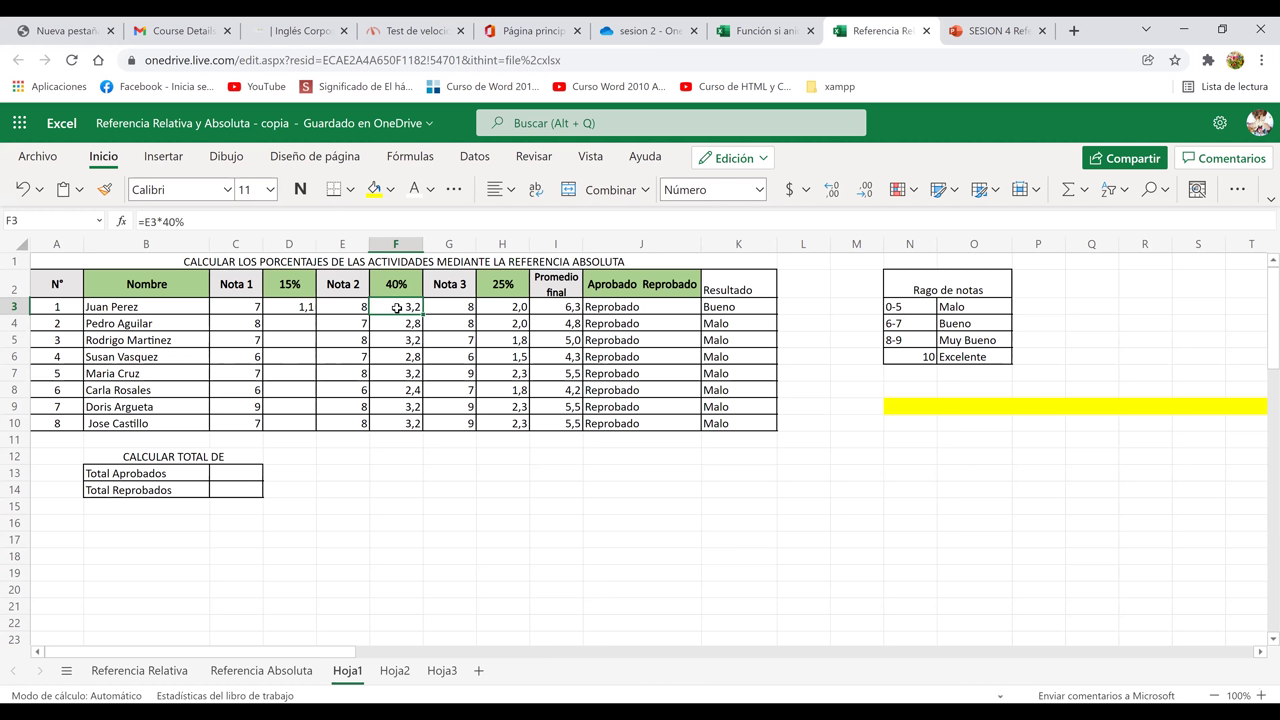
click(352, 289)
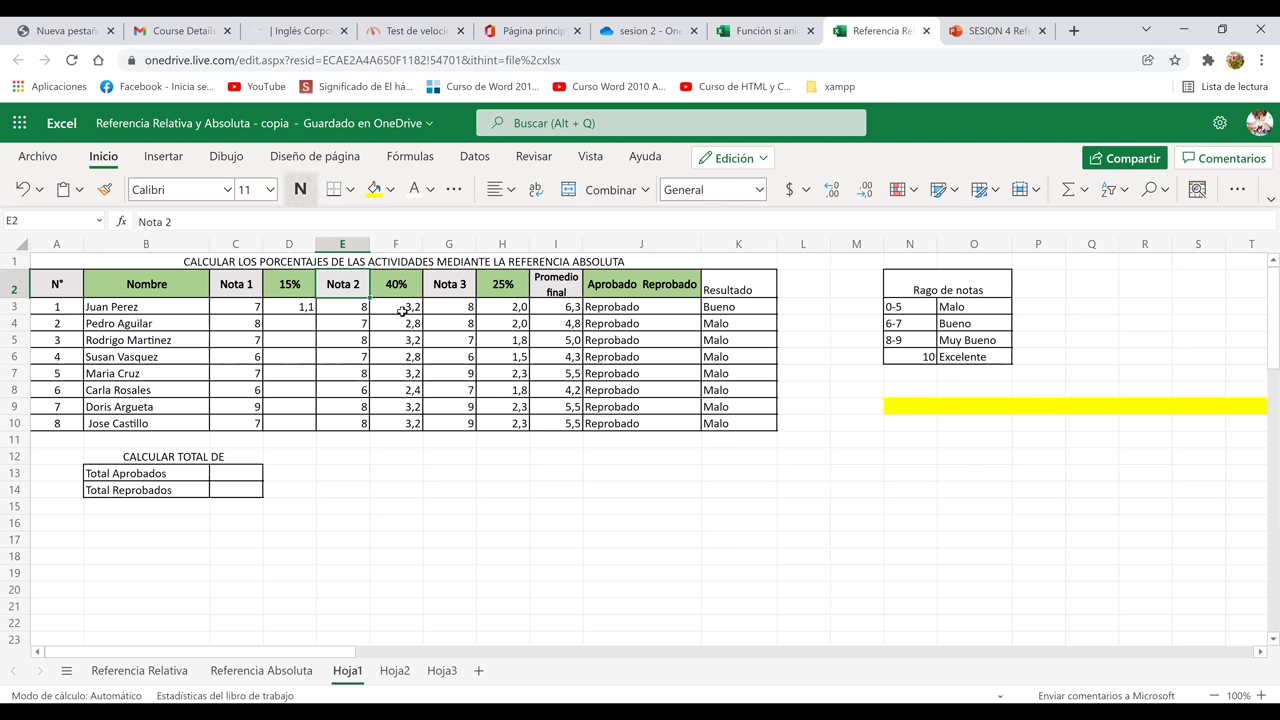
click(401, 311)
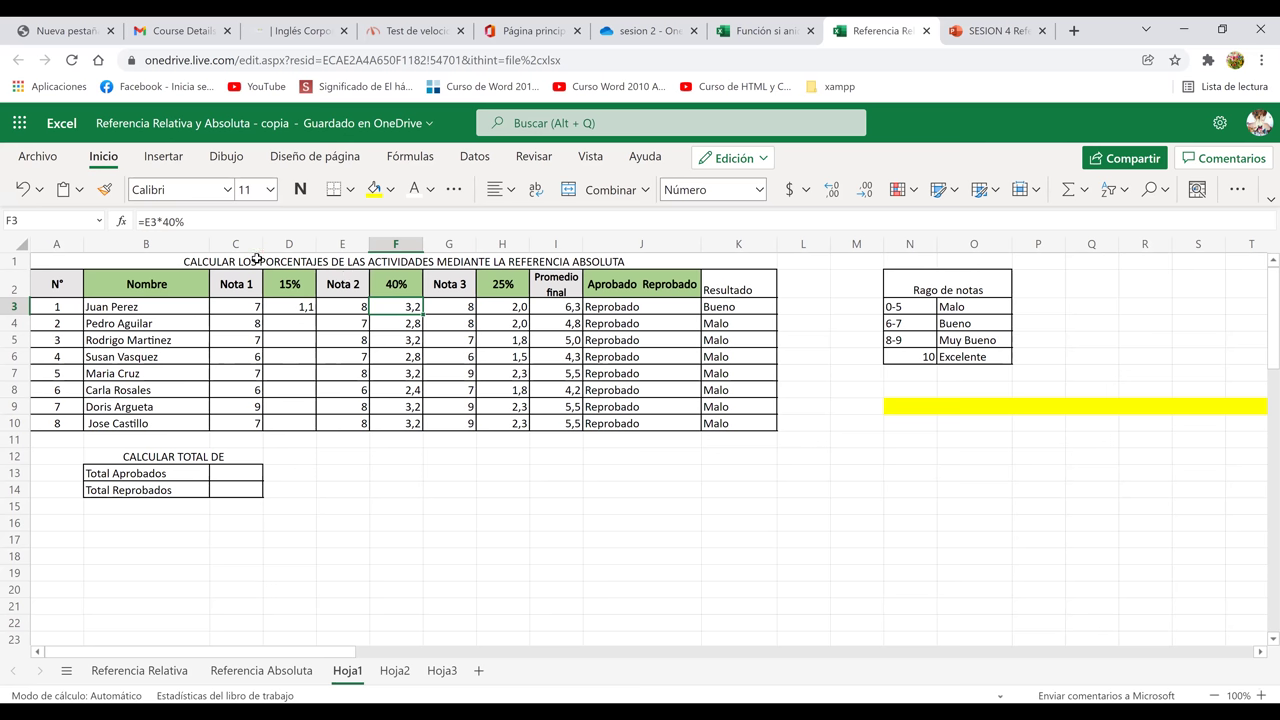
click(170, 221)
key(BackSpace)
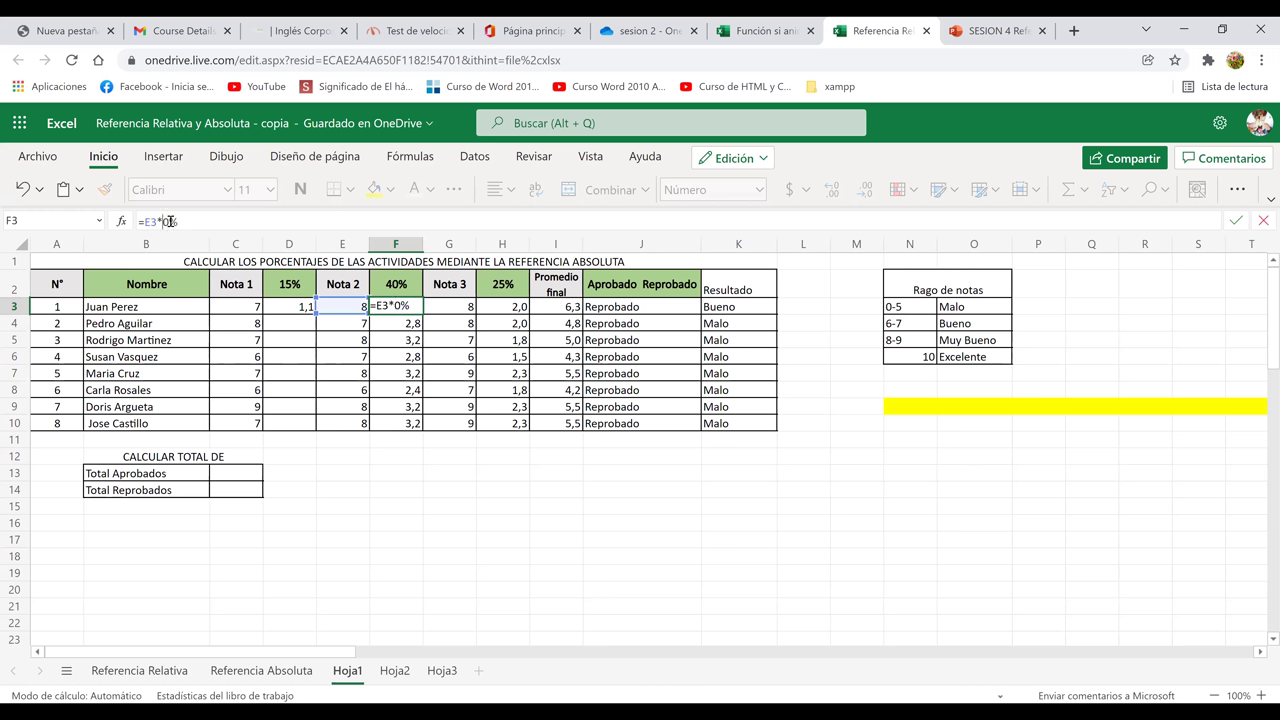
text(5)
key(Return)
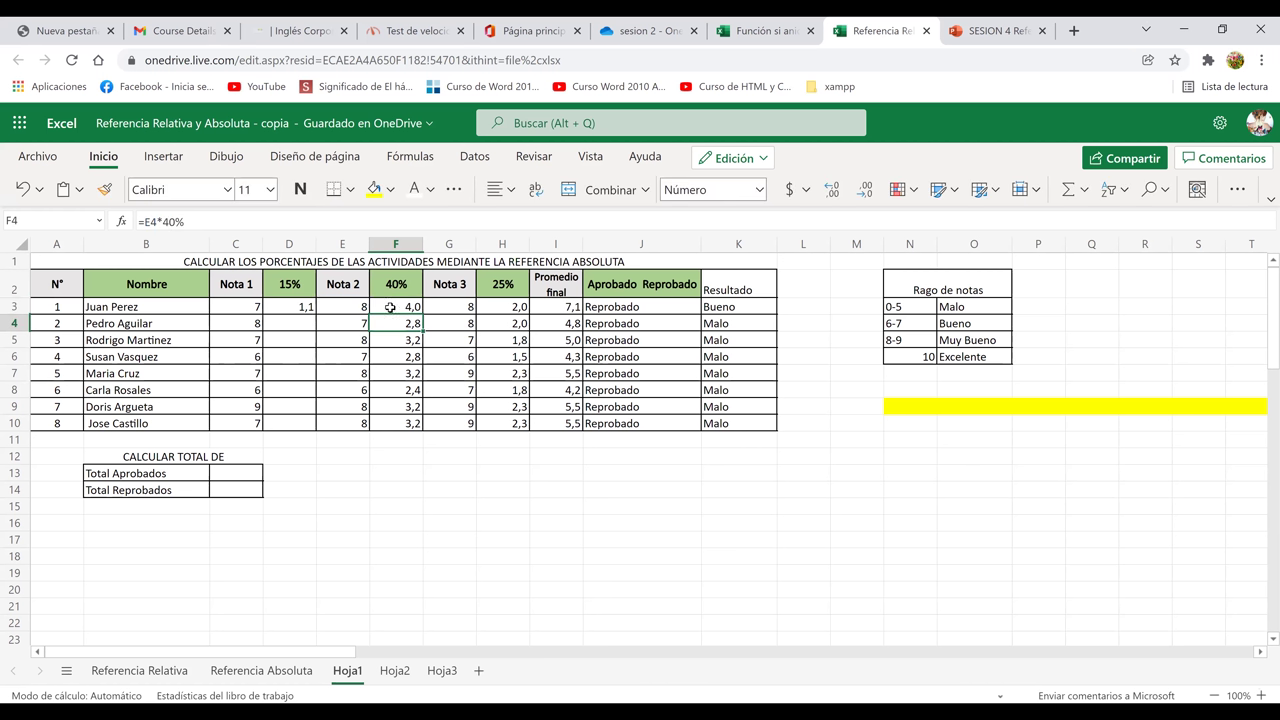
Compare the formulas in F3 and F4, and fill the F3 formula down to F10.
click(401, 308)
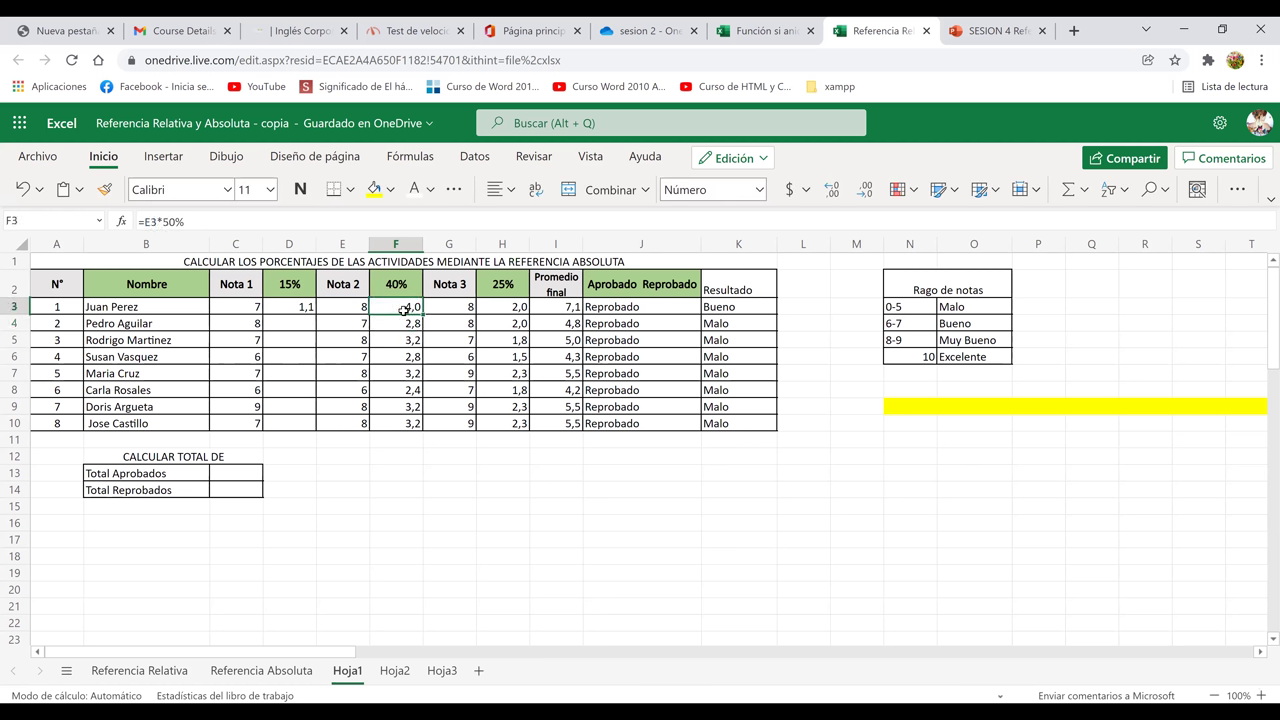
click(406, 320)
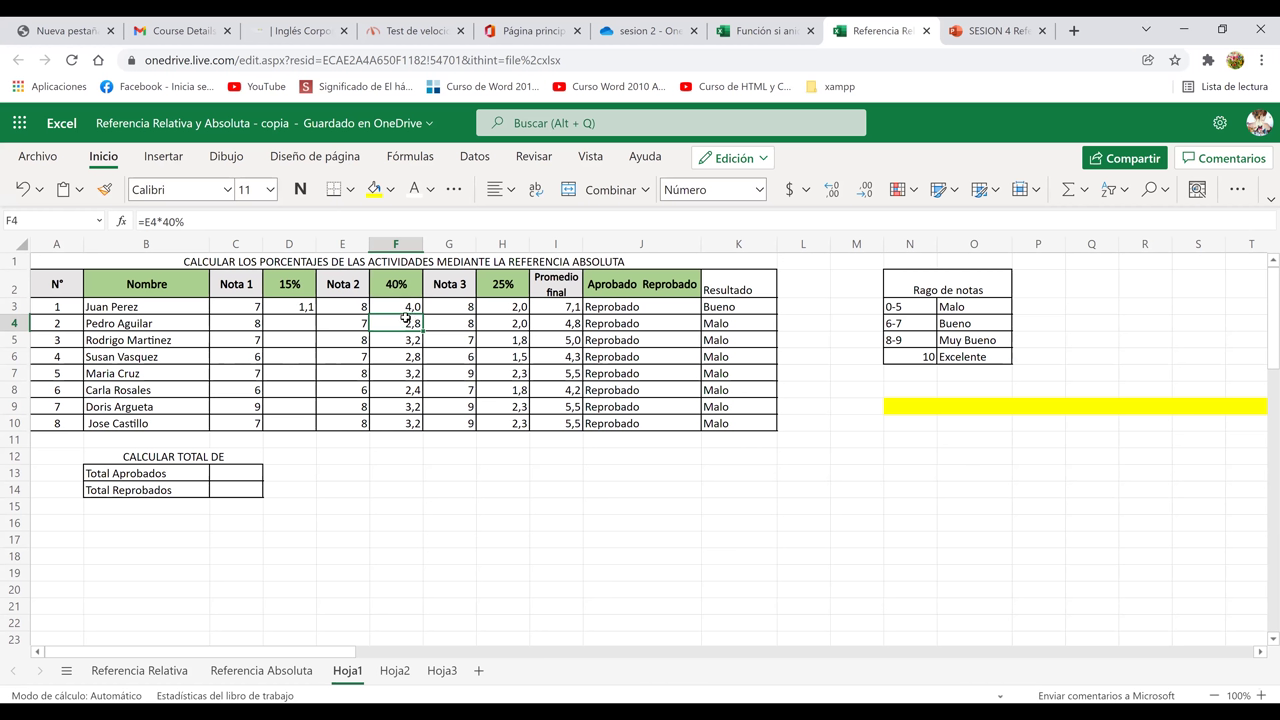
click(417, 310)
drag(418, 312, 405, 424)
key(ctrl+d)
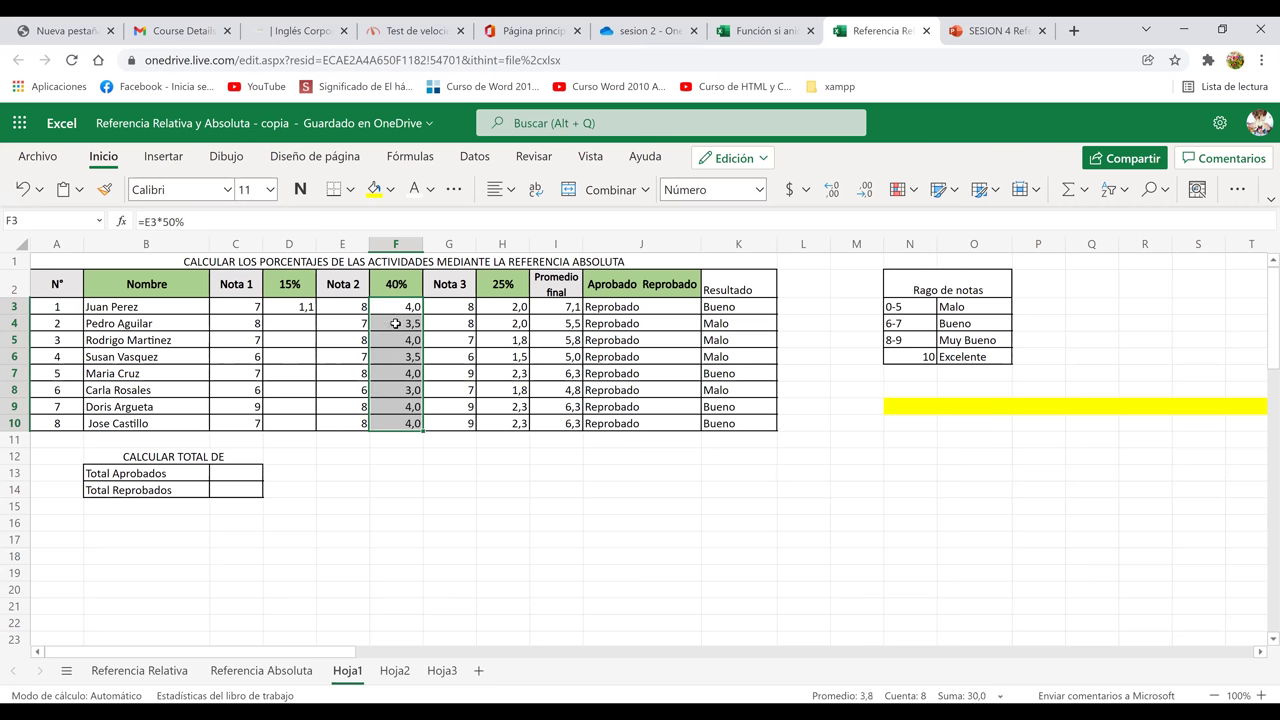
Check the filled Nota 2 formulas in column F and the percentage in header cell F2.
click(396, 323)
click(397, 340)
click(398, 357)
click(399, 384)
click(401, 405)
drag(403, 422, 400, 405)
click(398, 290)
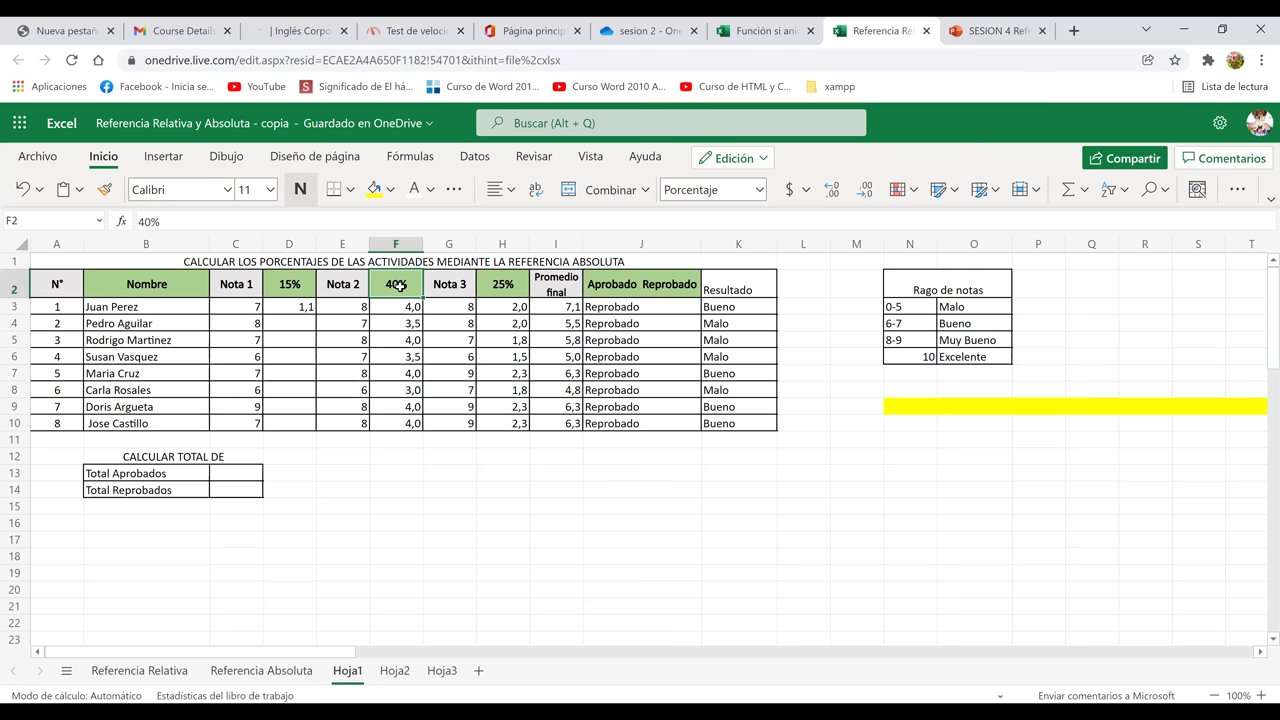
Set the Nota 2 percentage in F2 to 6%, and clear the hard-coded Nota 2 formulas in F3:F10.
text(6%)
key(Return)
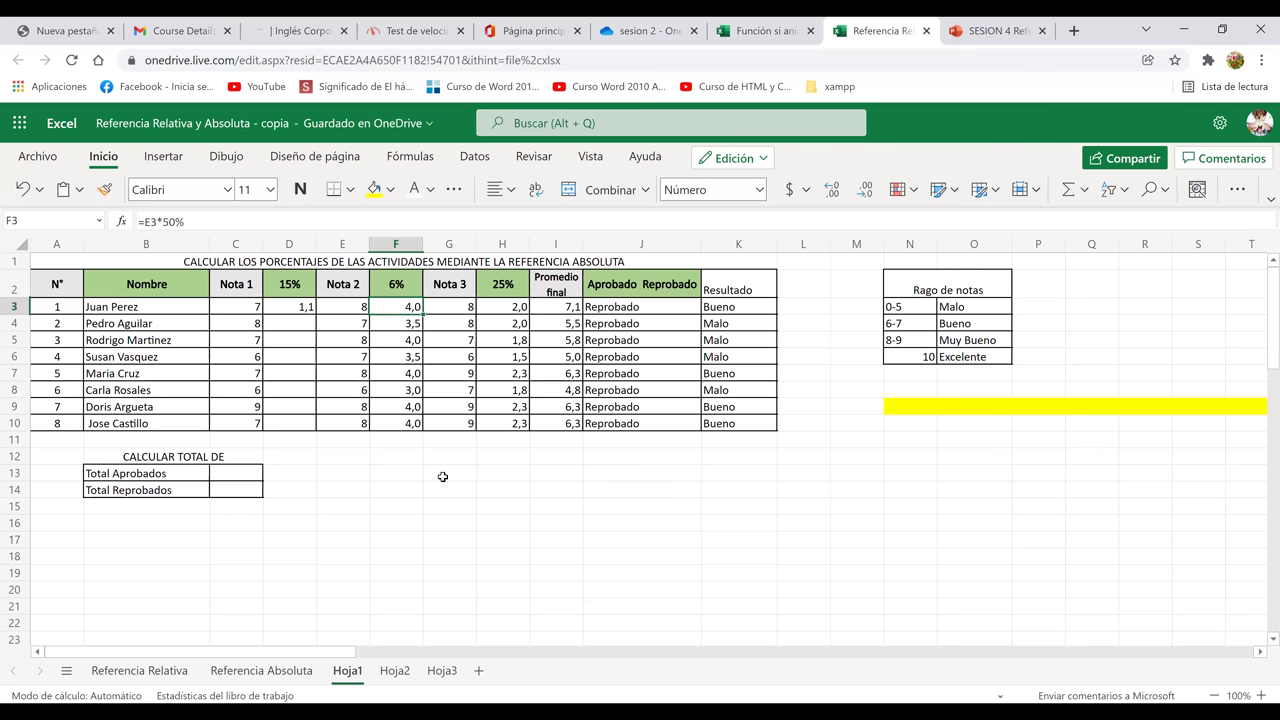
click(420, 454)
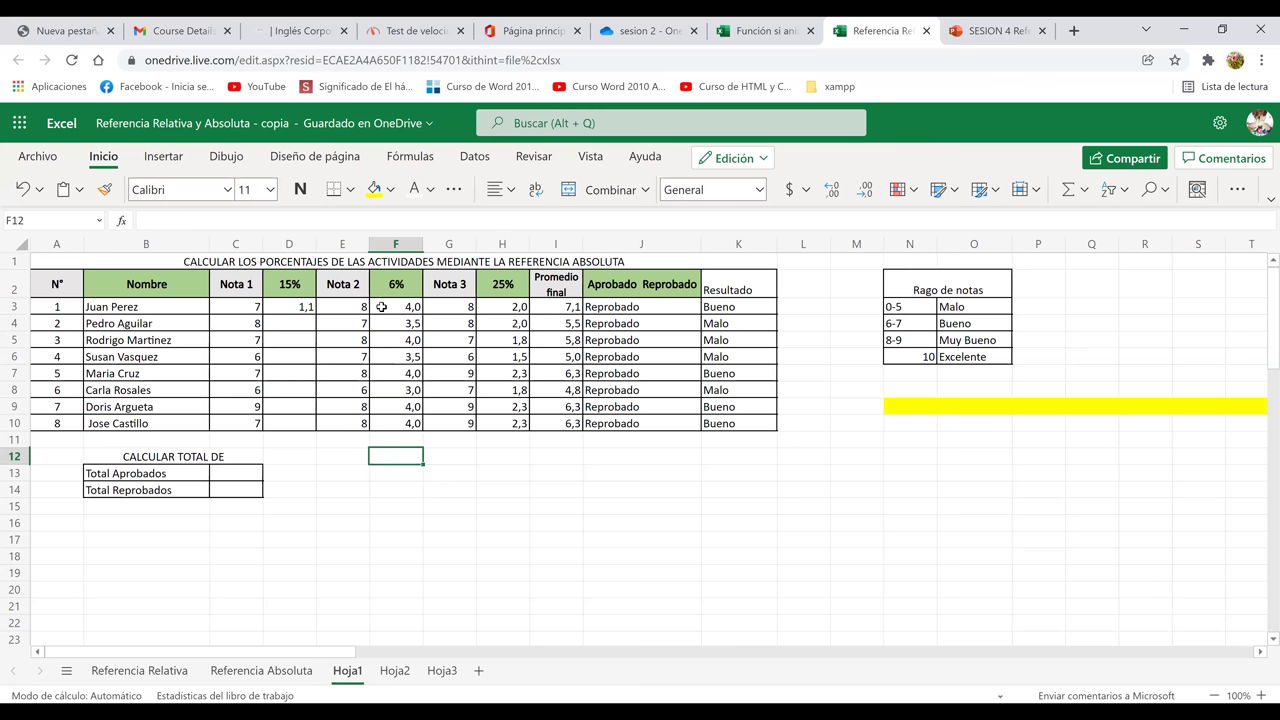
click(343, 305)
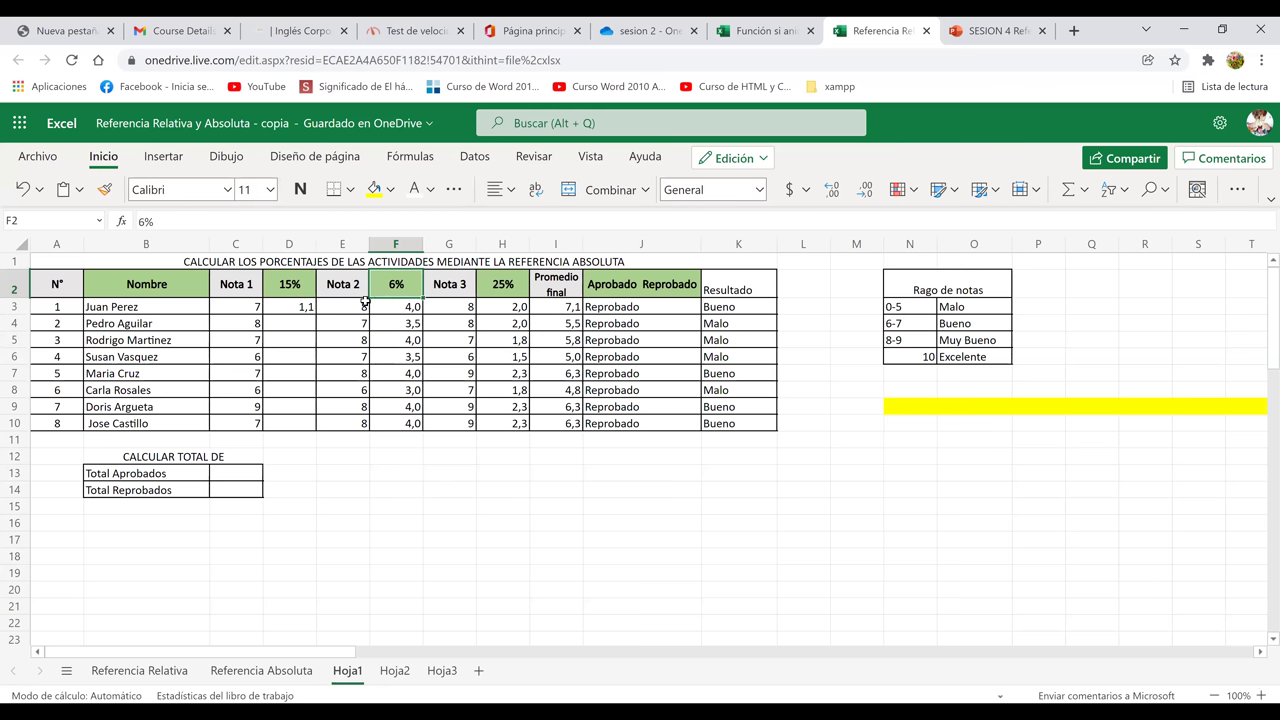
click(398, 287)
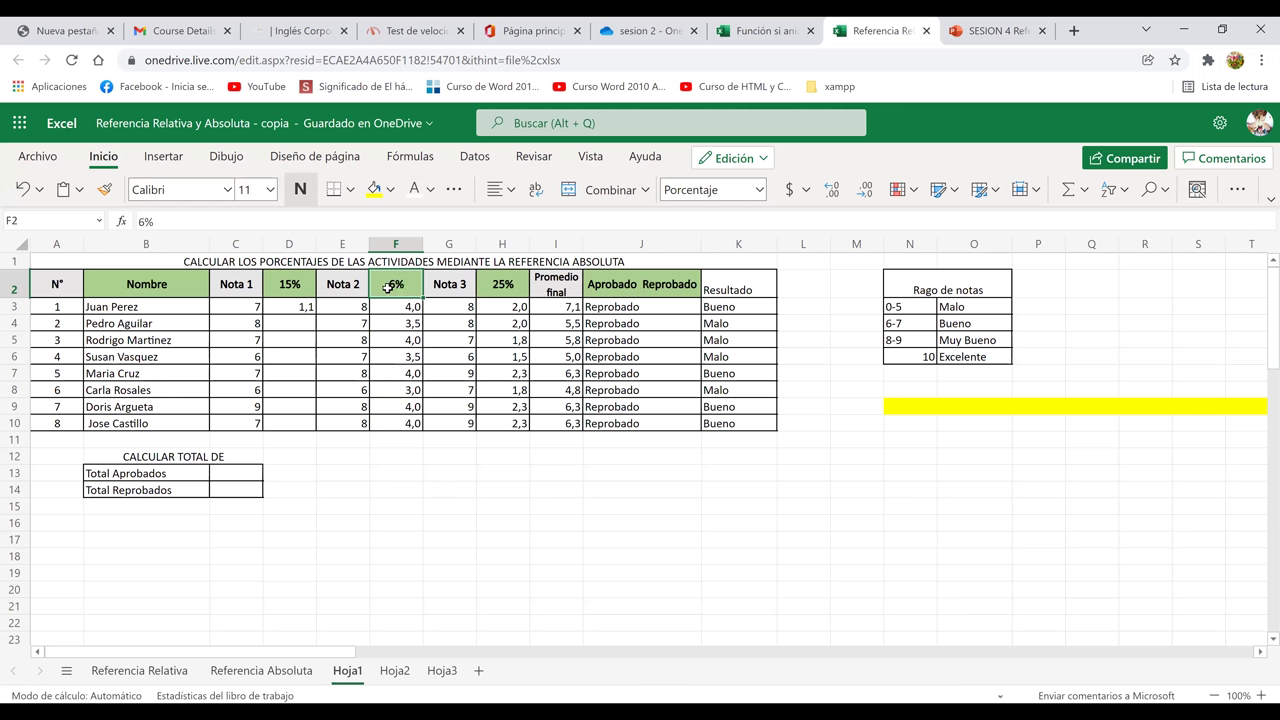
drag(400, 306, 404, 418)
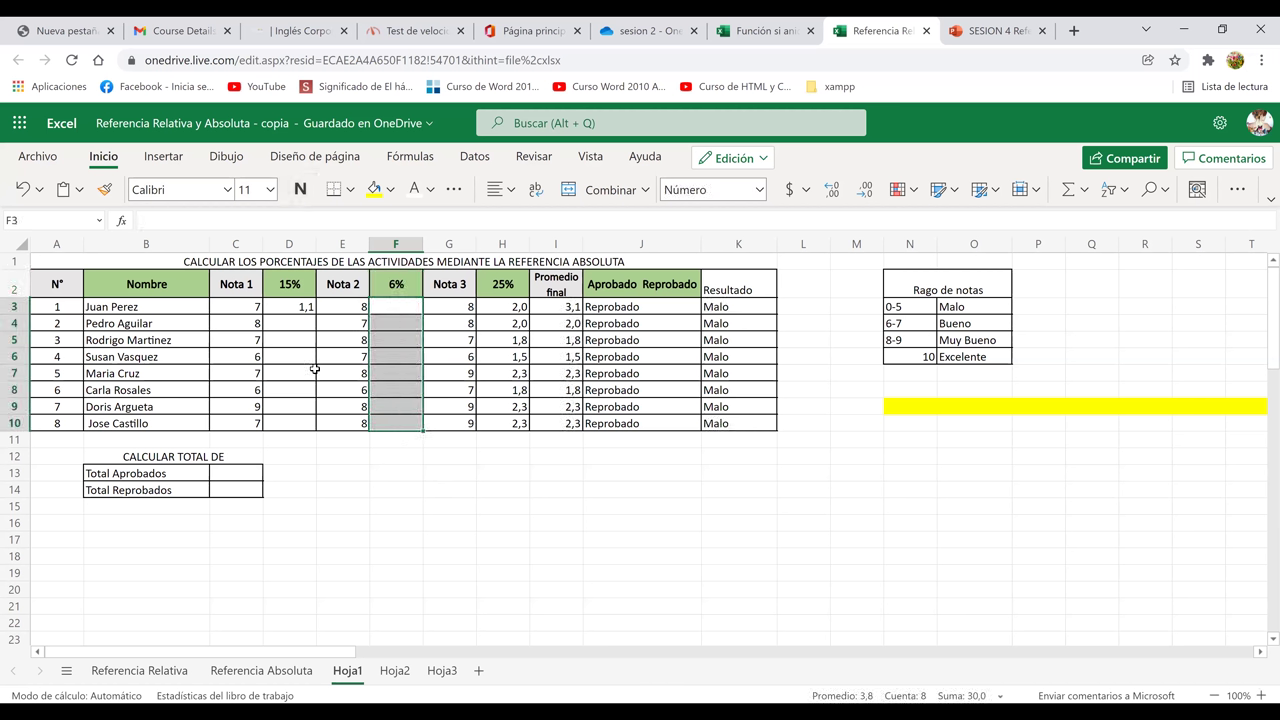
key(Delete)
Fill the Nota 1 formula from D3 down to D10, and check the copied formulas in D4, D7 and D8.
click(297, 306)
drag(316, 310, 313, 430)
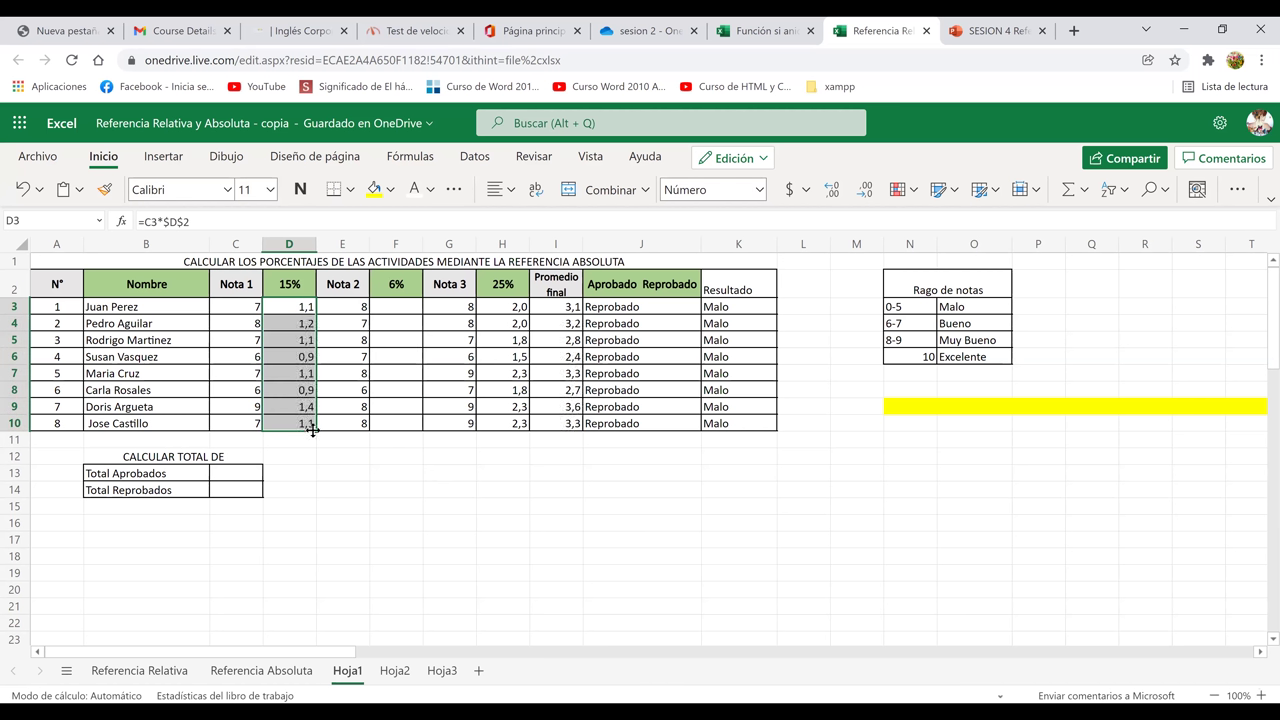
click(287, 328)
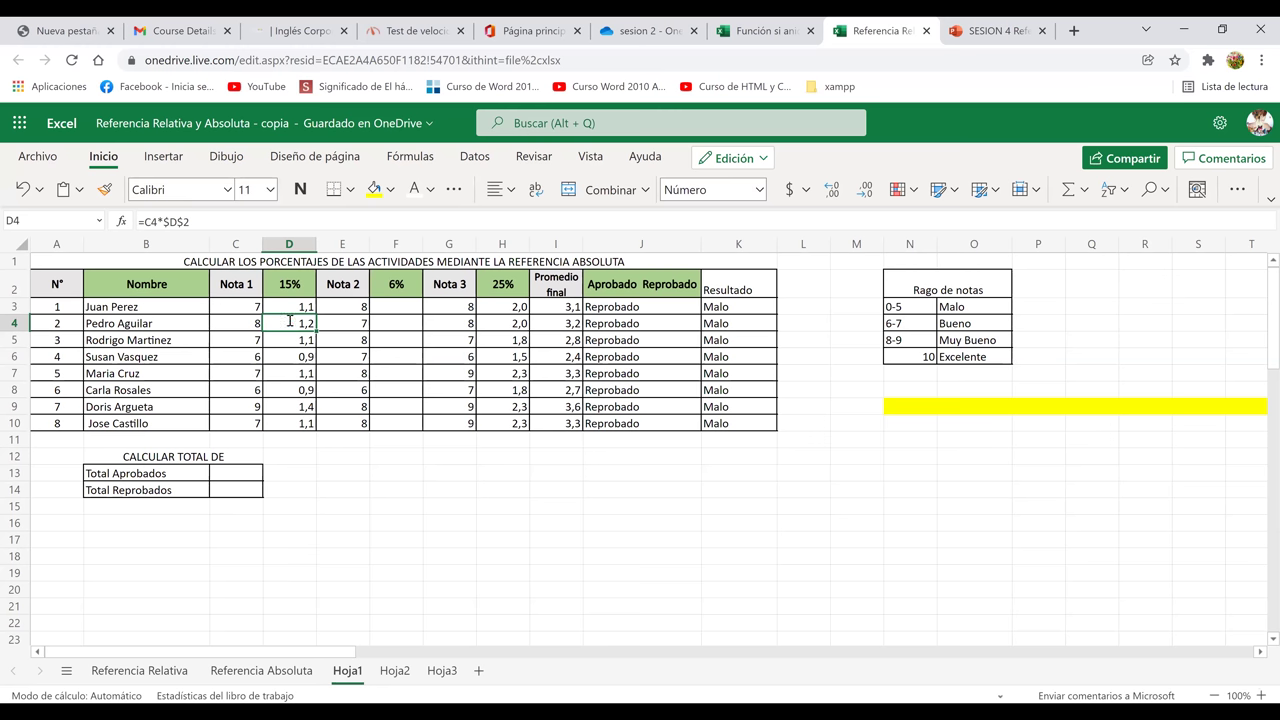
double_click(287, 328)
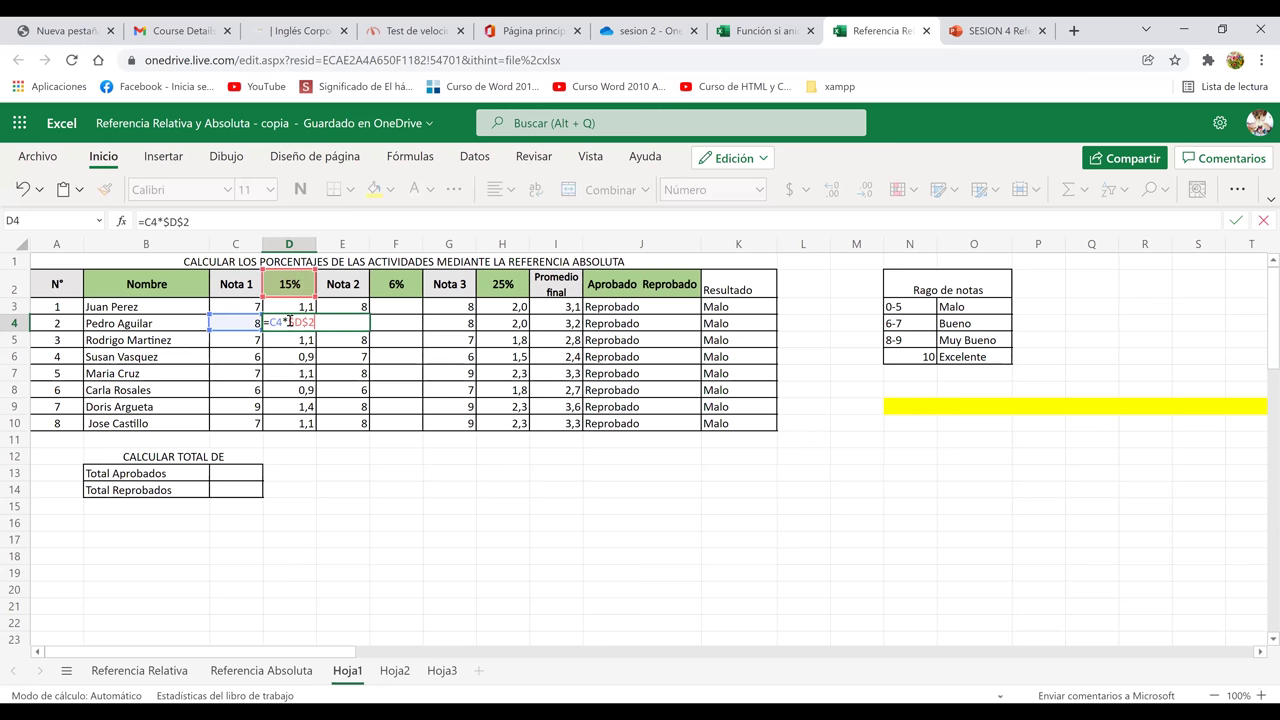
click(287, 371)
double_click(287, 371)
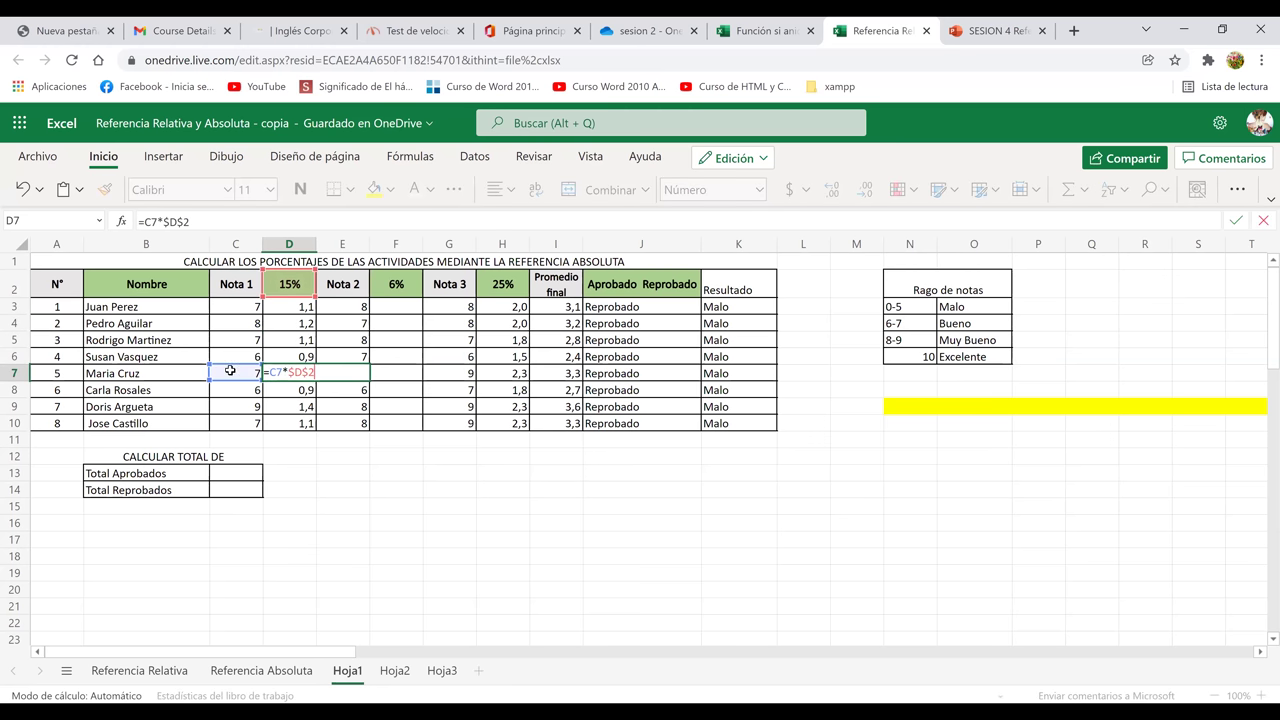
click(288, 395)
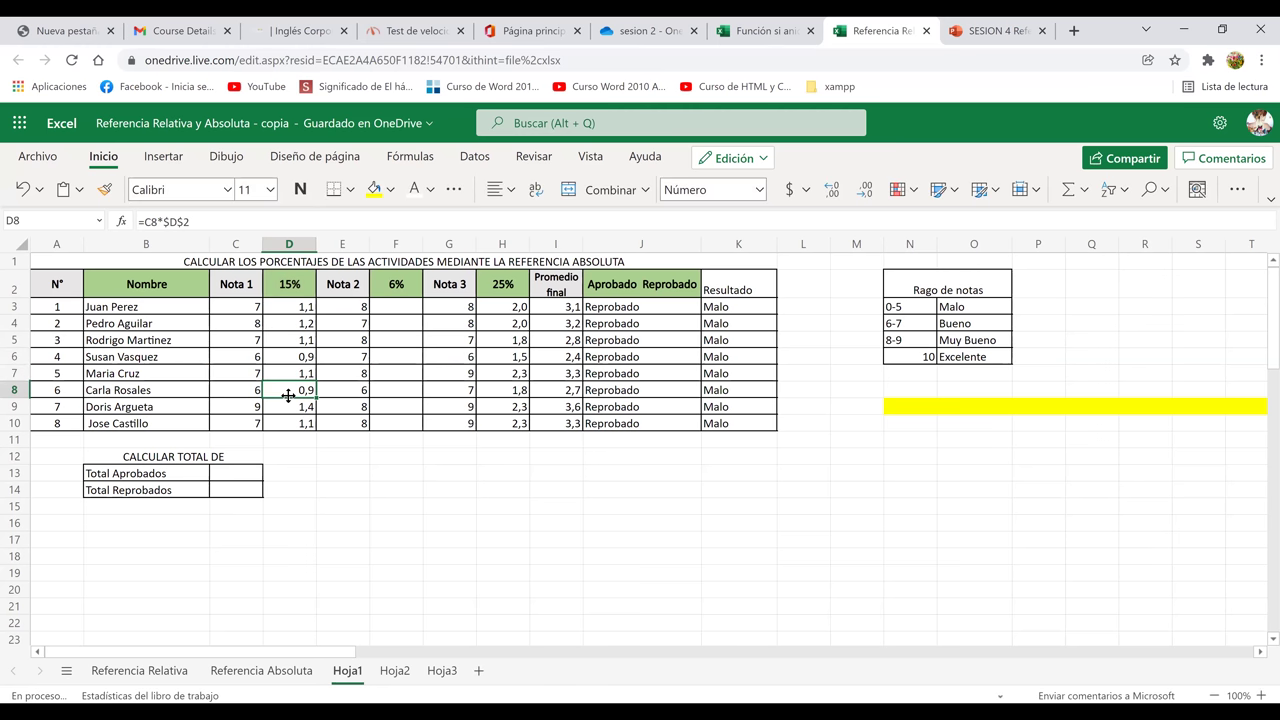
Clear the Nota 3 percentage results in H3:H10, and enter =E3*$F$2 in F3.
drag(502, 307, 500, 421)
key(Delete)
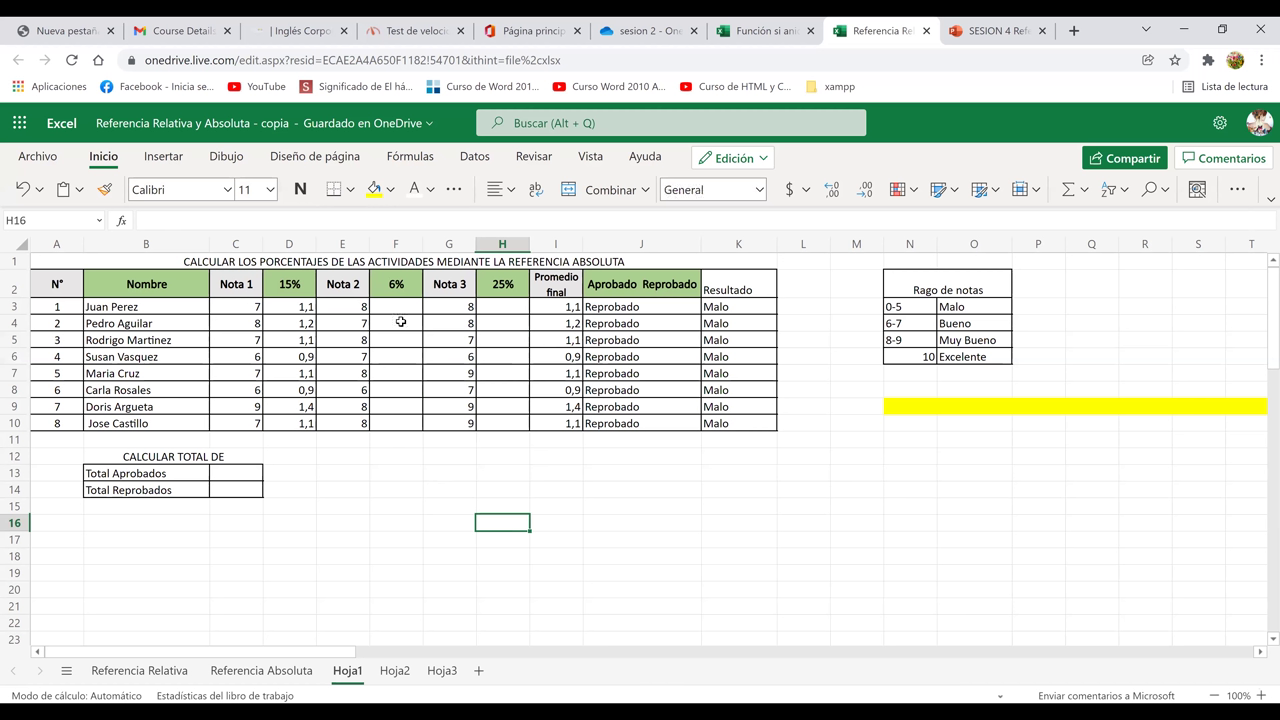
click(396, 306)
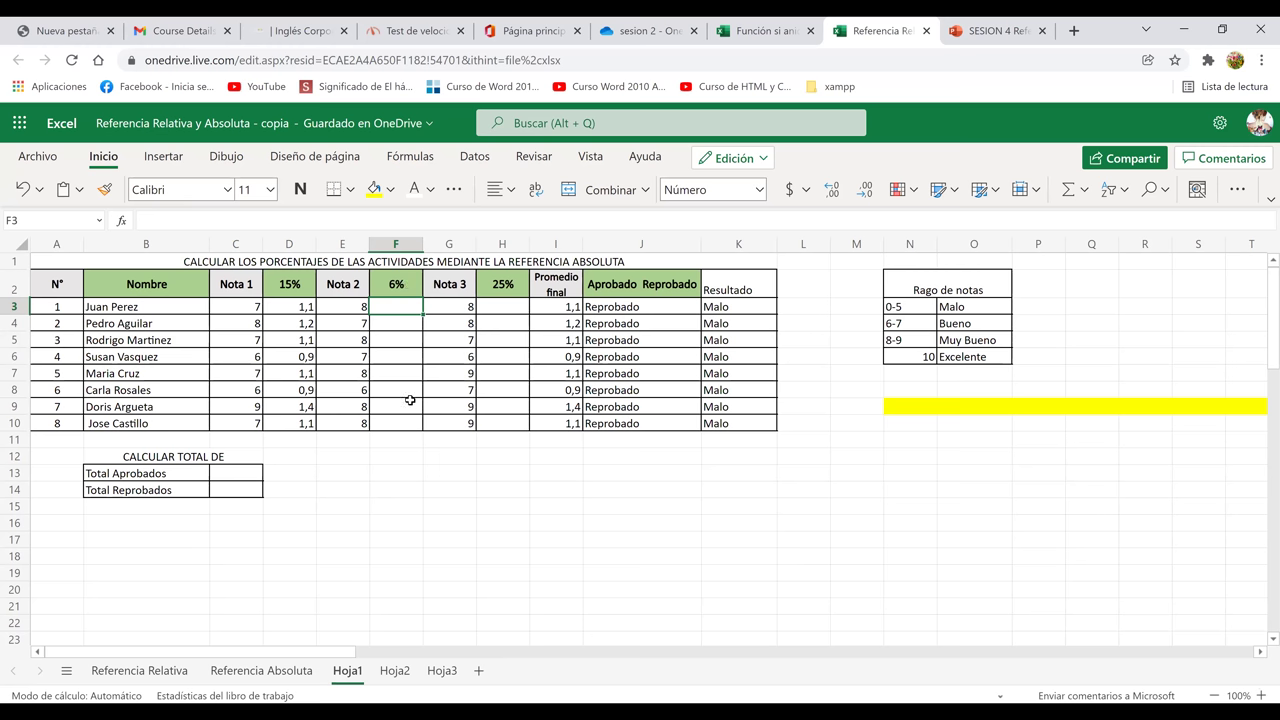
text(=)
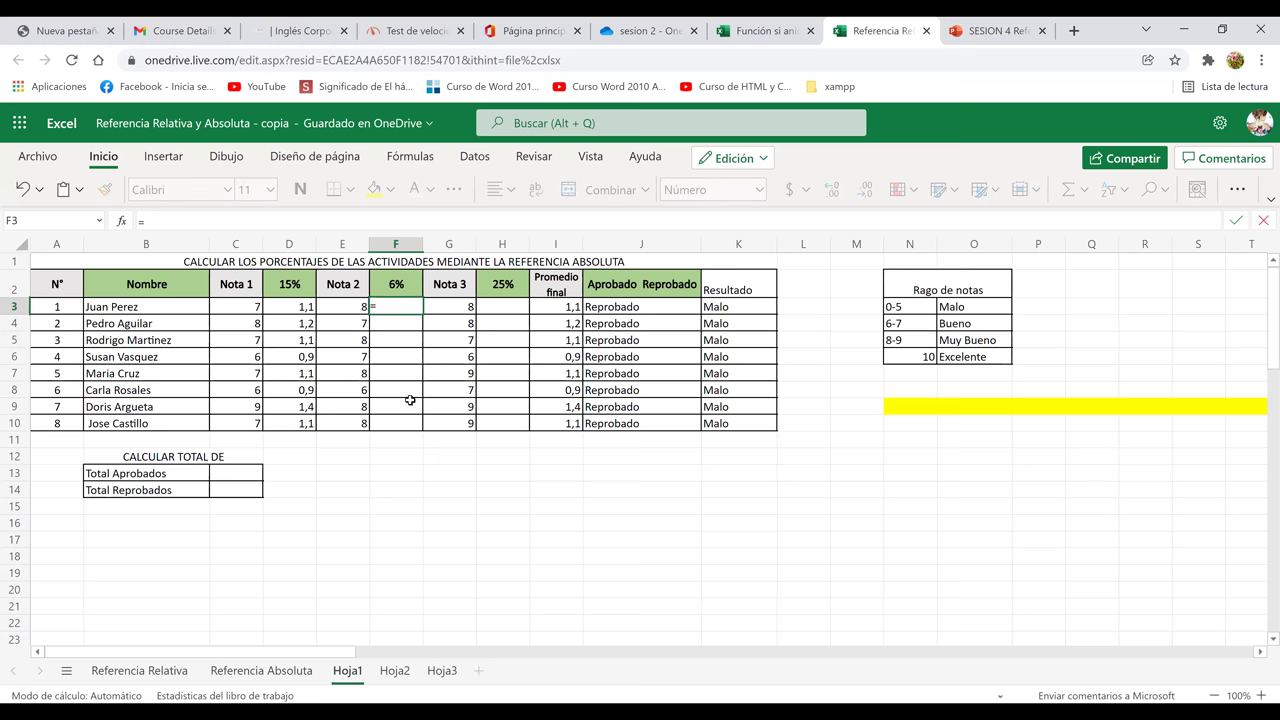
click(344, 305)
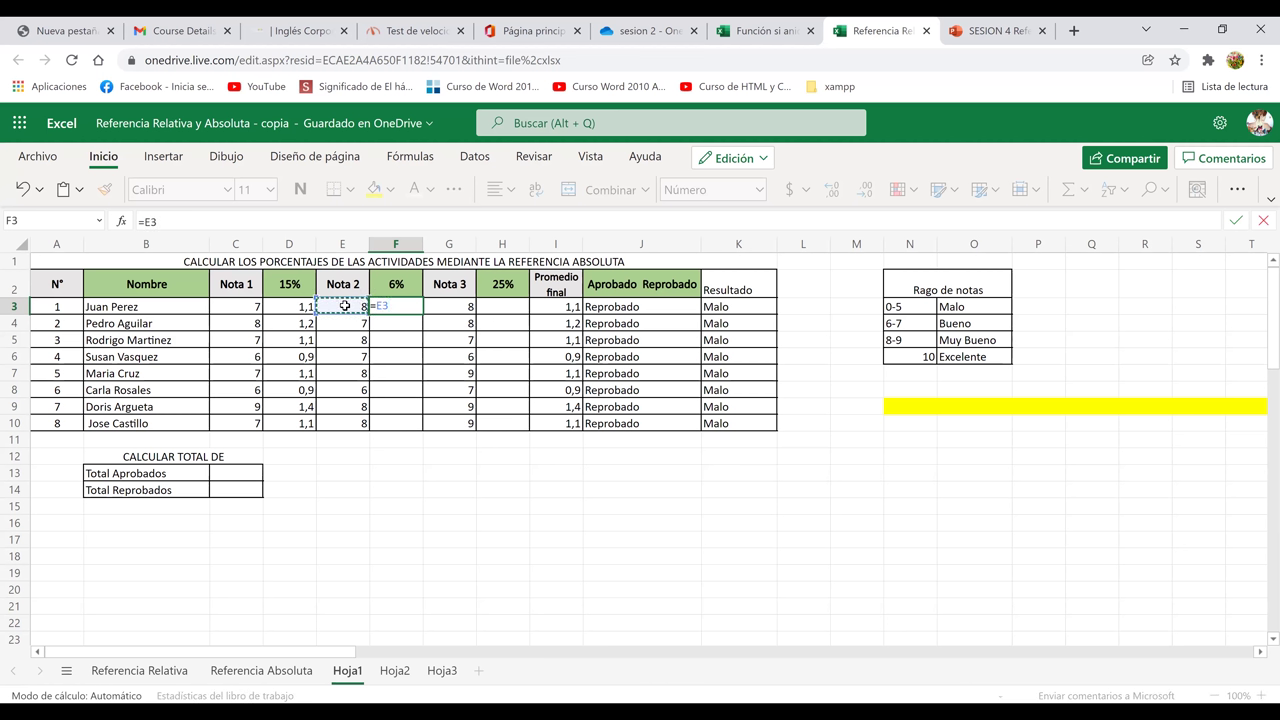
text(*$F$2)
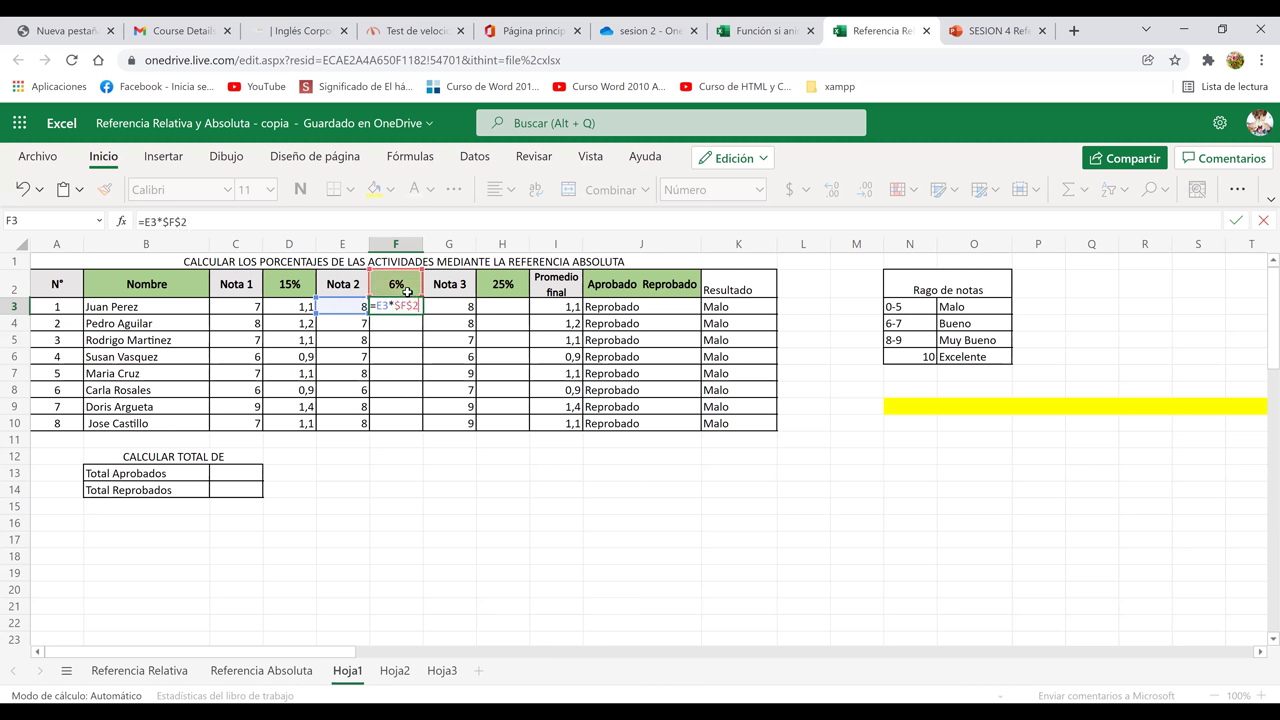
key(Return)
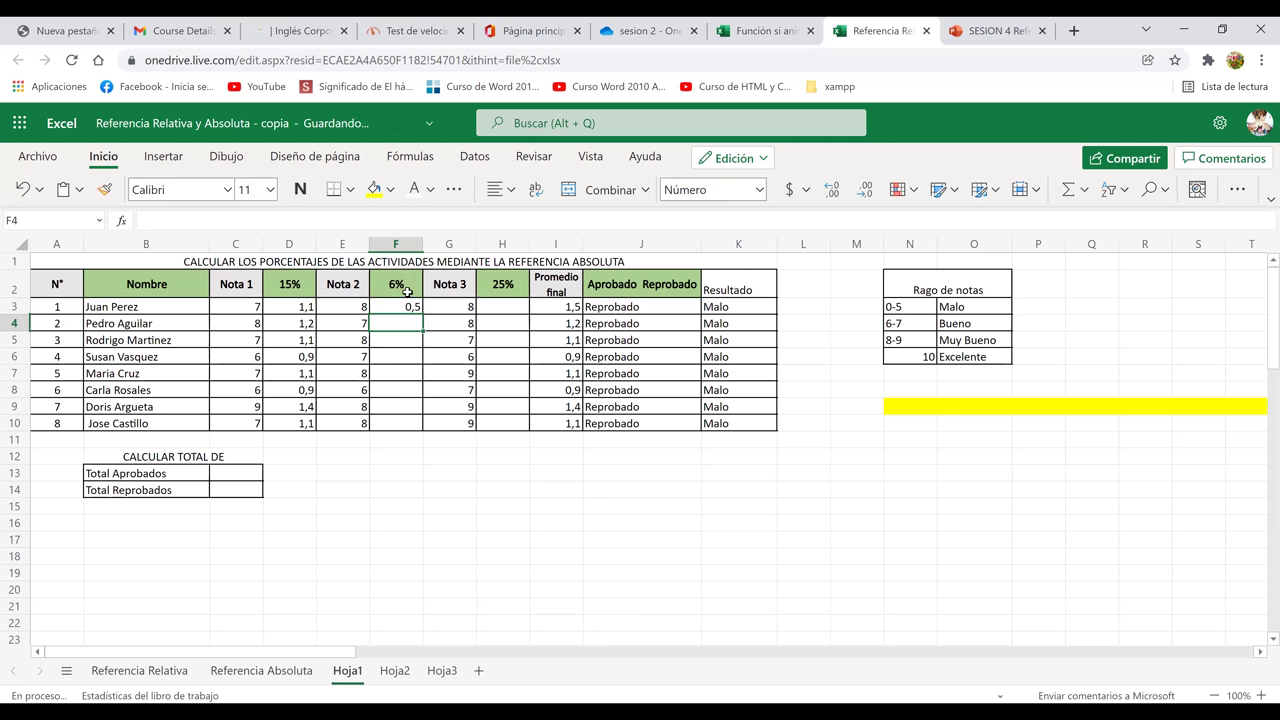
Fill the F3 formula down to F10, and check the copied formula in F10.
click(404, 306)
drag(422, 312, 420, 424)
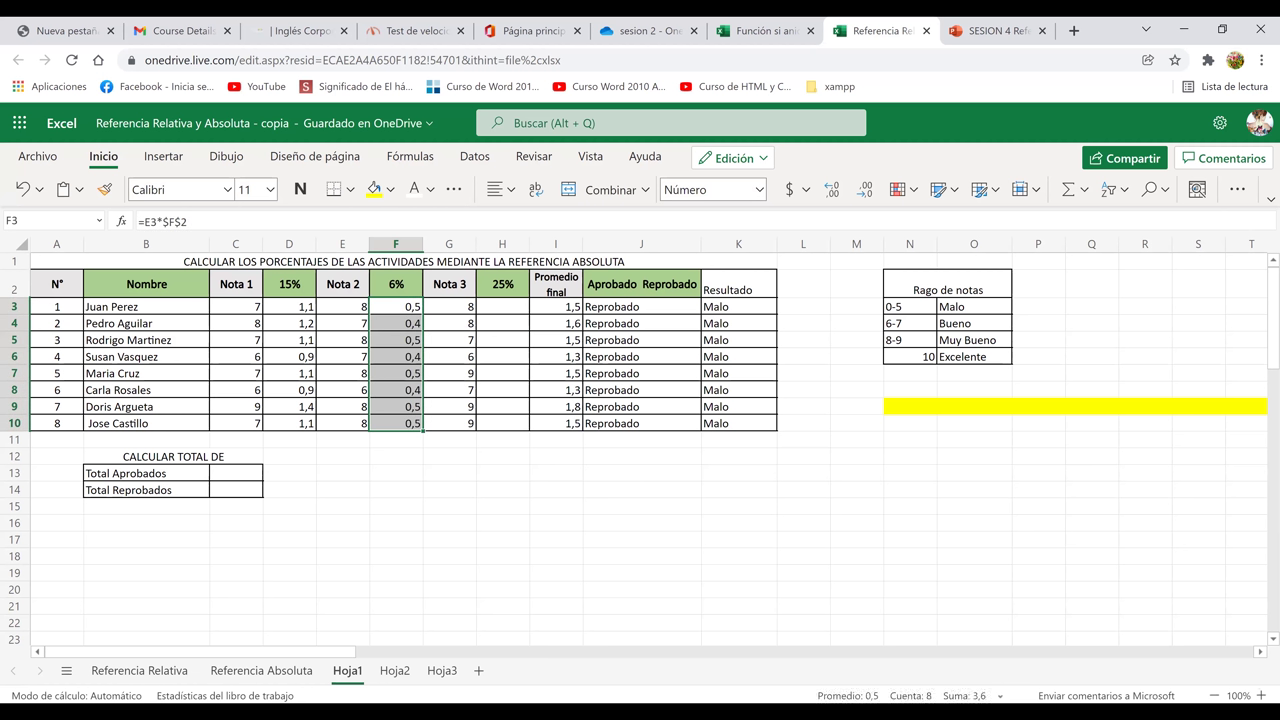
double_click(407, 424)
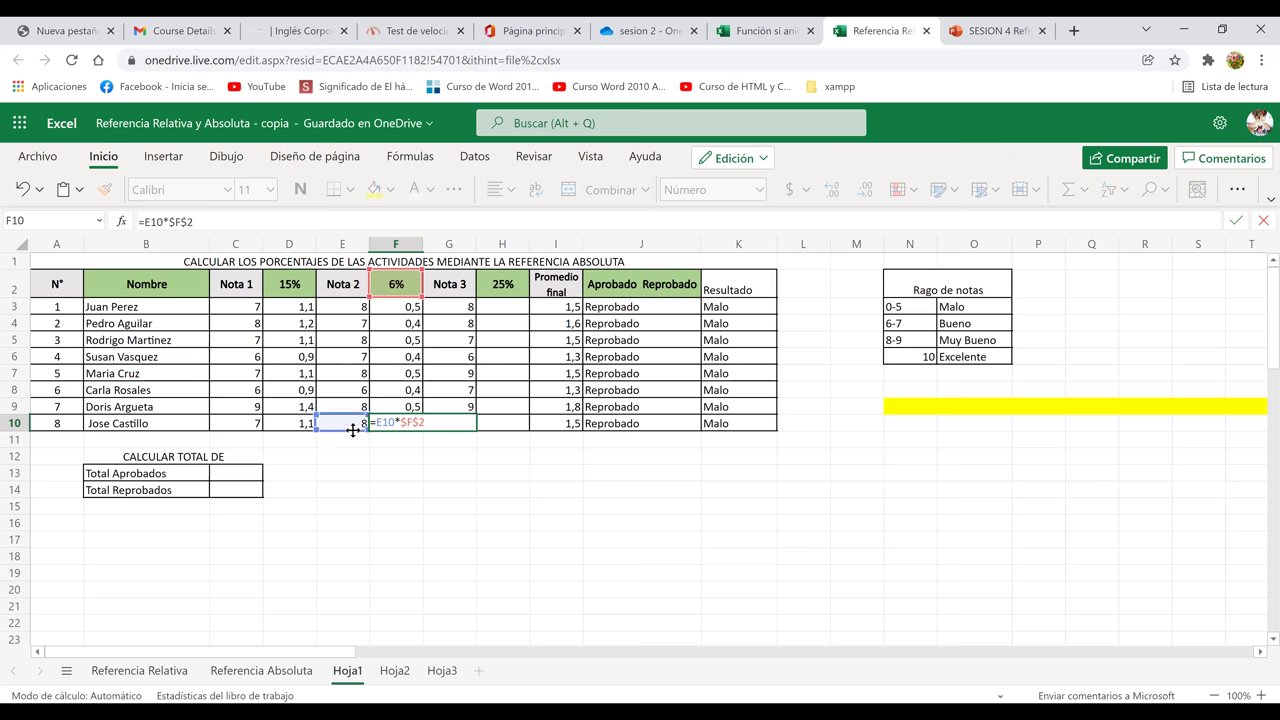
key(Return)
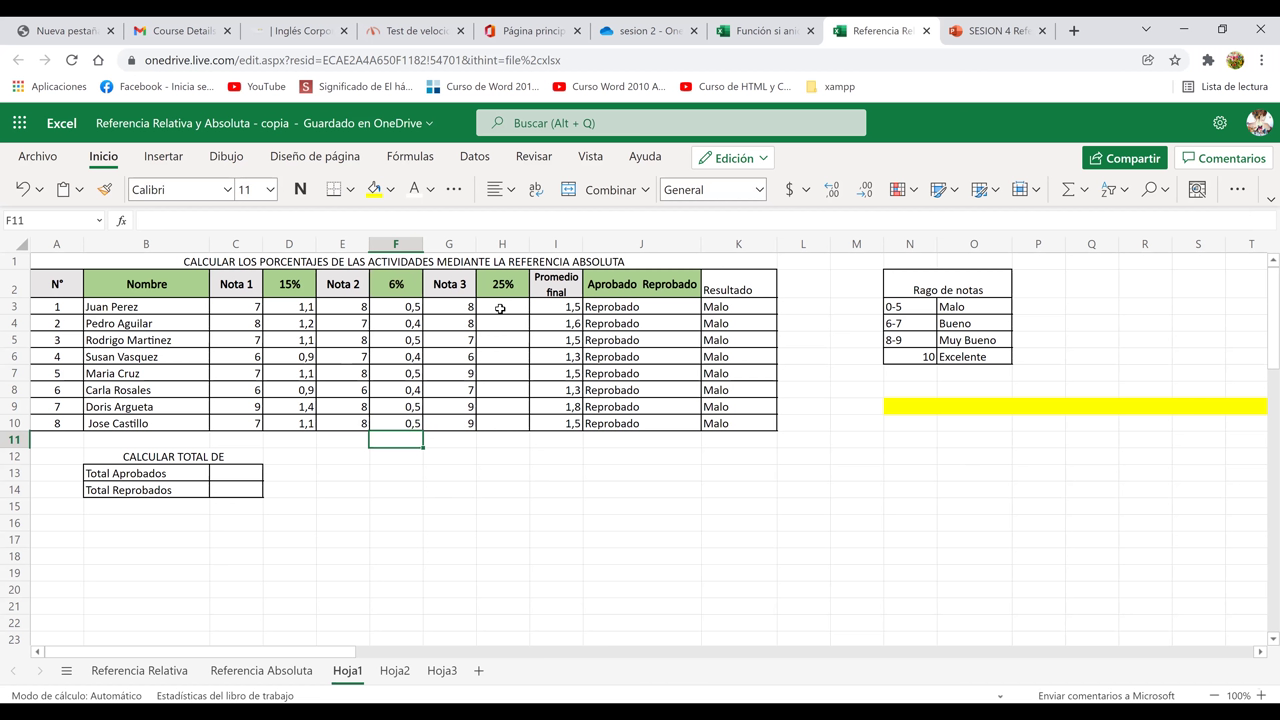
Enter =G3*$H$2 in H3, cycling through the reference types for H2 and finishing with the absolute one.
click(500, 309)
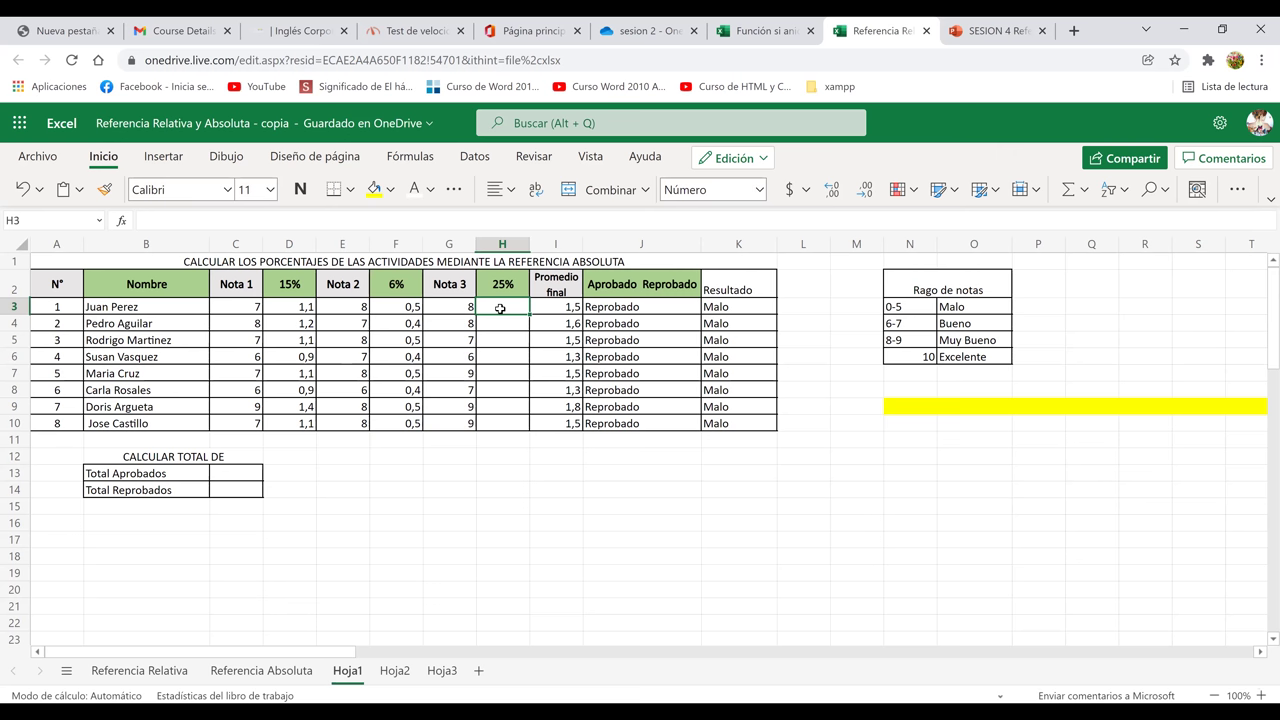
text(=)
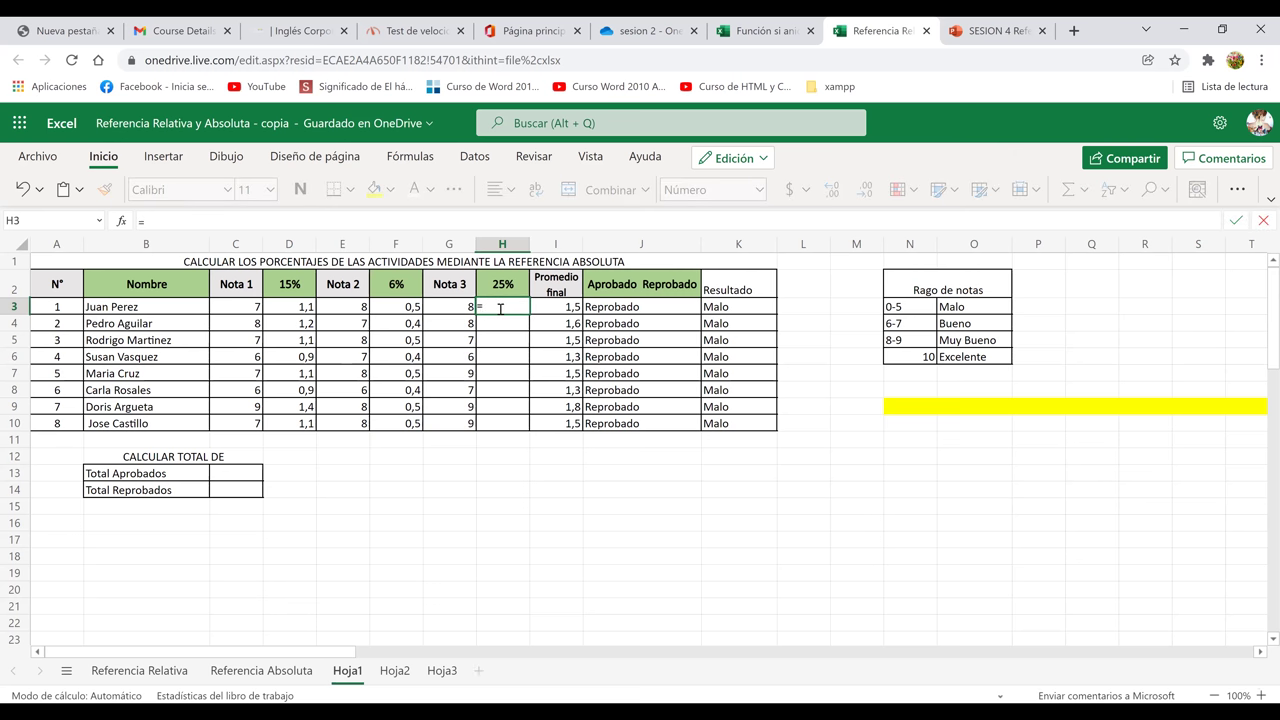
click(456, 307)
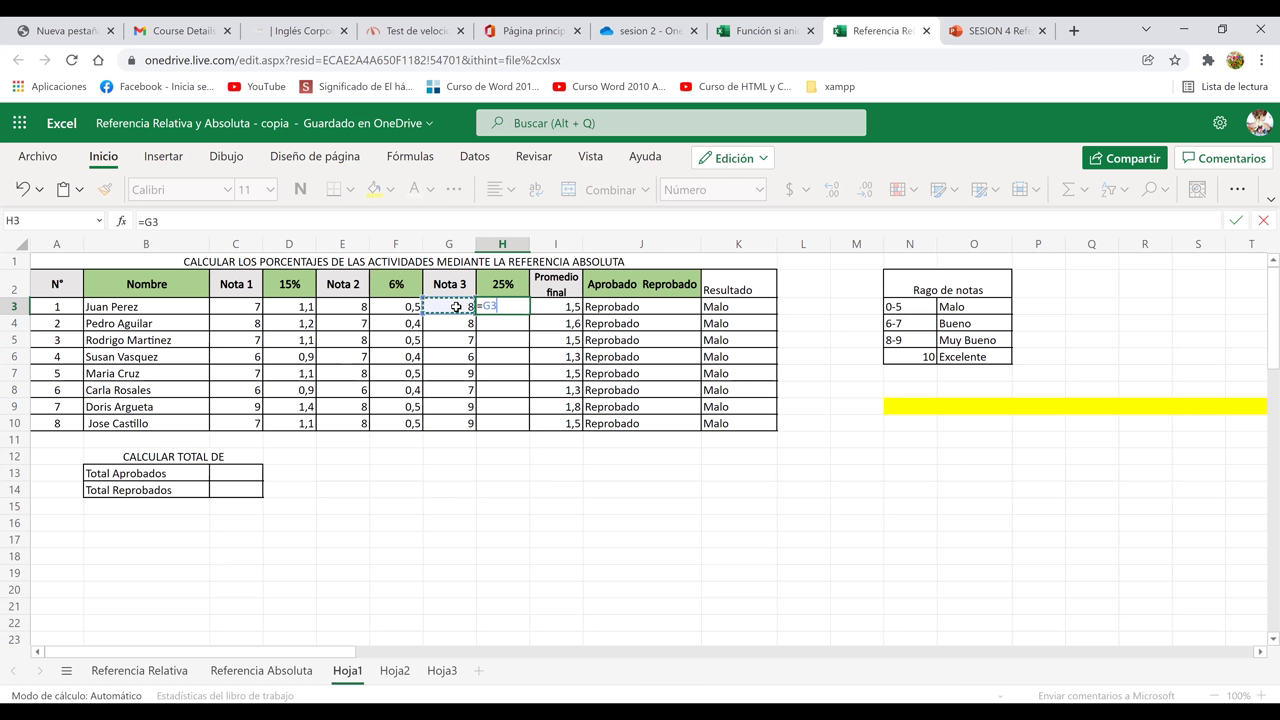
text(*)
click(507, 283)
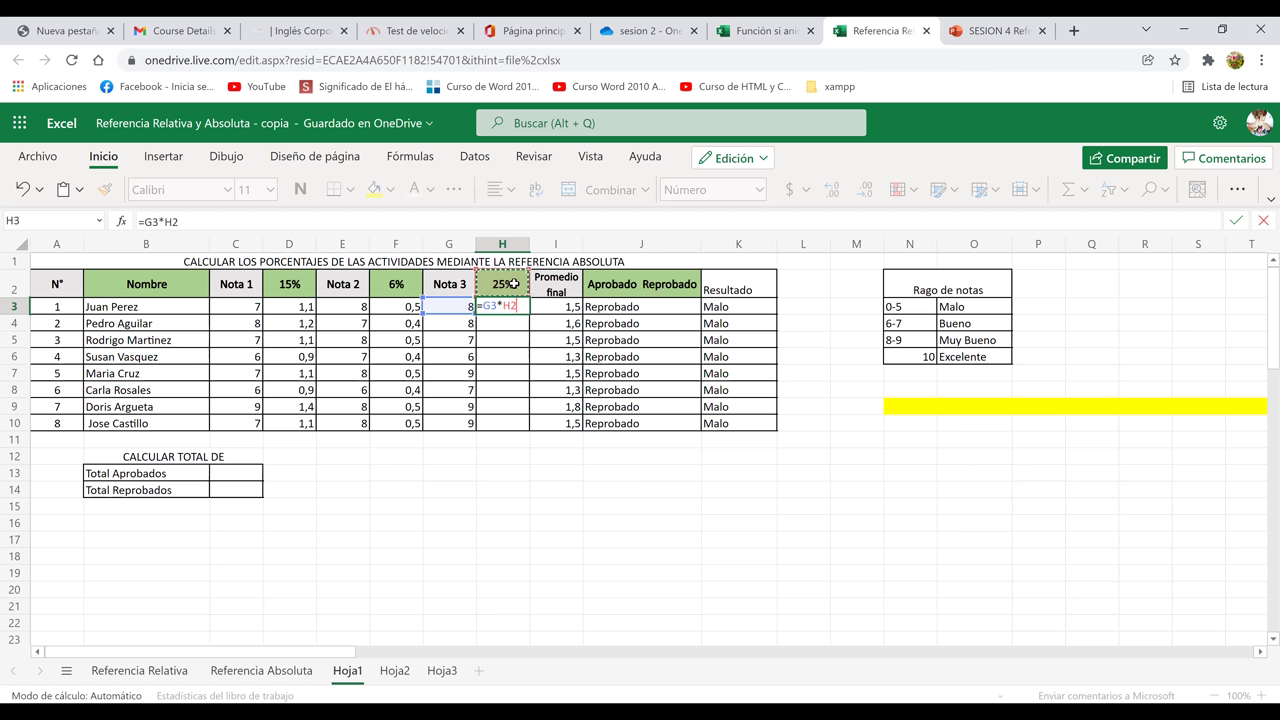
key(F4)
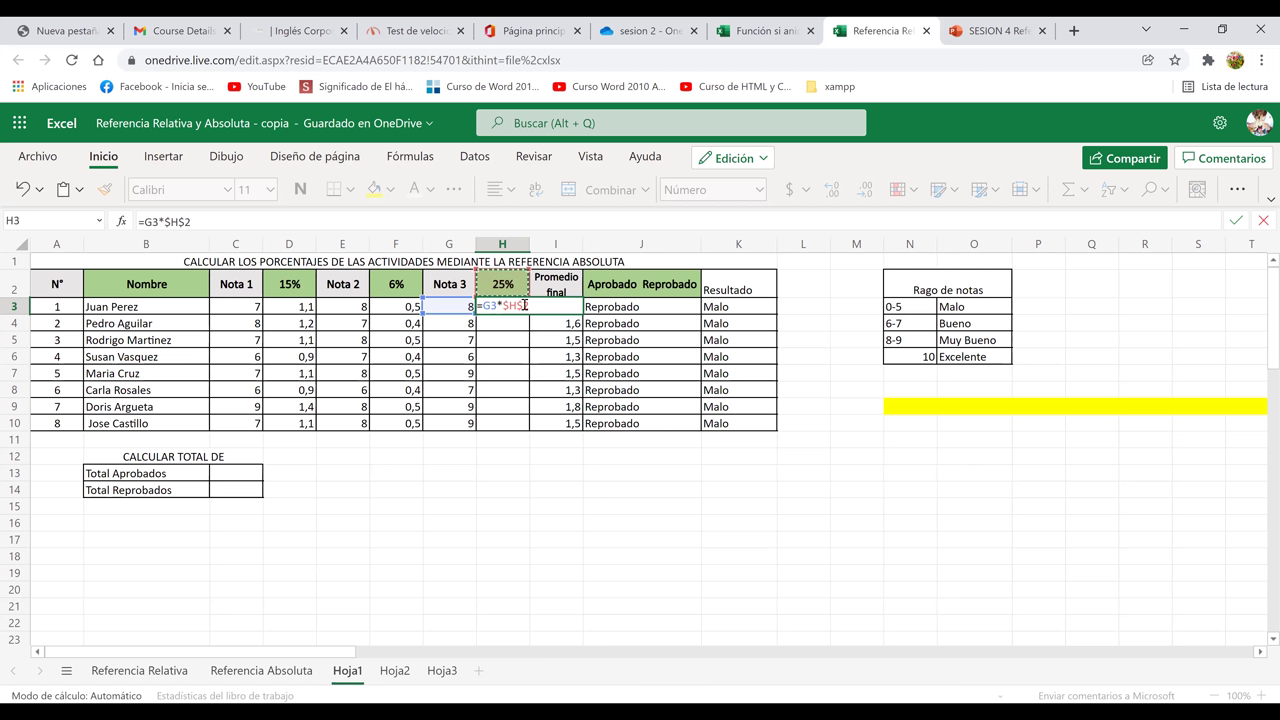
key(F4)
key(F4)
key(F4)
key(F4)
key(Return)
Fill the H3 formula down to H10, and check the copied formula in H10.
click(508, 305)
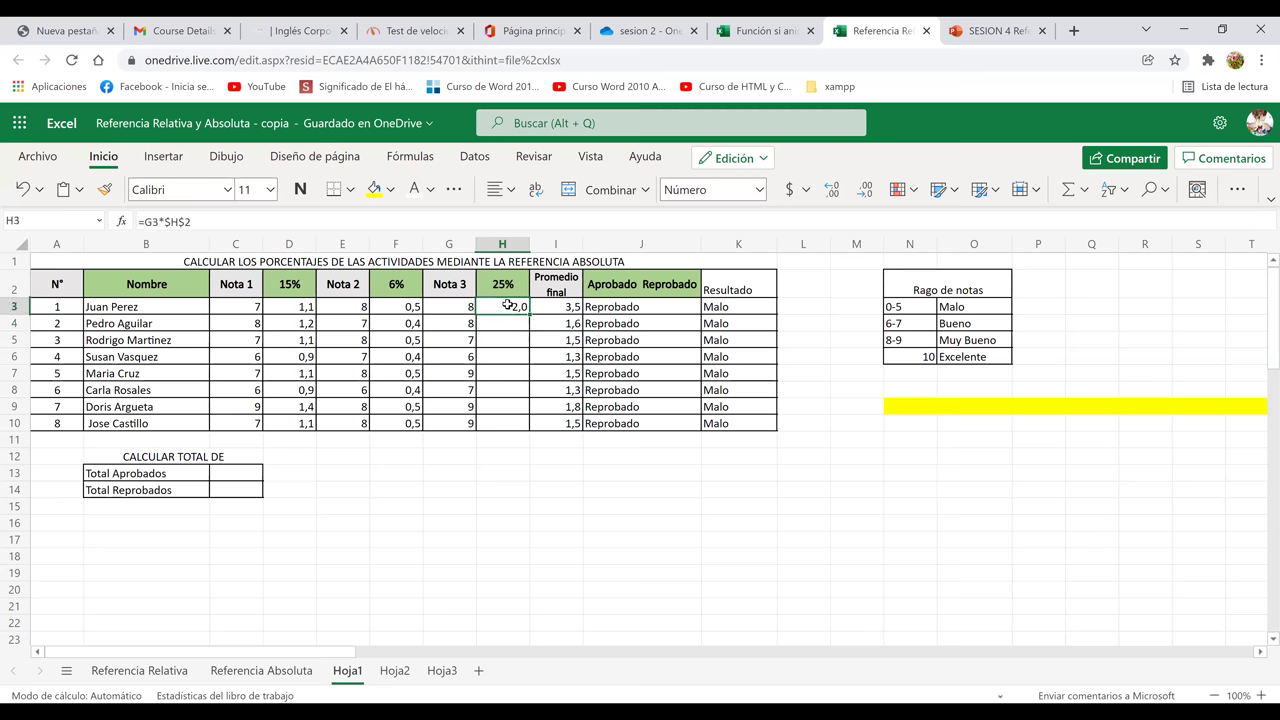
drag(531, 314, 519, 428)
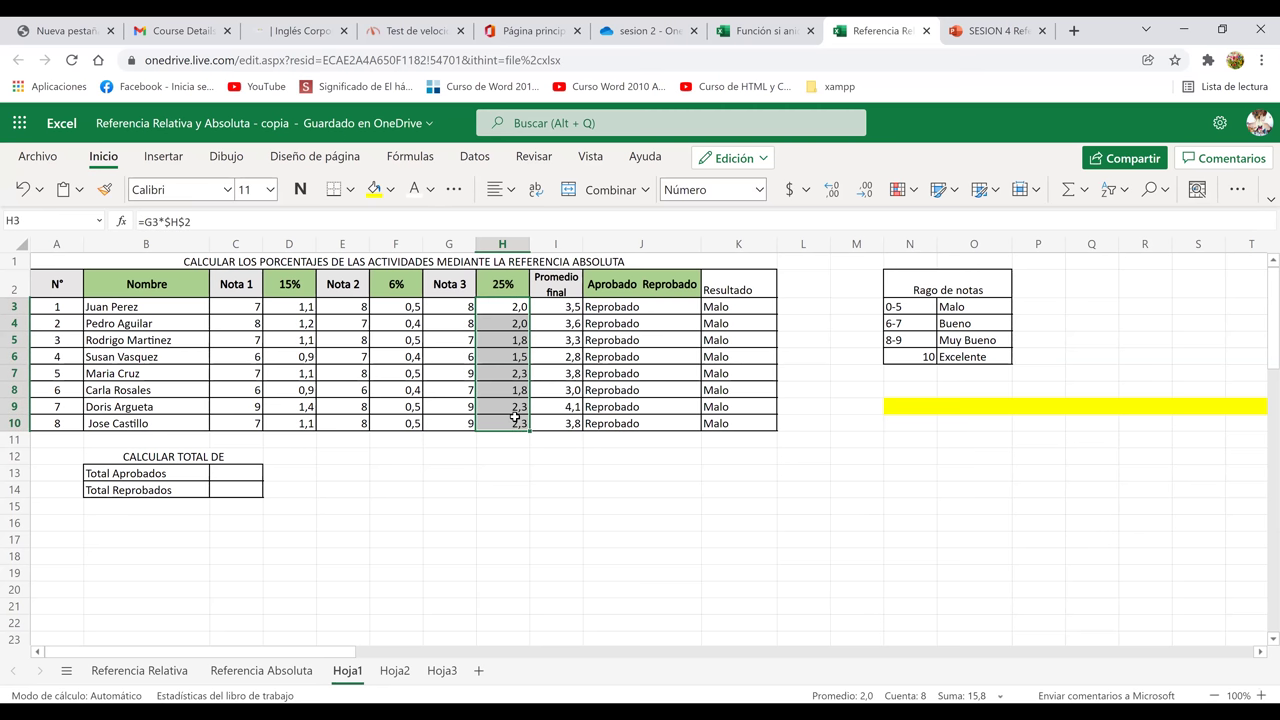
click(515, 418)
double_click(515, 418)
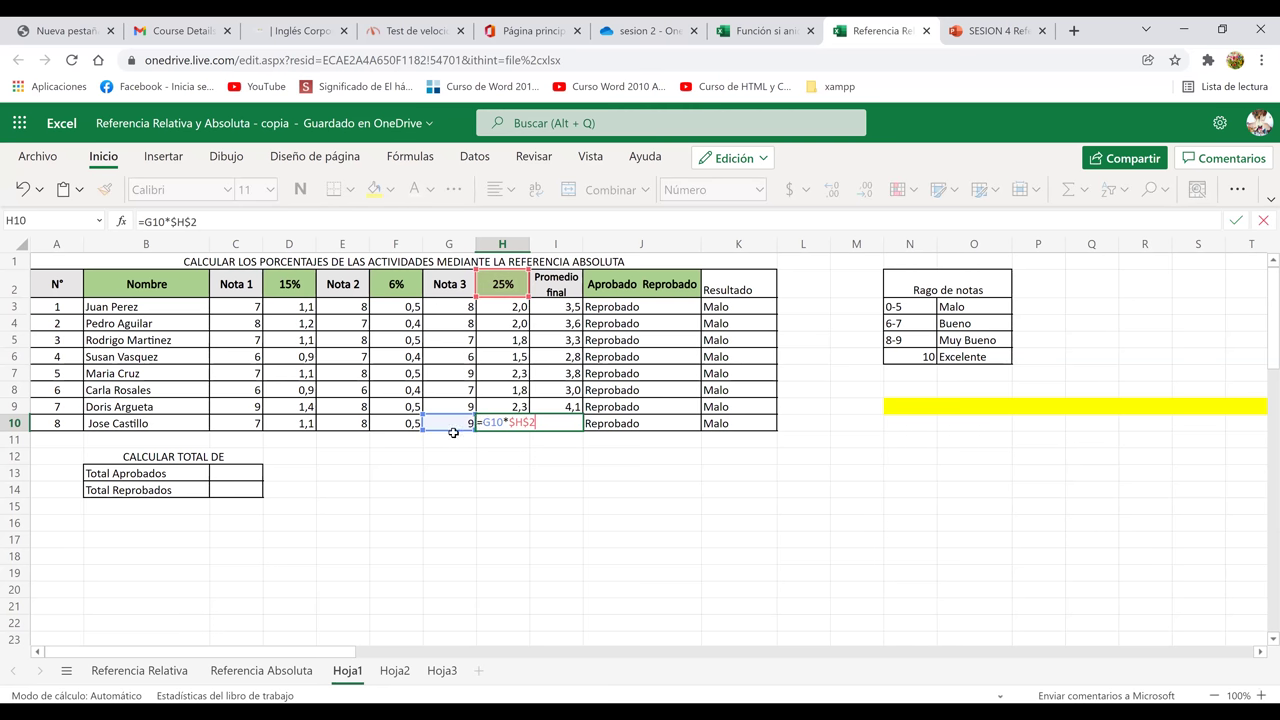
click(522, 516)
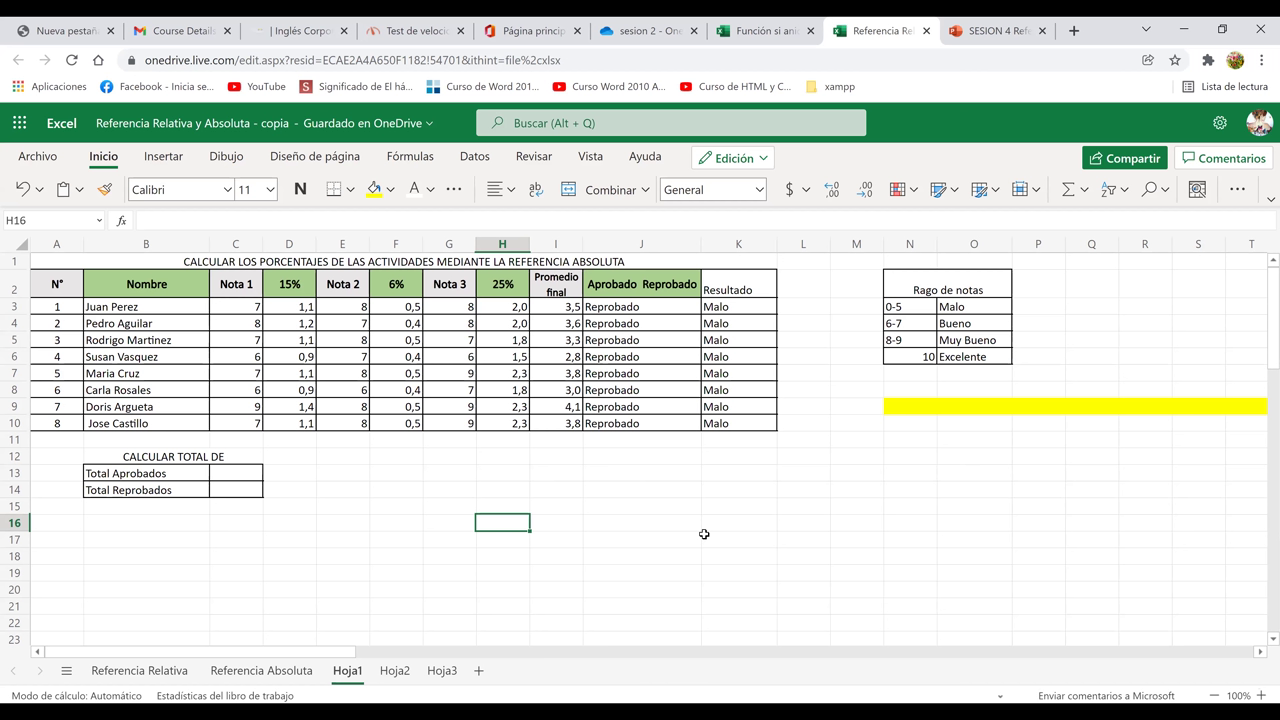
Open the Hoja2 sheet and examine its Turnos de trabajo, Criterio and Carga laboral tables and the Calificación formula in H9.
click(396, 671)
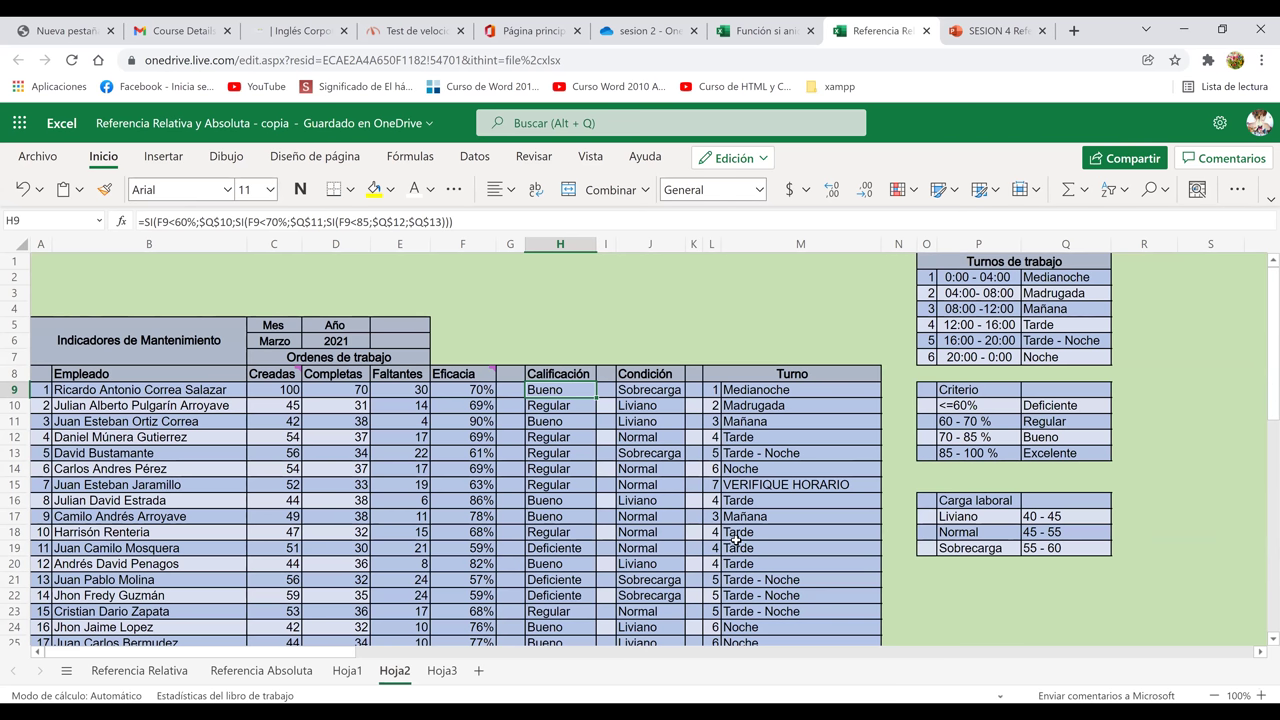
click(1072, 283)
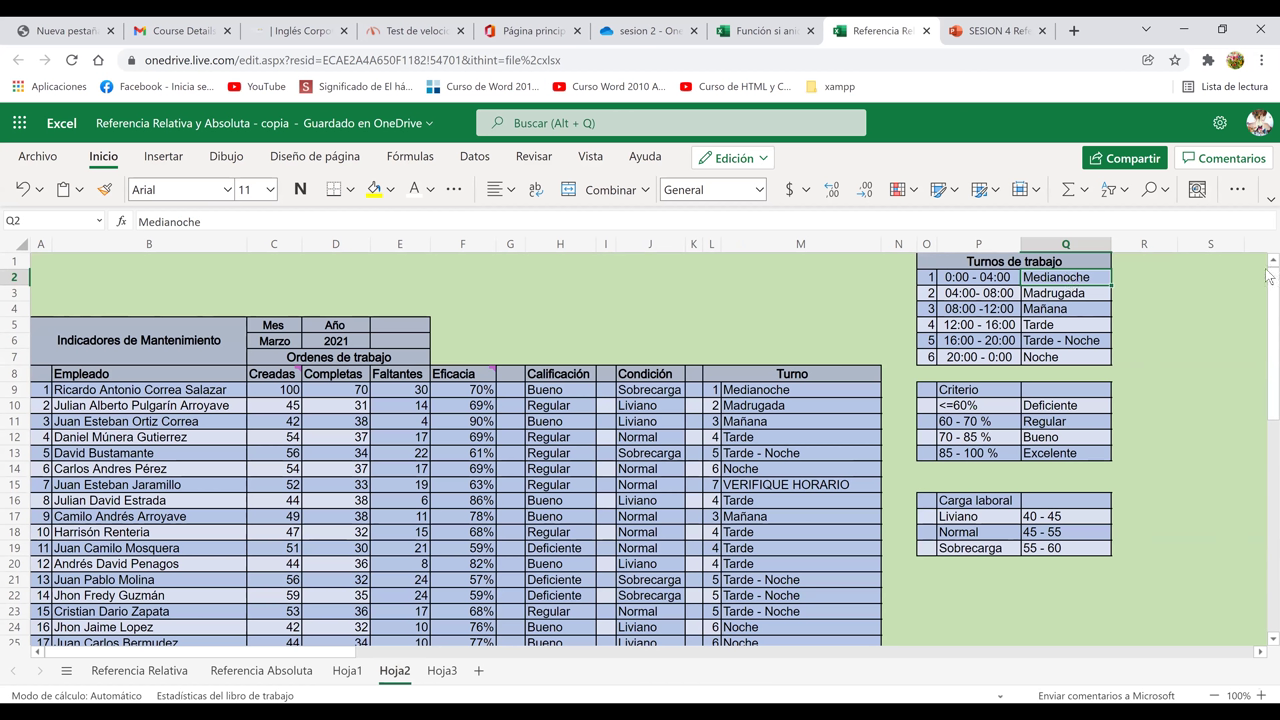
scroll(1267, 310, down, 2)
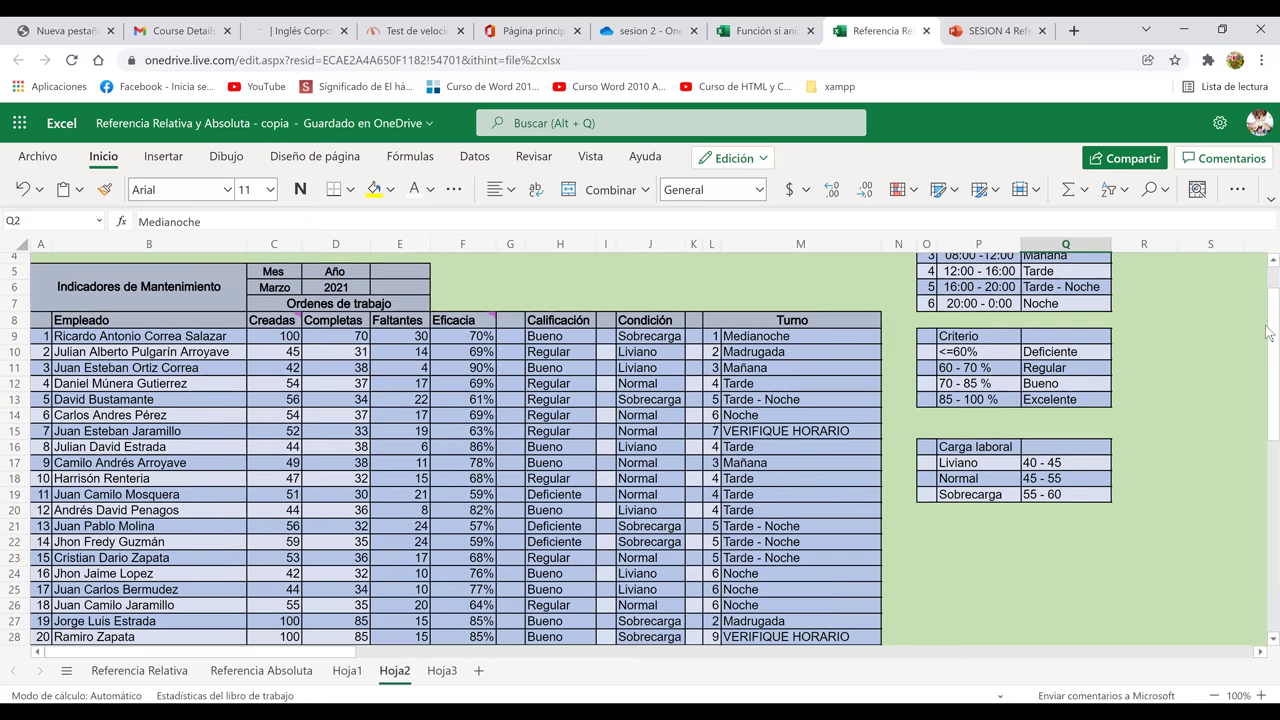
scroll(1268, 292, up, 1)
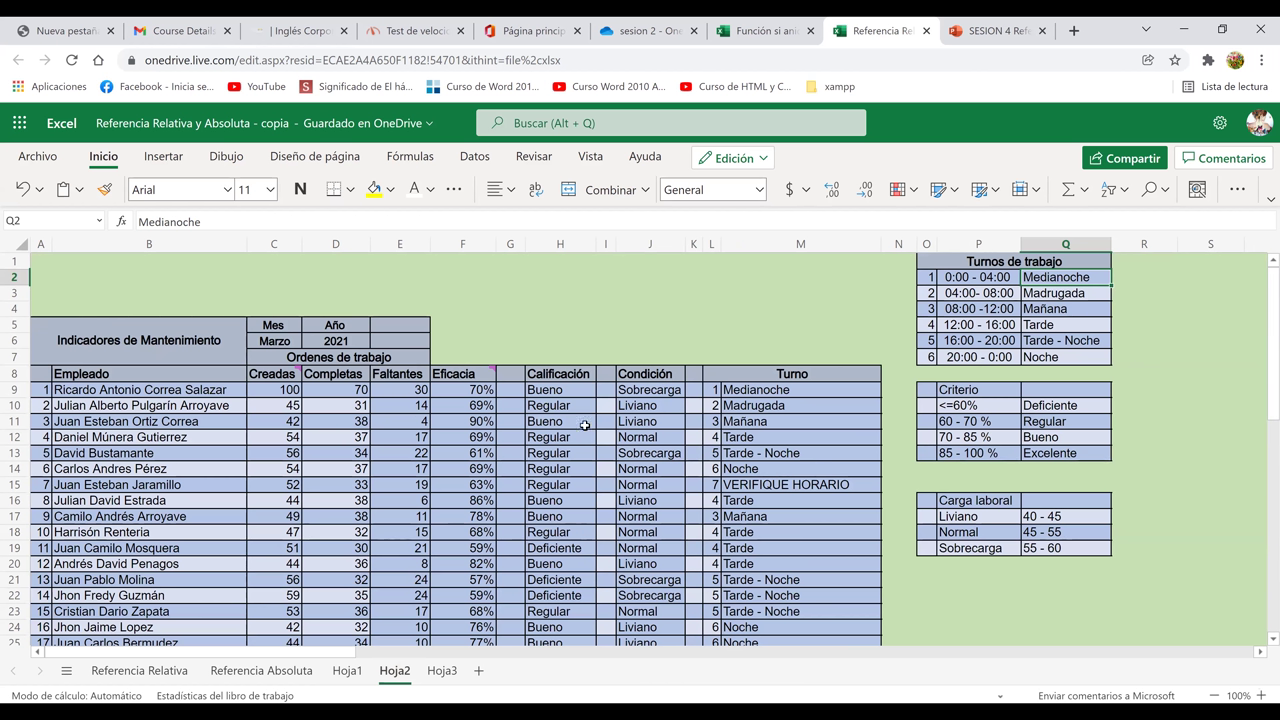
click(562, 393)
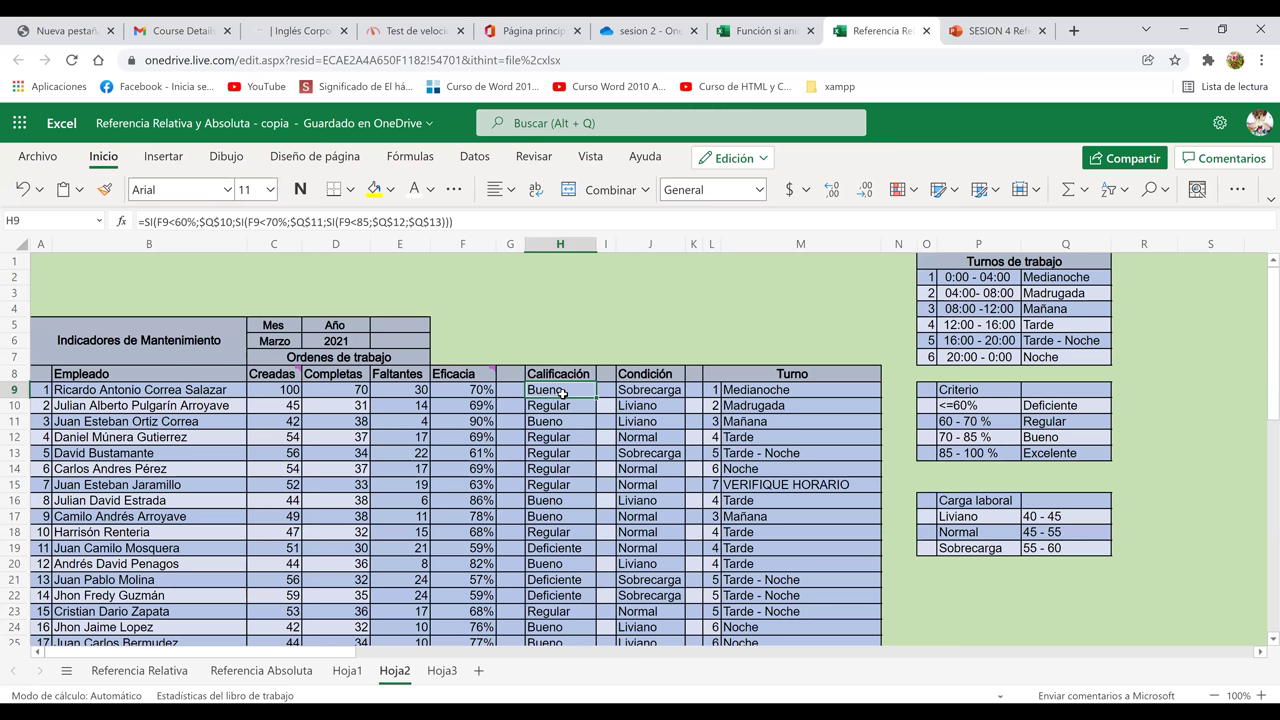
click(1019, 498)
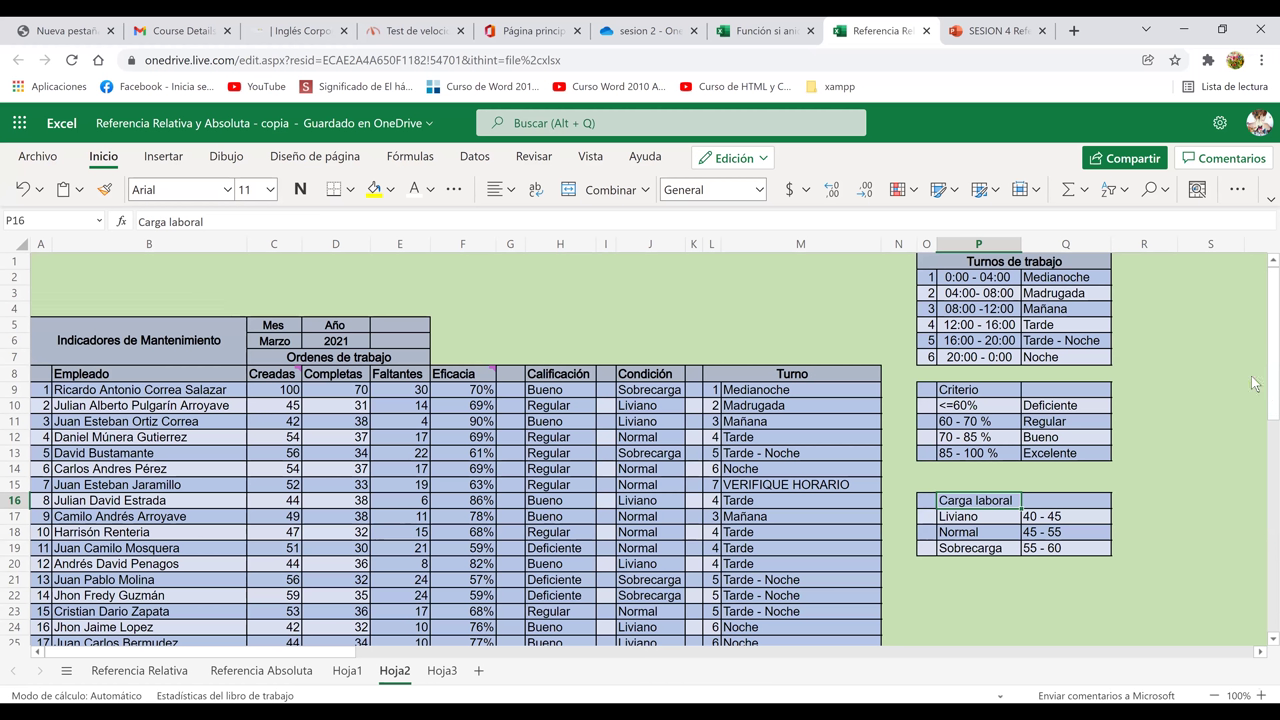
click(571, 390)
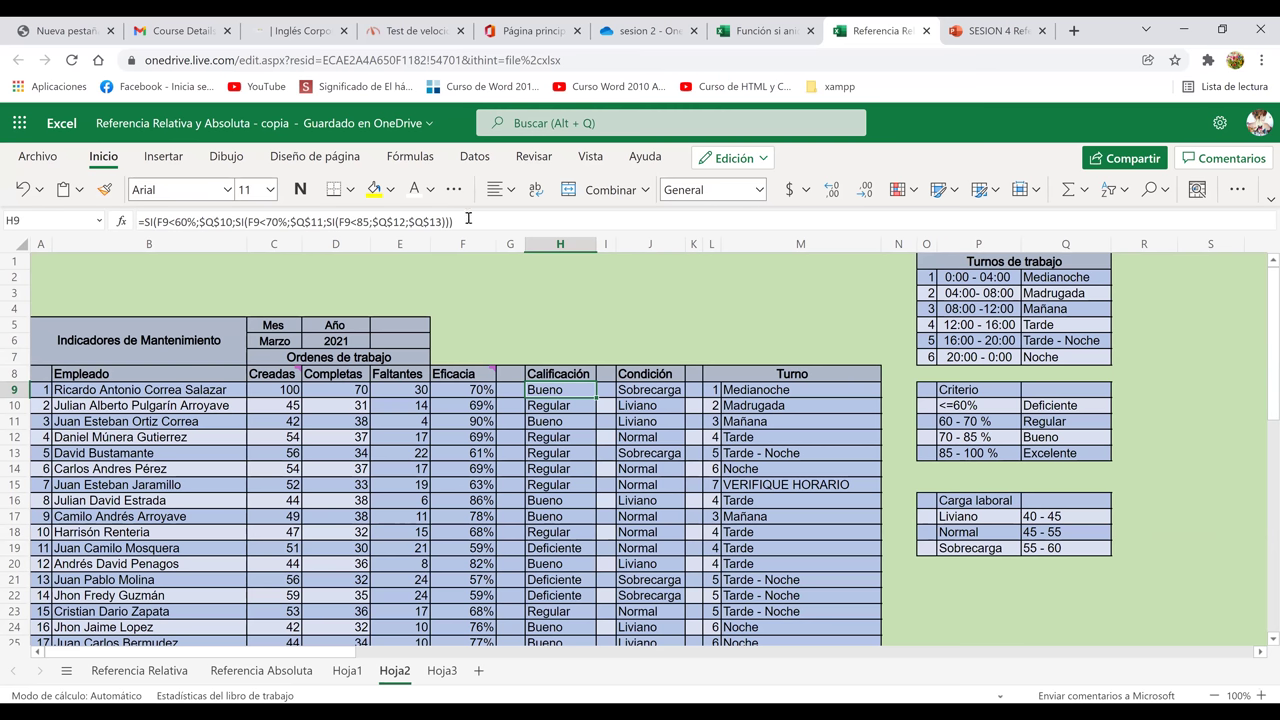
Delete the existing Calificación formula in H9.
click(468, 218)
shift+click(203, 221)
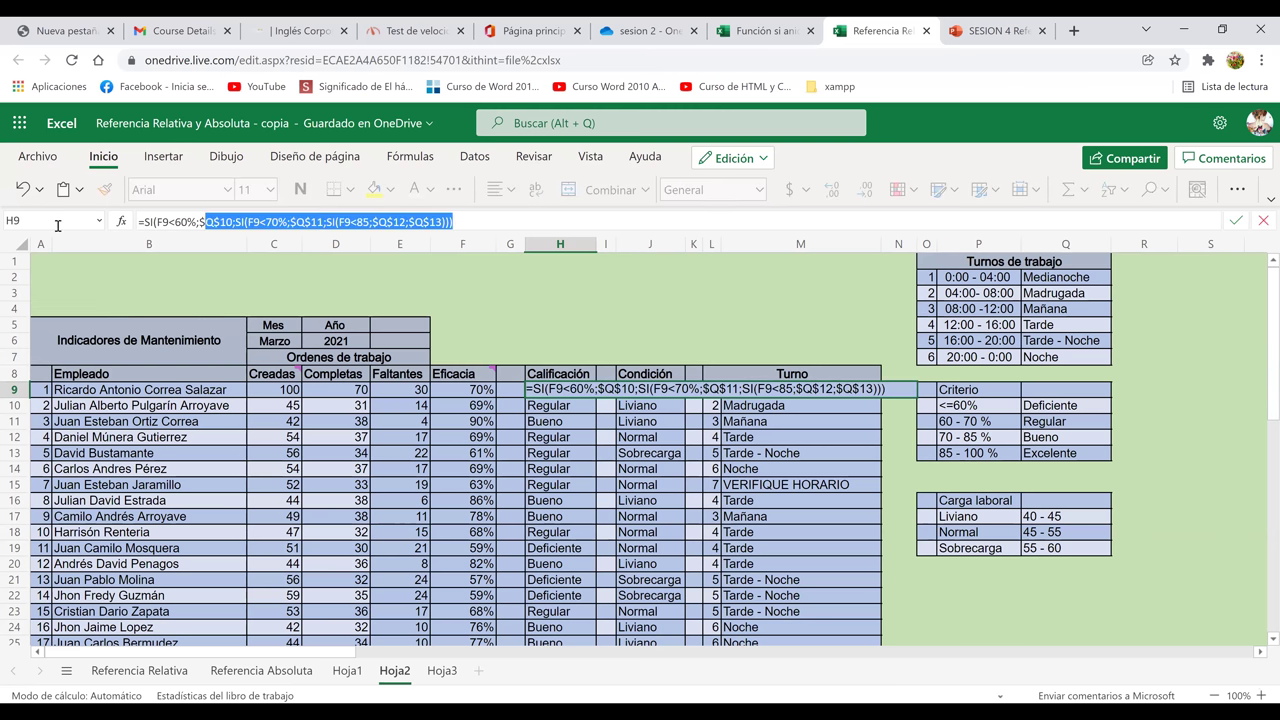
key(shift+Home)
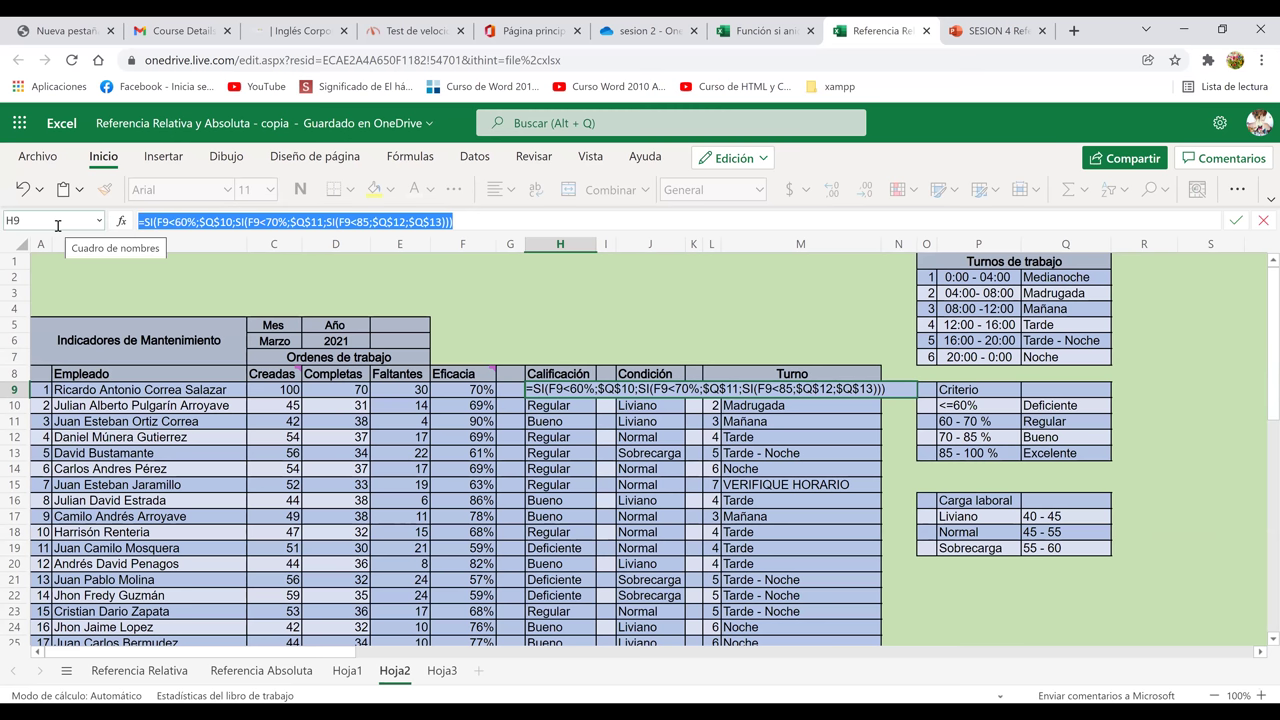
key(Delete)
click(638, 450)
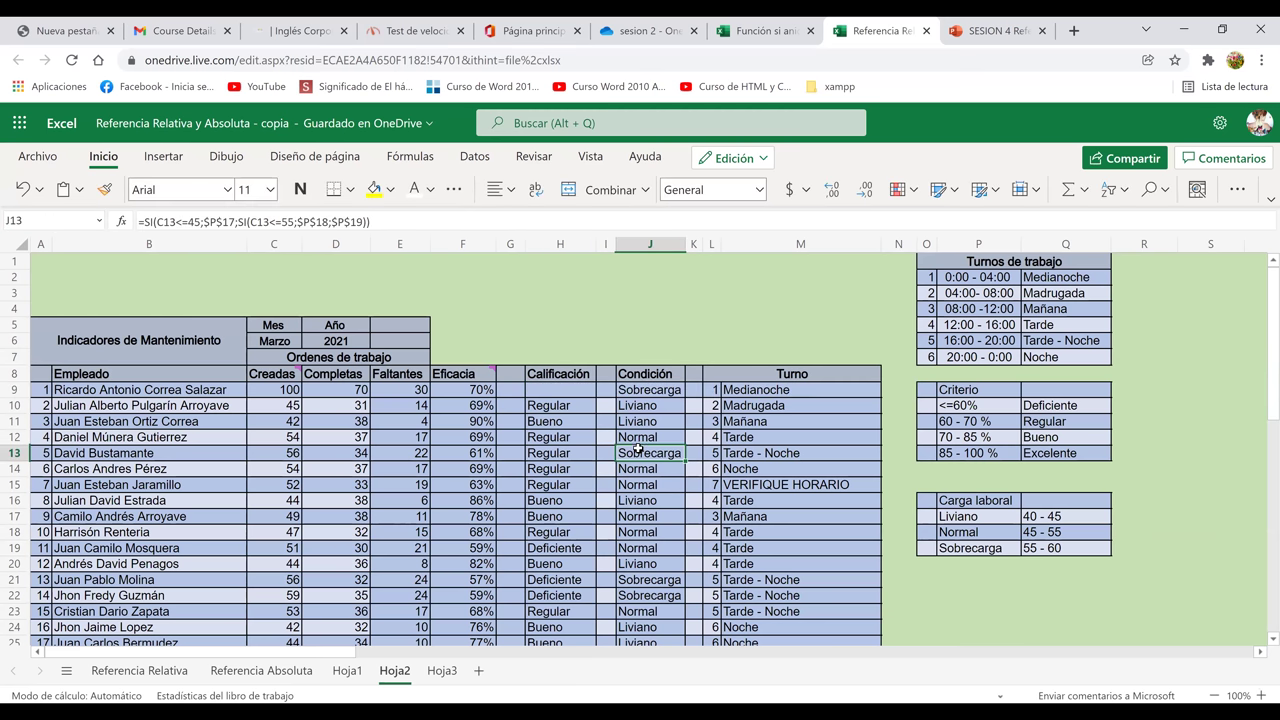
Compare the empty H9 with the Regular criterion in Q11, the H10 formula and the Eficacia formula in F9.
click(565, 388)
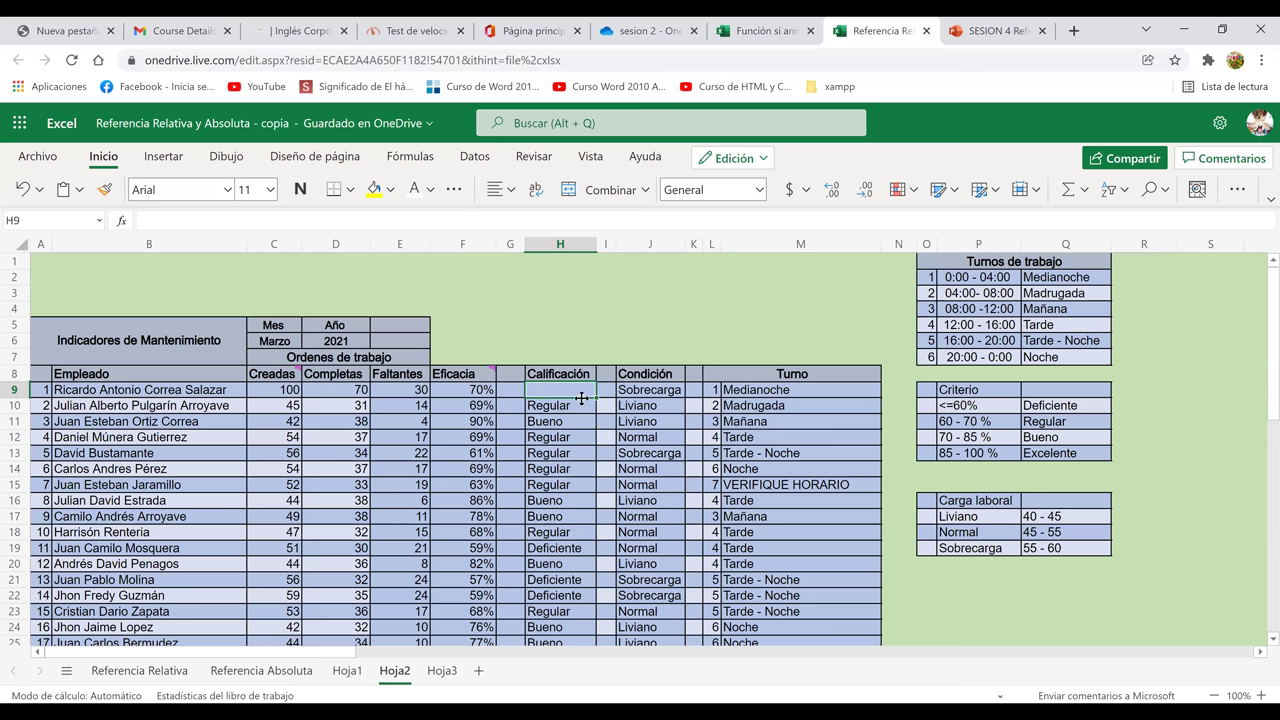
click(1047, 416)
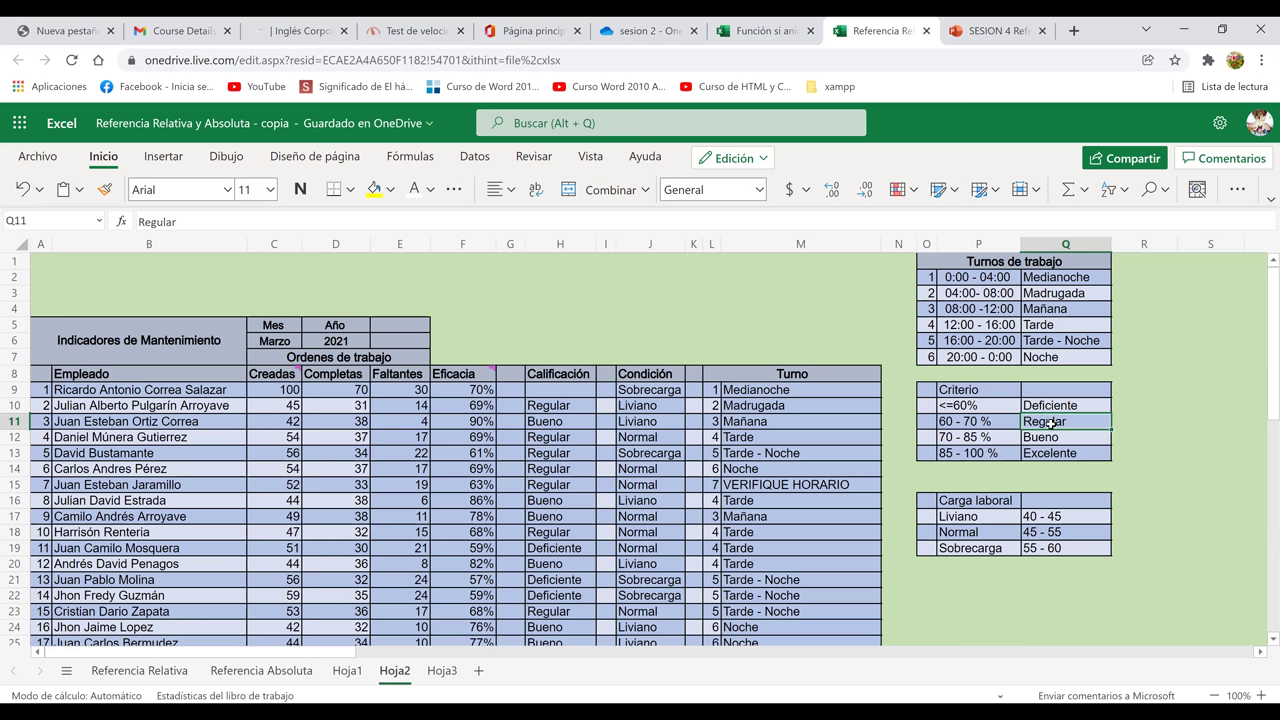
click(551, 391)
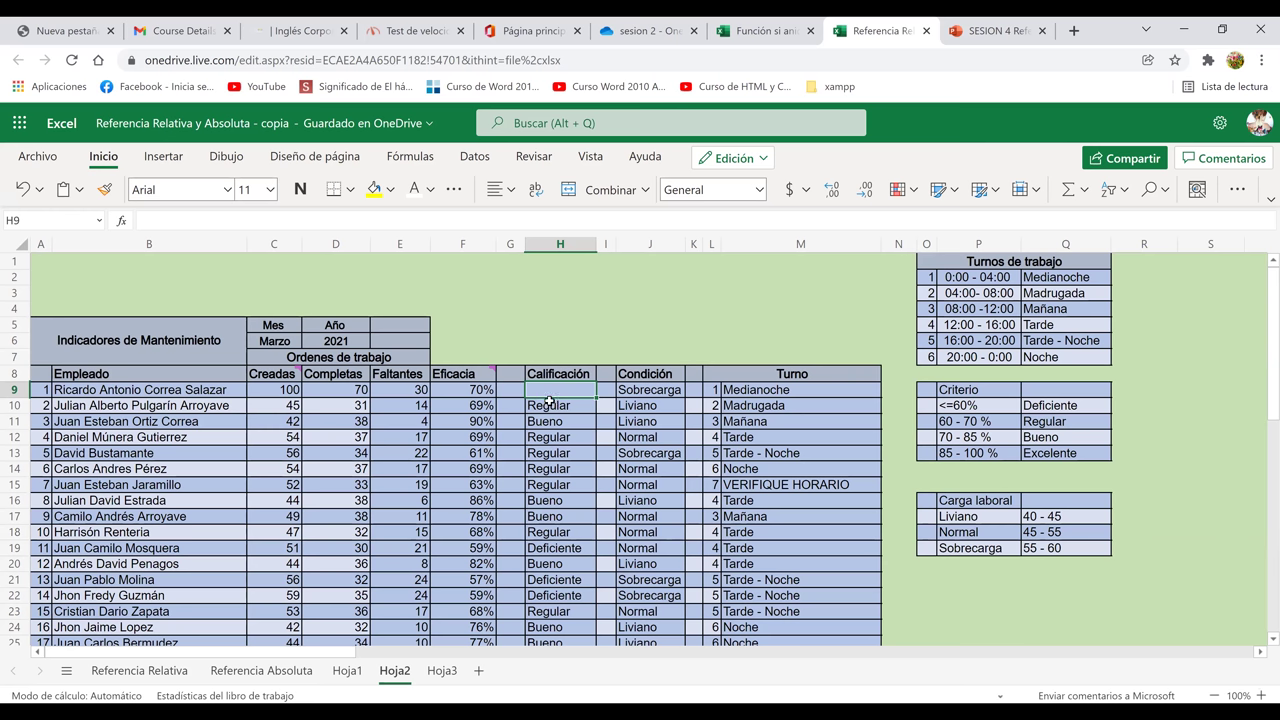
click(549, 406)
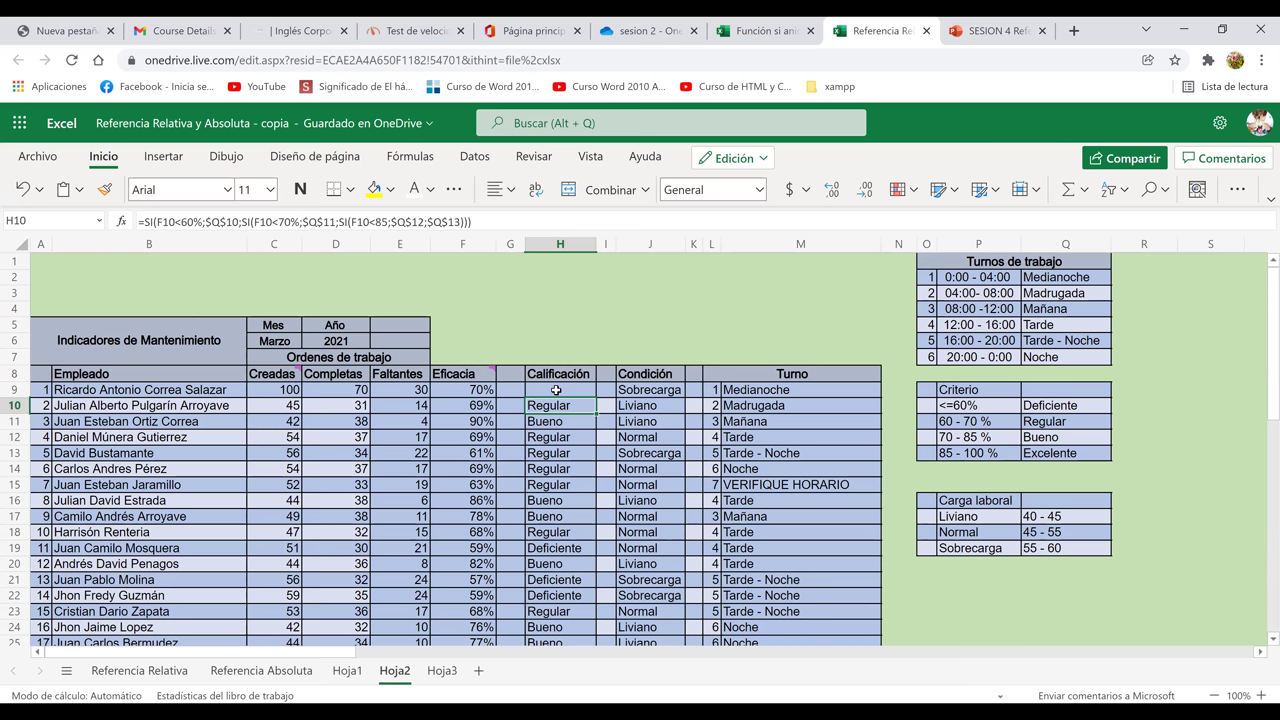
click(556, 390)
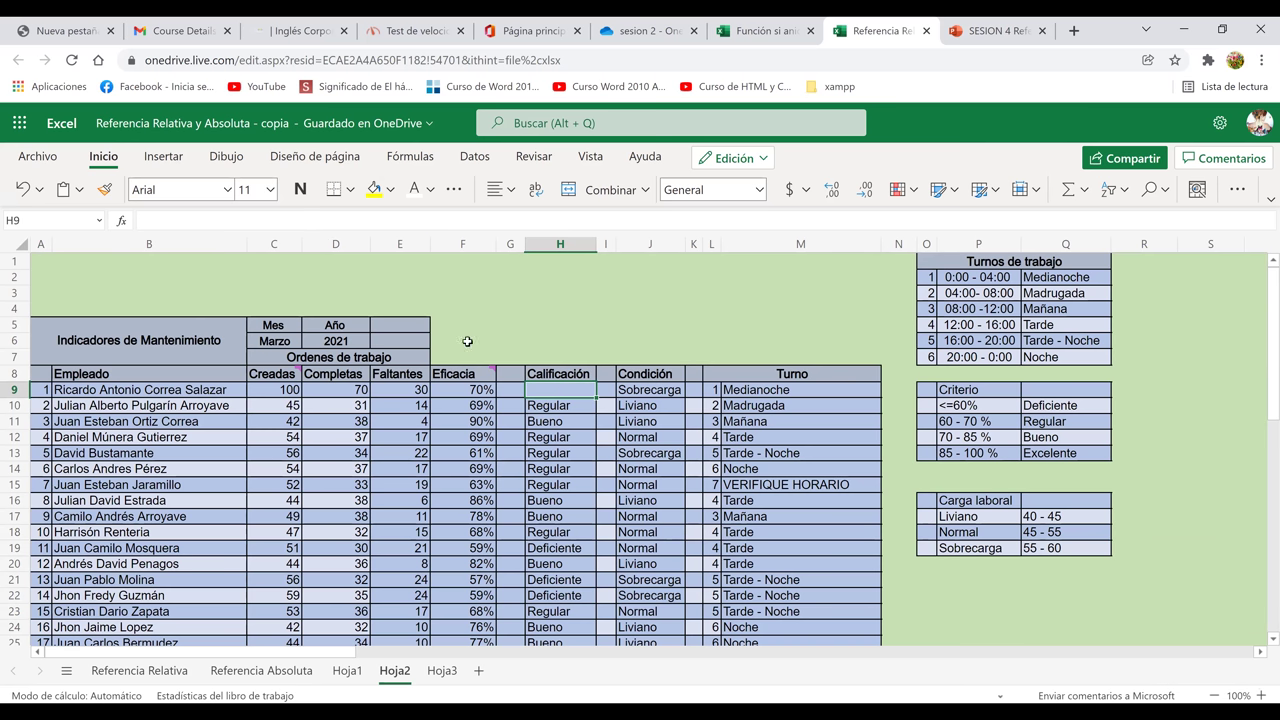
click(471, 390)
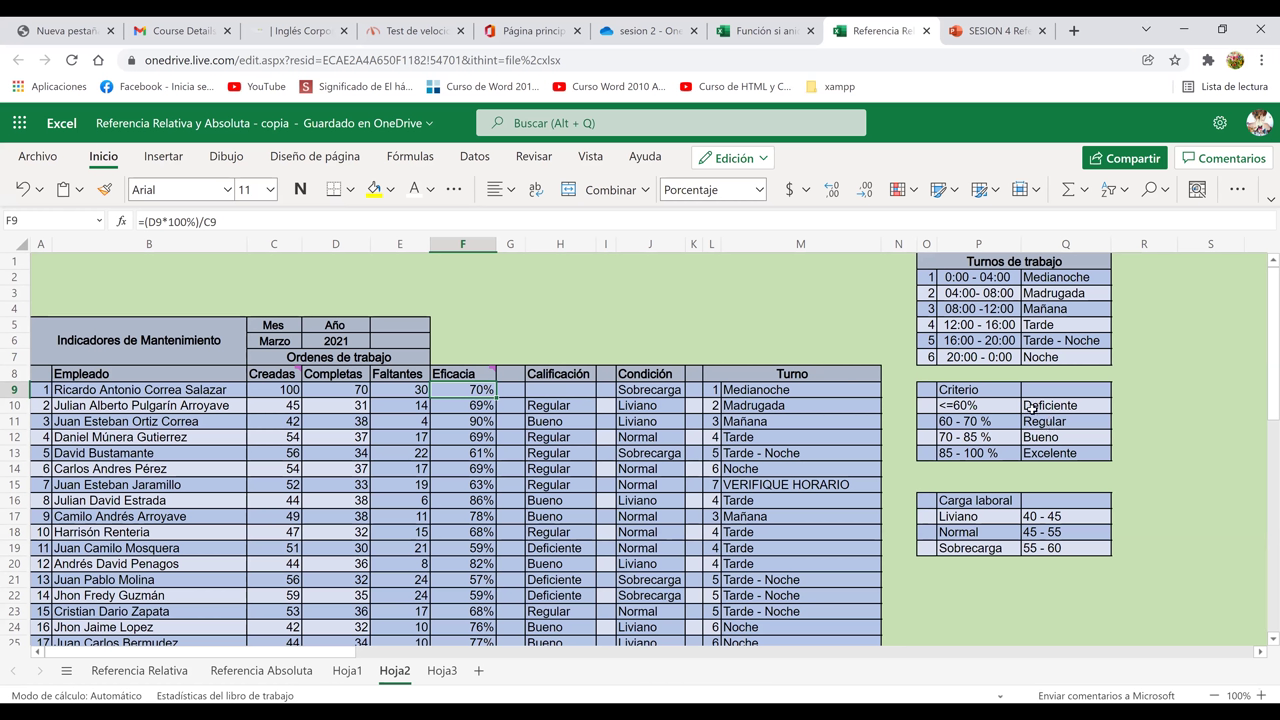
Begin a SI formula in H9 with the logical test F9<=60.
click(543, 389)
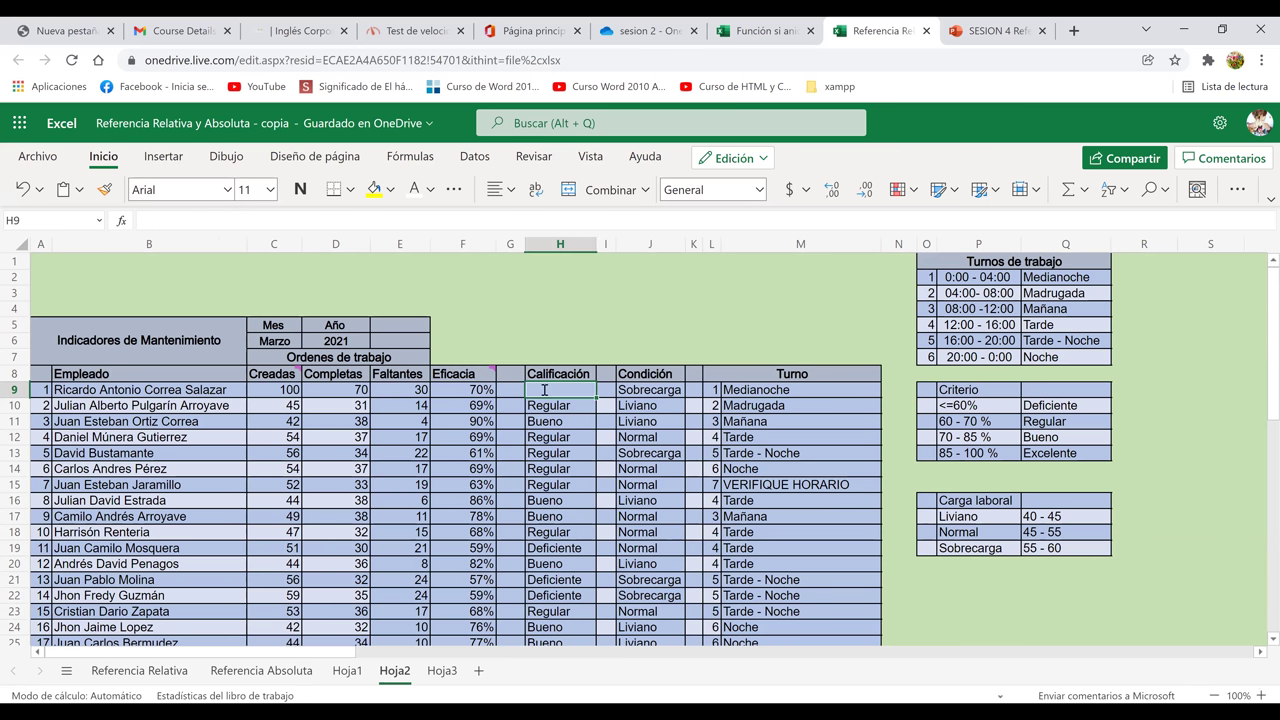
text(=)
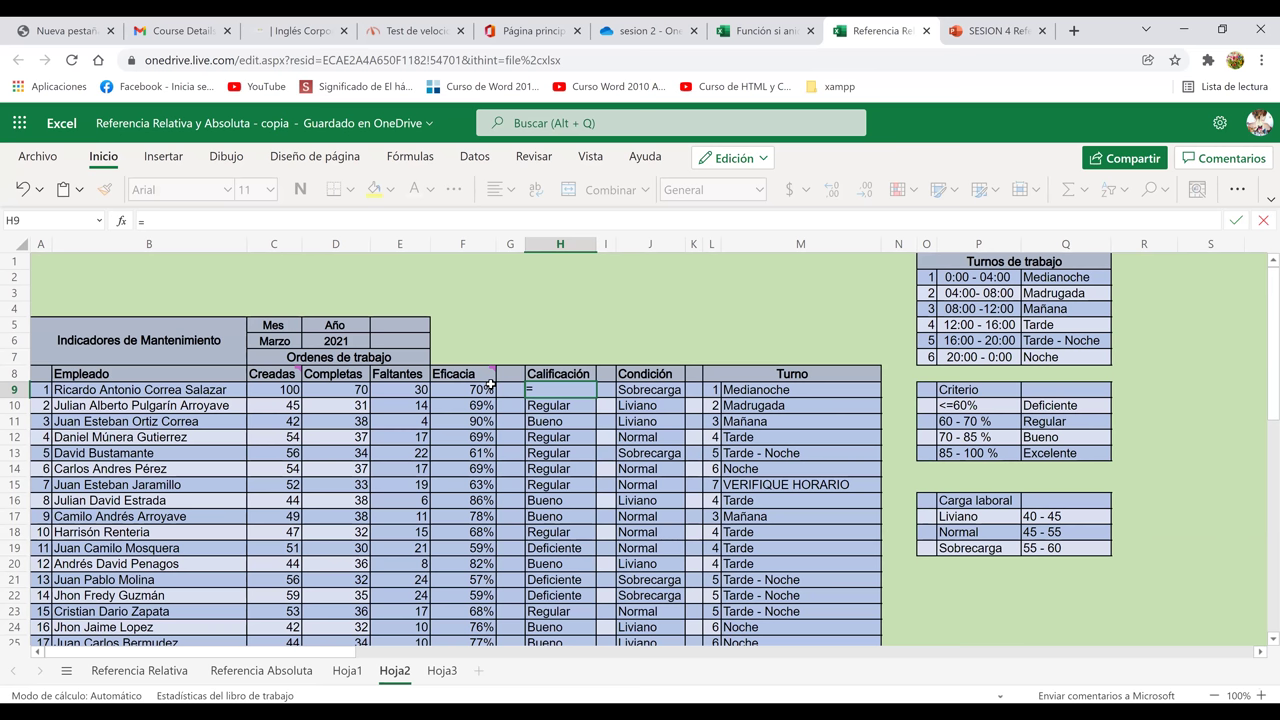
text(SI)
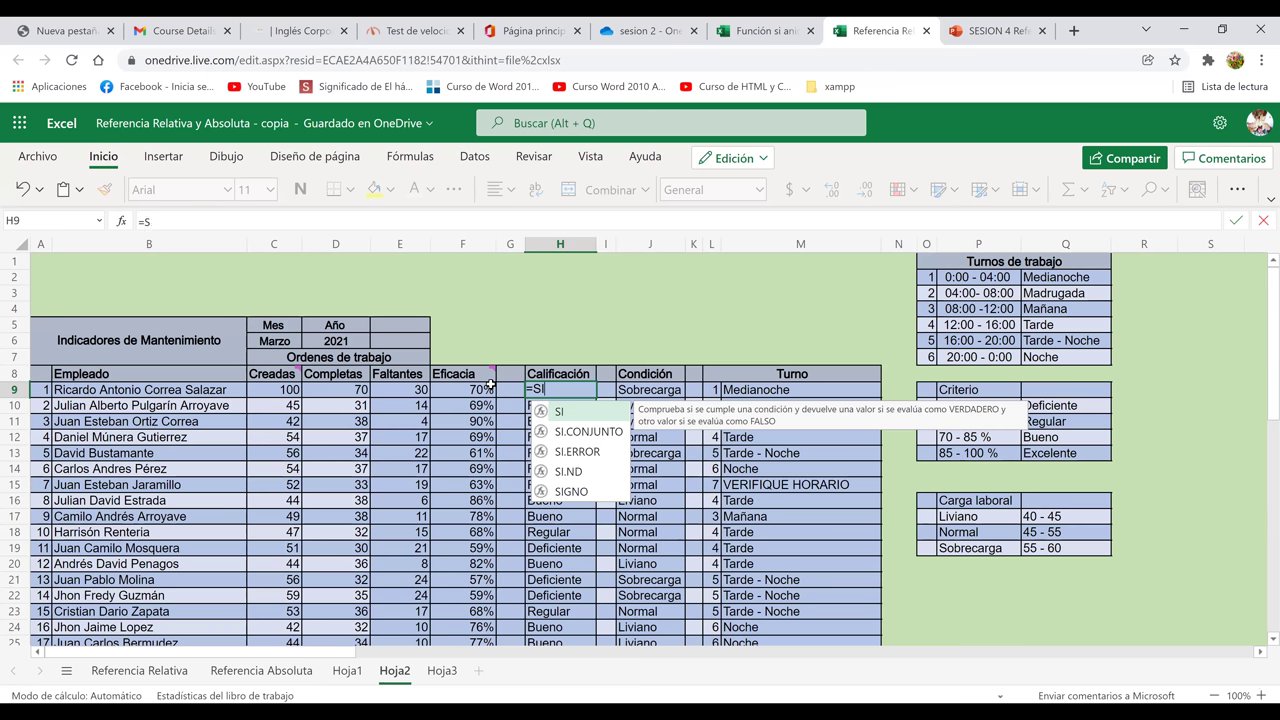
double_click(578, 412)
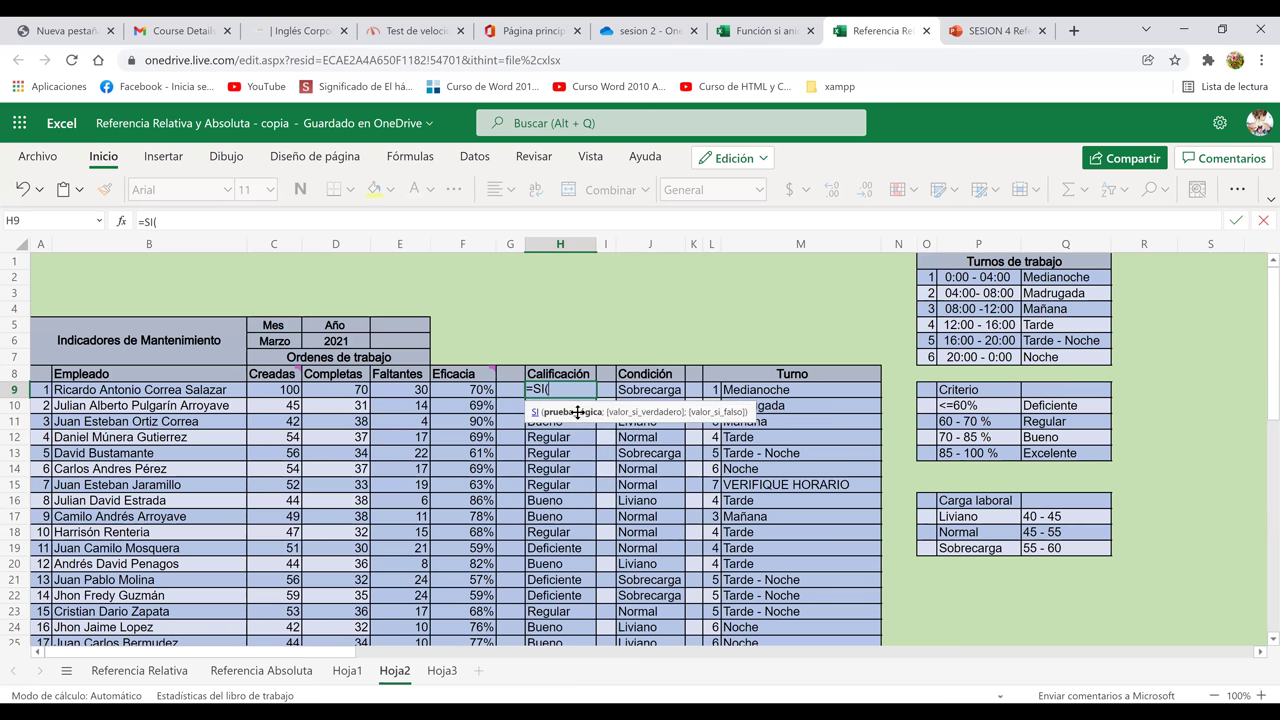
click(465, 389)
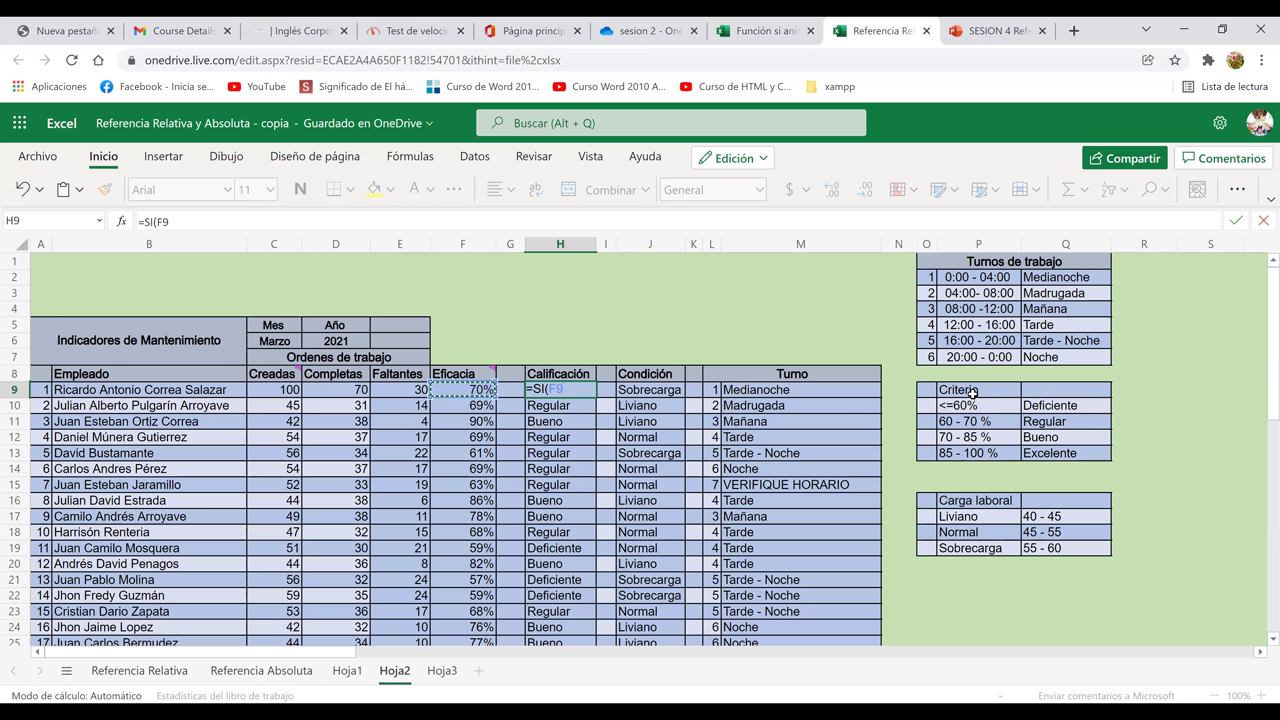
text(<)
text(=)
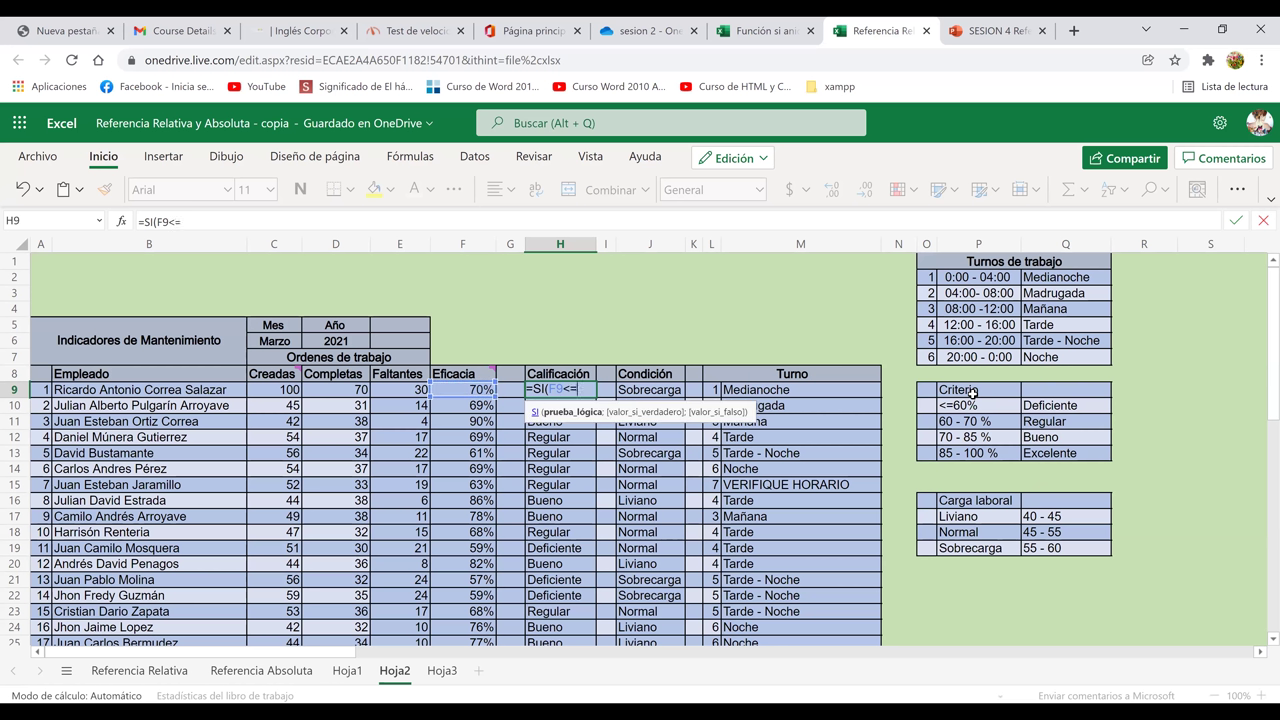
text(60;)
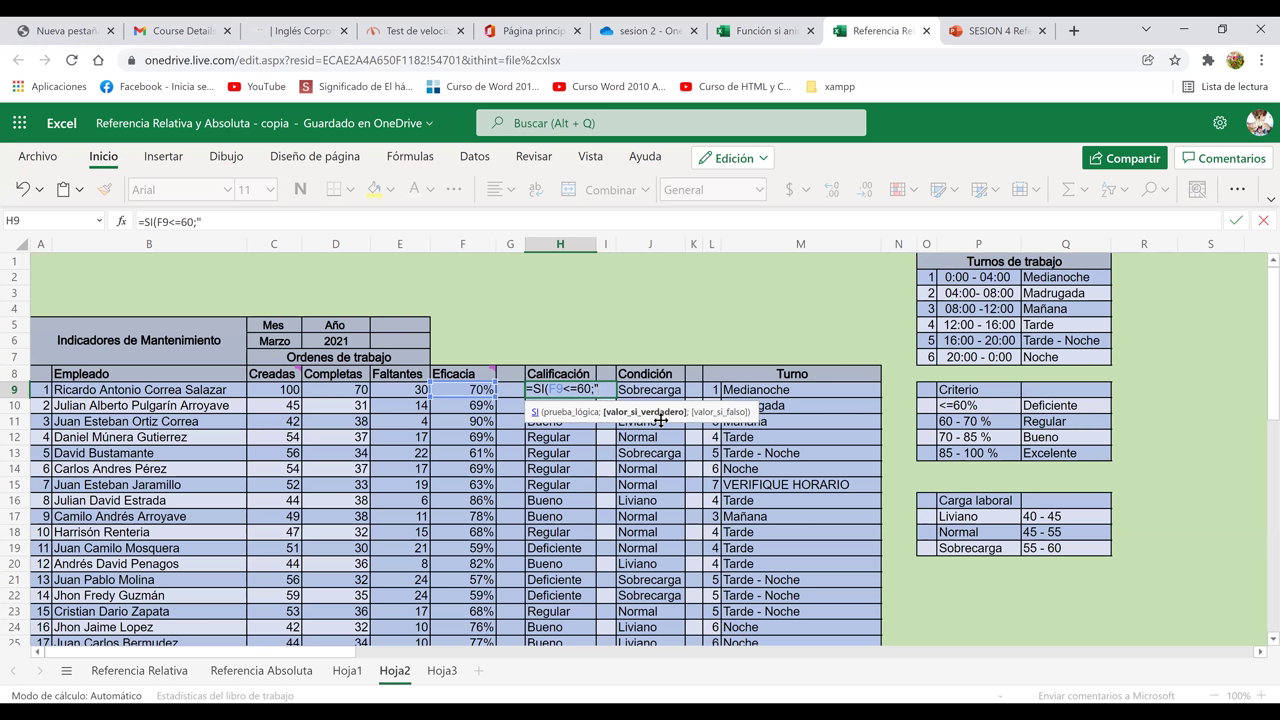
text(DE)
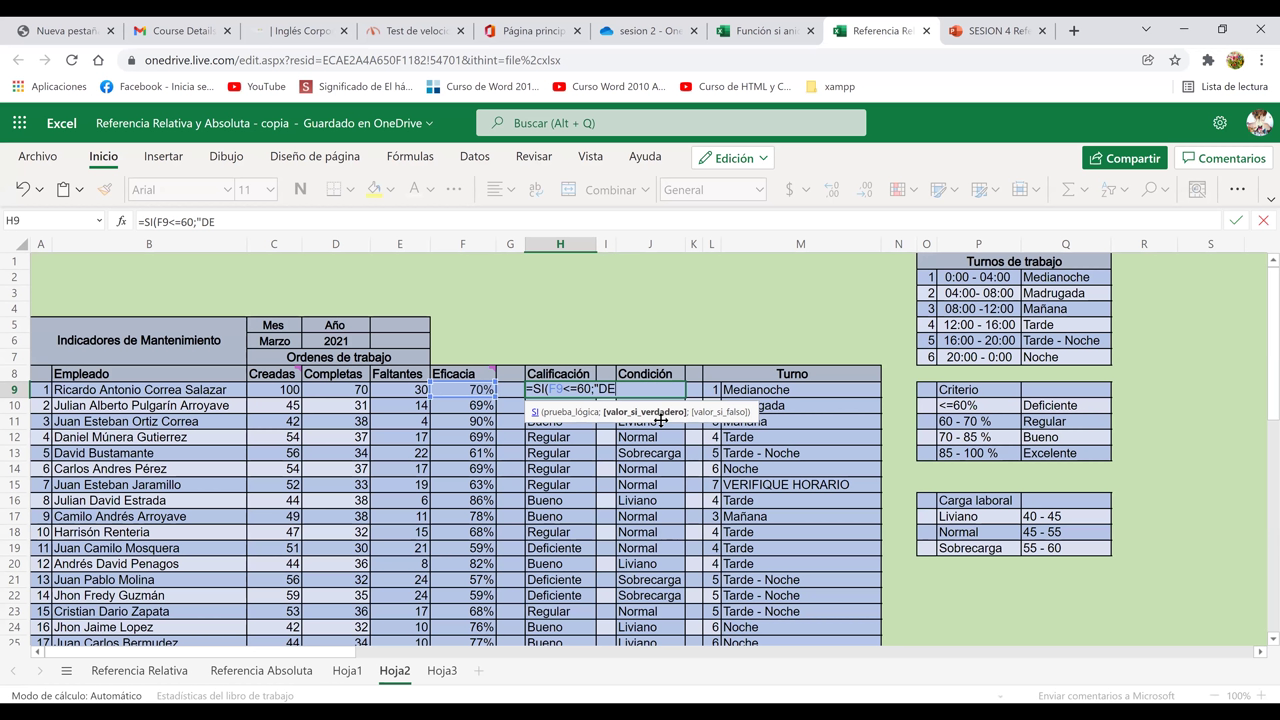
key(BackSpace)
text(eficiente)
key(BackSpace)
key(BackSpace)
key(BackSpace)
key(BackSpace)
key(BackSpace)
key(BackSpace)
key(BackSpace)
key(BackSpace)
key(BackSpace)
key(BackSpace)
key(BackSpace)
Use the Deficiente cell as the formula's true value with the absolute reference $Q$10.
click(1080, 410)
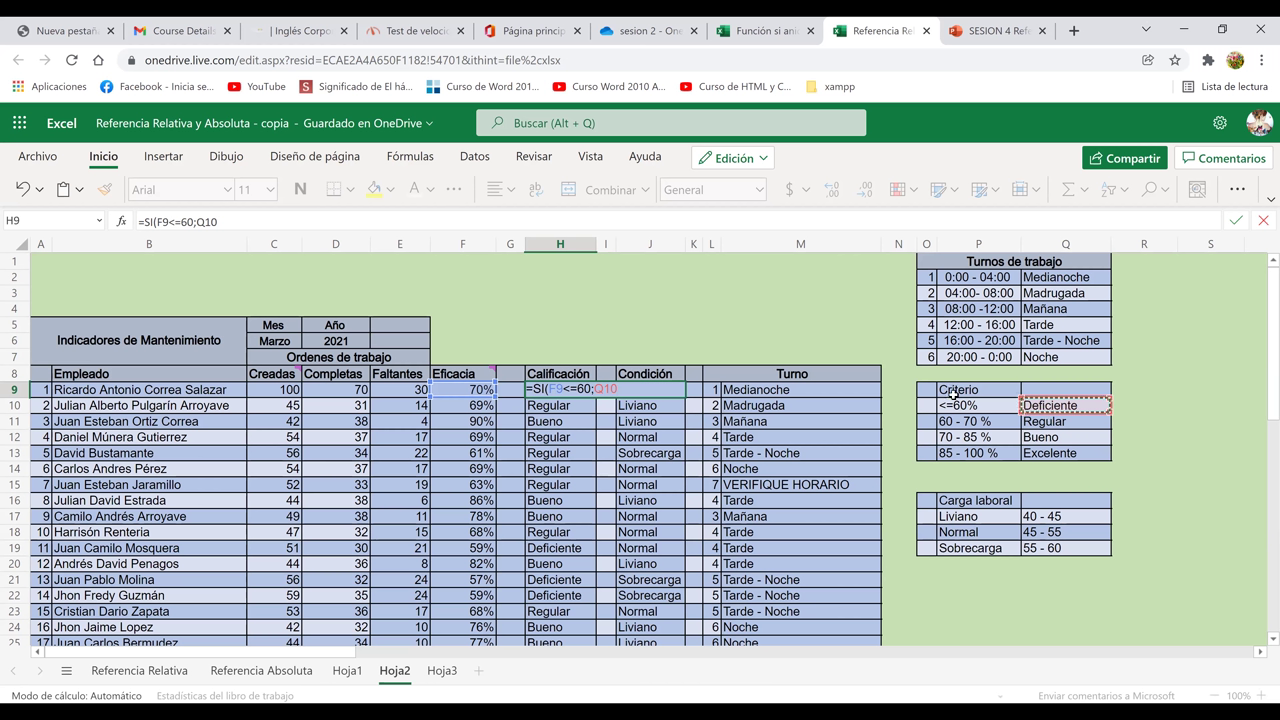
key(F4)
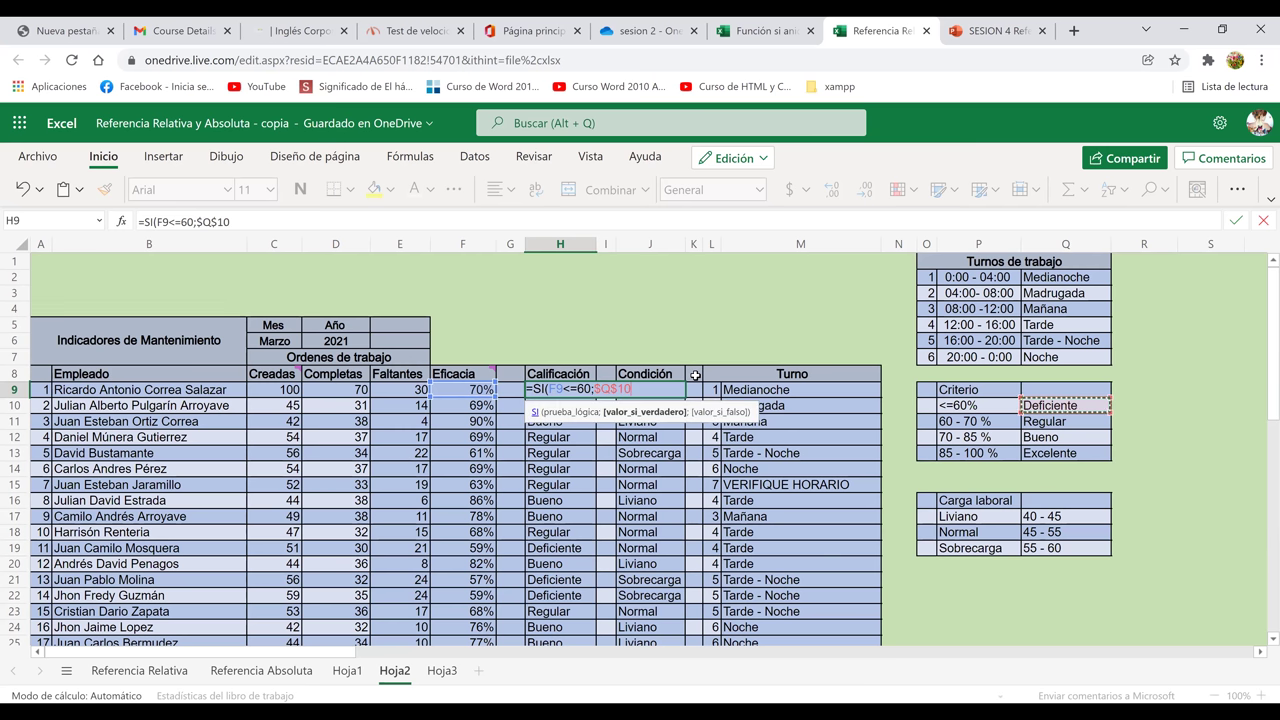
text(;)
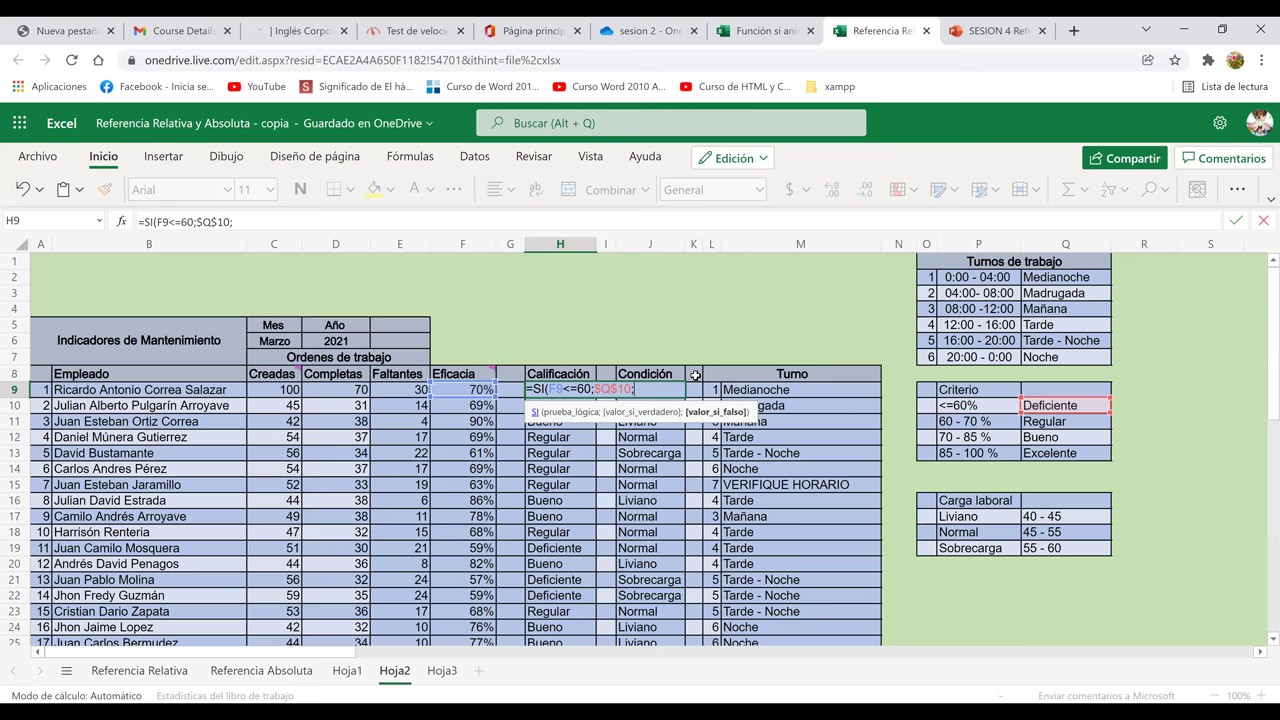
Nest a second SI in the H9 formula that tests F9<70 and returns the absolute reference $Q$11.
text(si)
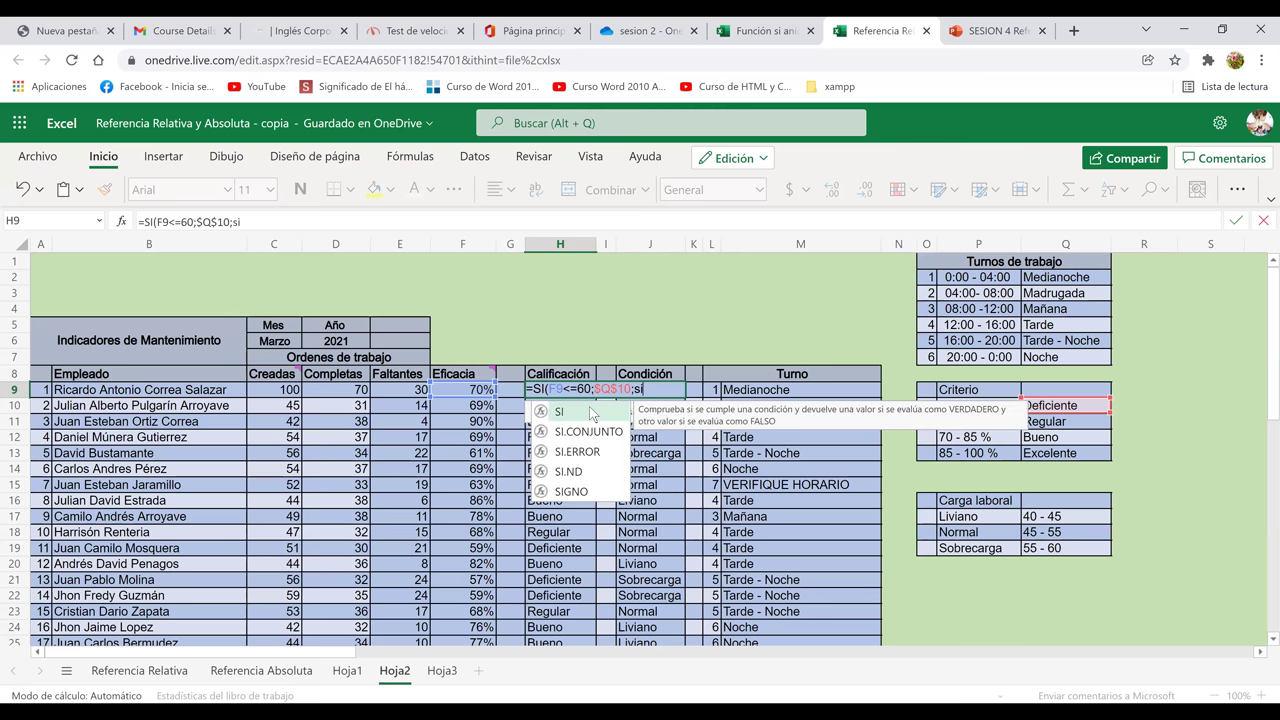
text(()
click(478, 390)
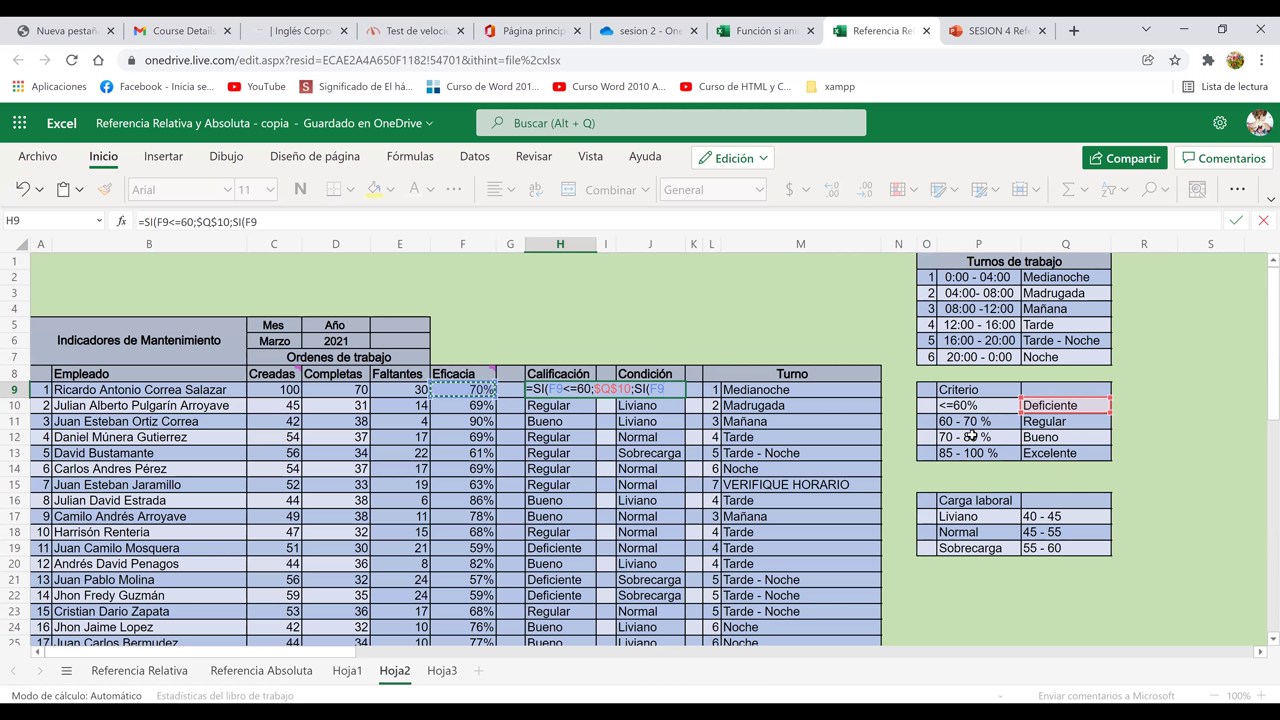
text(<70;)
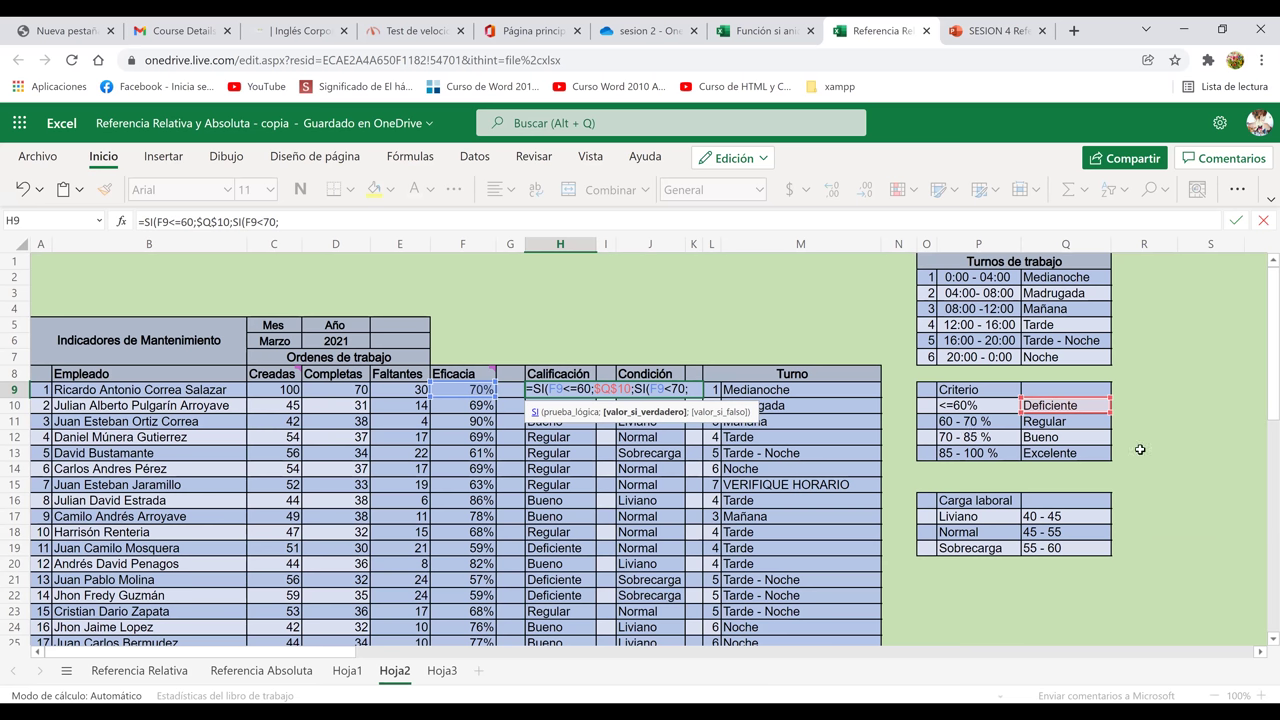
click(1062, 422)
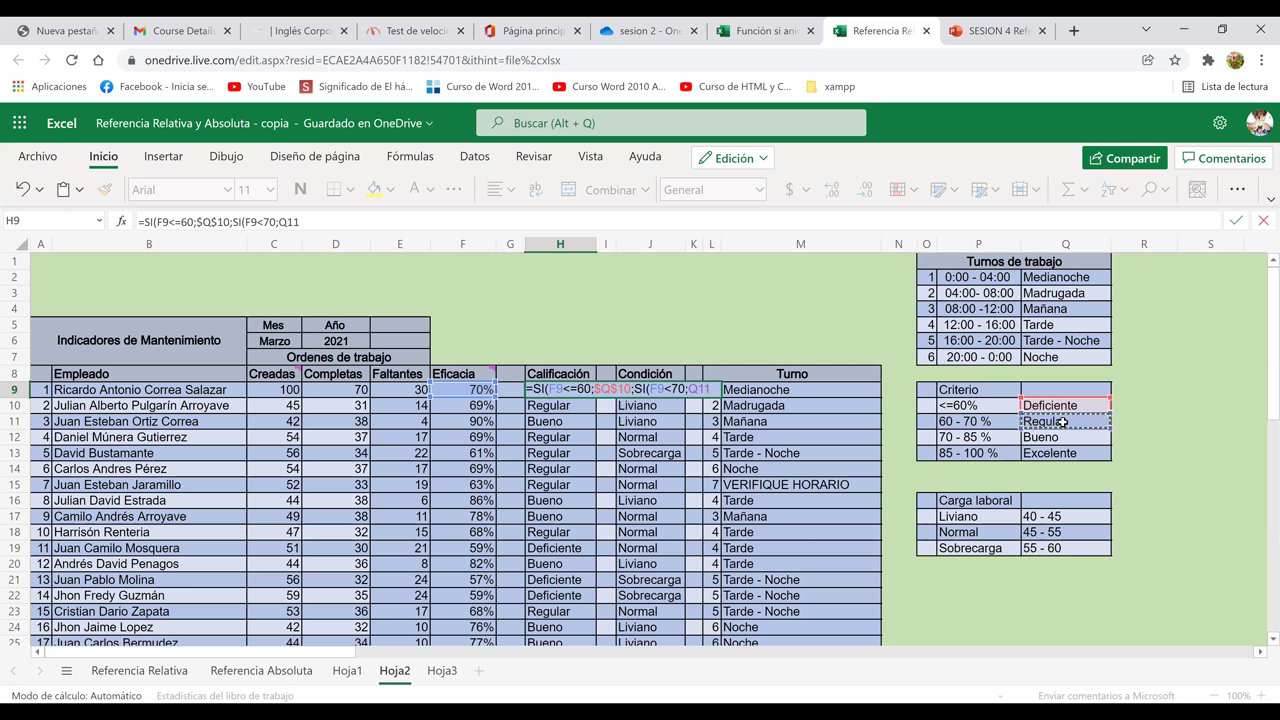
key(F4)
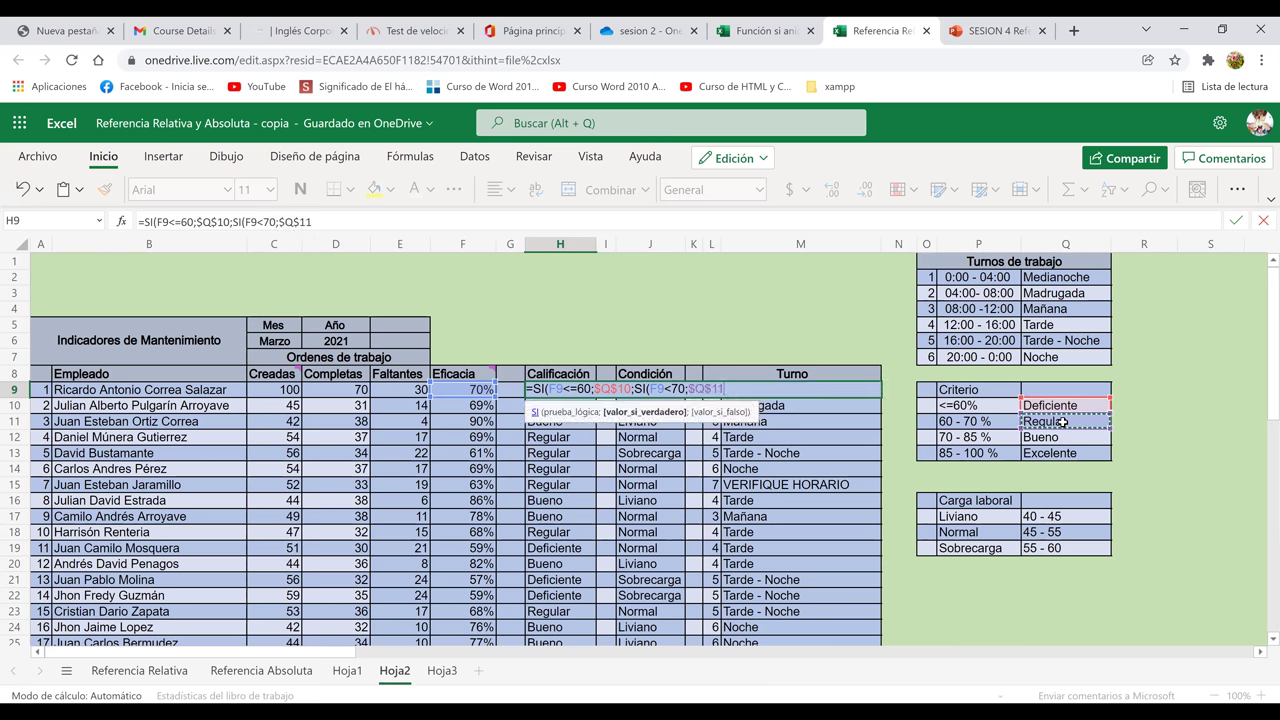
text(;)
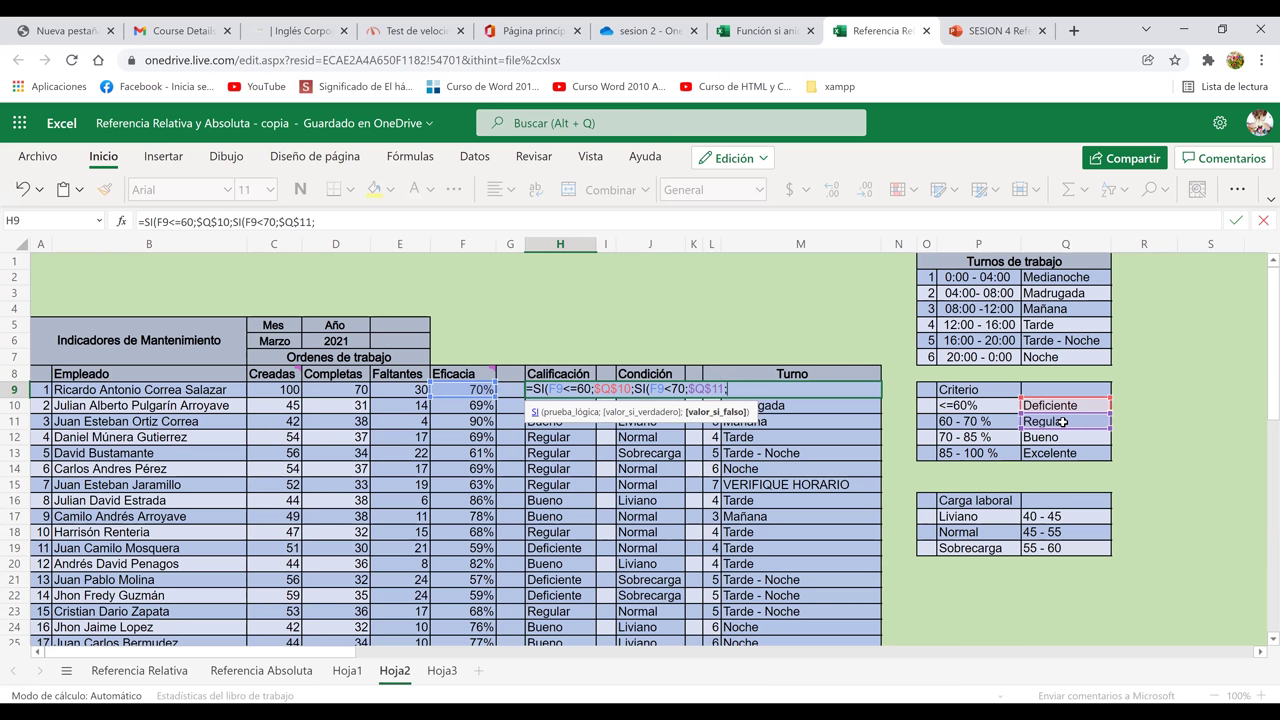
Nest a third SI in the H9 formula that tests F9<85 and returns the absolute reference $Q$12.
text(si)
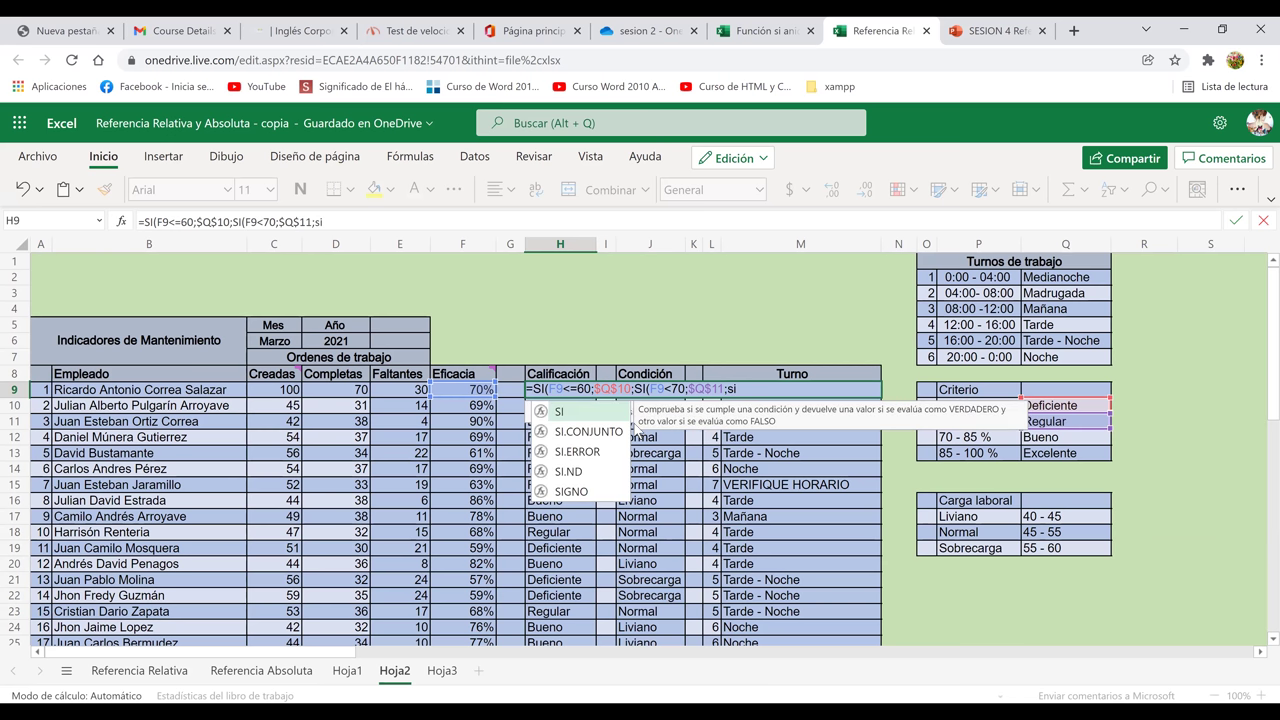
double_click(603, 411)
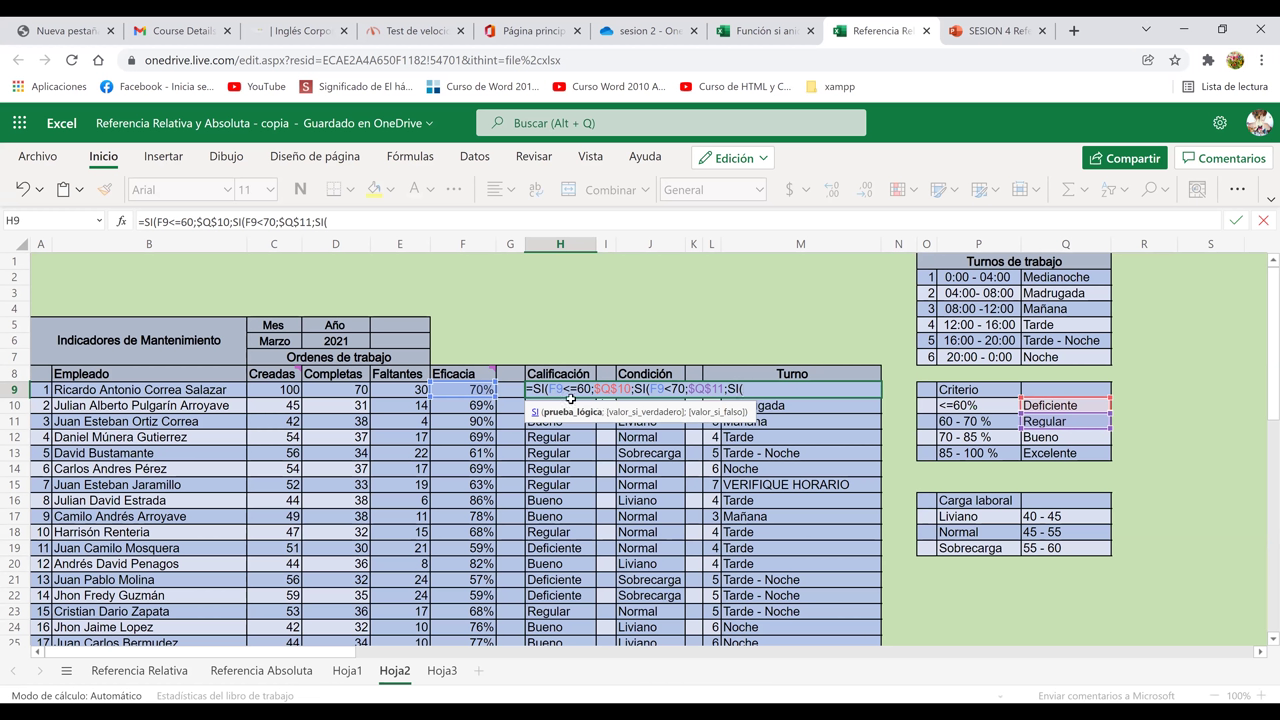
click(477, 390)
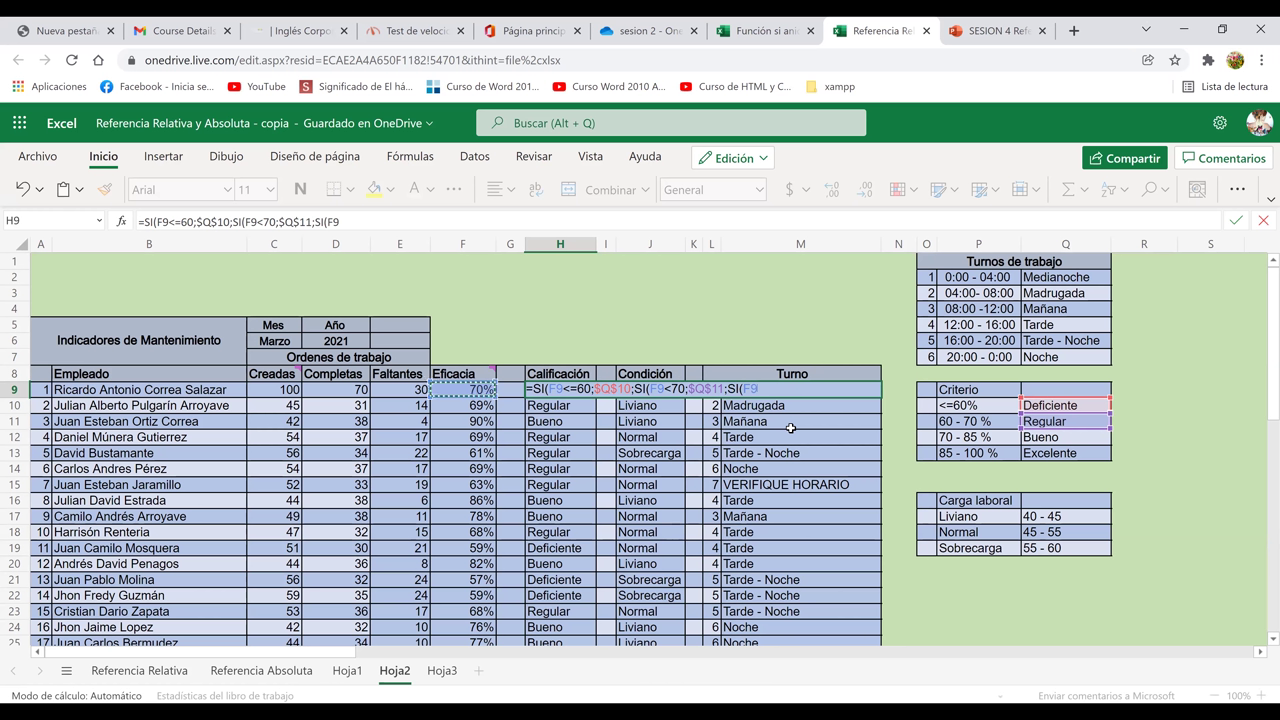
text(<85)
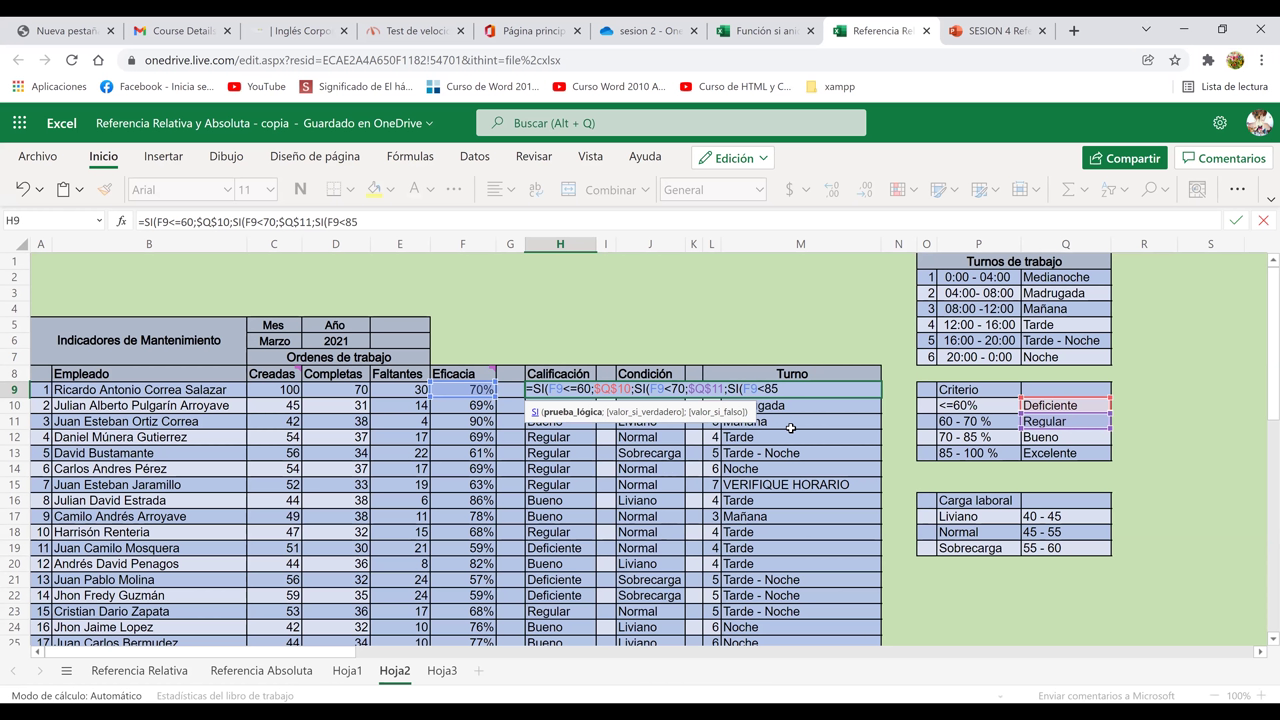
text(;)
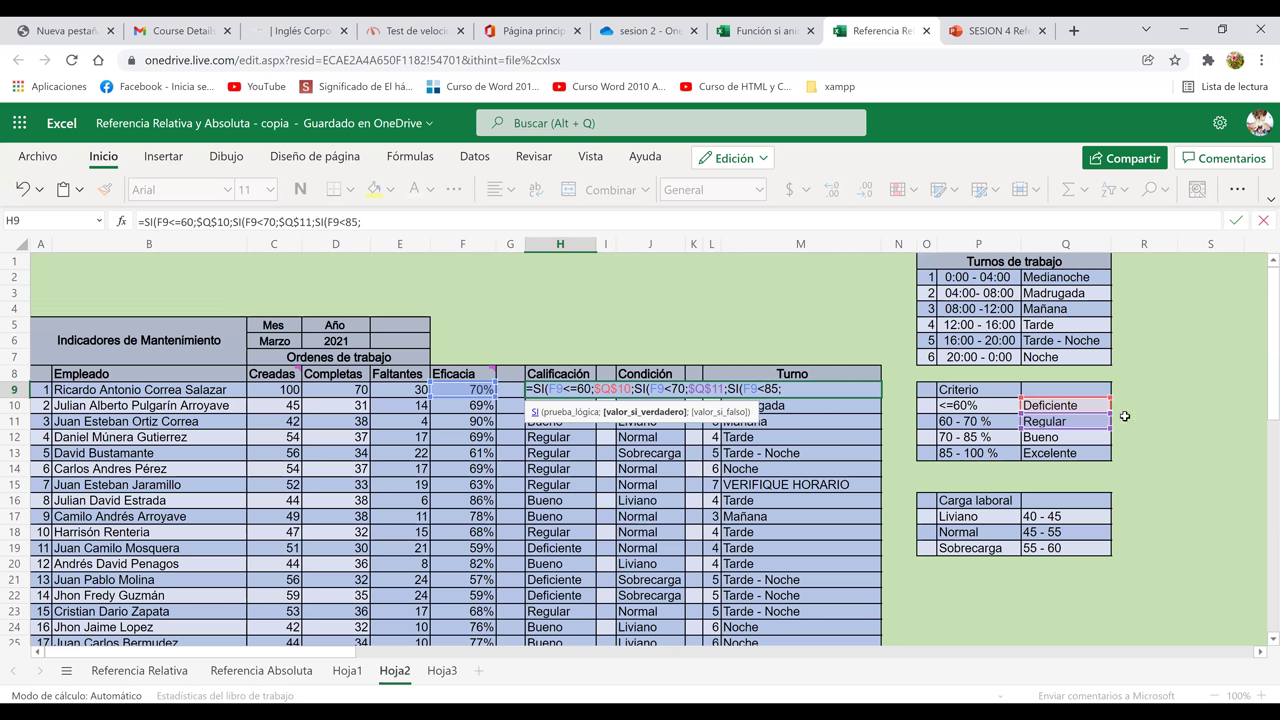
click(1044, 437)
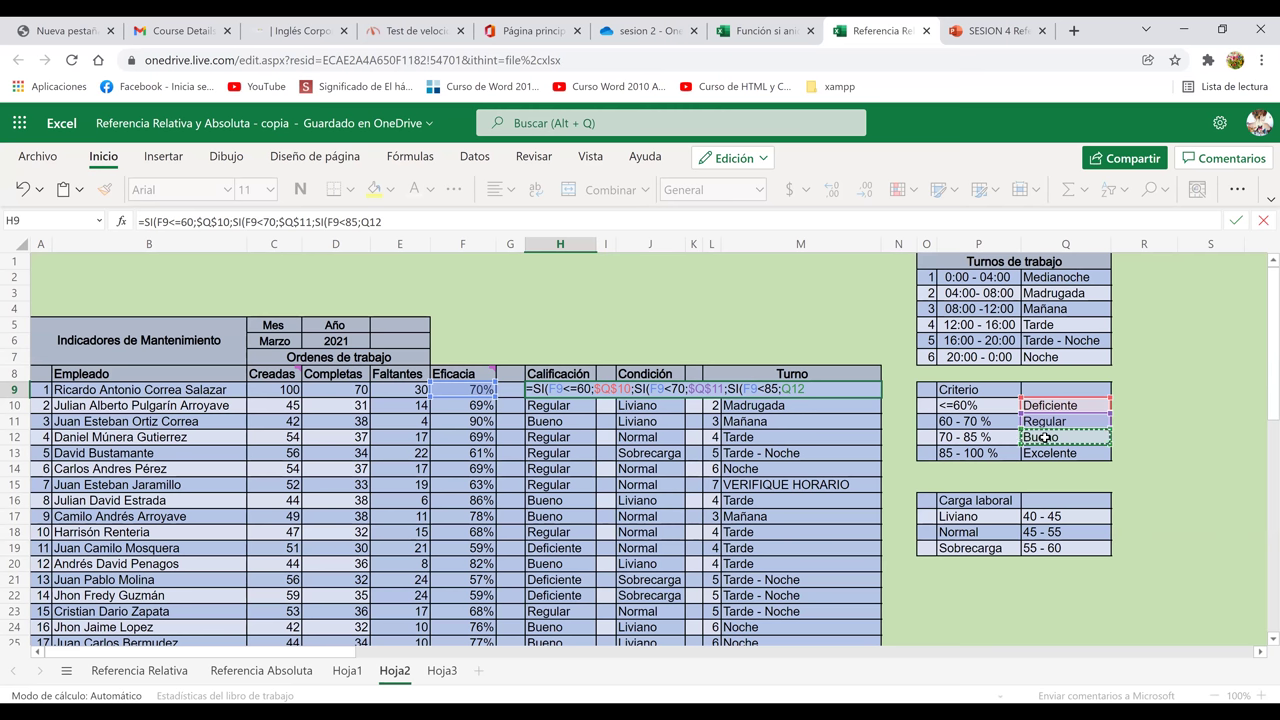
key(F4)
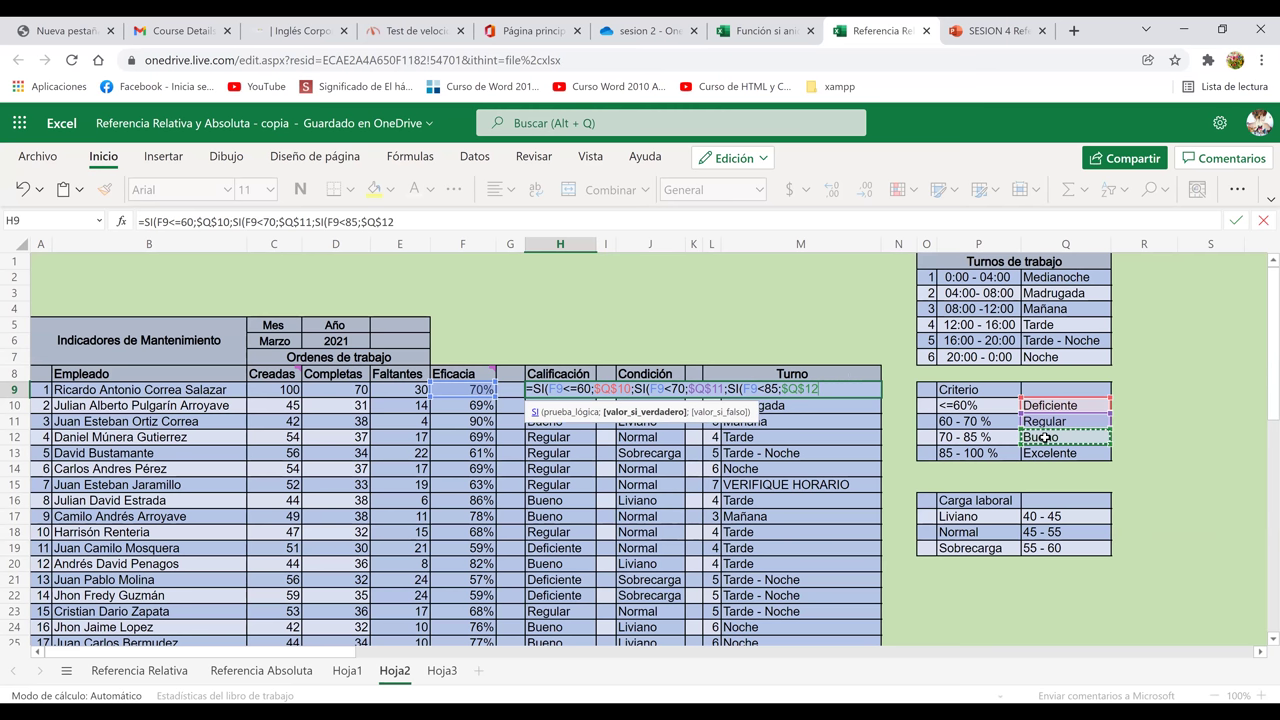
text(;)
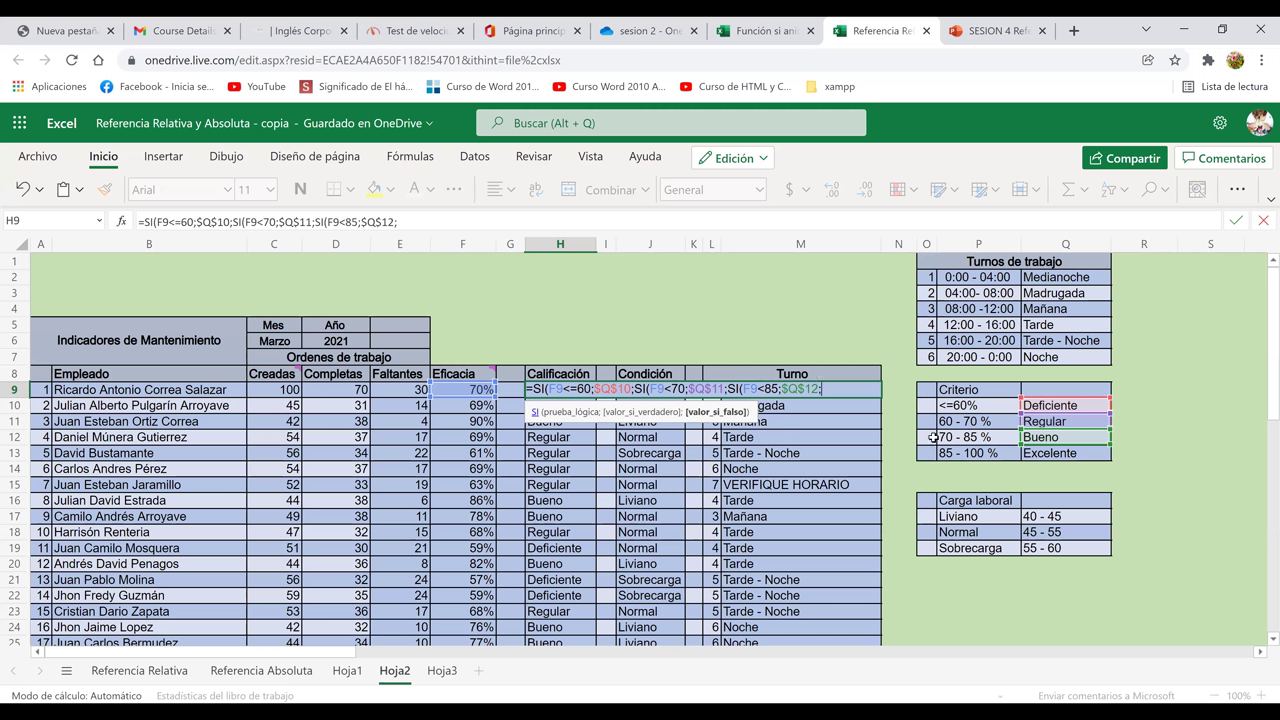
Use the Excelente cell as the final false value with the absolute reference $Q$13, and complete the H9 formula.
click(1058, 455)
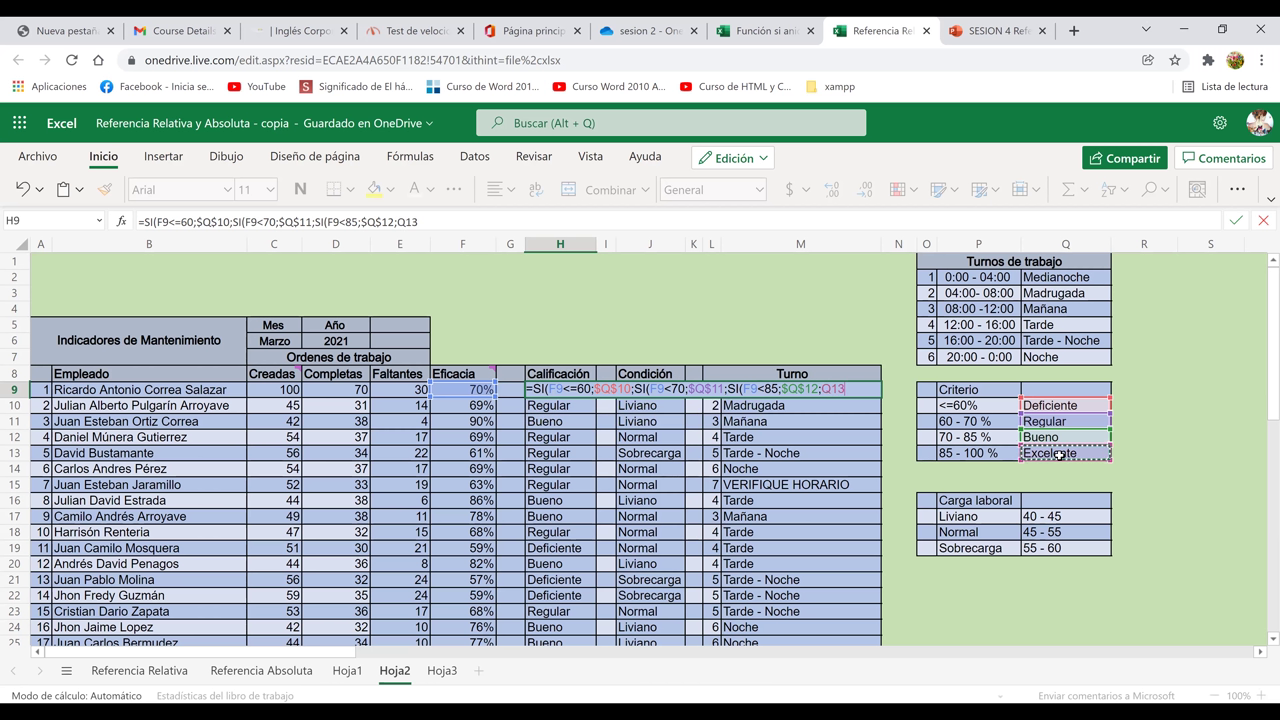
key(F4)
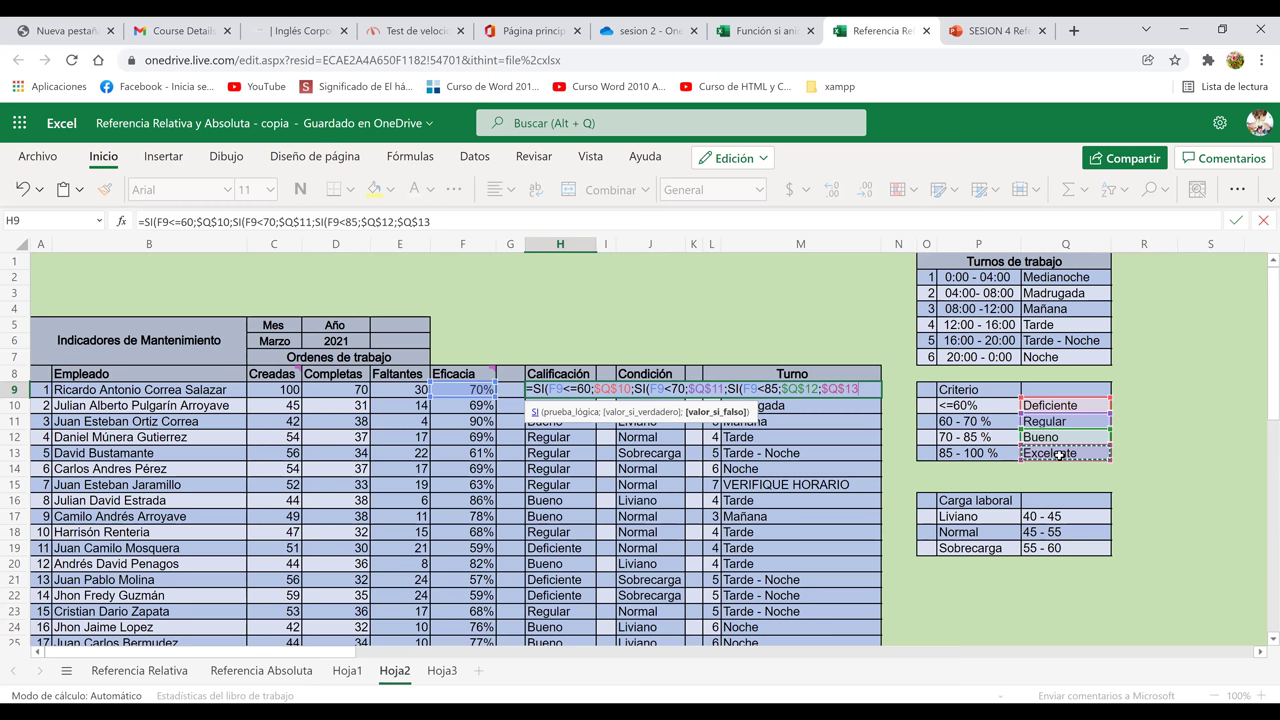
text()))
key(Return)
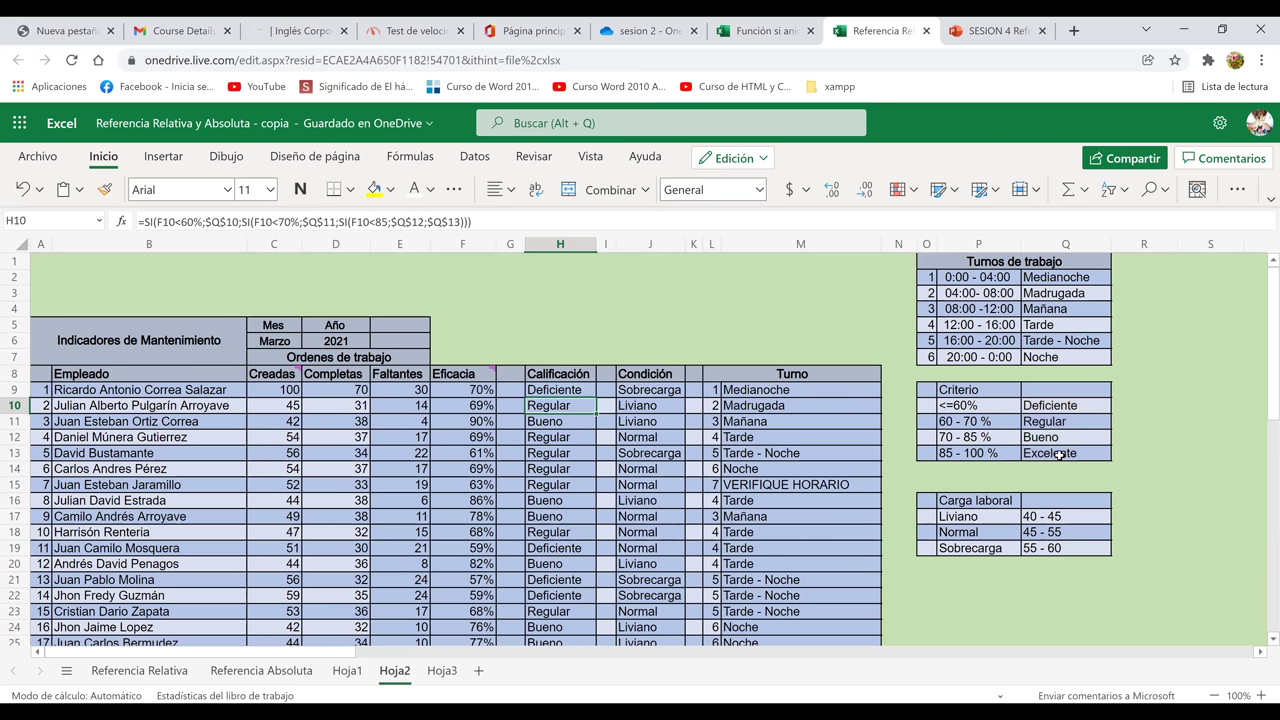
Fill the H9 formula down the Calificación column to H28.
click(579, 386)
drag(597, 397, 592, 442)
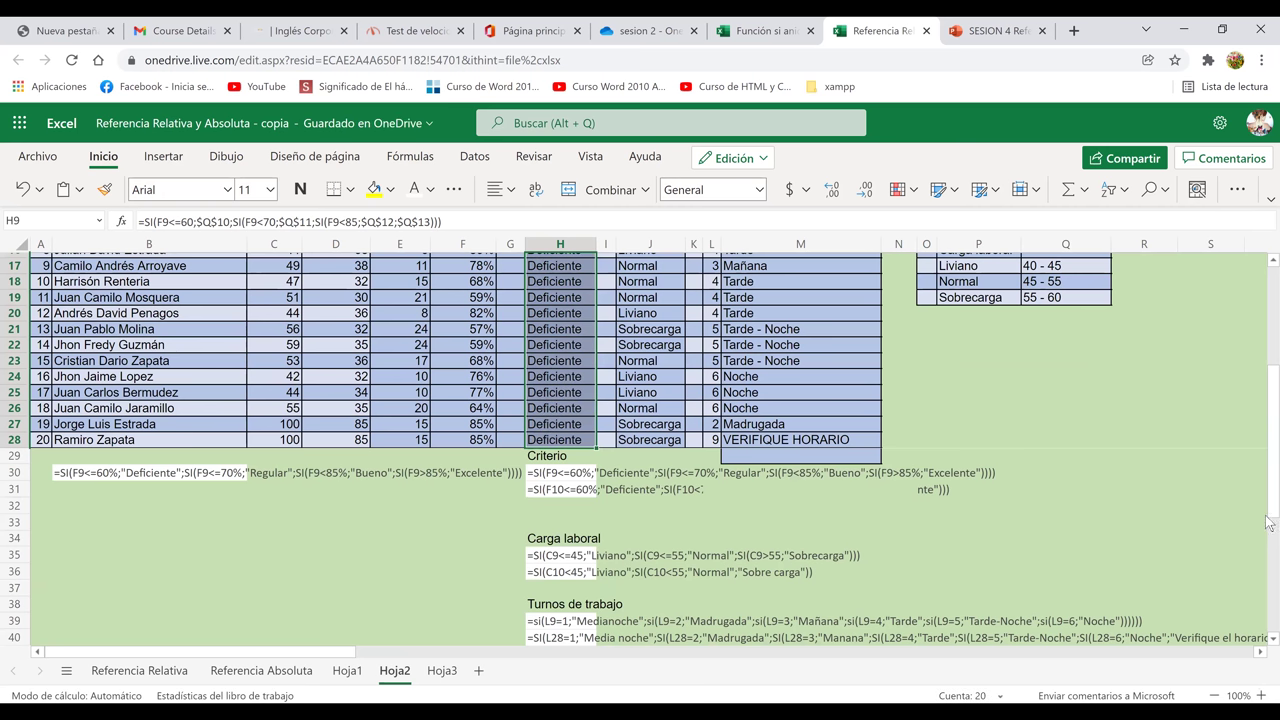
scroll(1268, 450, up, 3)
scroll(1268, 437, up, 5)
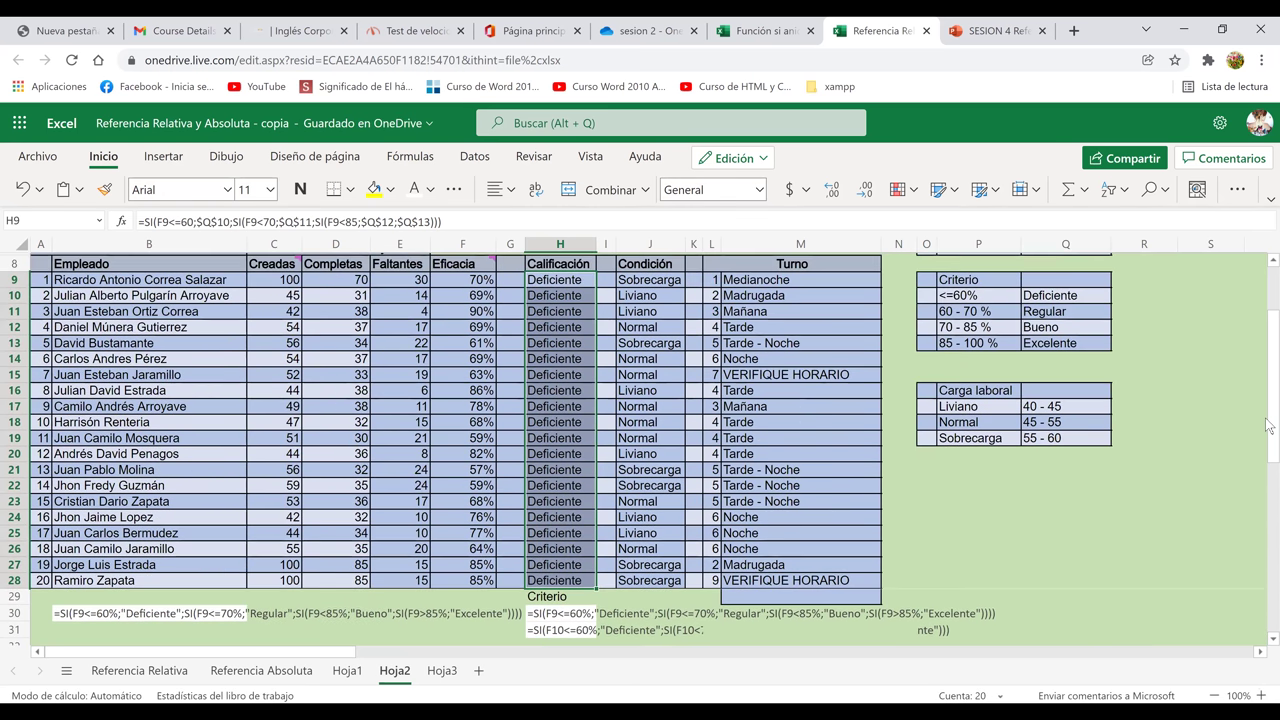
scroll(1268, 408, up, 1)
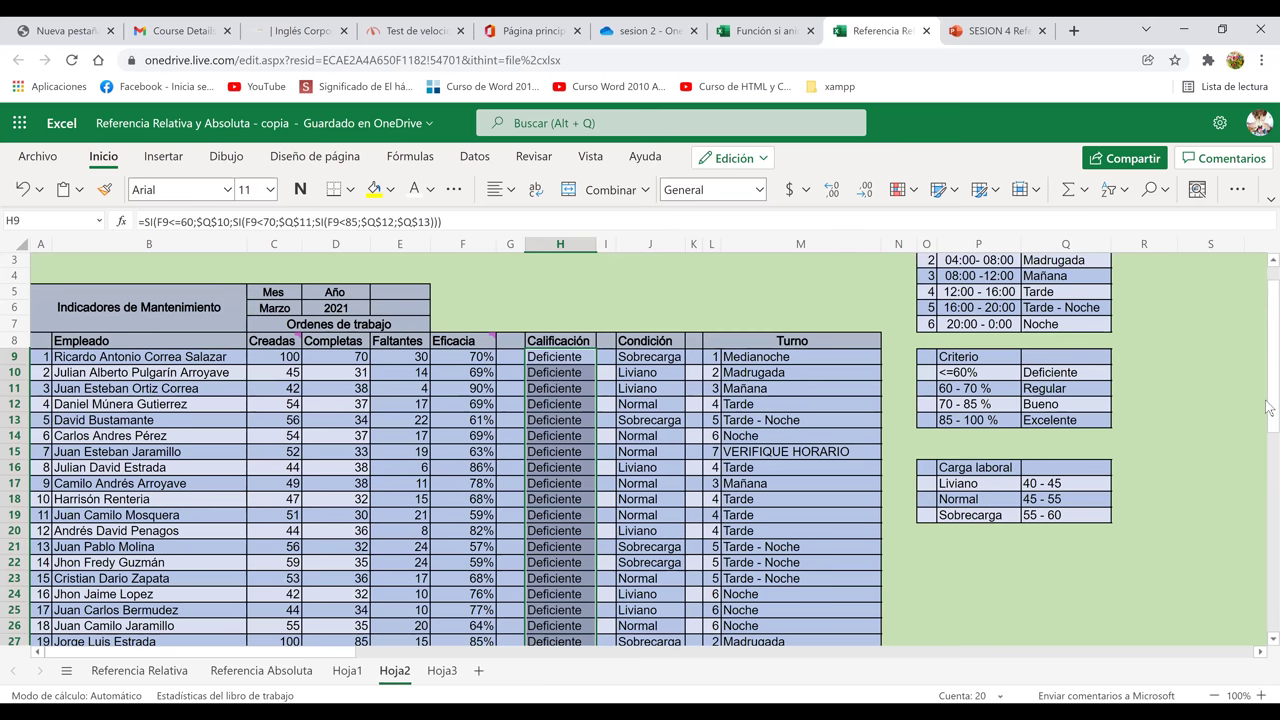
Examine the filled Calificación formulas in H9 and H21 against the Criterio table.
double_click(570, 357)
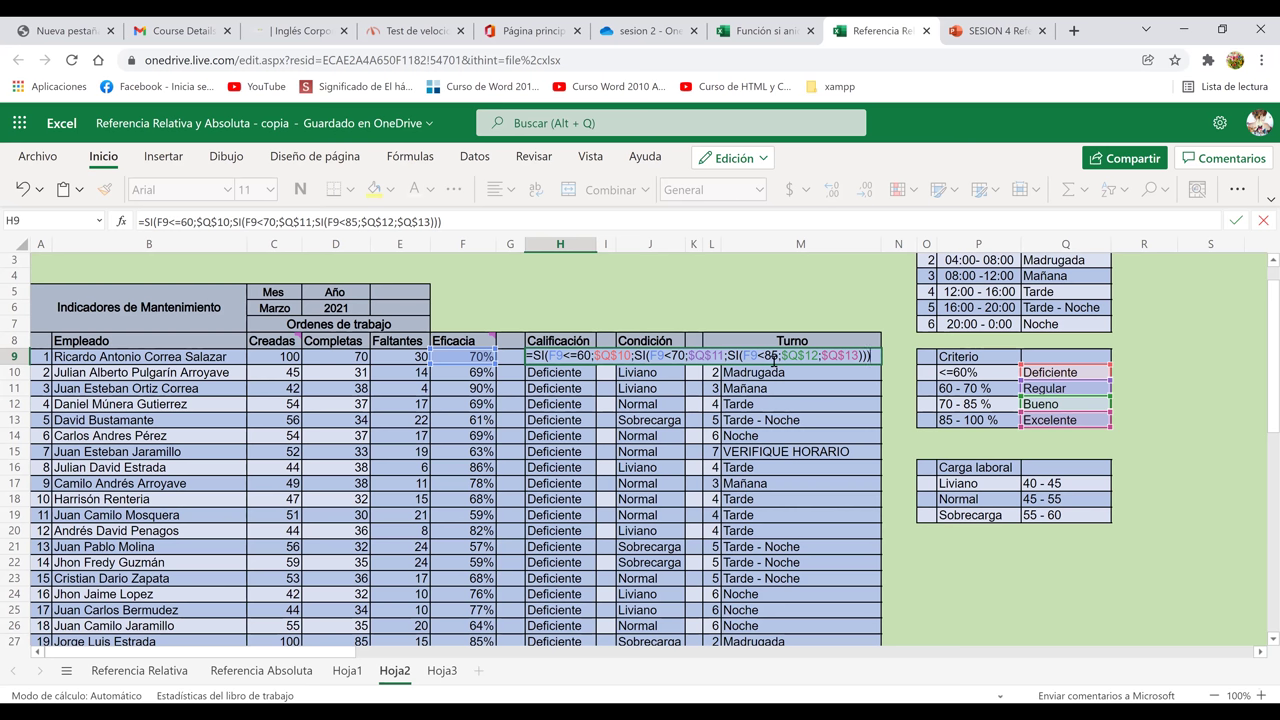
key(Return)
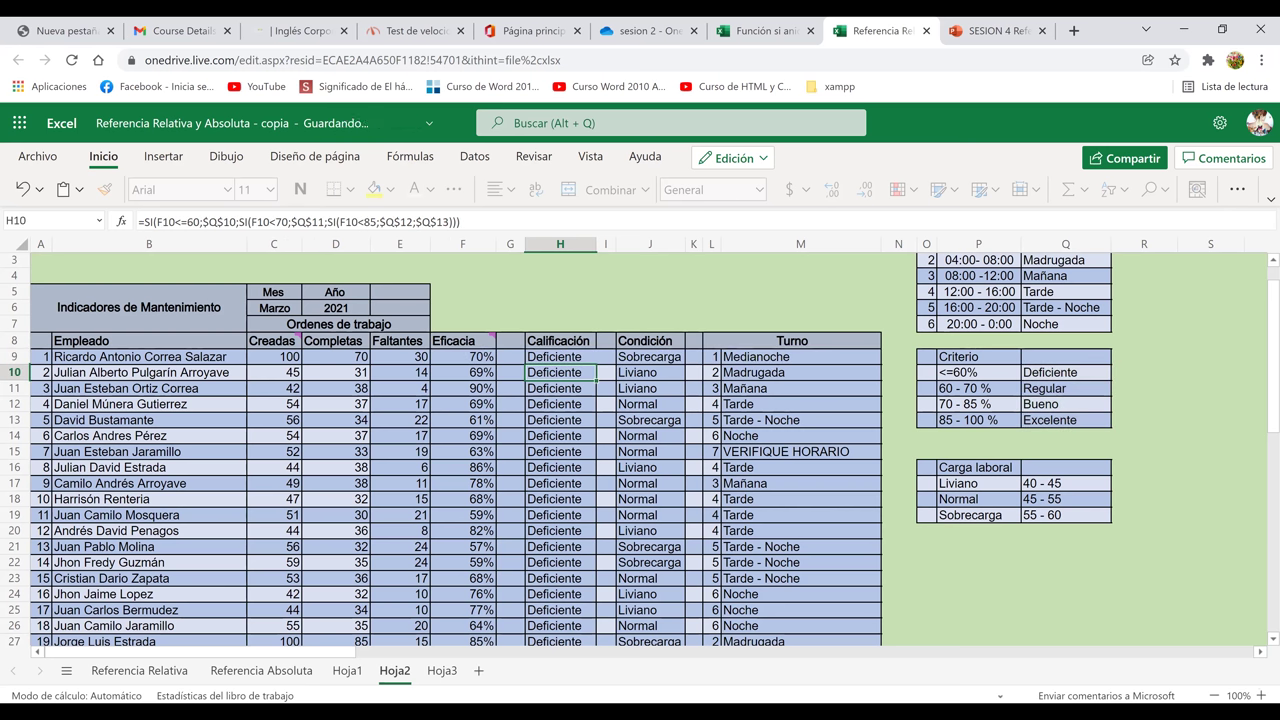
click(556, 357)
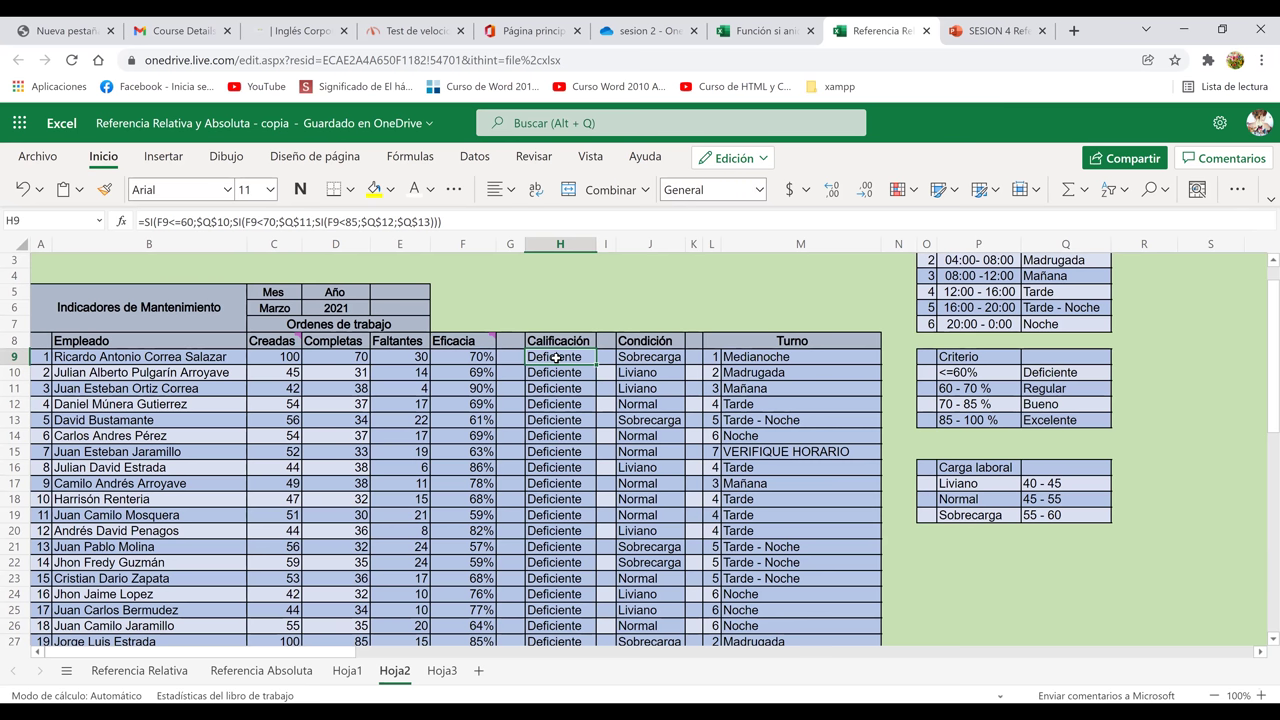
click(567, 545)
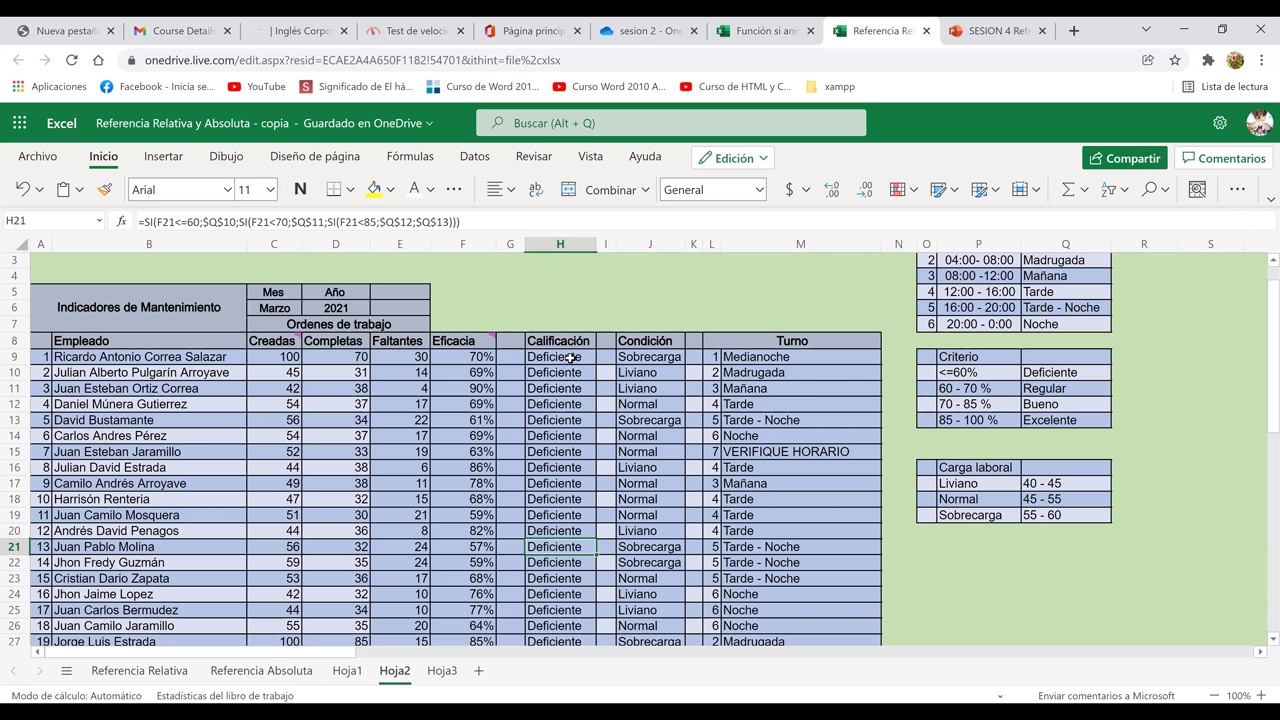
click(570, 357)
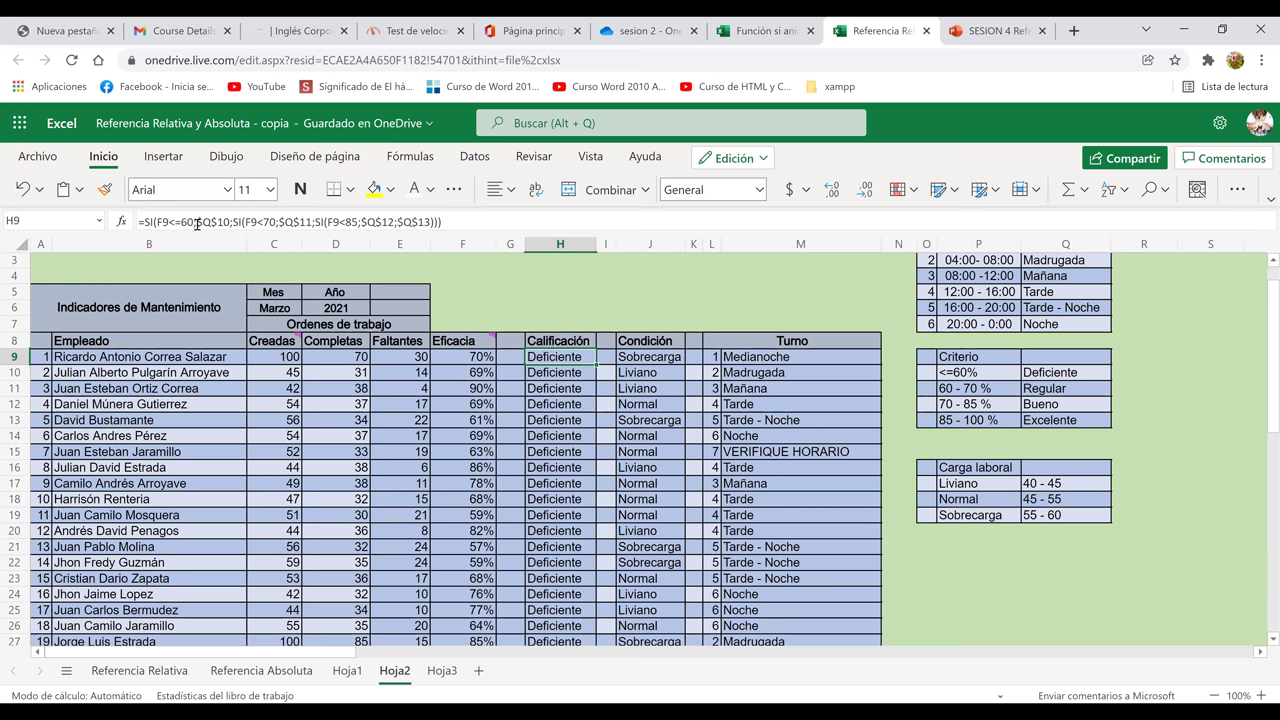
Change the second and third logical tests in the H9 formula to F9<=70 and F9<=85.
click(268, 222)
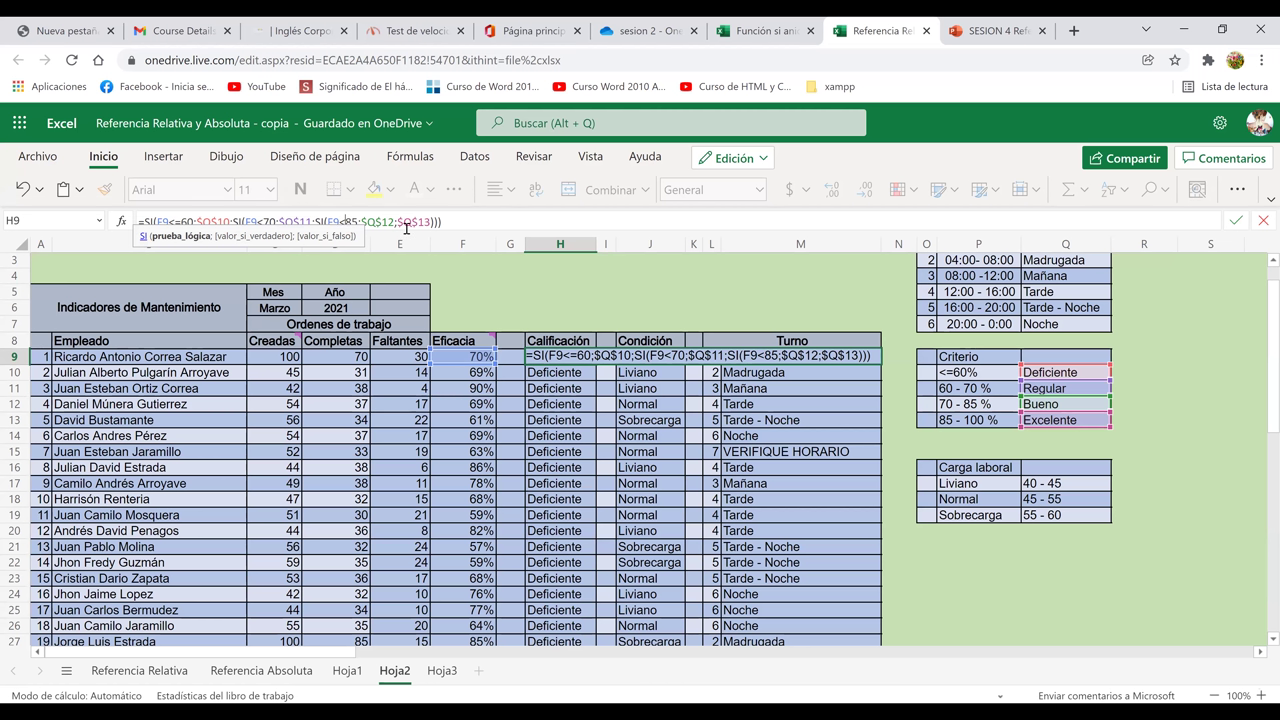
text(=)
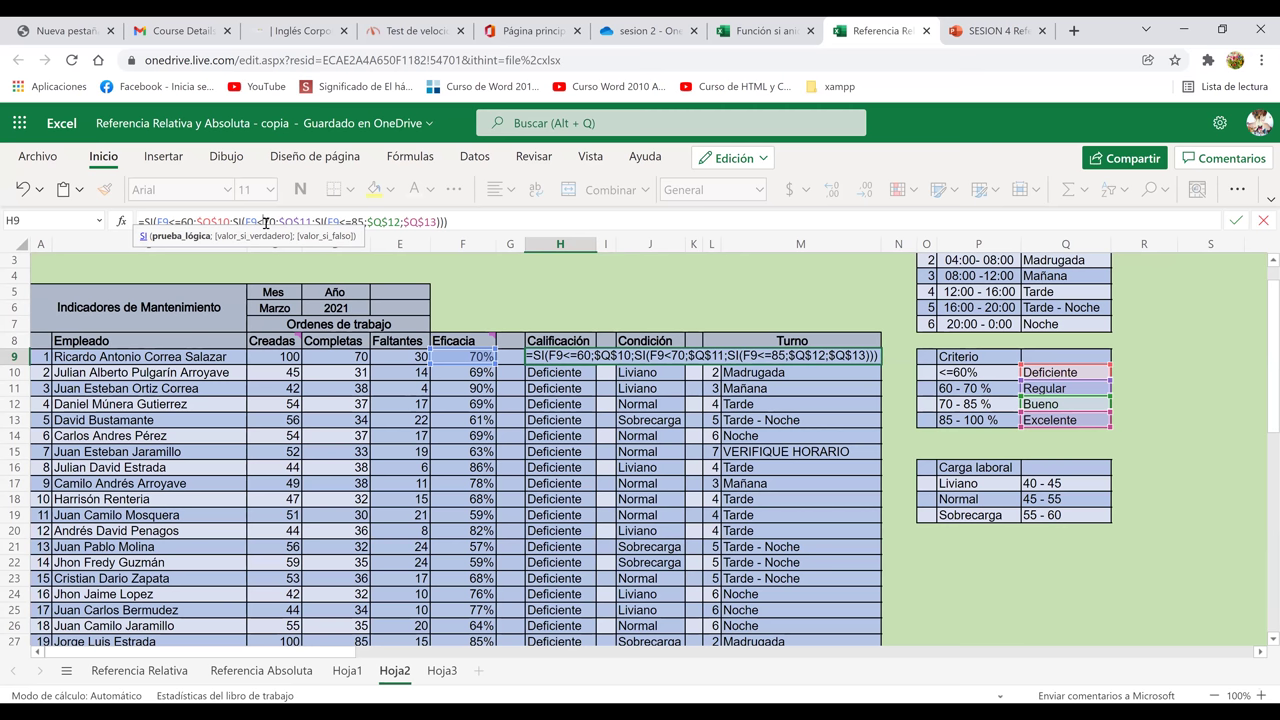
text(=)
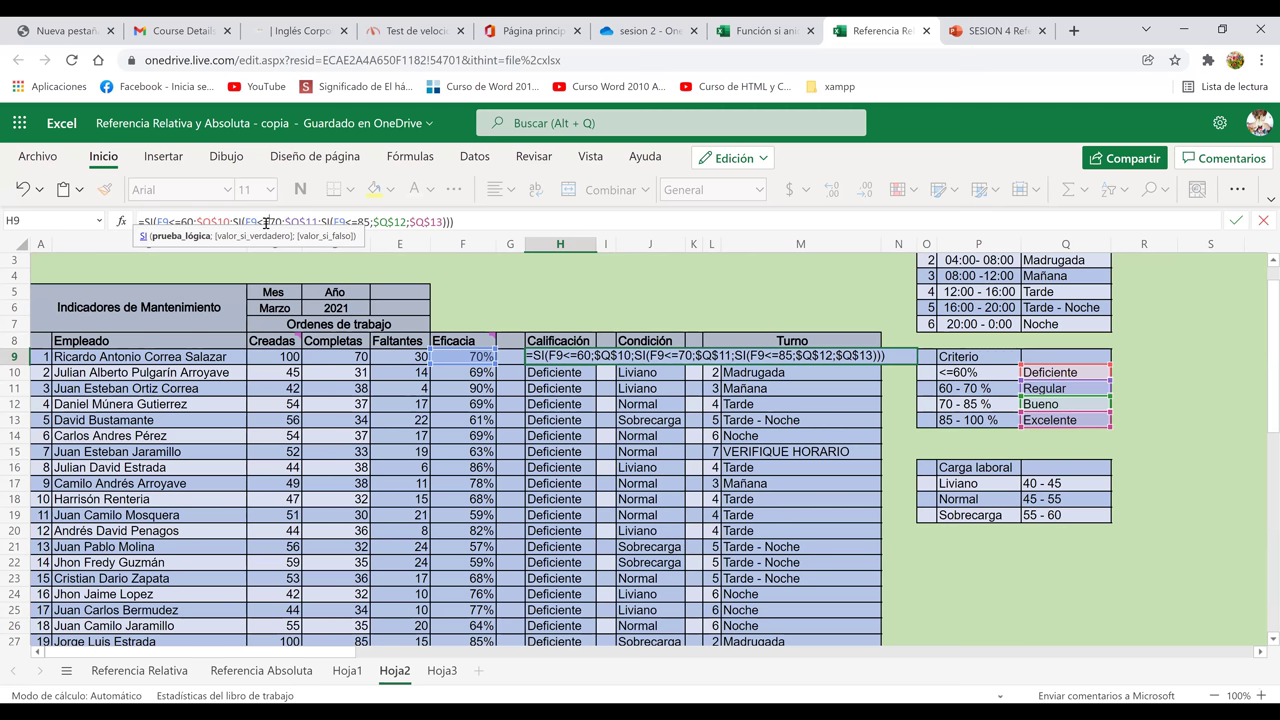
key(Return)
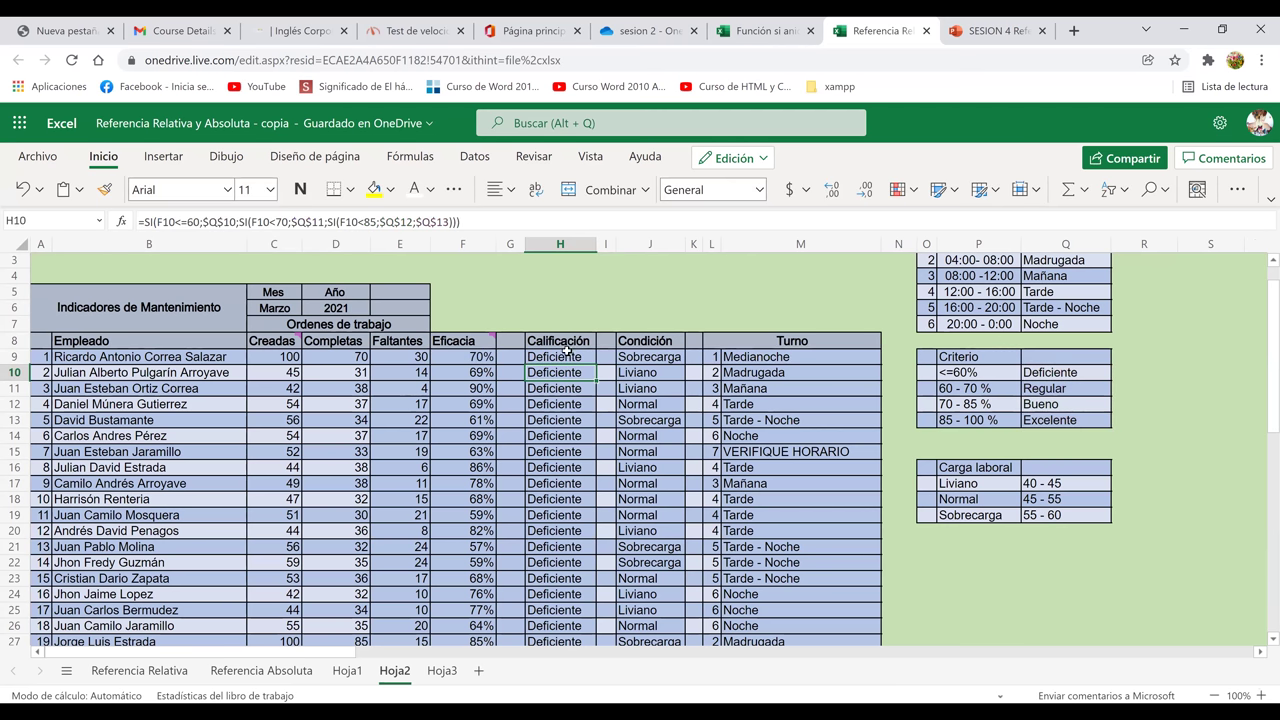
Fill the revised H9 formula down the Calificación column to H28.
click(595, 362)
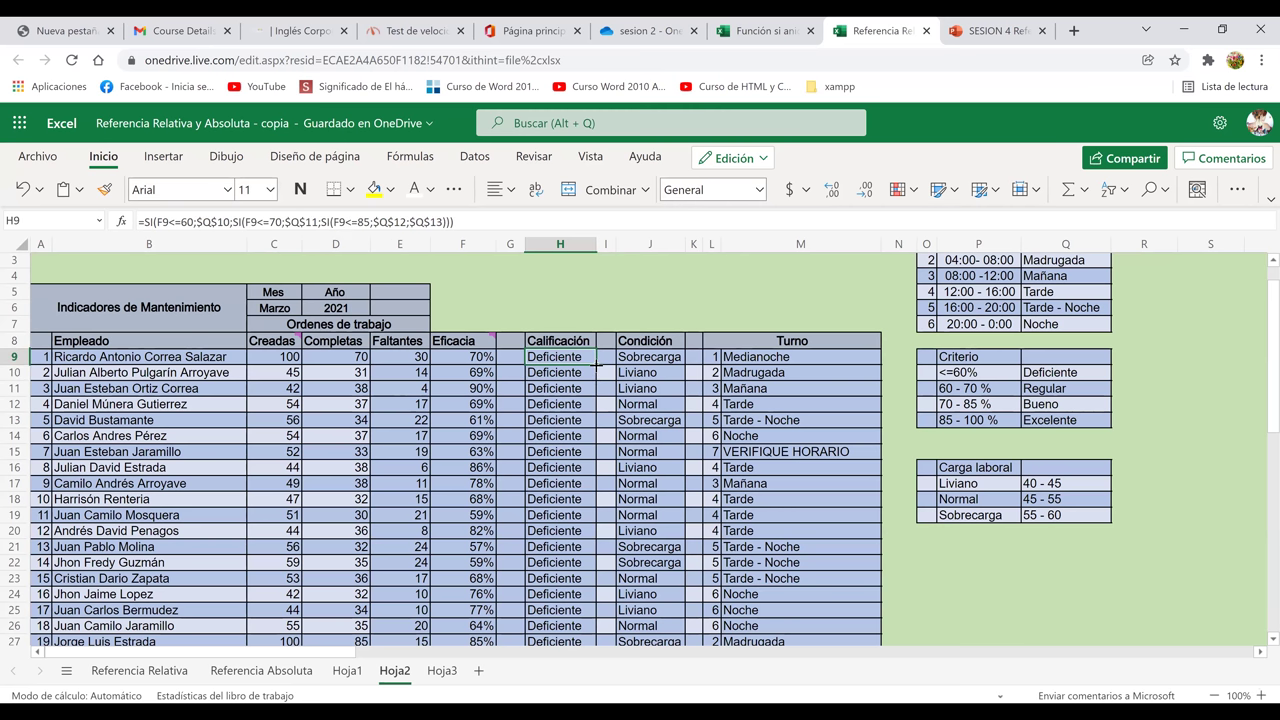
drag(596, 364, 606, 458)
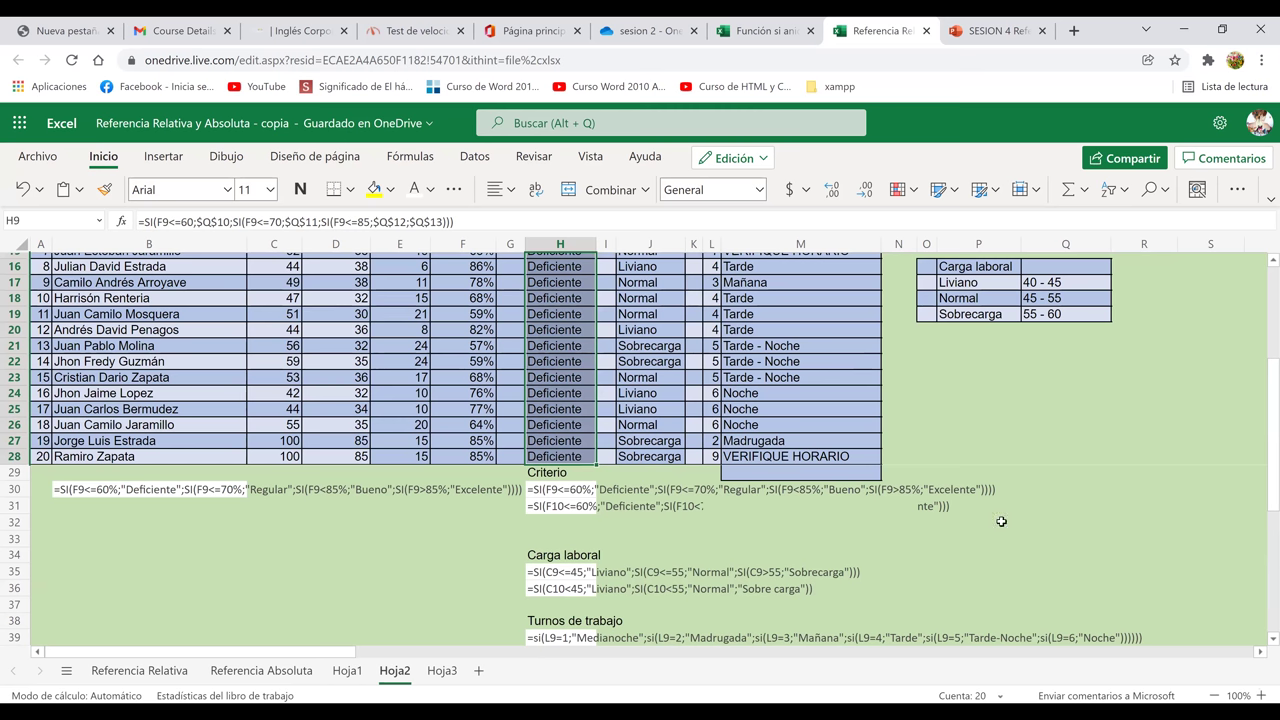
click(1031, 497)
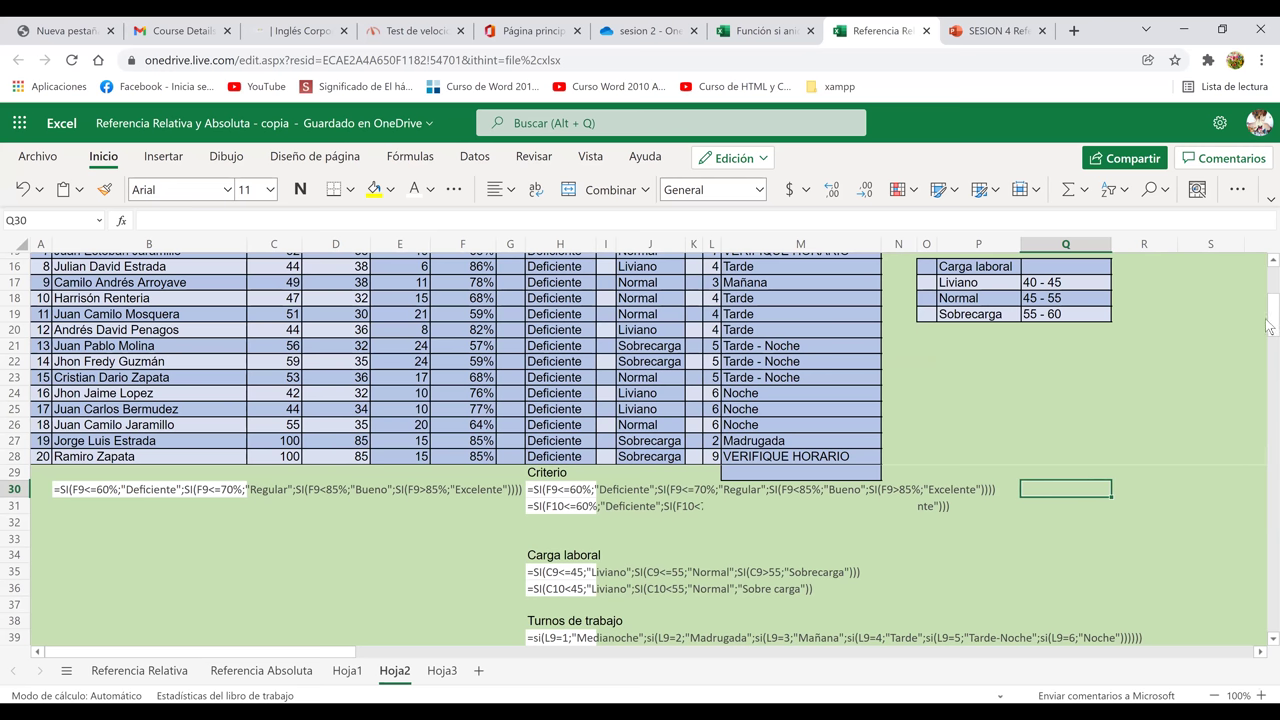
Remove the final false value $Q$13 and the closing parentheses from the H9 formula.
scroll(1267, 262, up, 2)
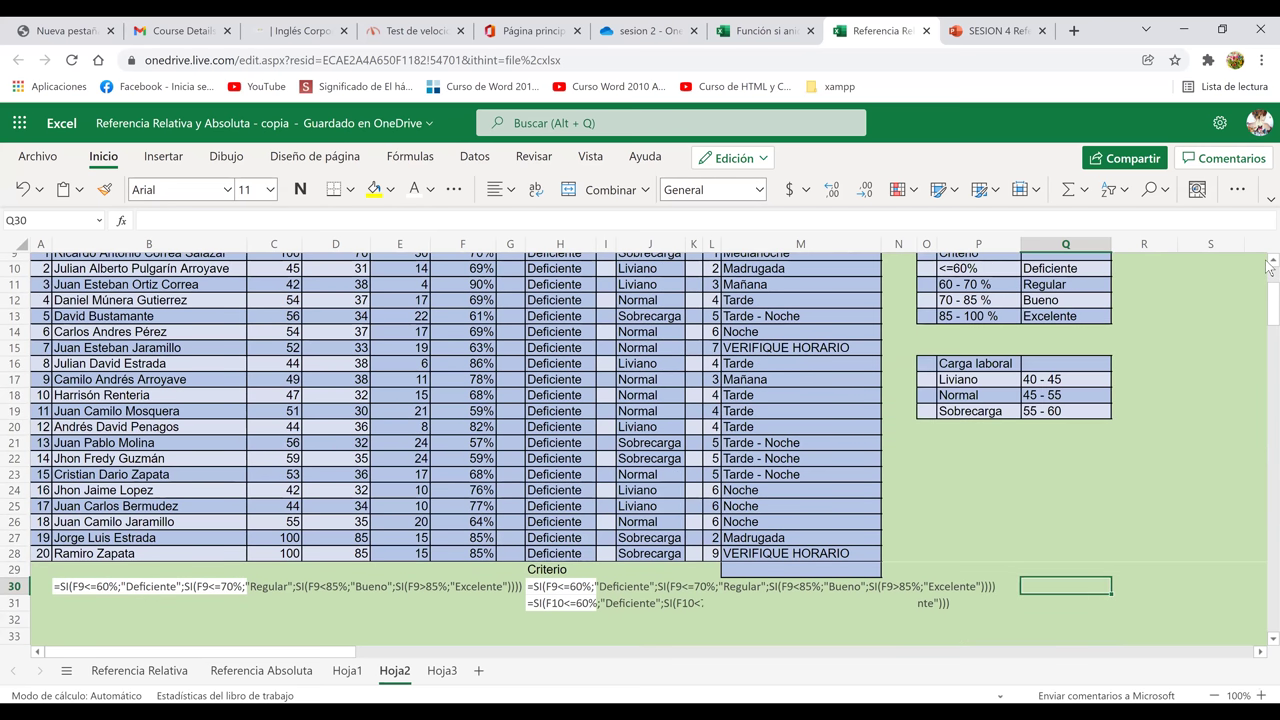
scroll(1267, 266, up, 3)
click(573, 392)
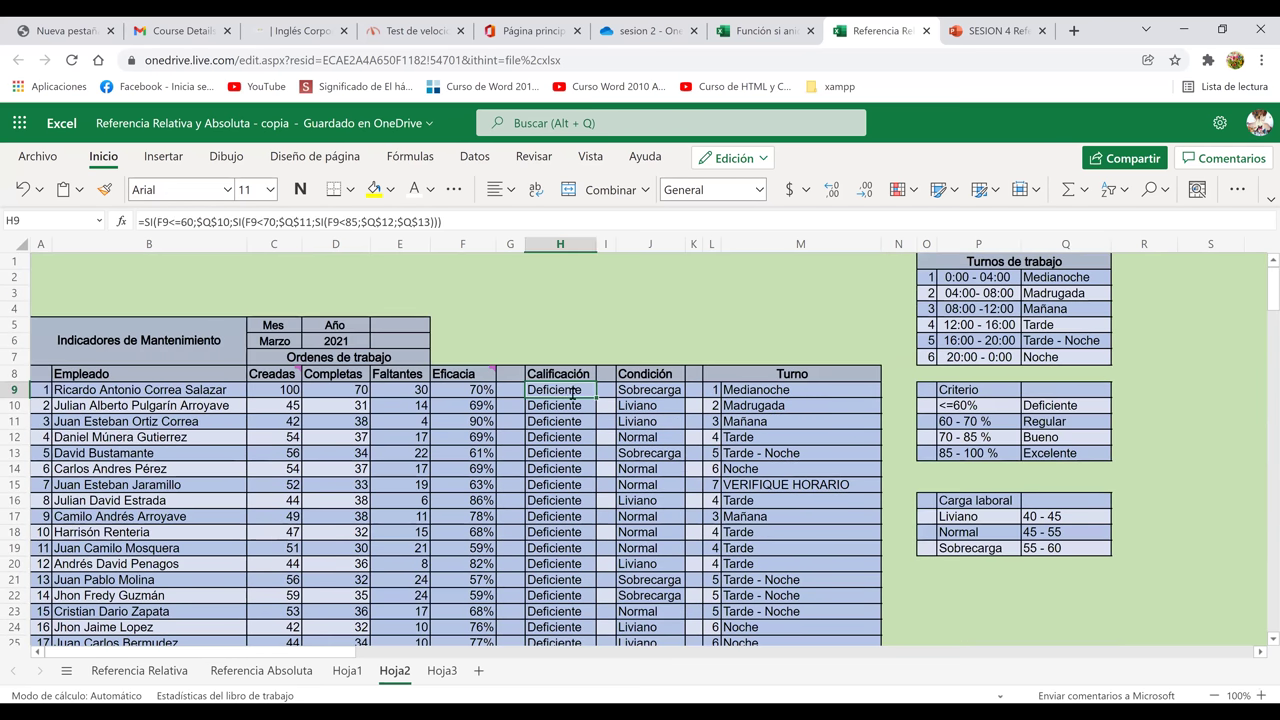
click(428, 212)
click(457, 221)
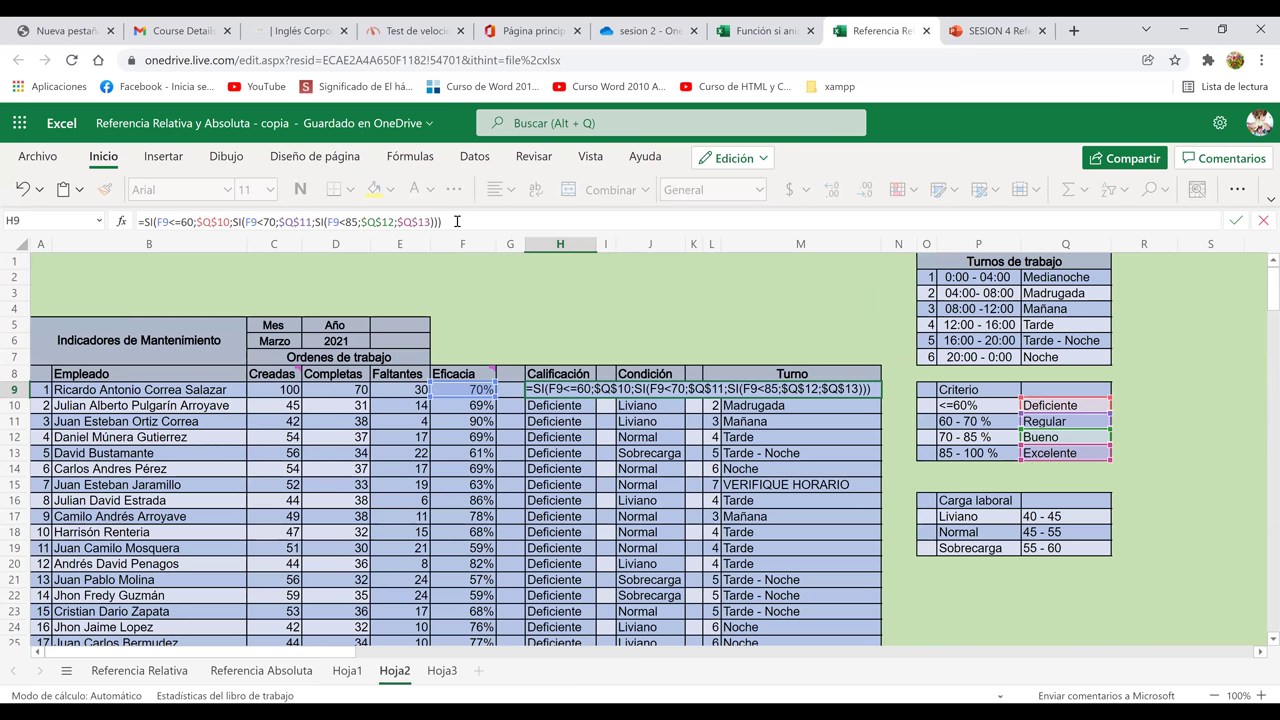
key(BackSpace)
key(BackSpace)
key(BackSpace)
key(BackSpace)
key(BackSpace)
key(BackSpace)
key(BackSpace)
key(BackSpace)
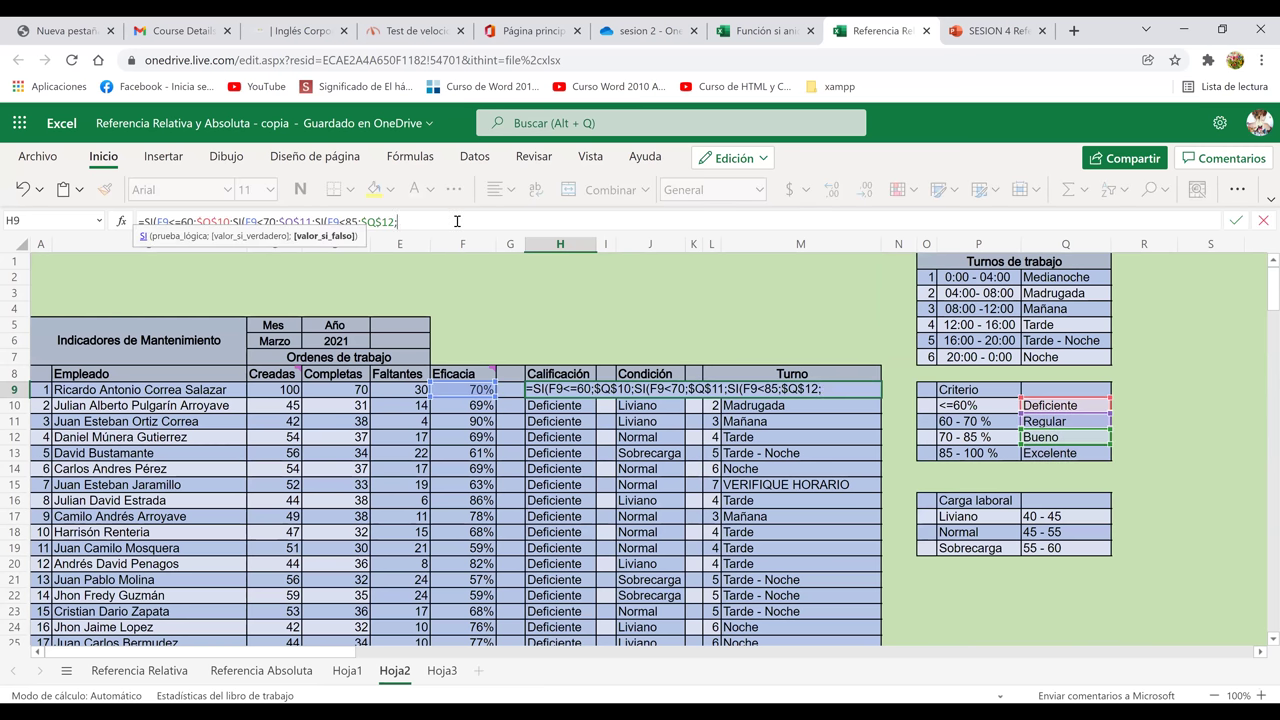
Append a fourth nested SI to the H9 formula that tests F9>=85 and returns $Q$13.
text(si)
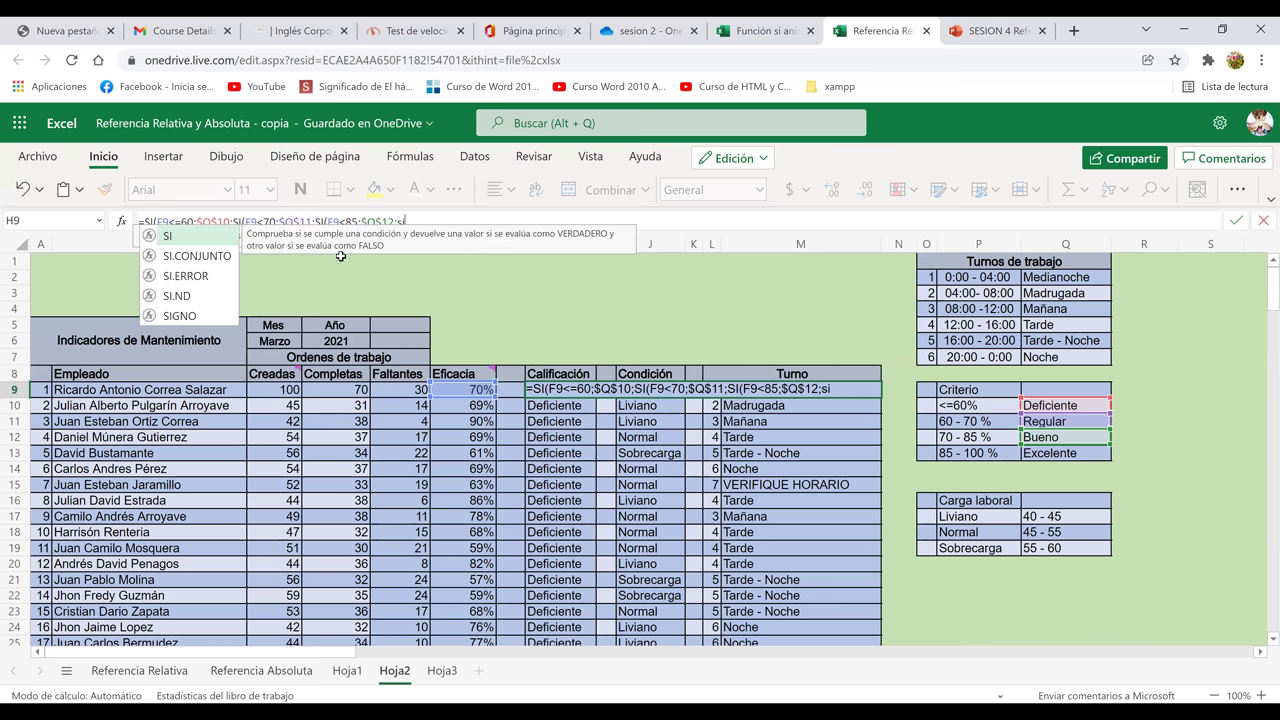
click(210, 236)
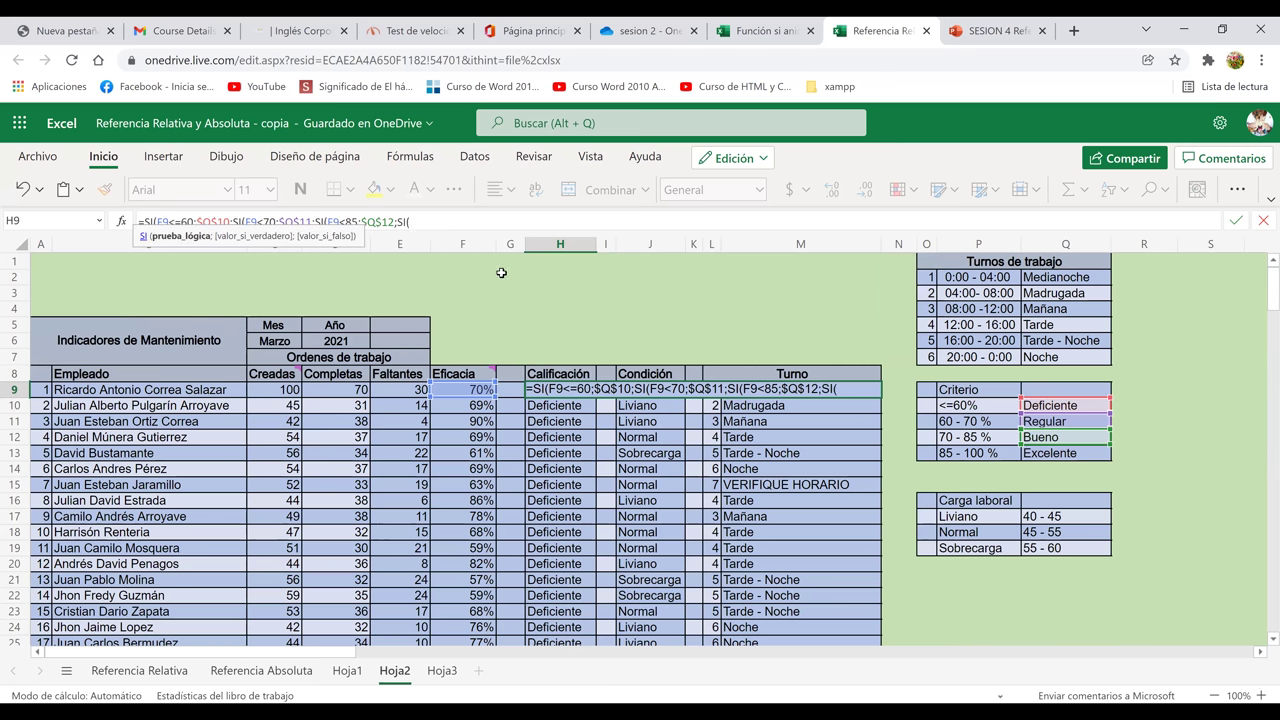
click(455, 391)
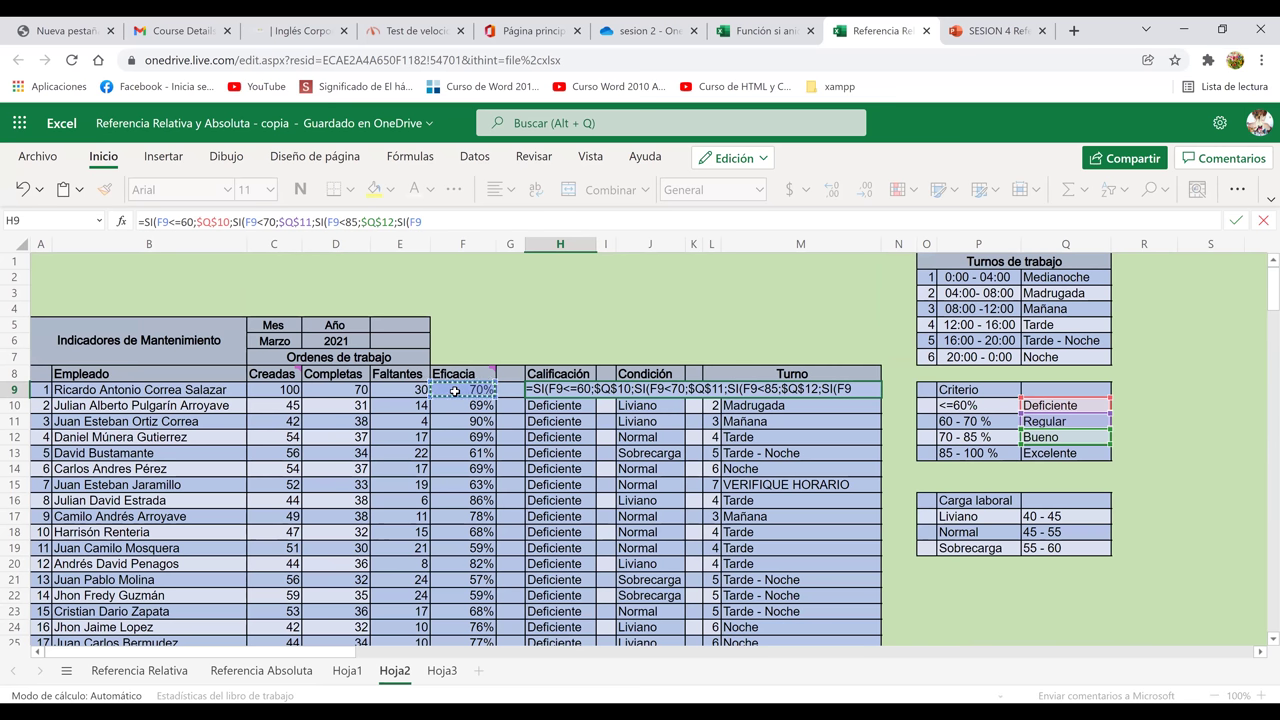
text(>)
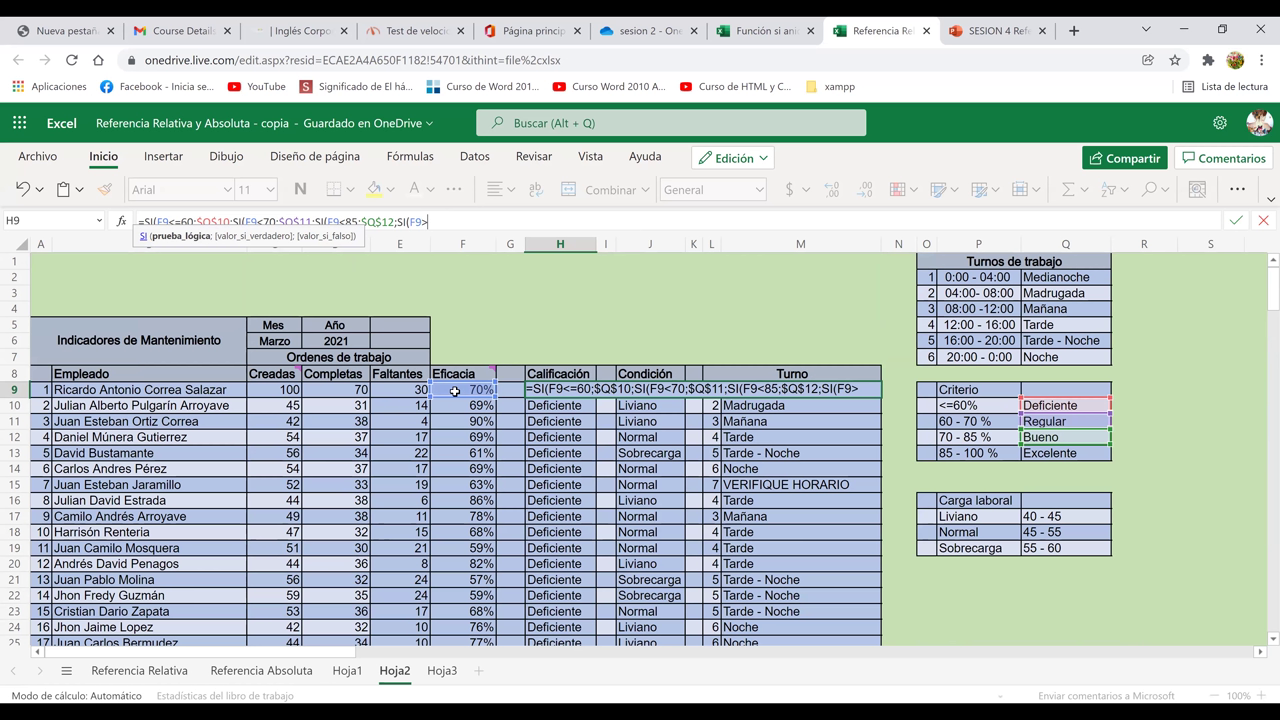
text(=85)
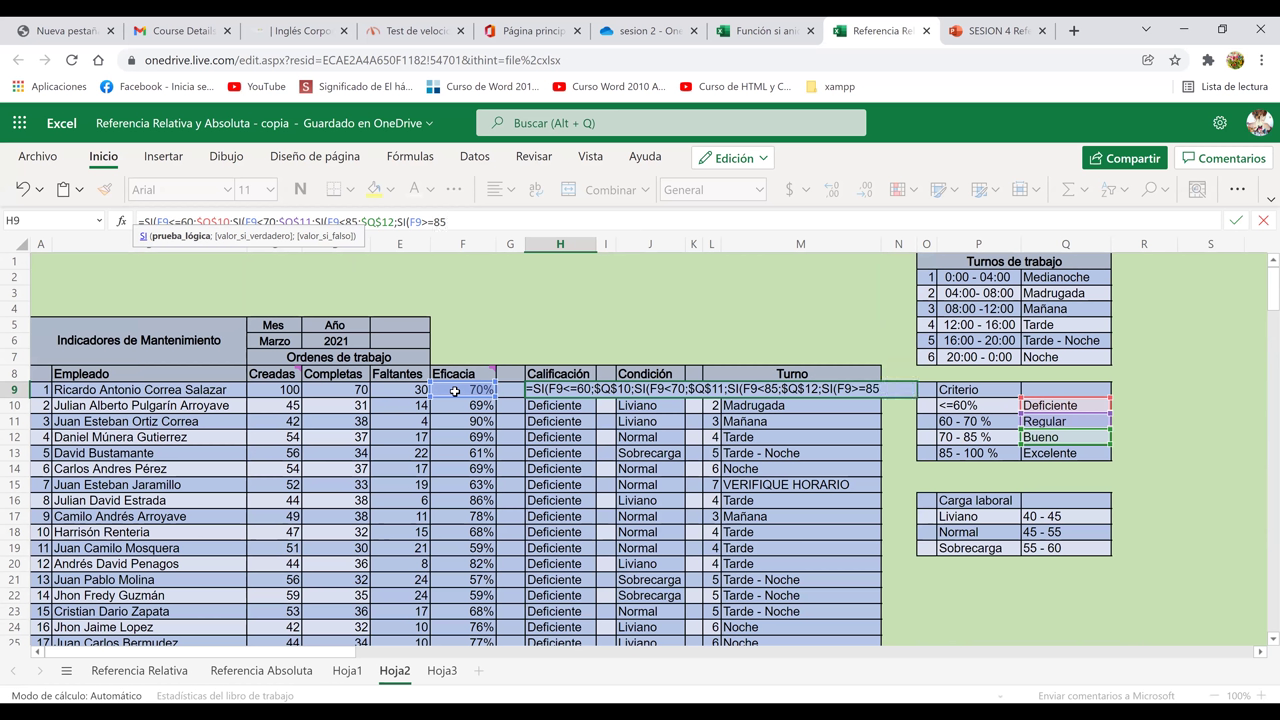
text(;)
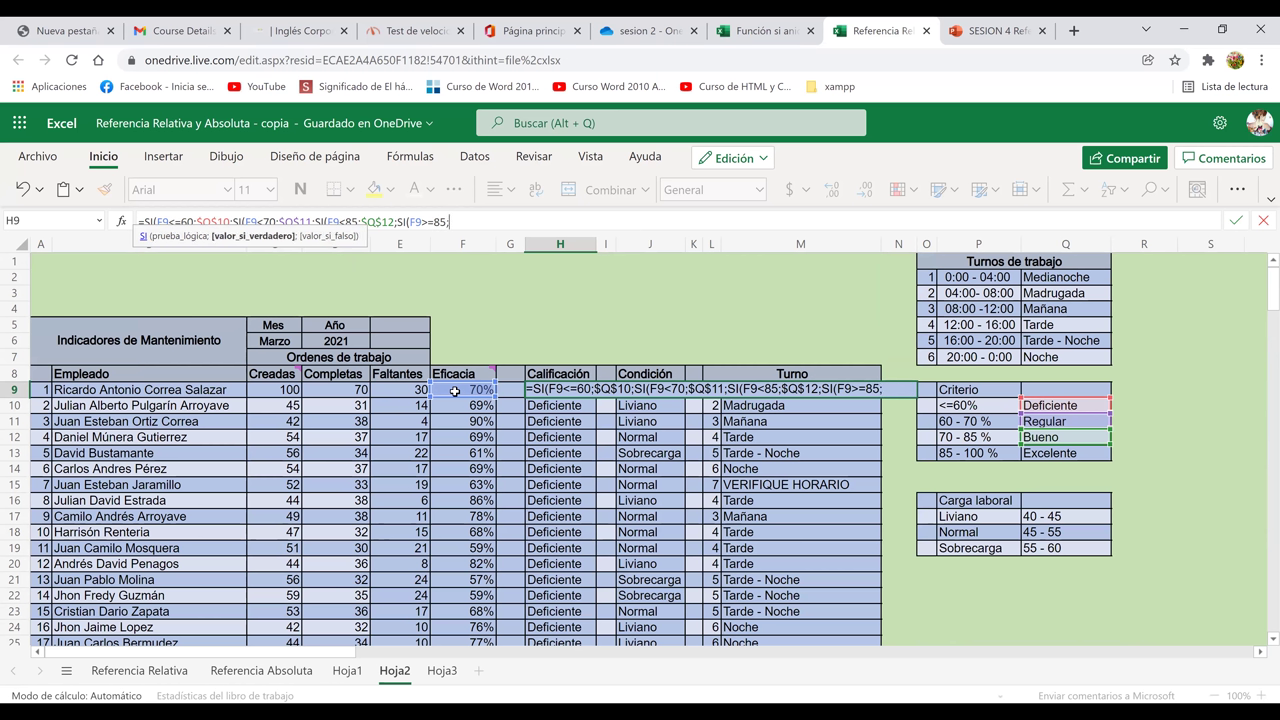
click(1090, 457)
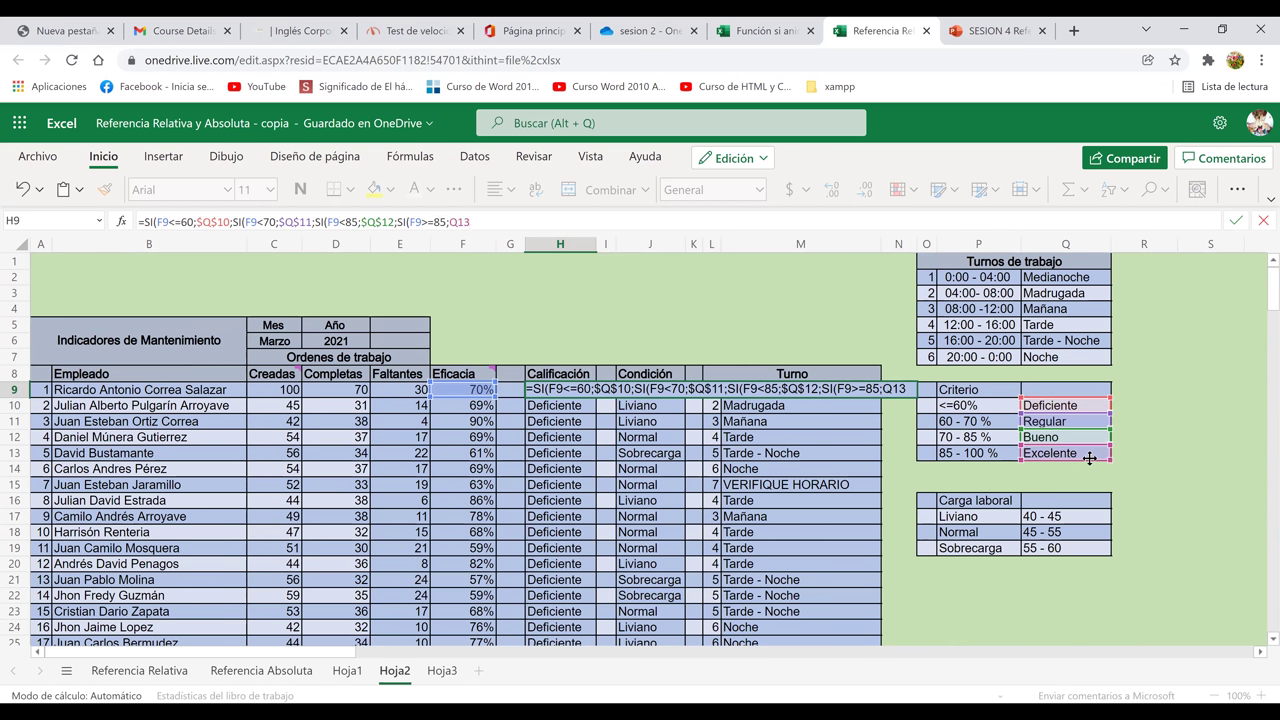
key(F4)
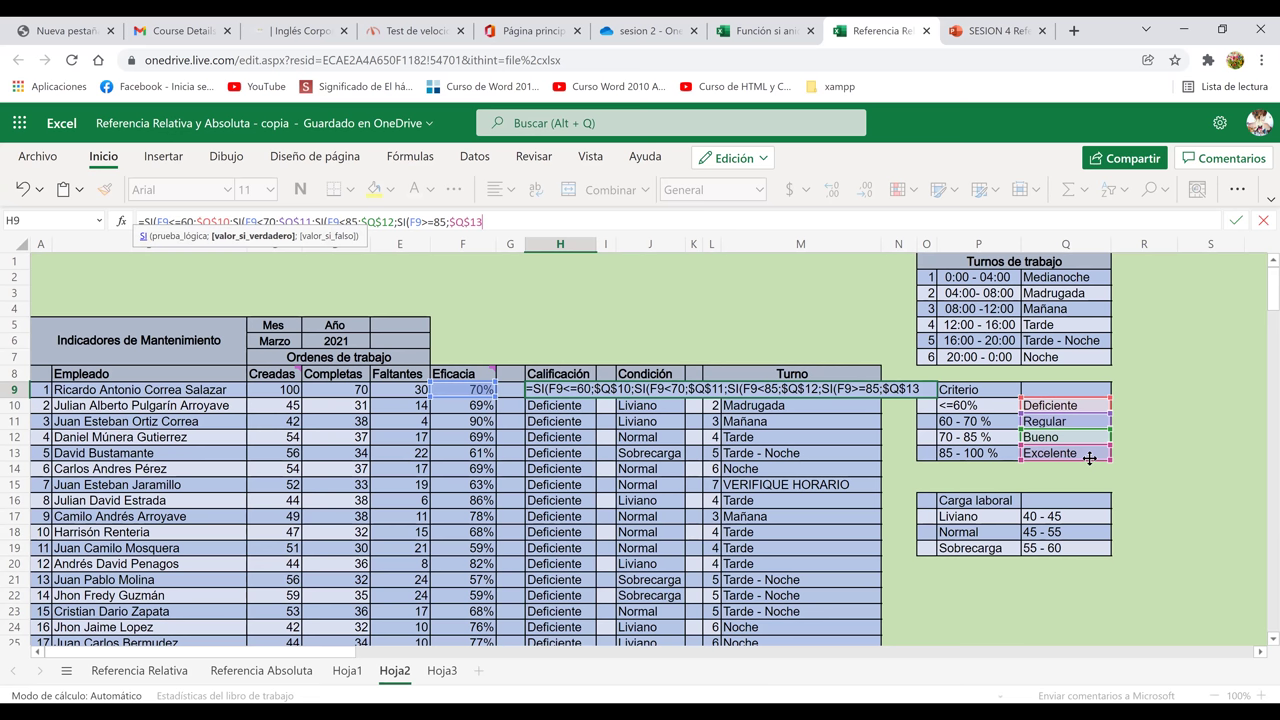
text()))))
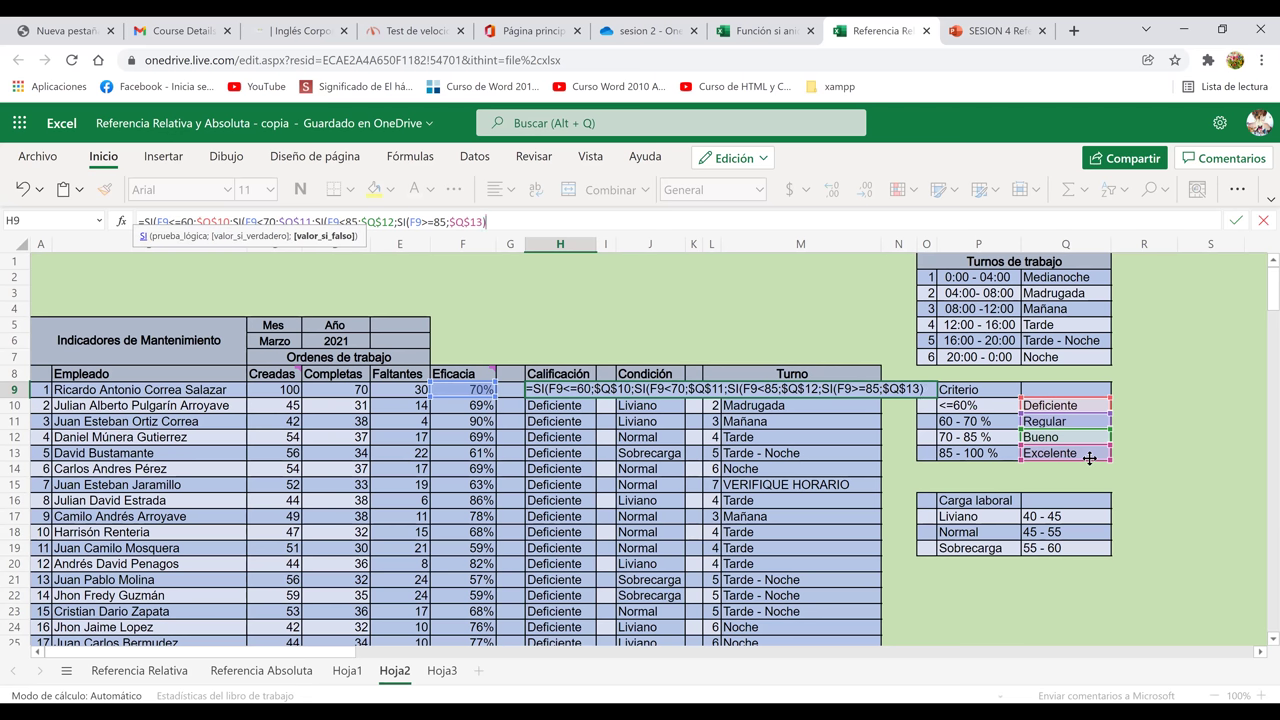
key(Return)
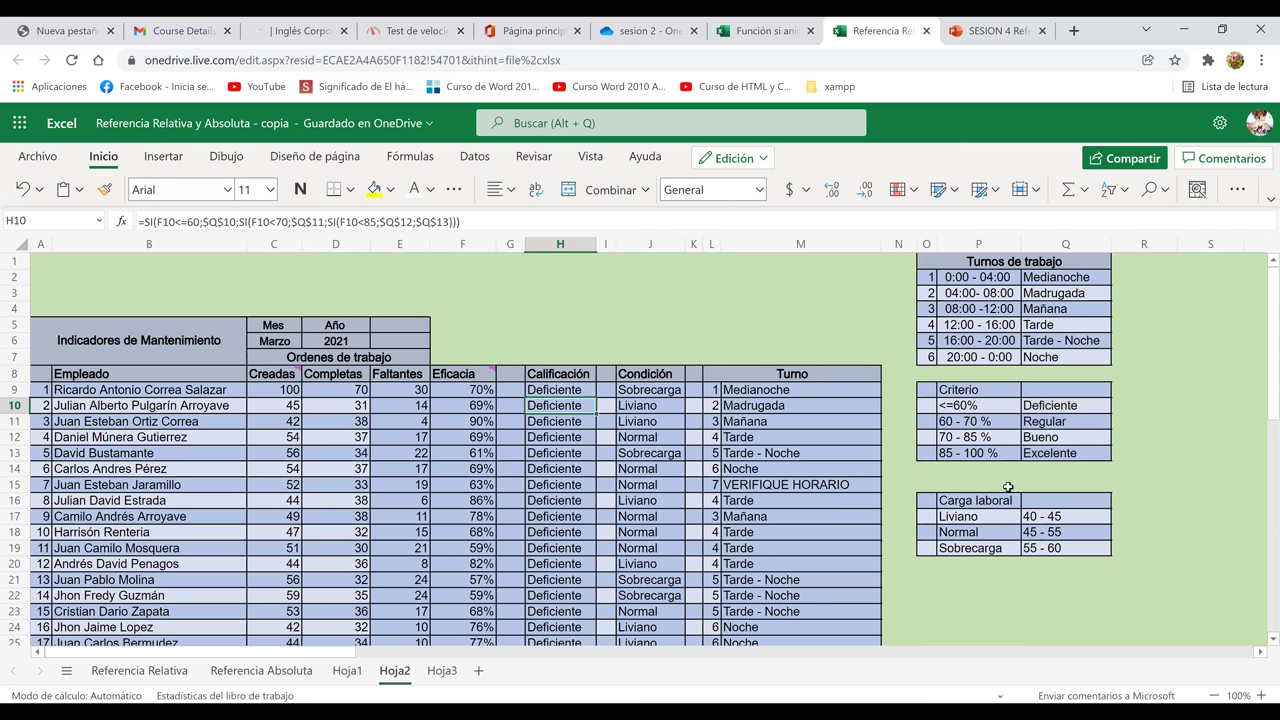
Fill the four-level SI formula from H9 down the Calificación column to H28.
click(569, 390)
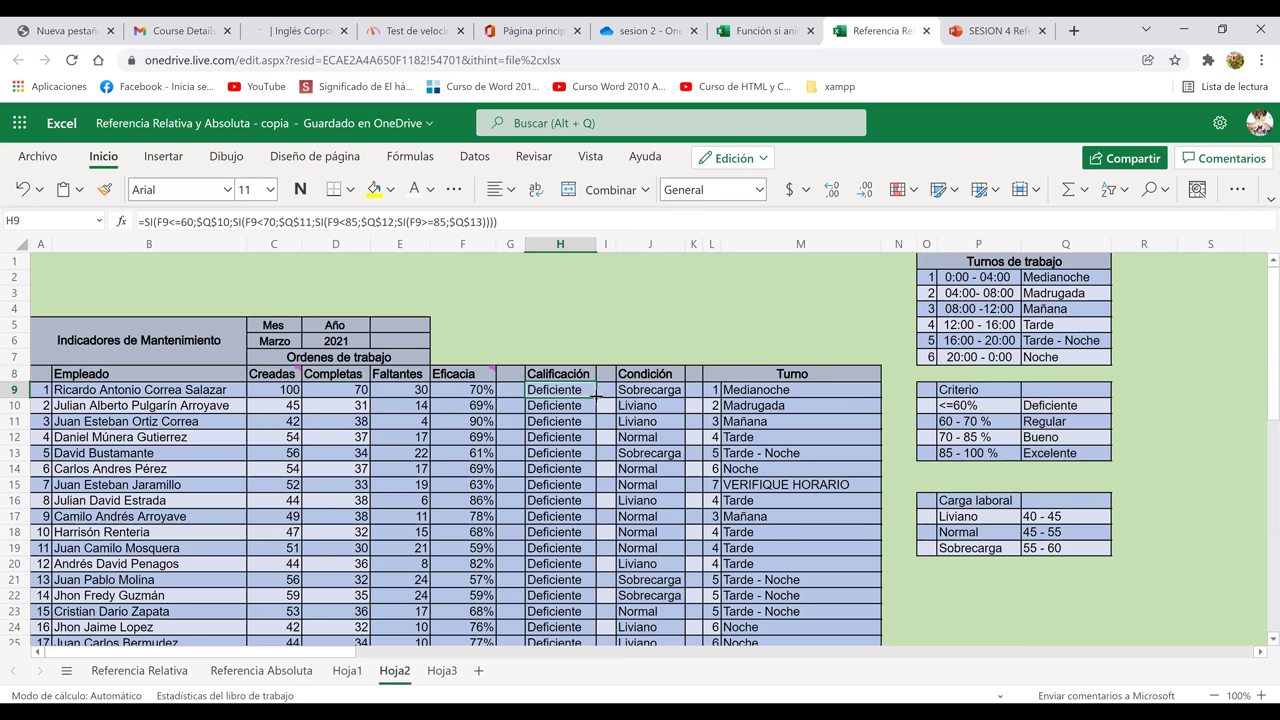
shift+click(557, 555)
scroll(555, 560, down, 3)
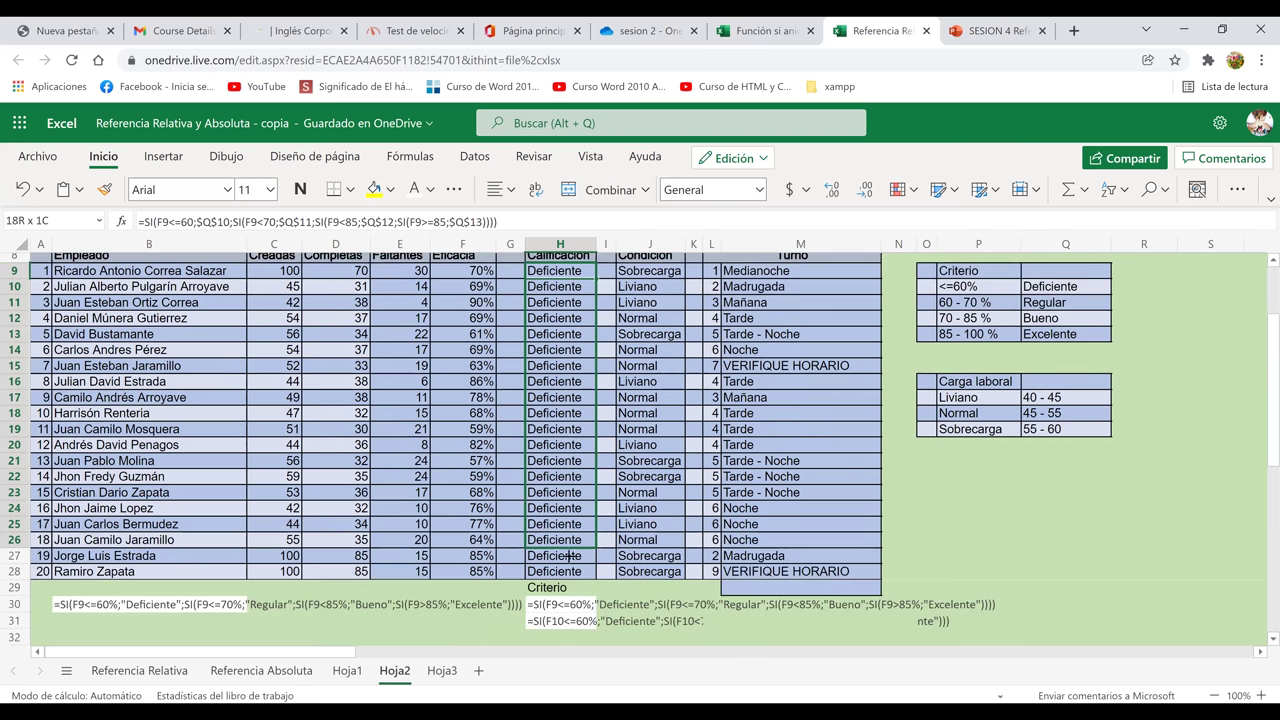
shift+click(566, 572)
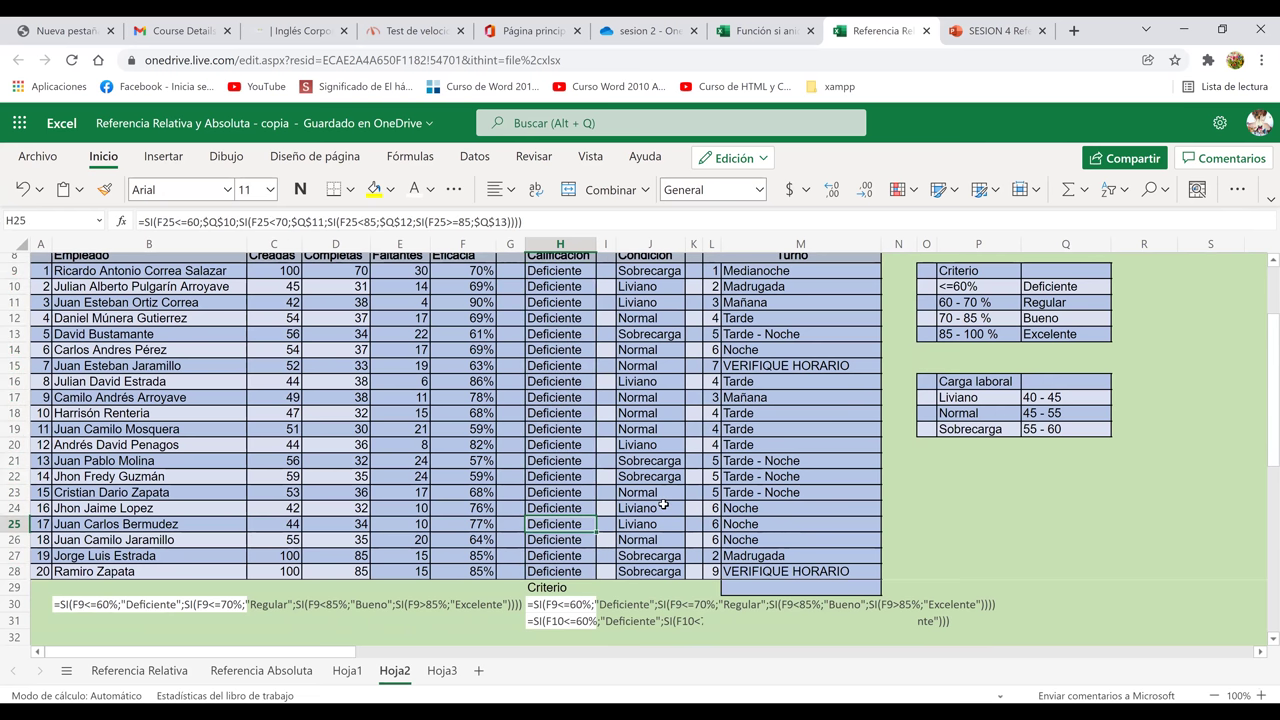
Examine the Condición formulas in J24 and J14 and compare the Calificación formulas in H9, H11 and H12.
click(663, 505)
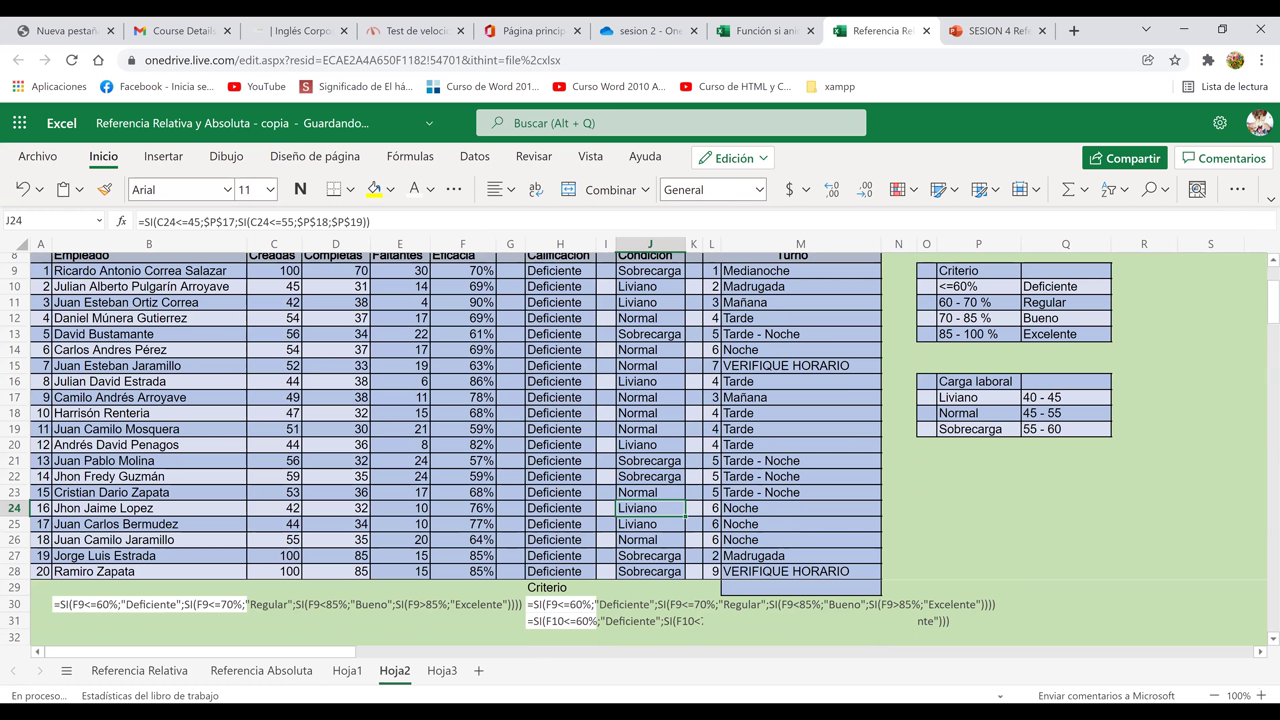
click(659, 344)
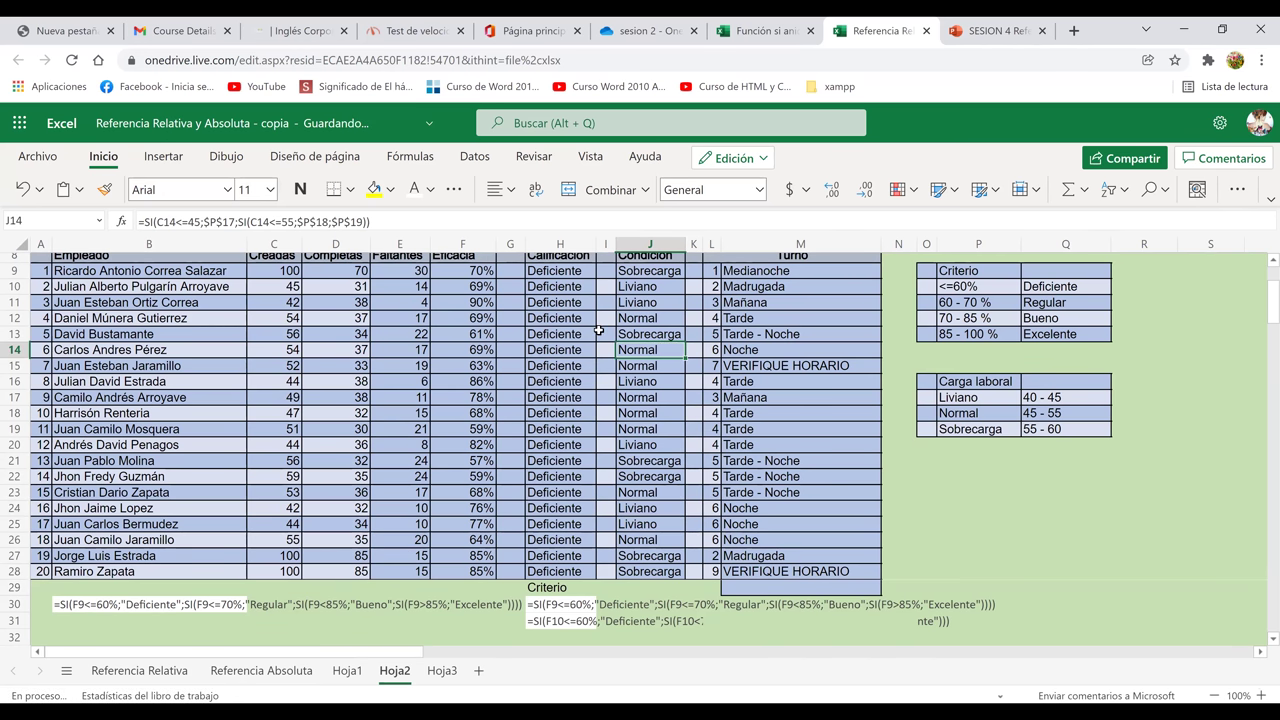
click(555, 309)
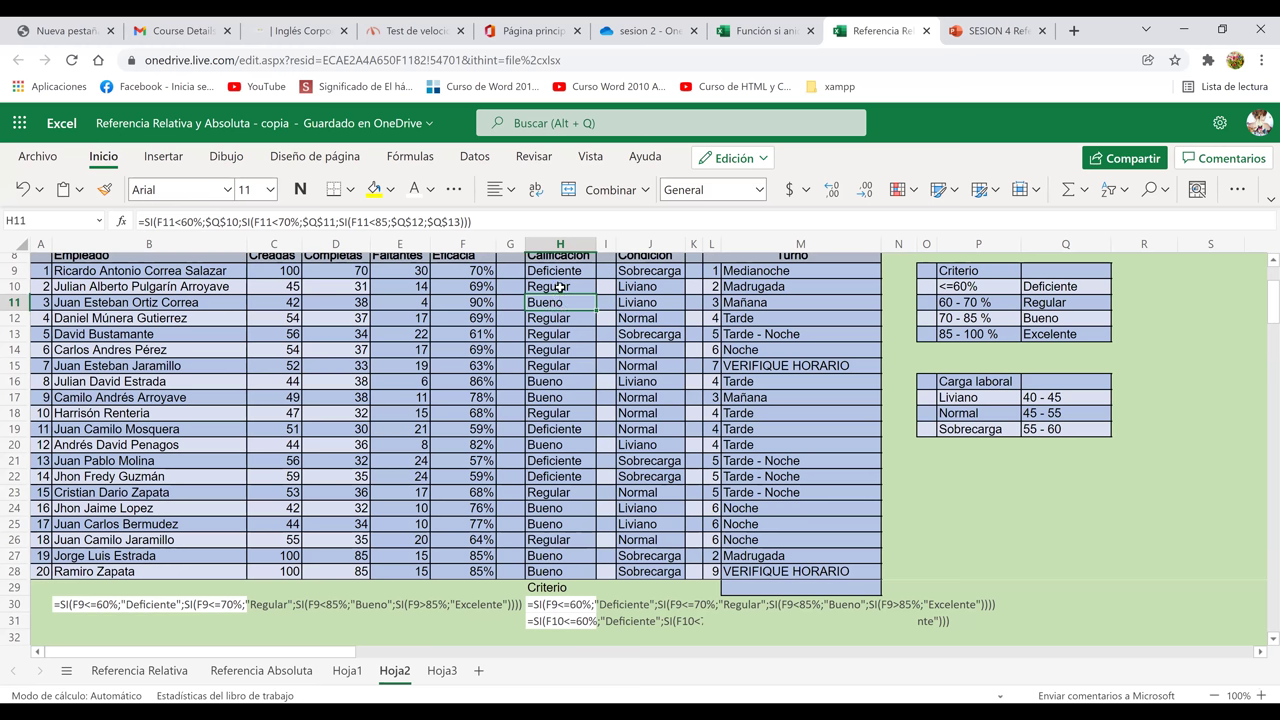
click(563, 270)
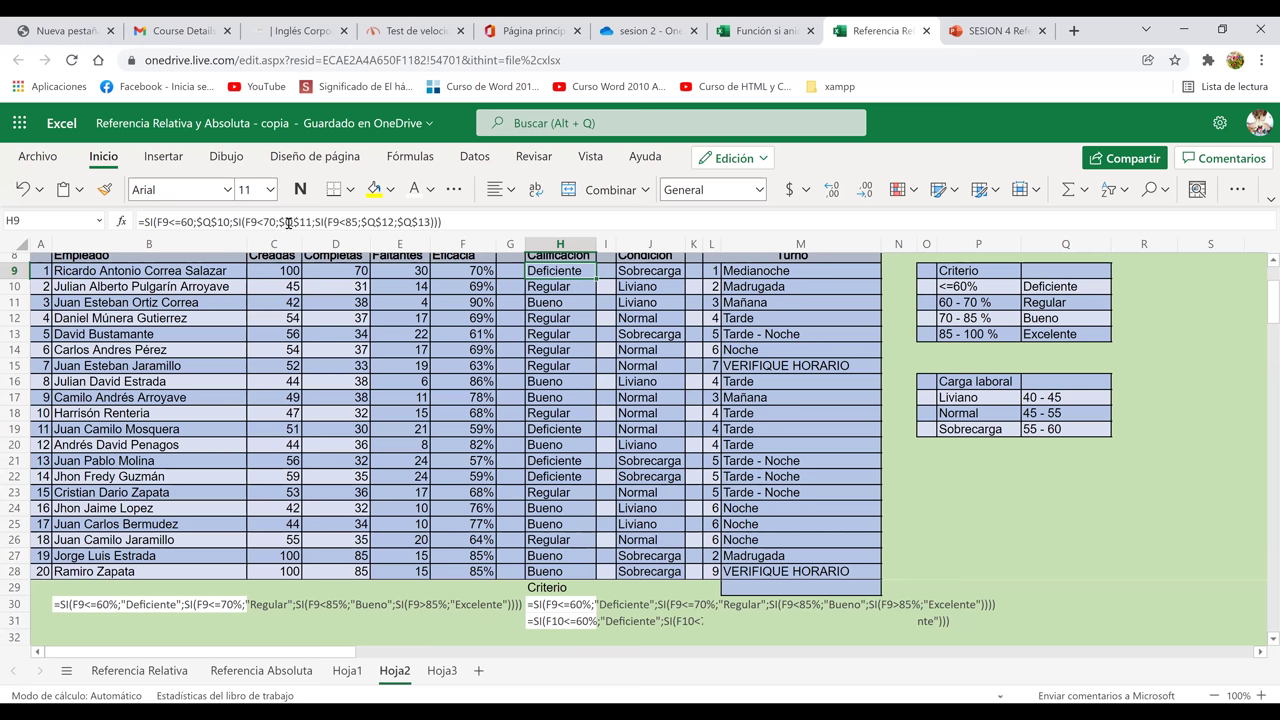
click(316, 222)
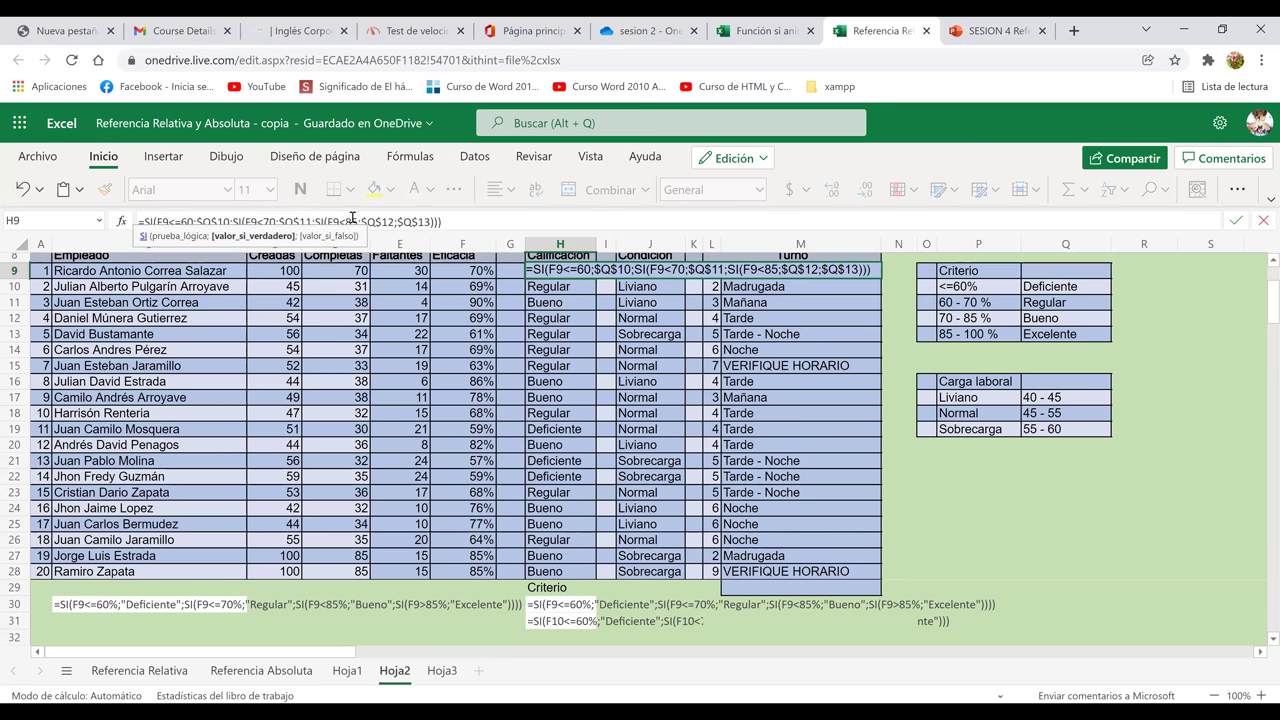
click(453, 223)
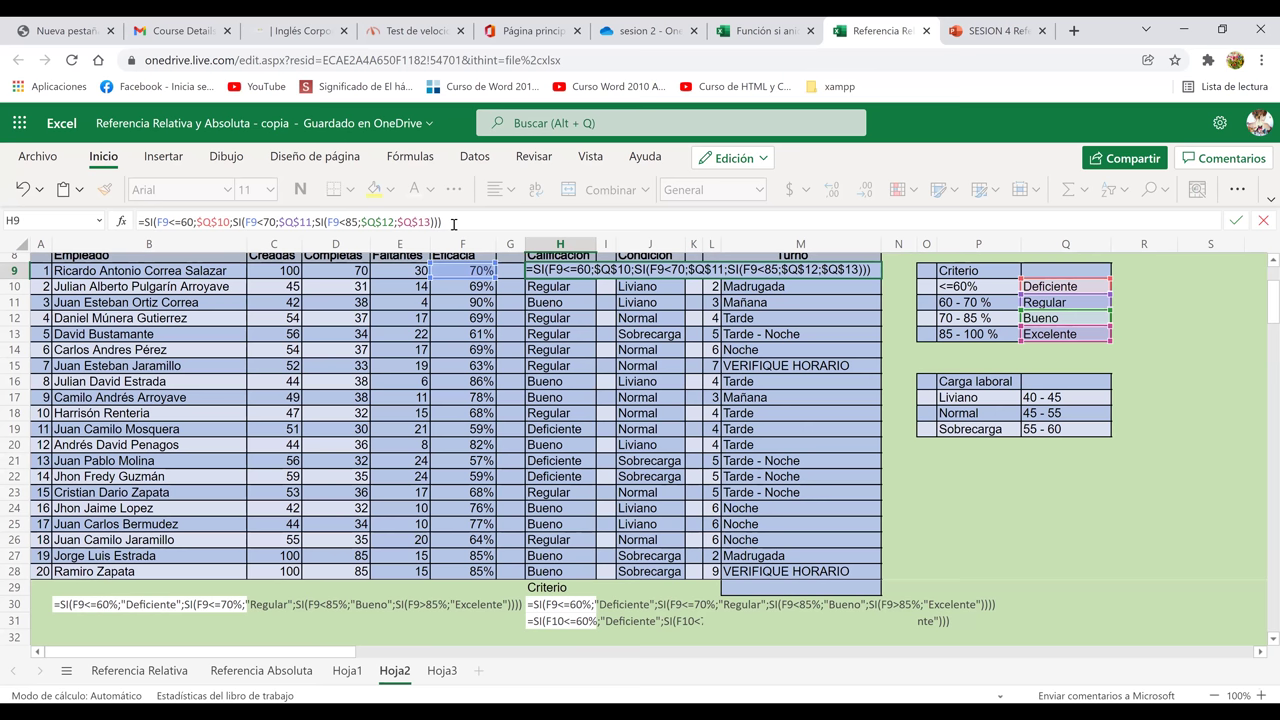
click(567, 268)
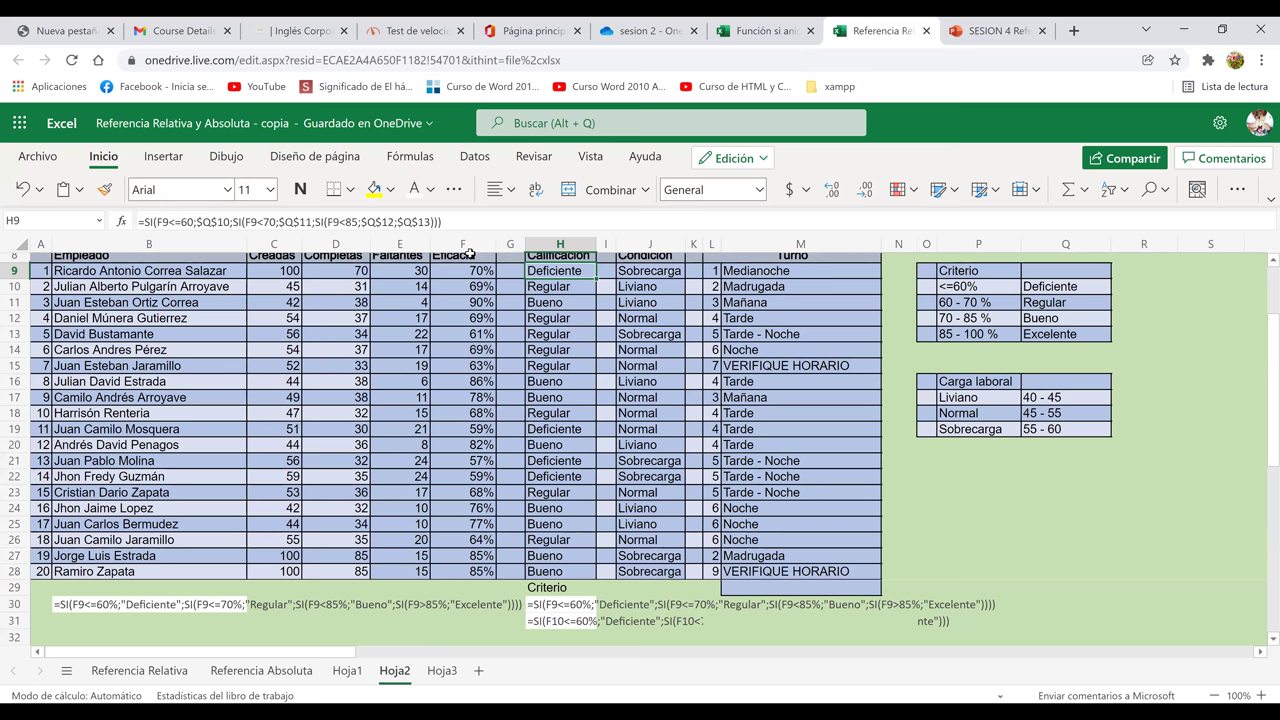
click(574, 322)
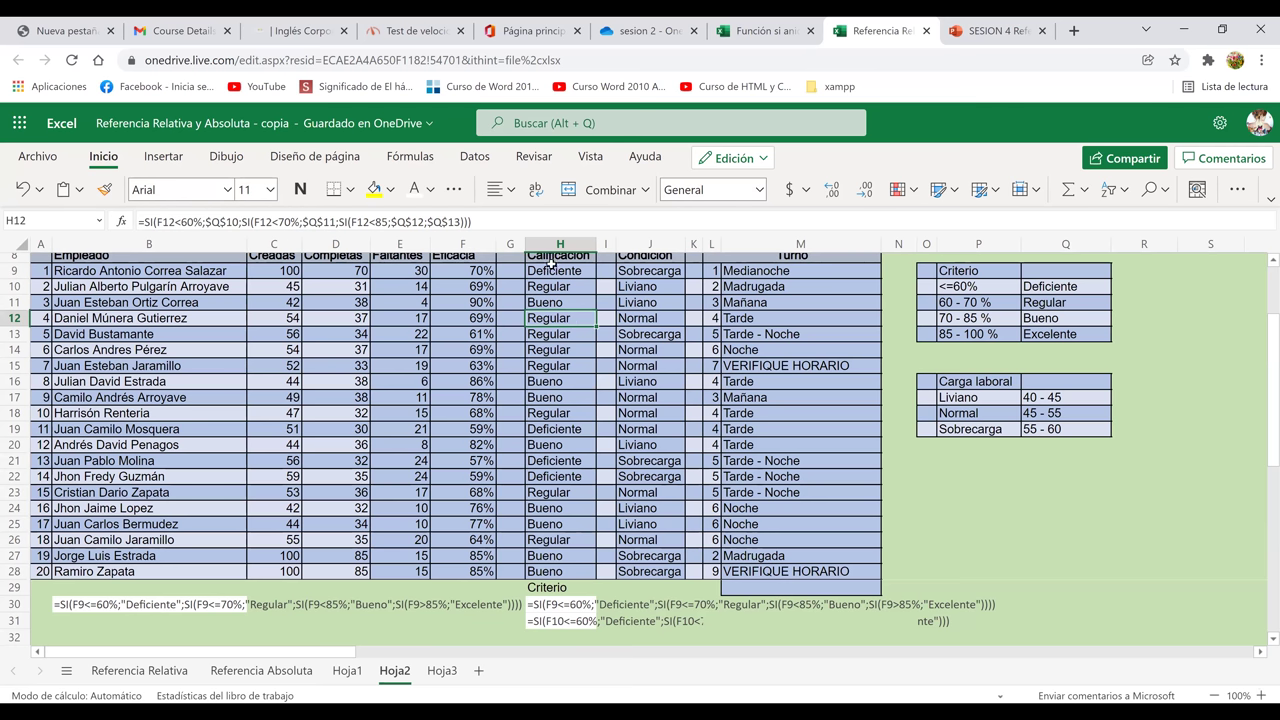
click(552, 283)
click(549, 271)
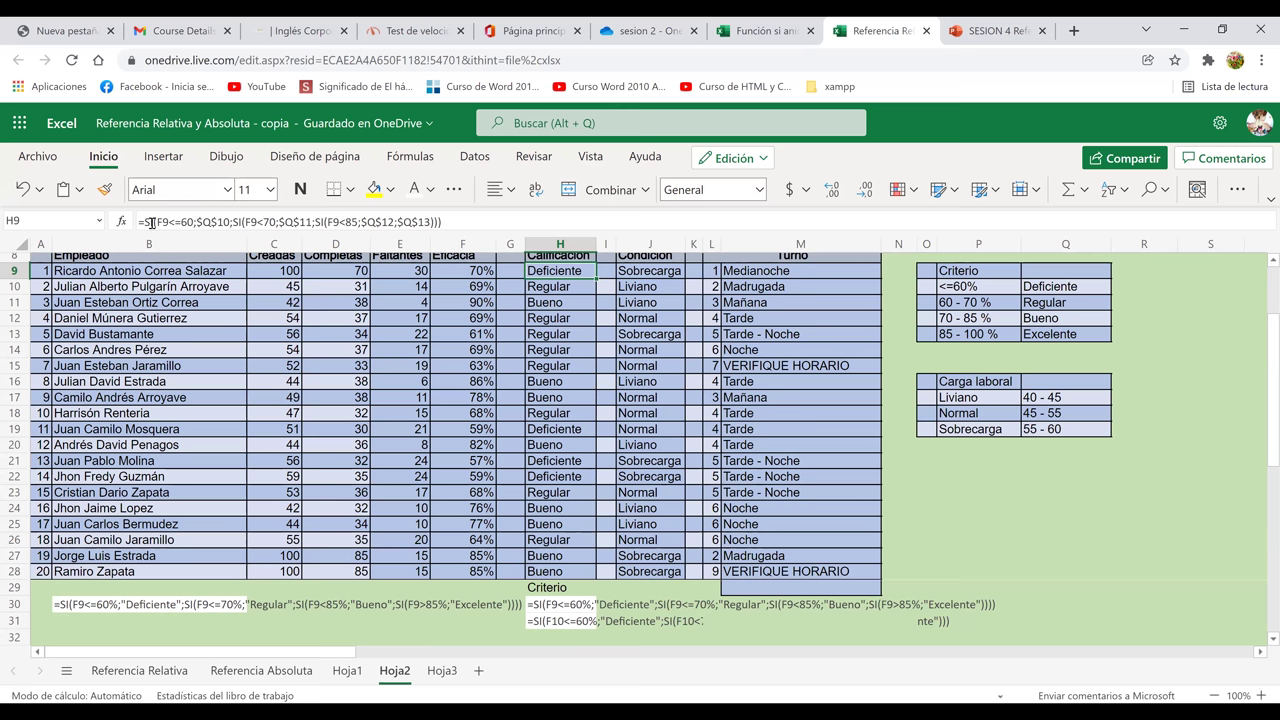
double_click(563, 270)
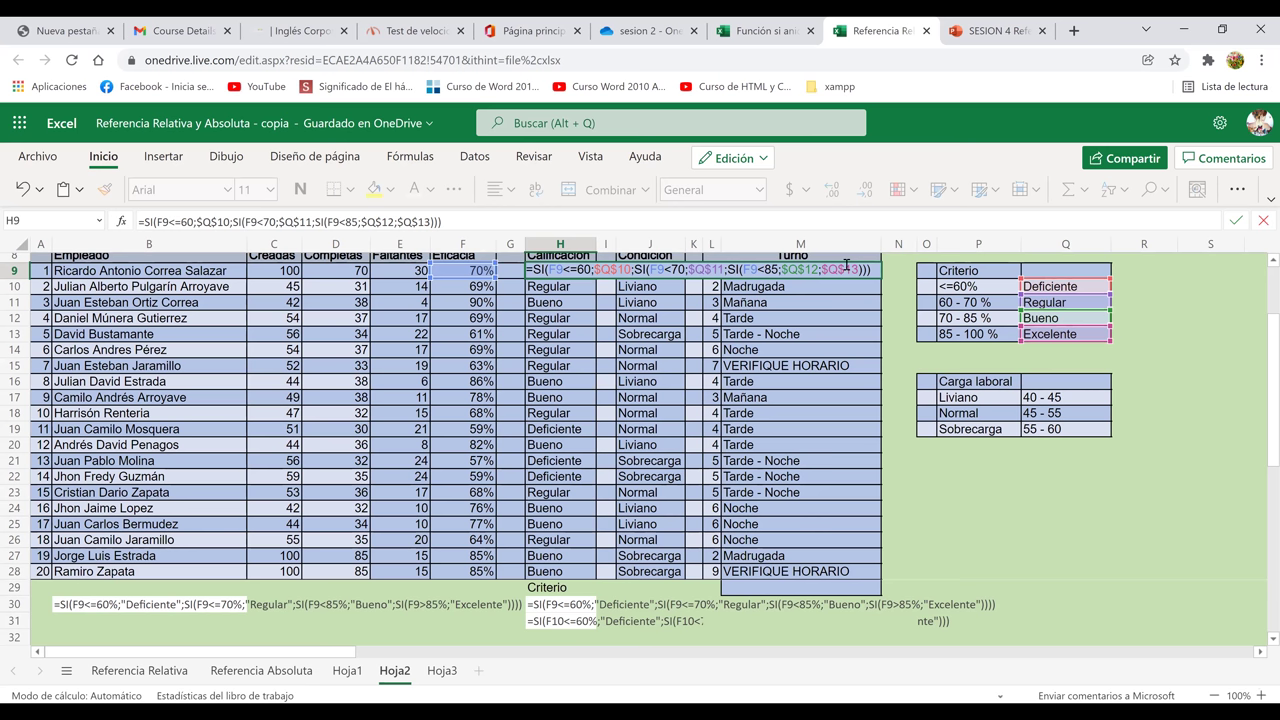
key(Return)
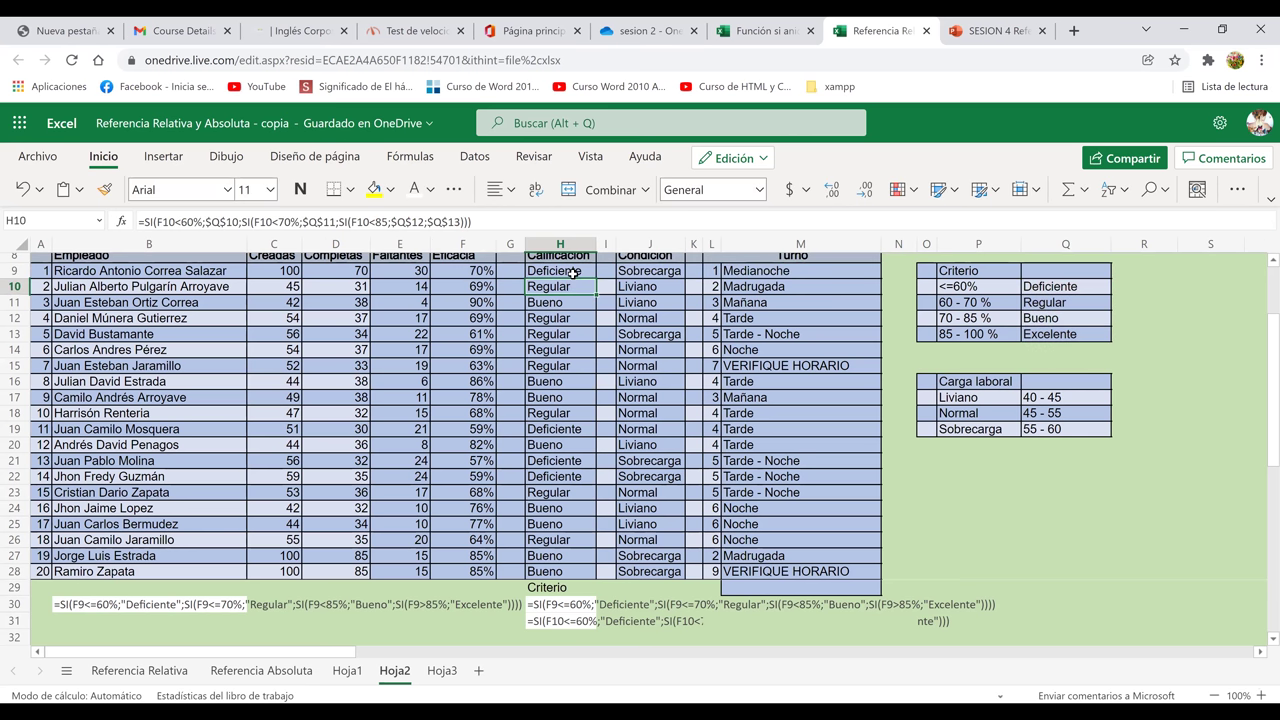
Try to fill the three-level SI formula from H9 down the Calificación column to H28.
click(573, 272)
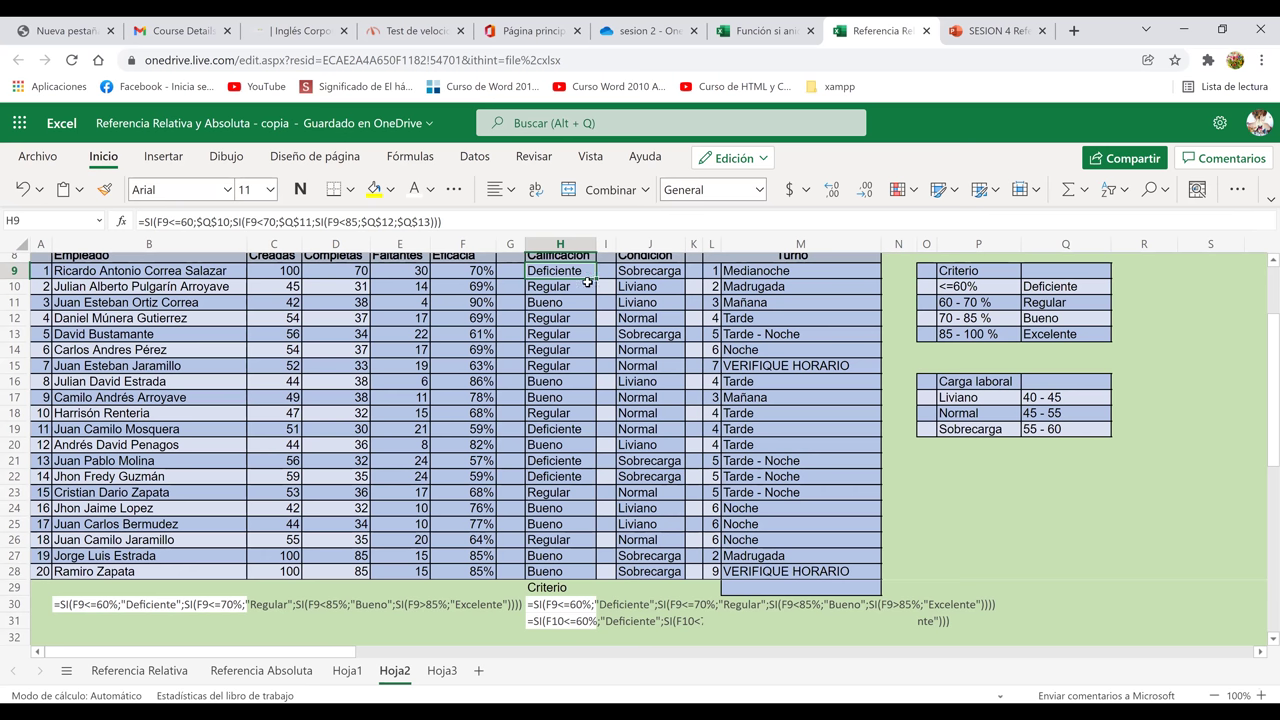
click(580, 286)
click(588, 279)
drag(590, 279, 548, 572)
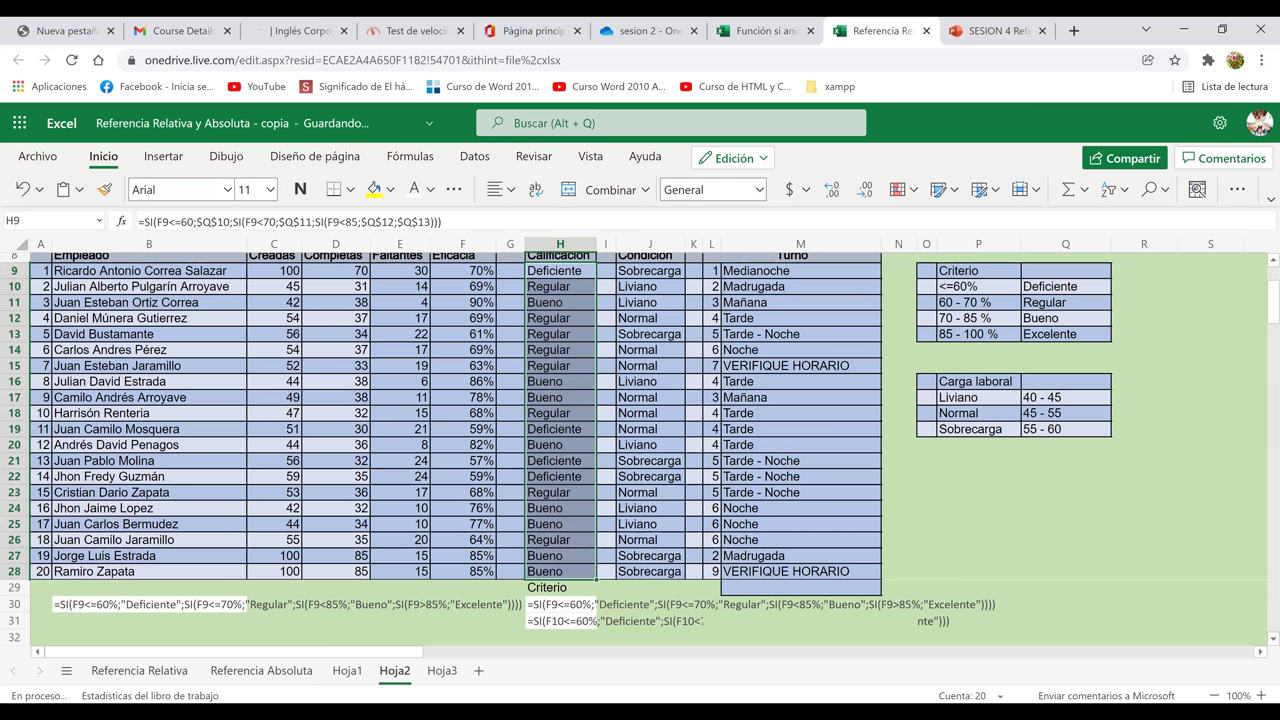
Enclose the $Q$10 reference in the H12 formula in quotation marks.
click(587, 489)
click(562, 318)
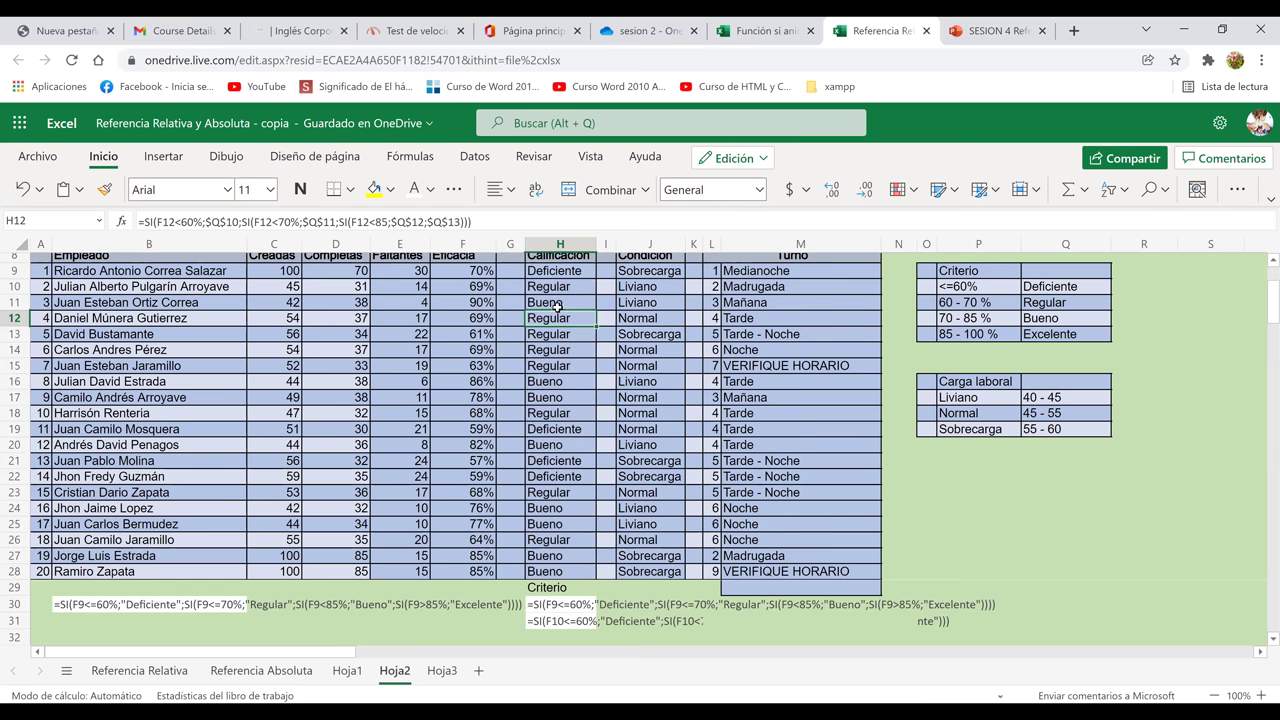
click(203, 221)
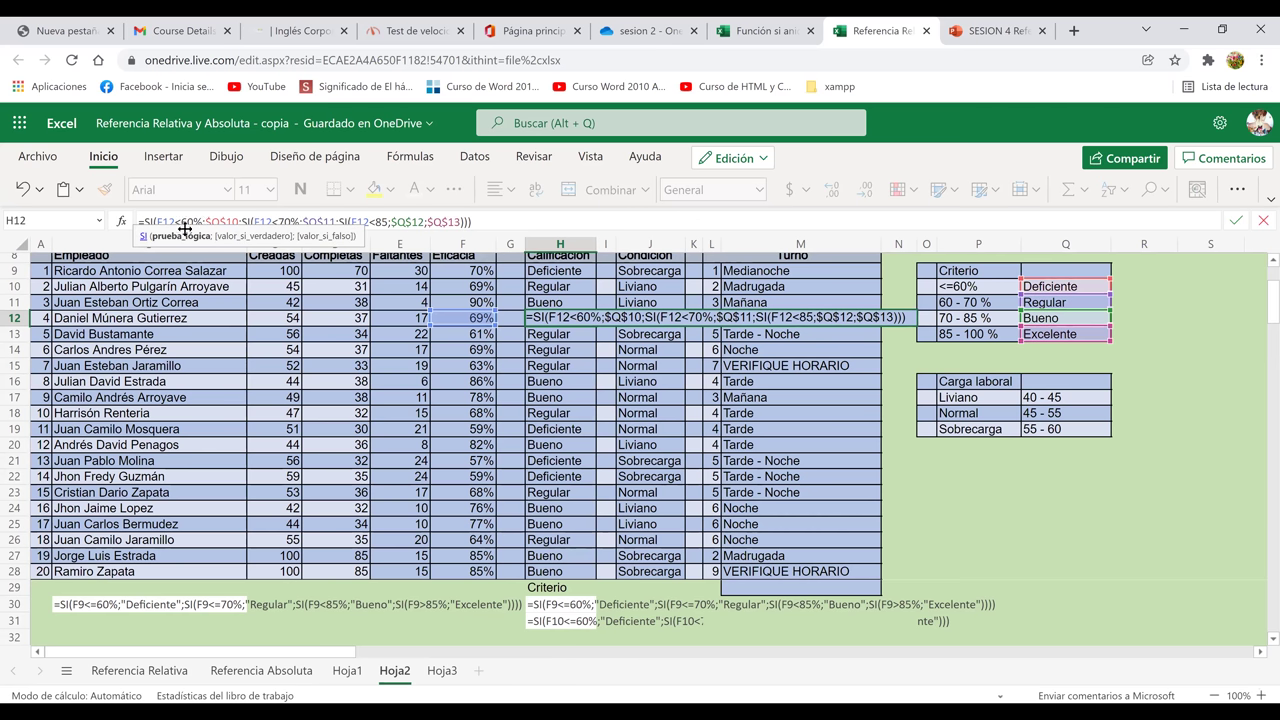
click(213, 221)
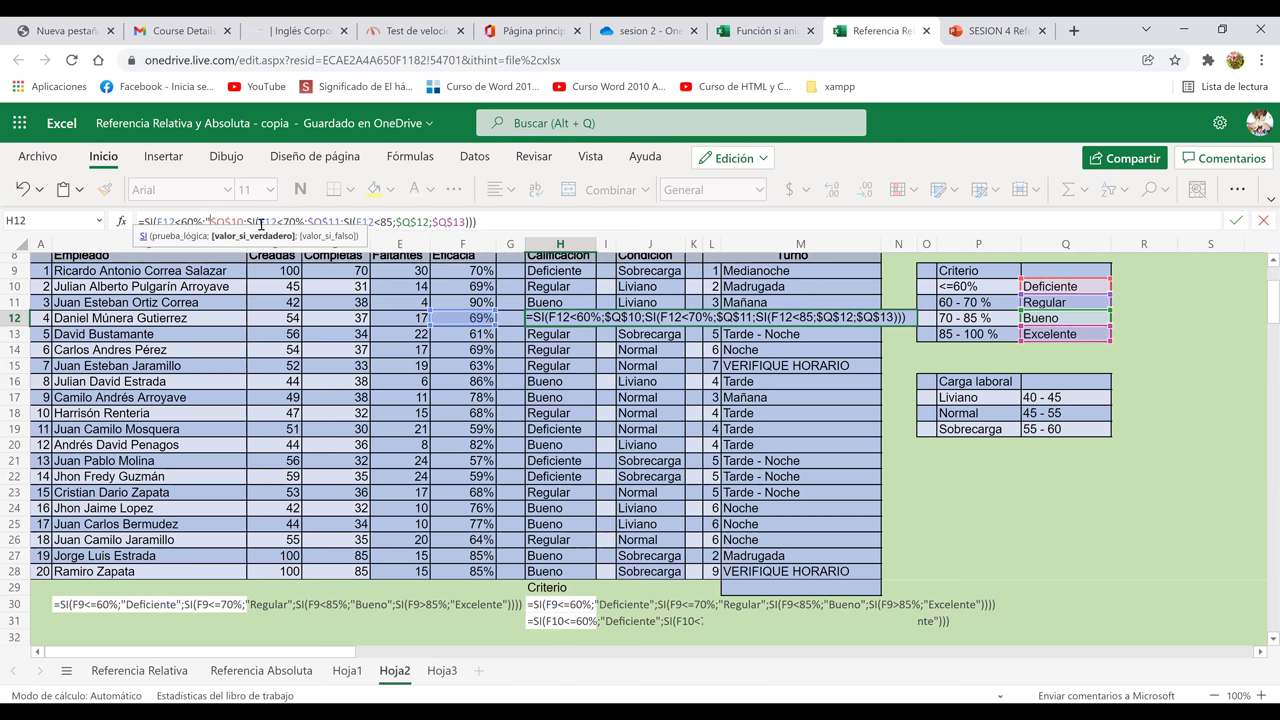
text(")
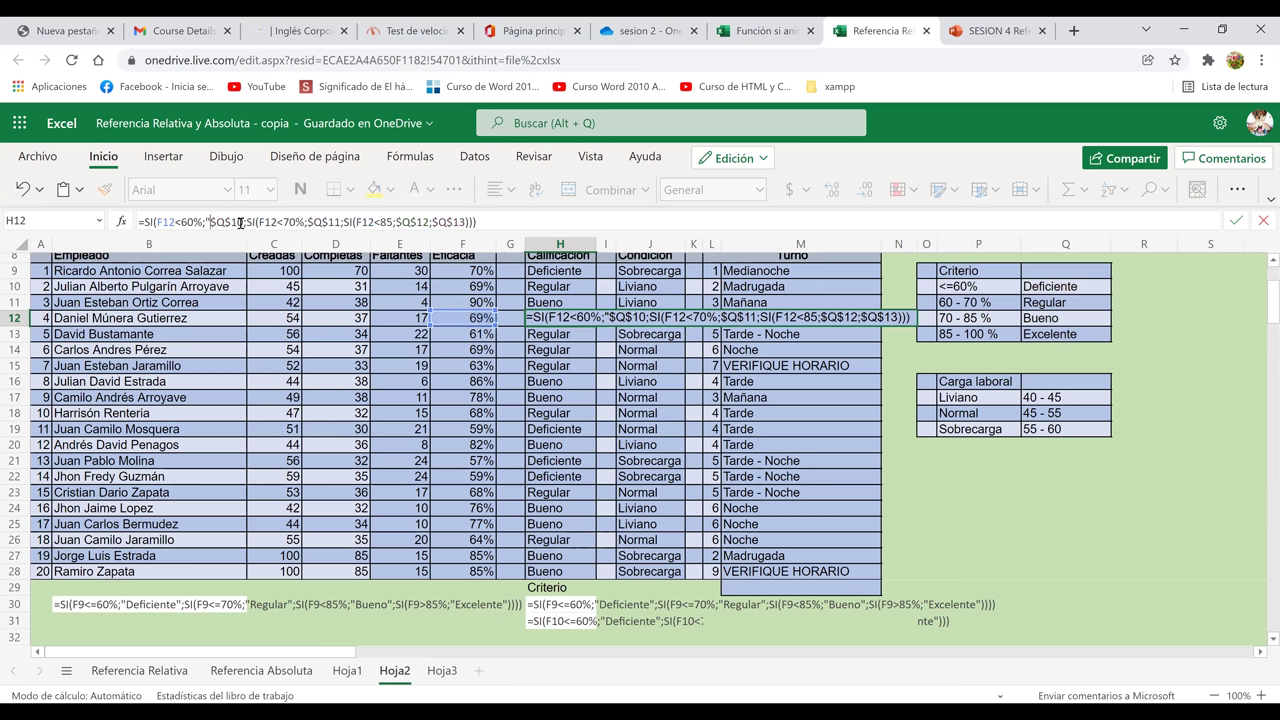
click(241, 222)
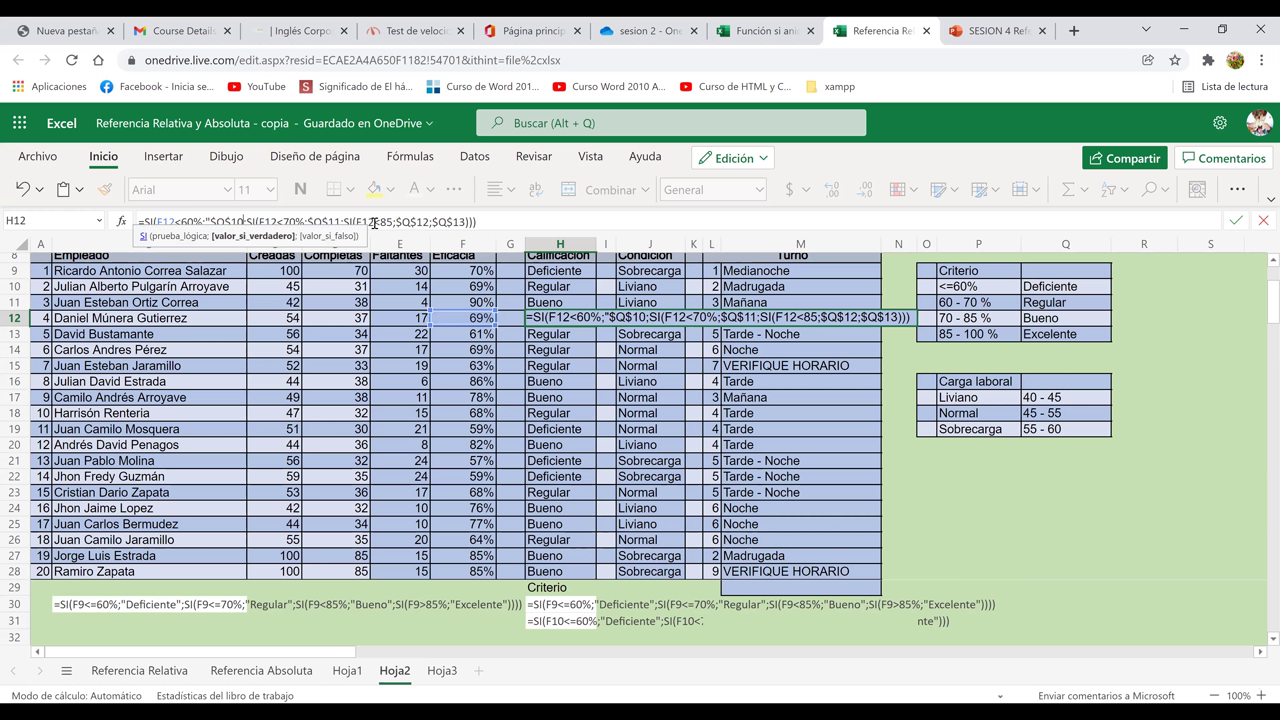
text(")
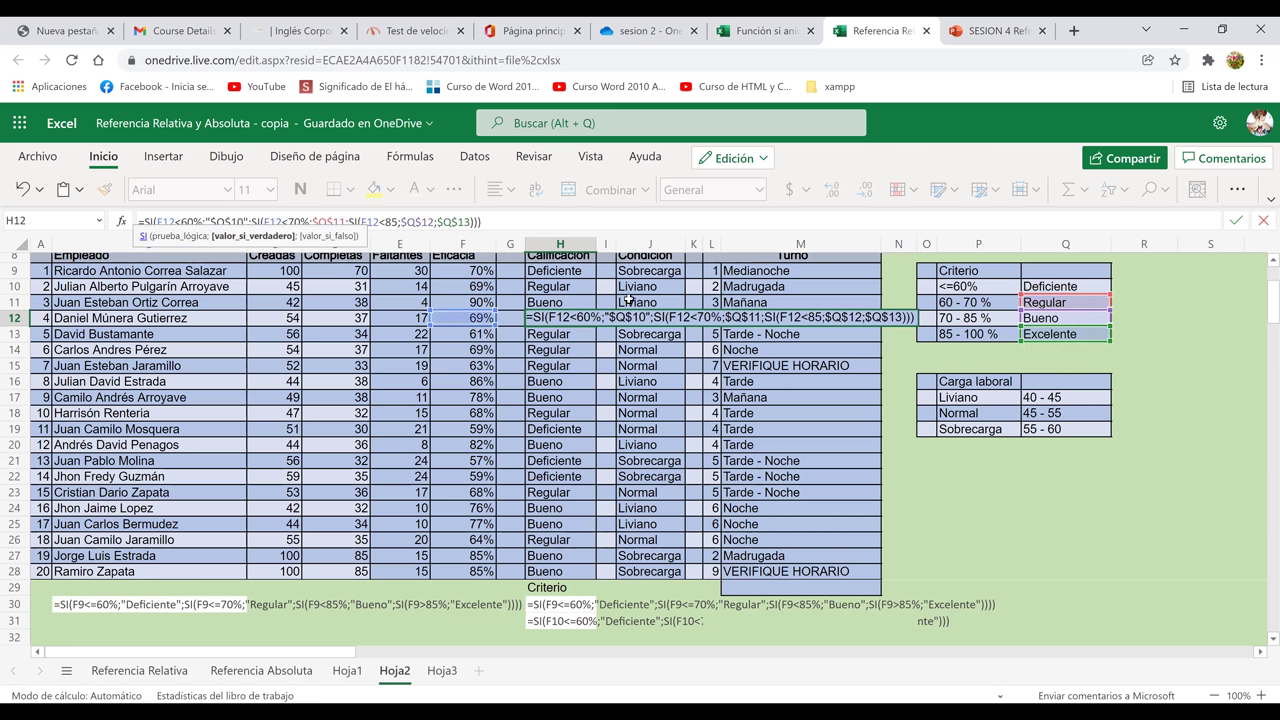
Delete the start of the H12 formula through the quoted $Q$10 reference and commit the remaining text.
key(BackSpace)
key(BackSpace)
key(BackSpace)
key(BackSpace)
key(BackSpace)
key(BackSpace)
key(BackSpace)
key(BackSpace)
key(BackSpace)
key(BackSpace)
key(BackSpace)
key(BackSpace)
key(BackSpace)
key(BackSpace)
key(BackSpace)
key(BackSpace)
key(BackSpace)
key(BackSpace)
key(BackSpace)
click(1209, 432)
Add percent signs to the 60, 70 and 85 thresholds in the nested SI formula in H9.
scroll(1270, 300, up, 2)
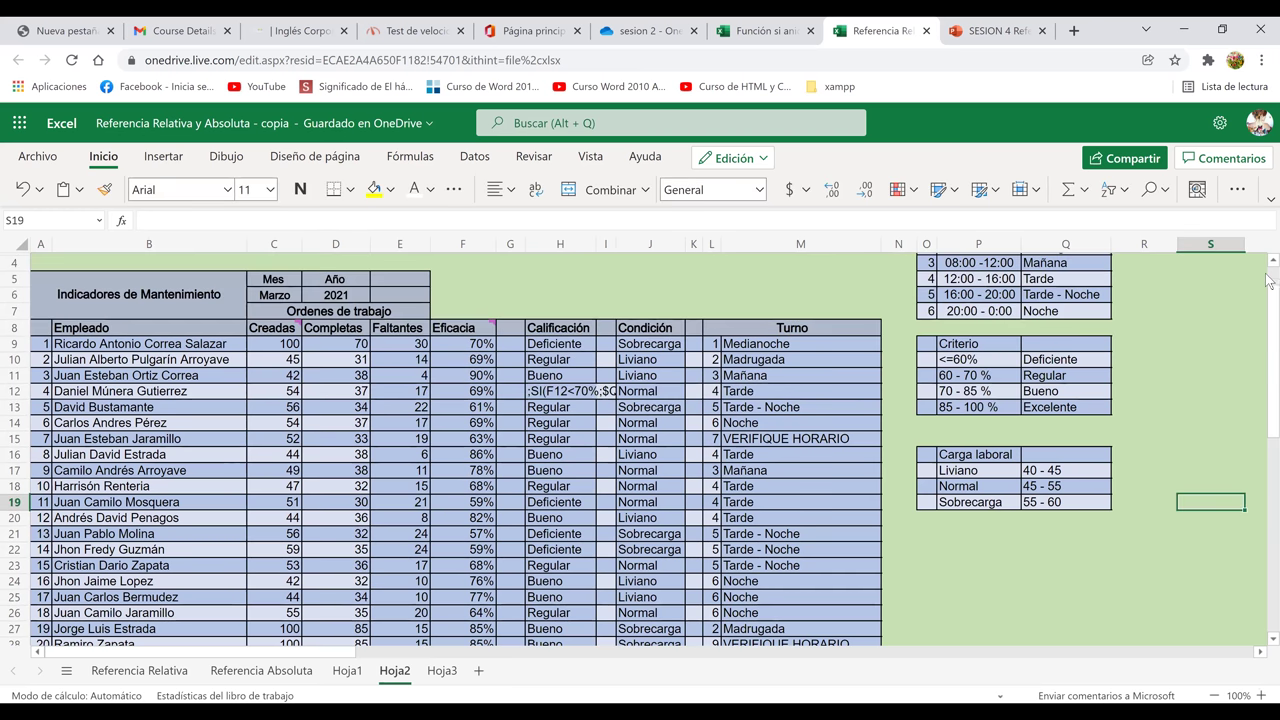
scroll(640, 408, up, 1)
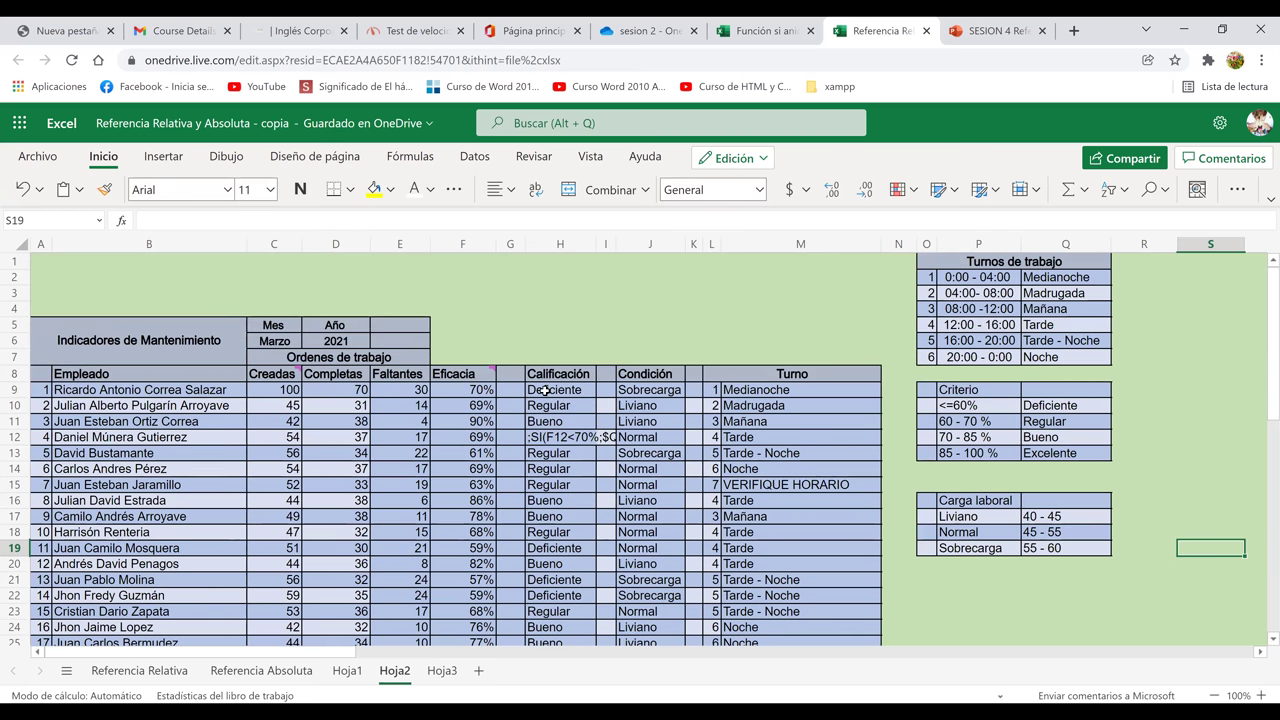
click(545, 390)
double_click(545, 390)
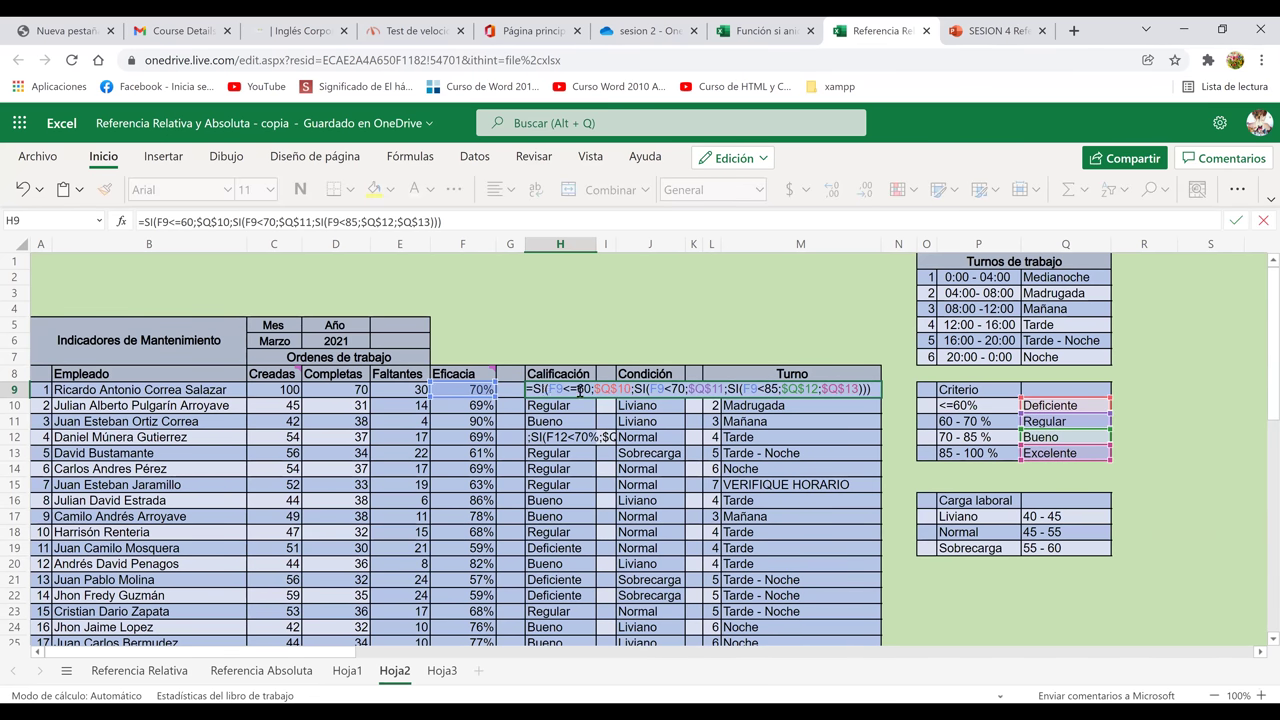
click(593, 389)
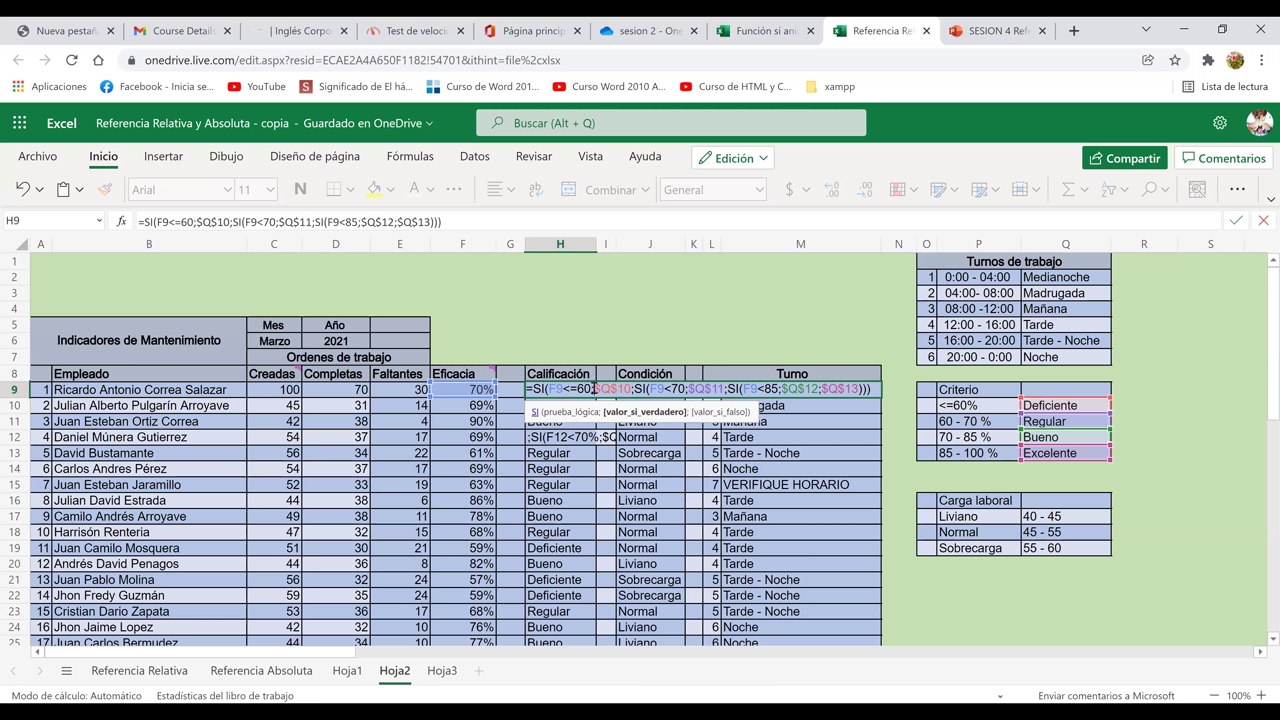
click(594, 389)
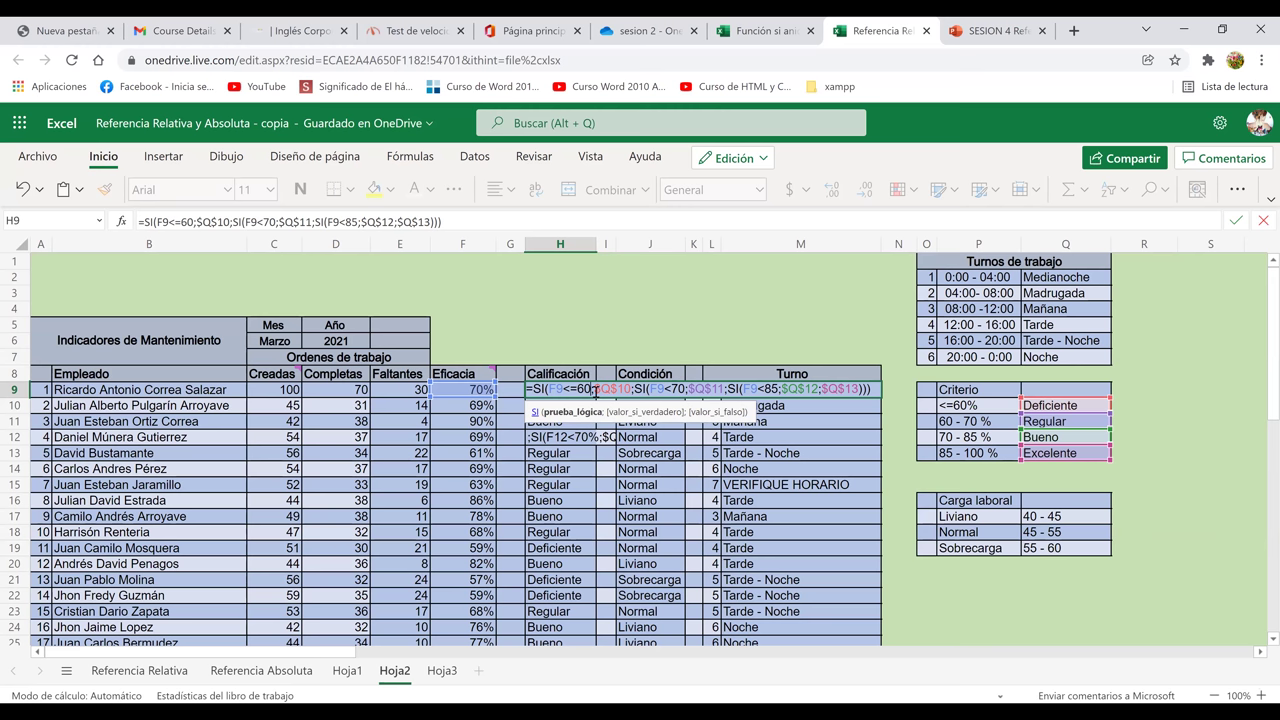
text(%)
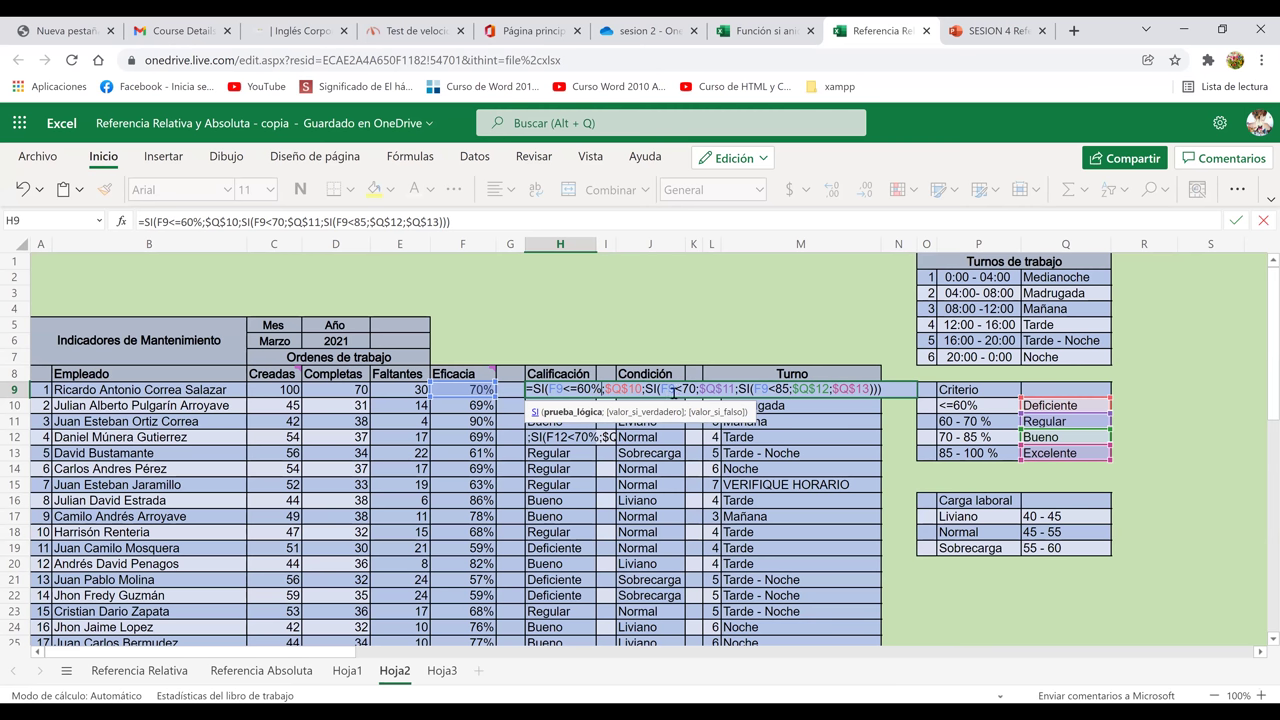
text(%)
text(%)
key(Return)
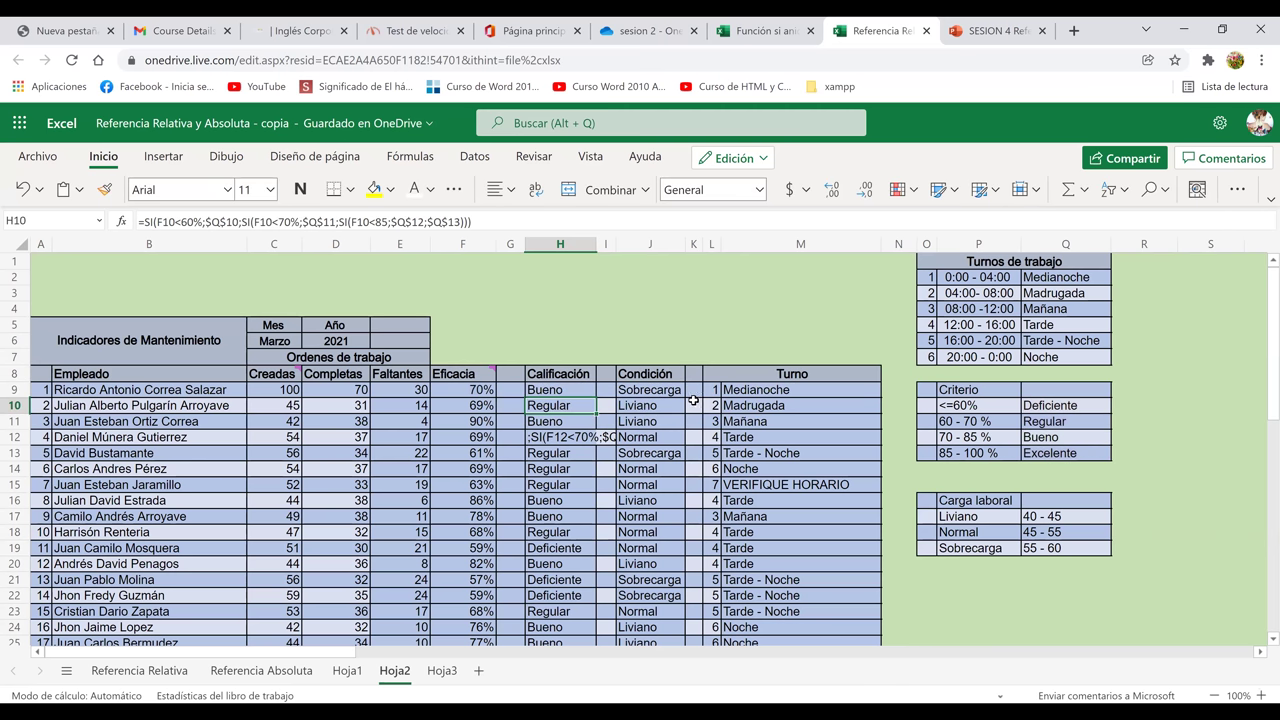
Fill the corrected Calificación formula from H9 down to H28.
click(660, 388)
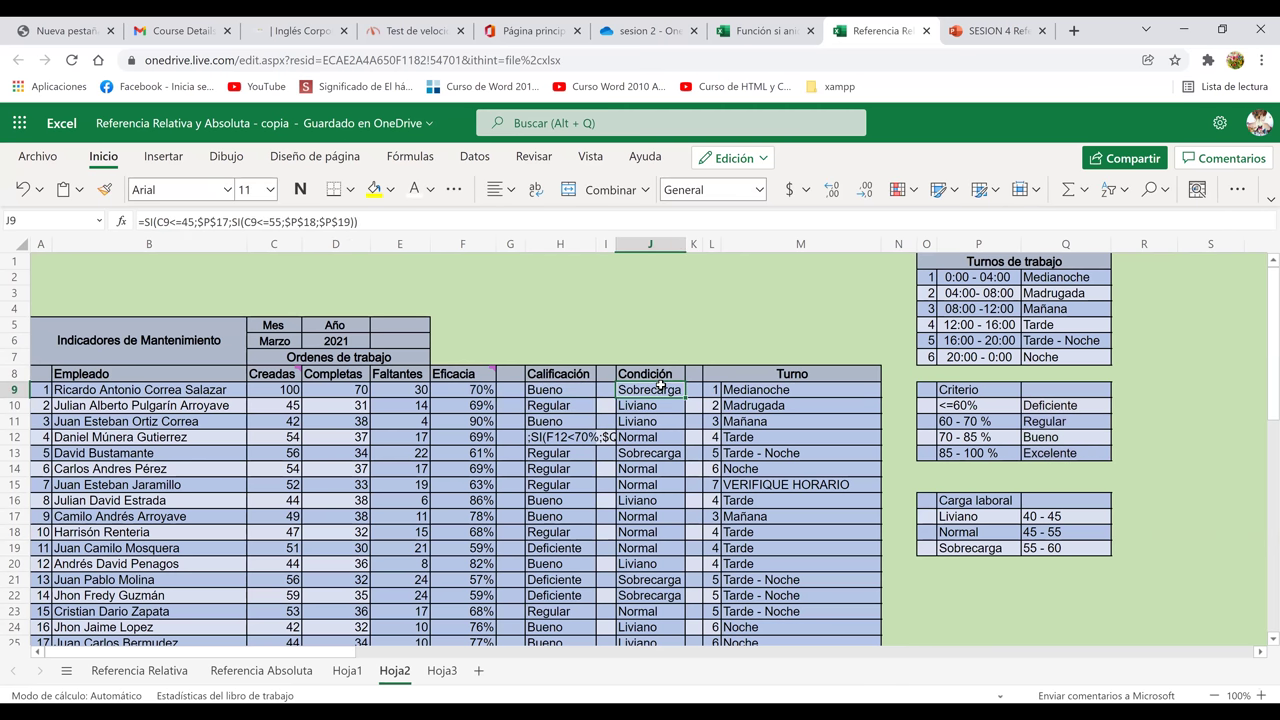
click(581, 392)
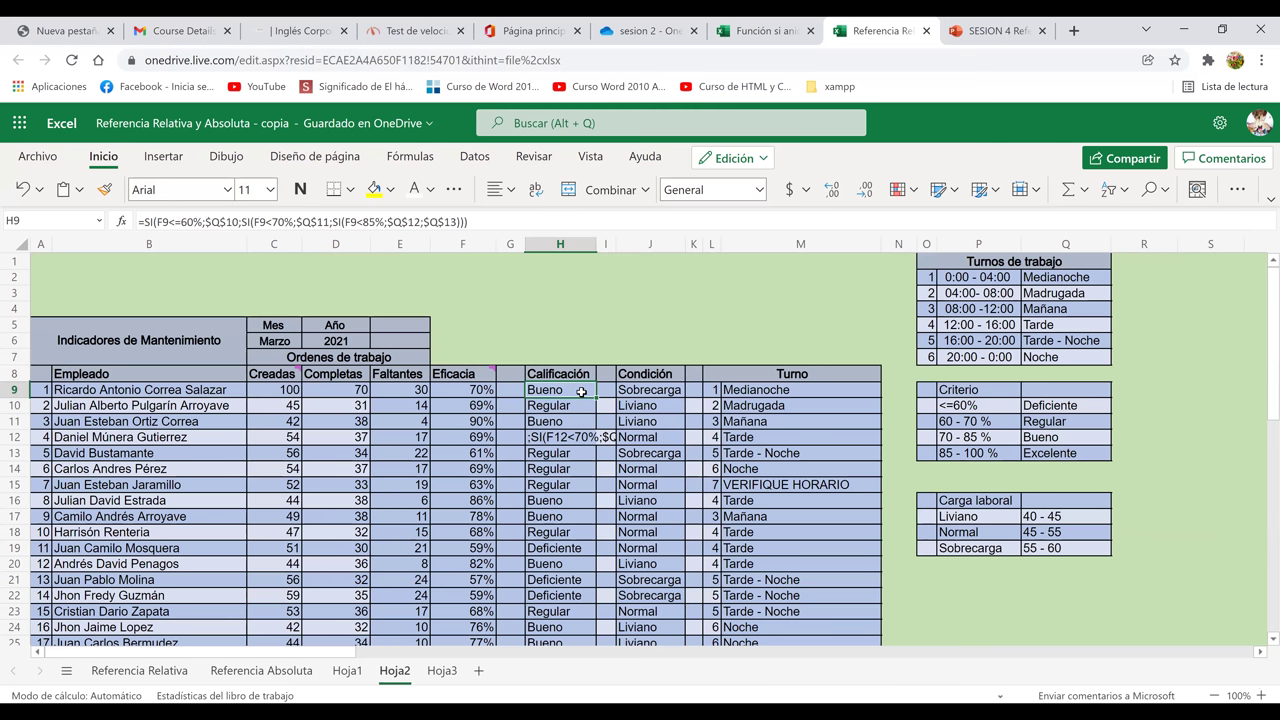
drag(596, 397, 582, 474)
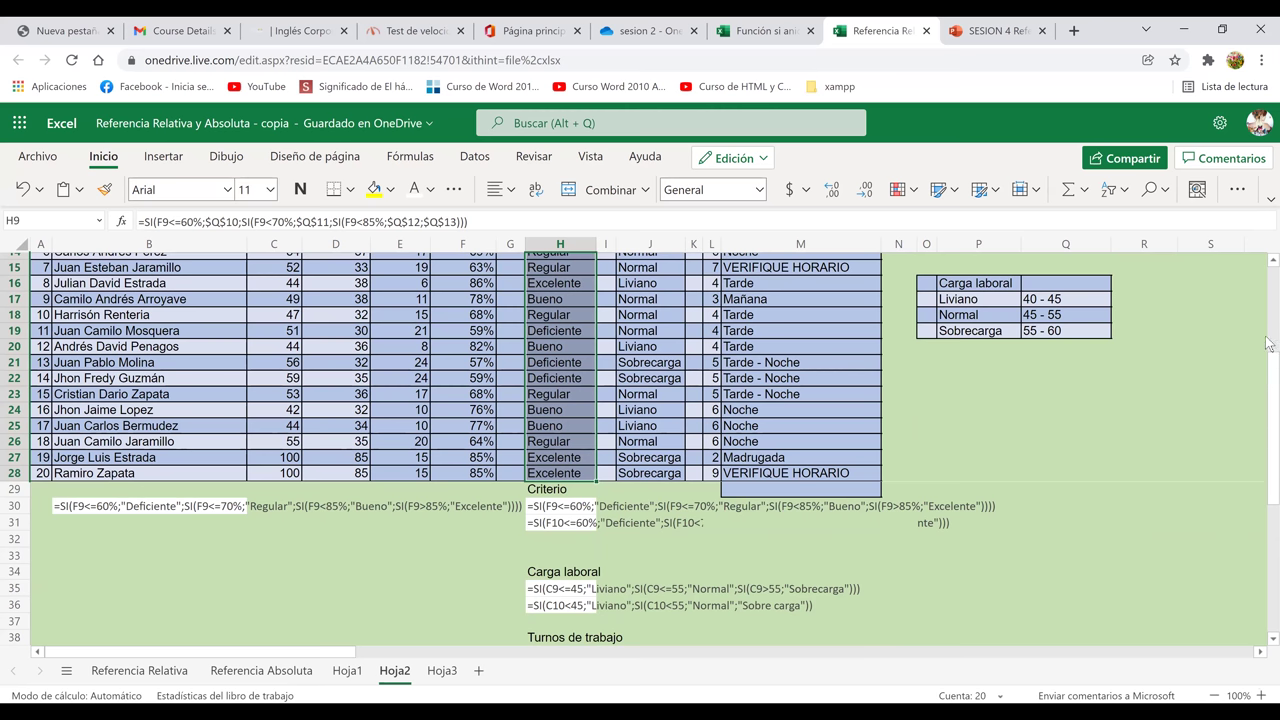
Check the Calificación formulas and ratings in H9 and H10 against the Criterio table and the Eficacia percentages.
scroll(1268, 300, up, 2)
scroll(911, 442, up, 3)
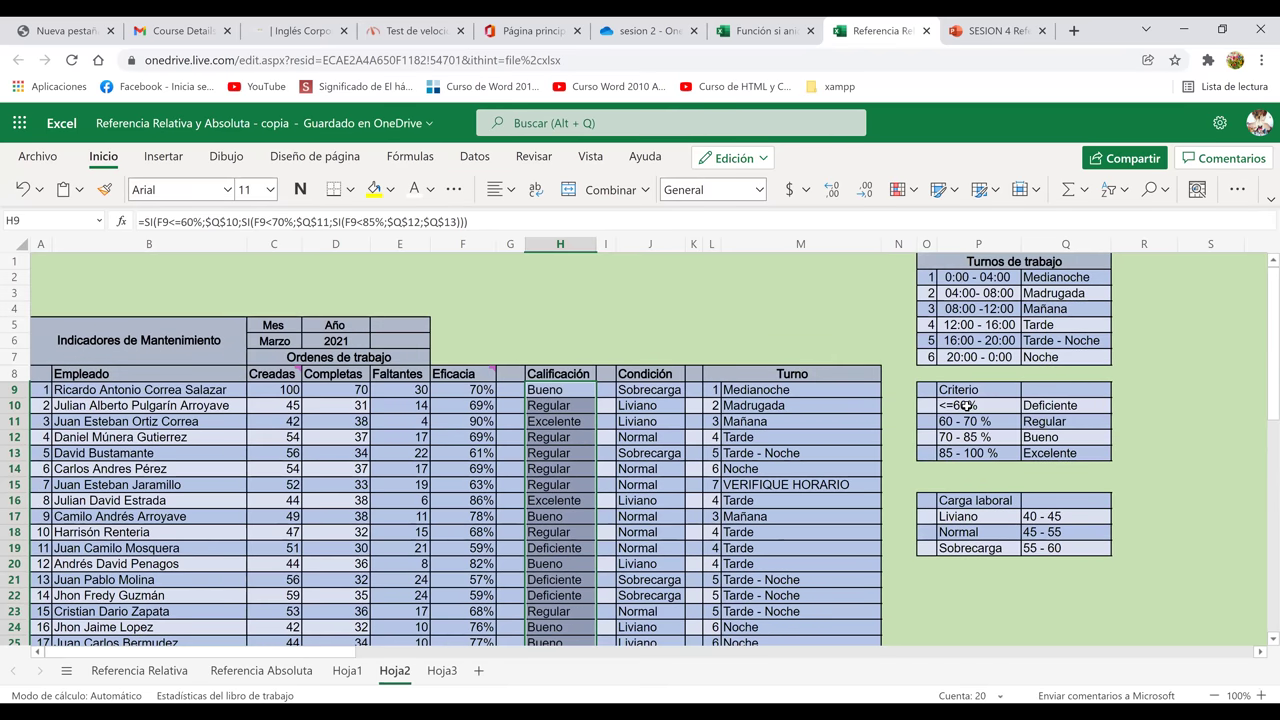
click(965, 405)
click(538, 390)
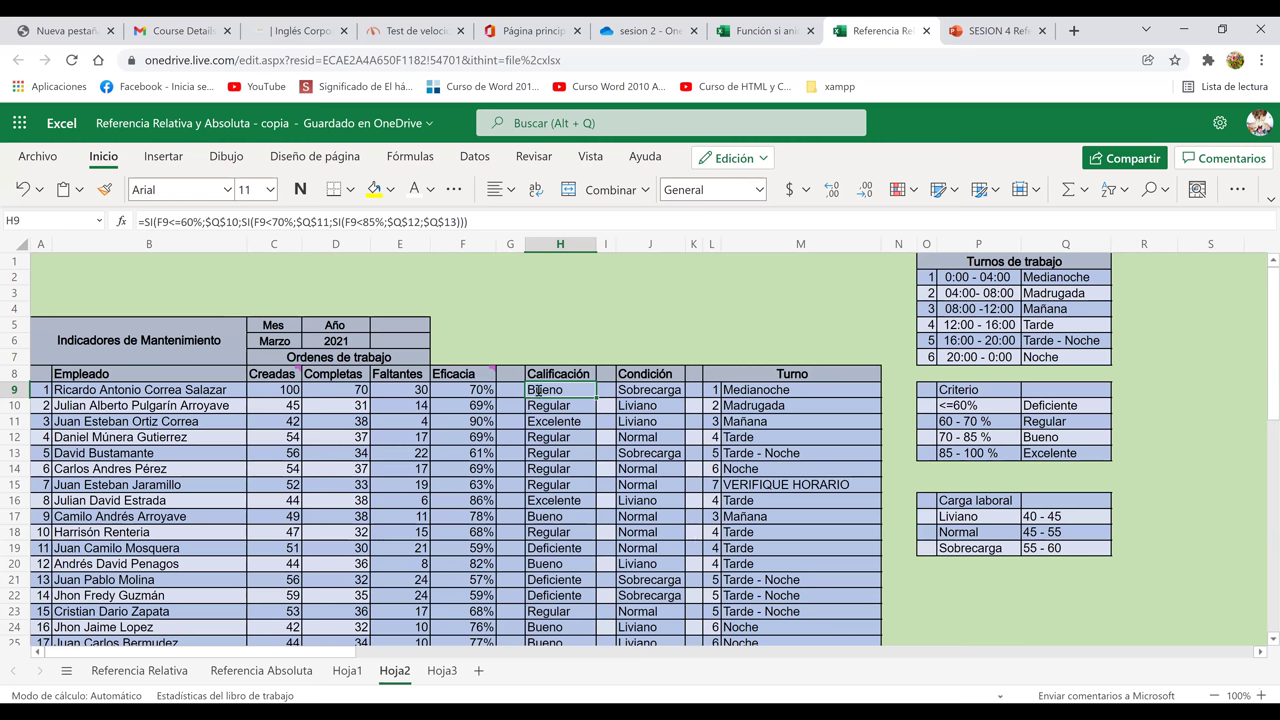
double_click(538, 390)
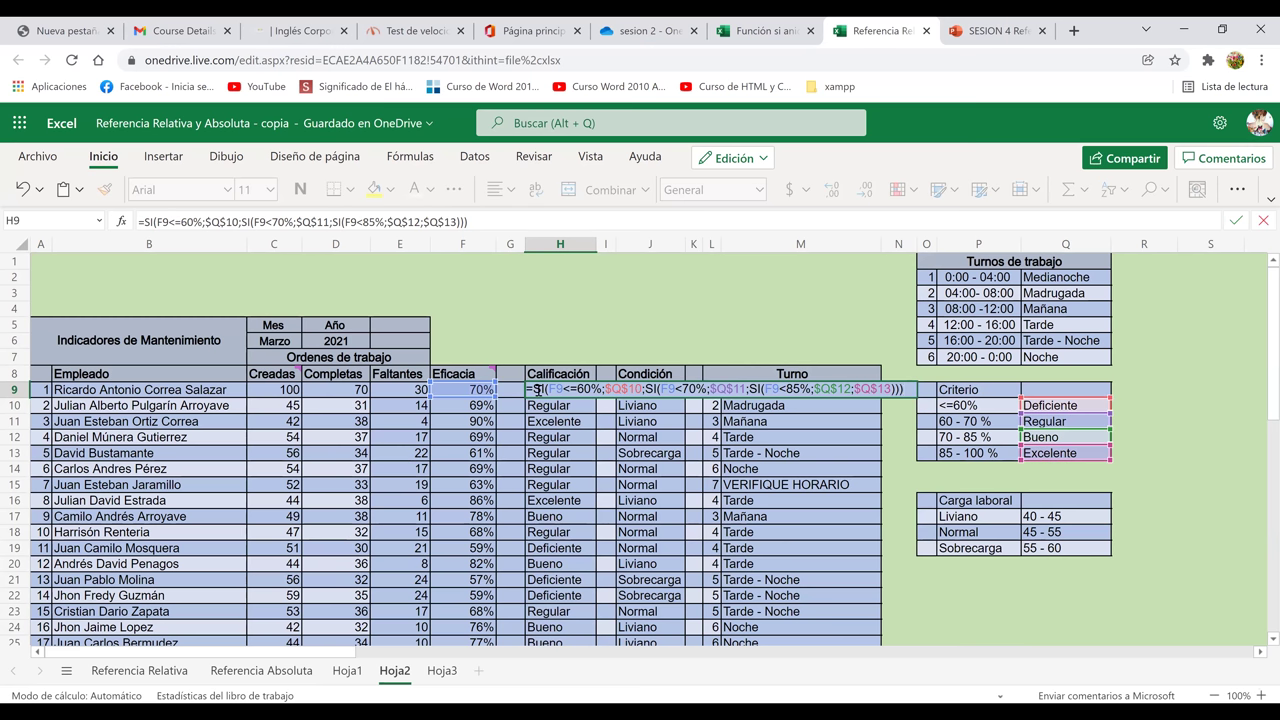
key(Return)
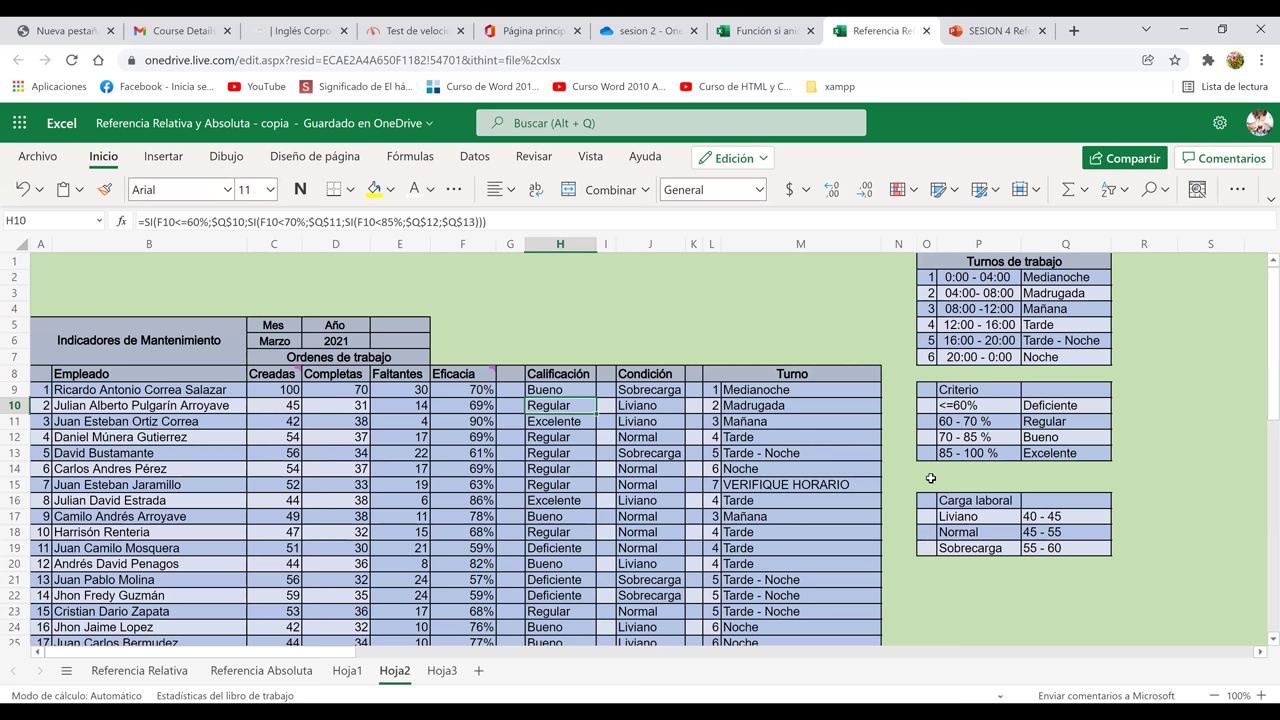
click(1045, 437)
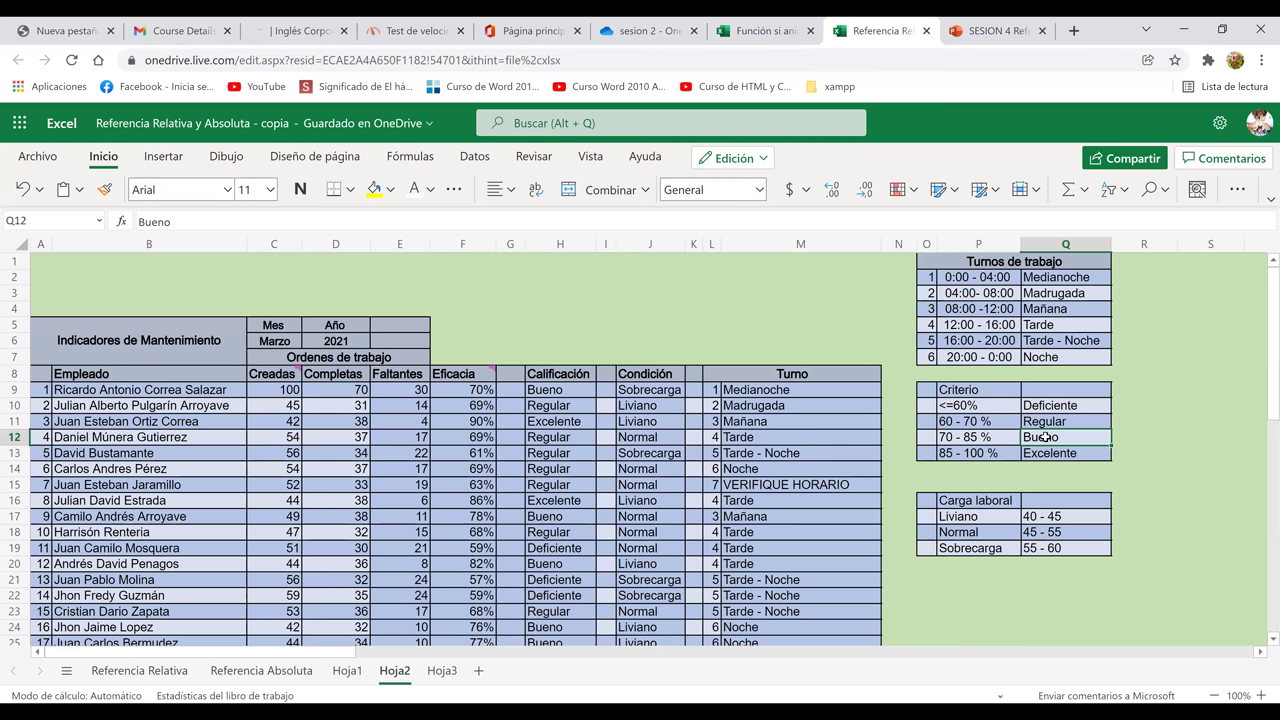
click(542, 405)
click(1064, 424)
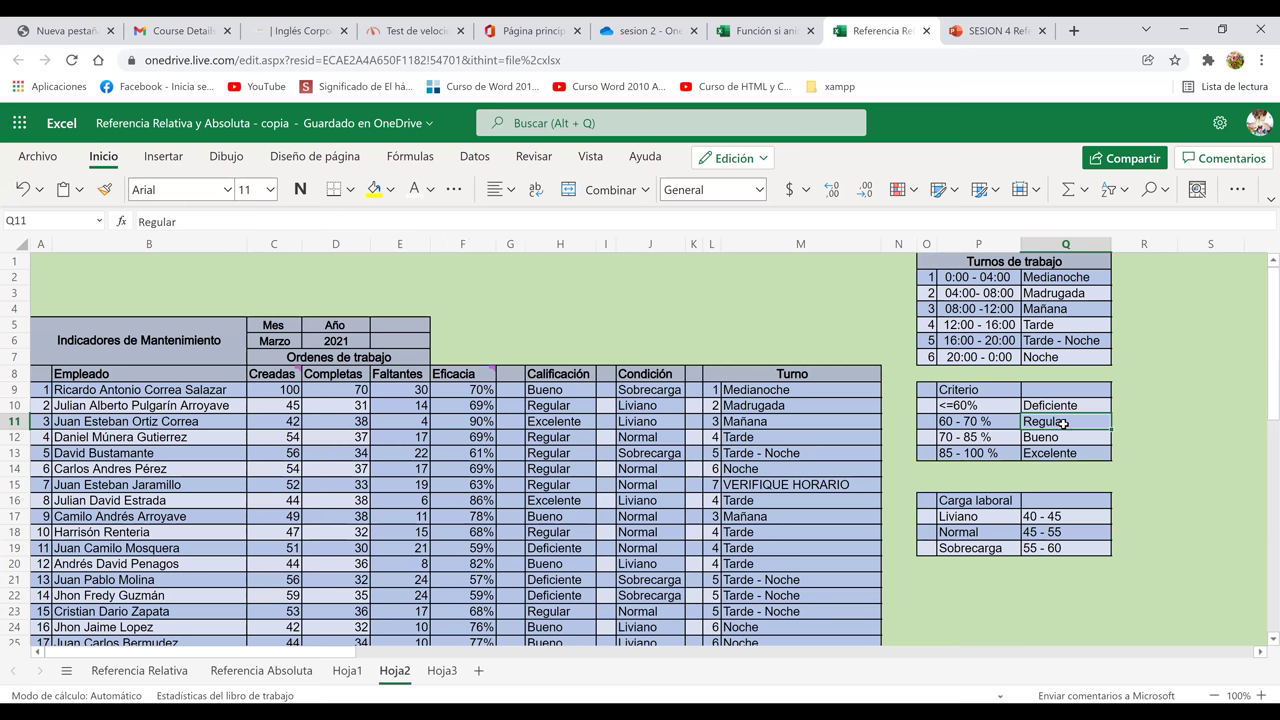
click(471, 440)
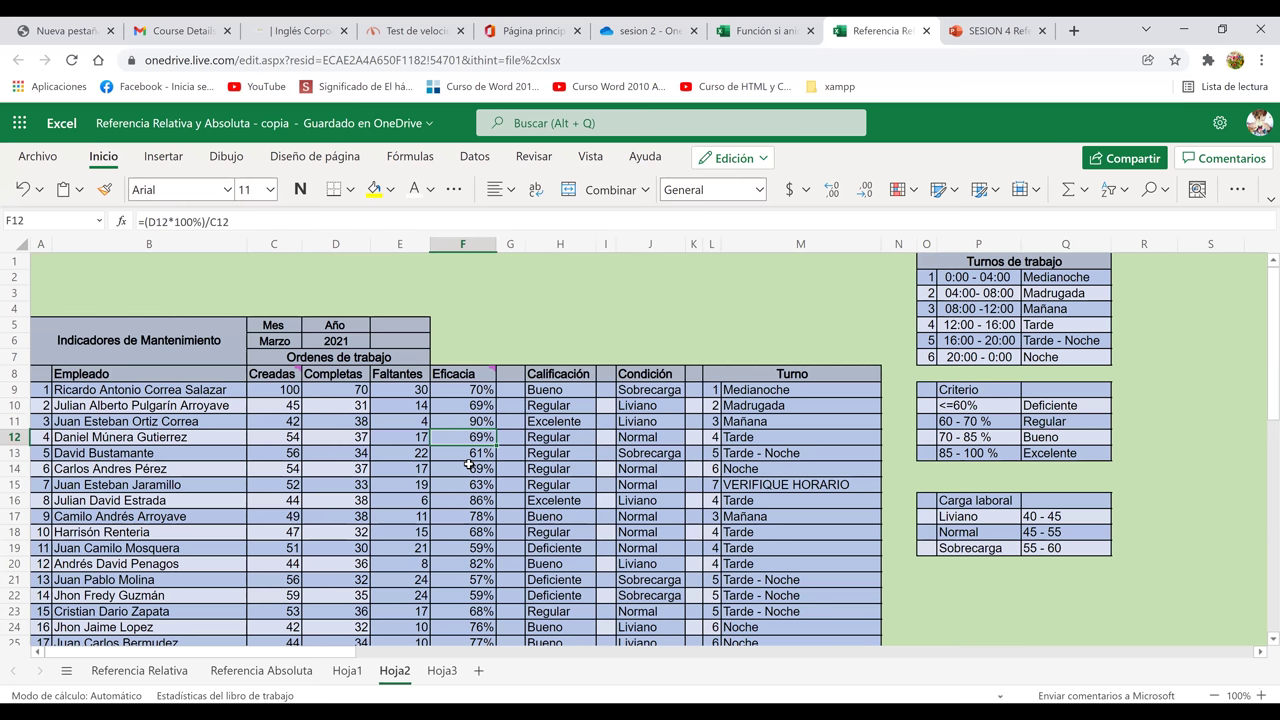
Try to overwrite the Eficacia formula in F9 with 100% and clear the entry.
click(460, 394)
text(1)
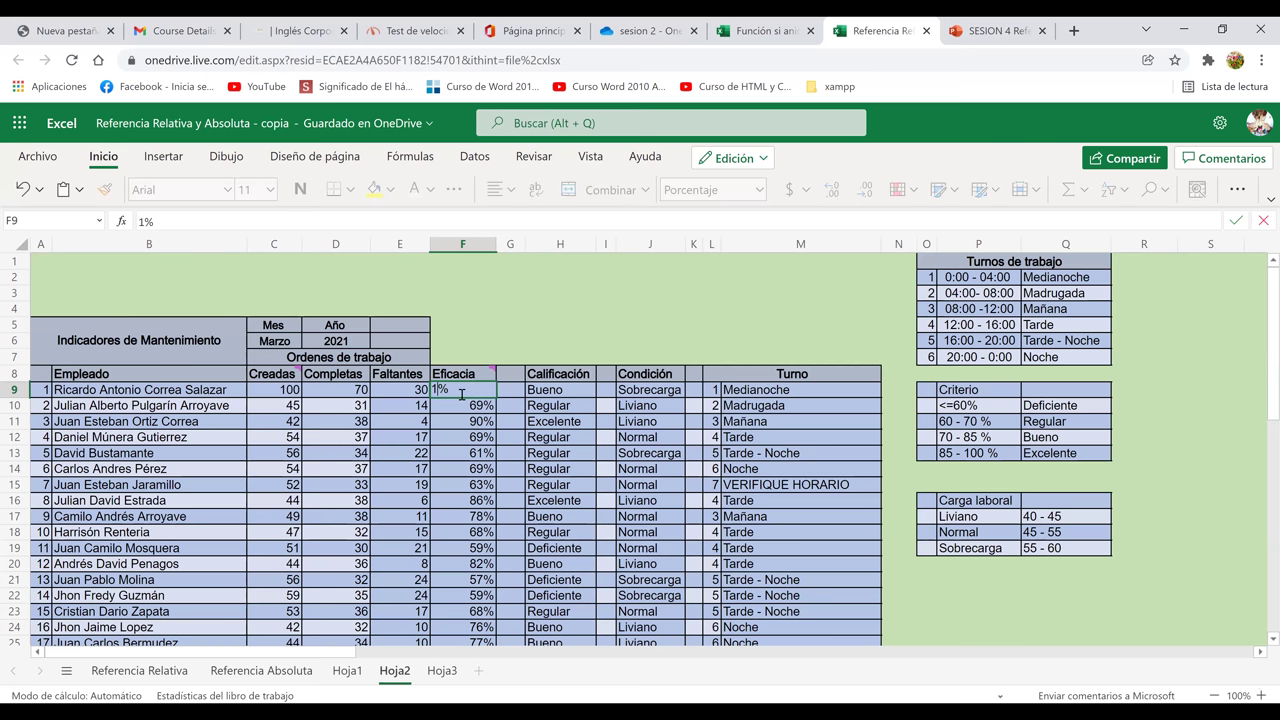
text(00)
key(BackSpace)
key(BackSpace)
key(BackSpace)
Enter 100 as the Completas value in D9 and undo the changes to D9 and F9.
click(344, 386)
text(100)
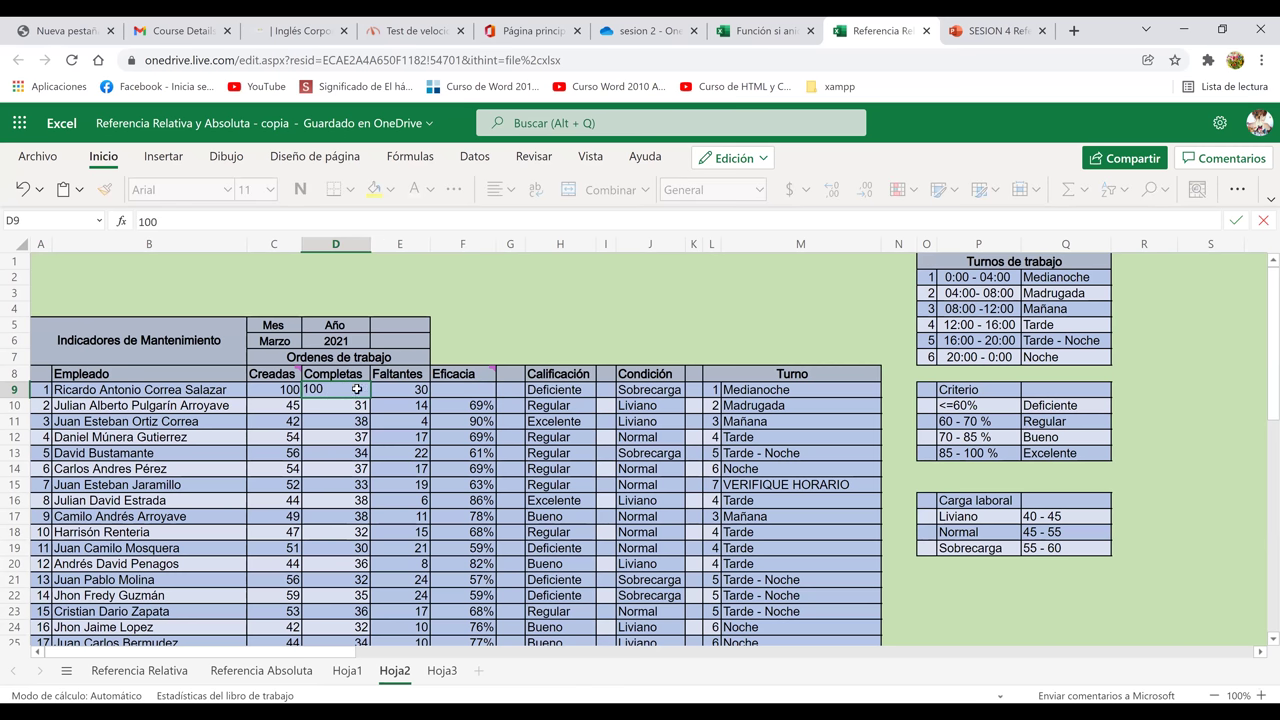
key(Return)
click(416, 390)
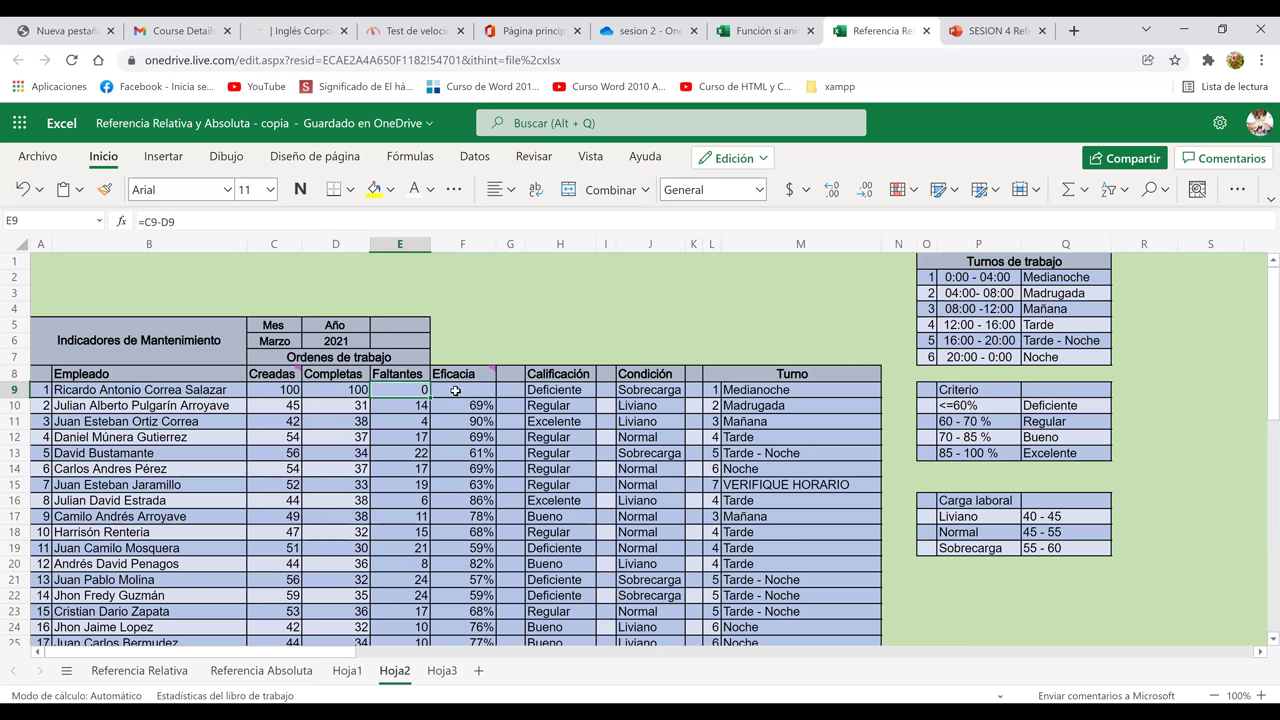
click(462, 392)
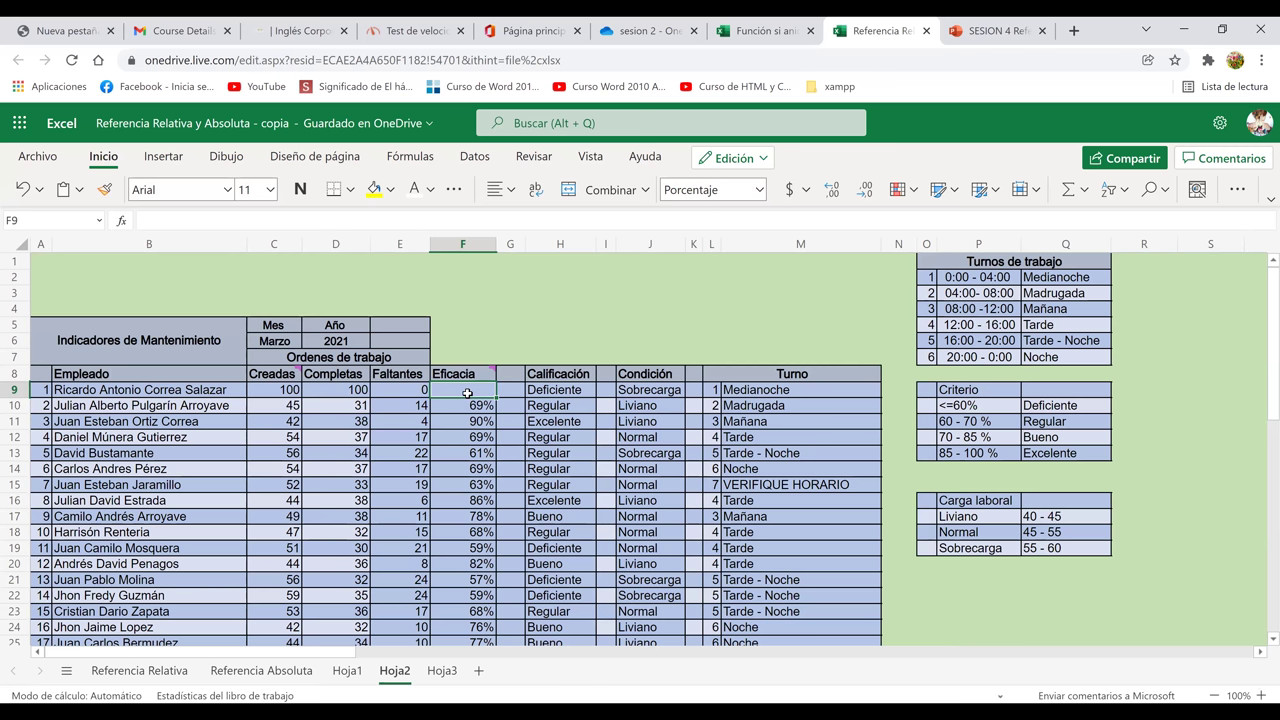
key(ctrl+z)
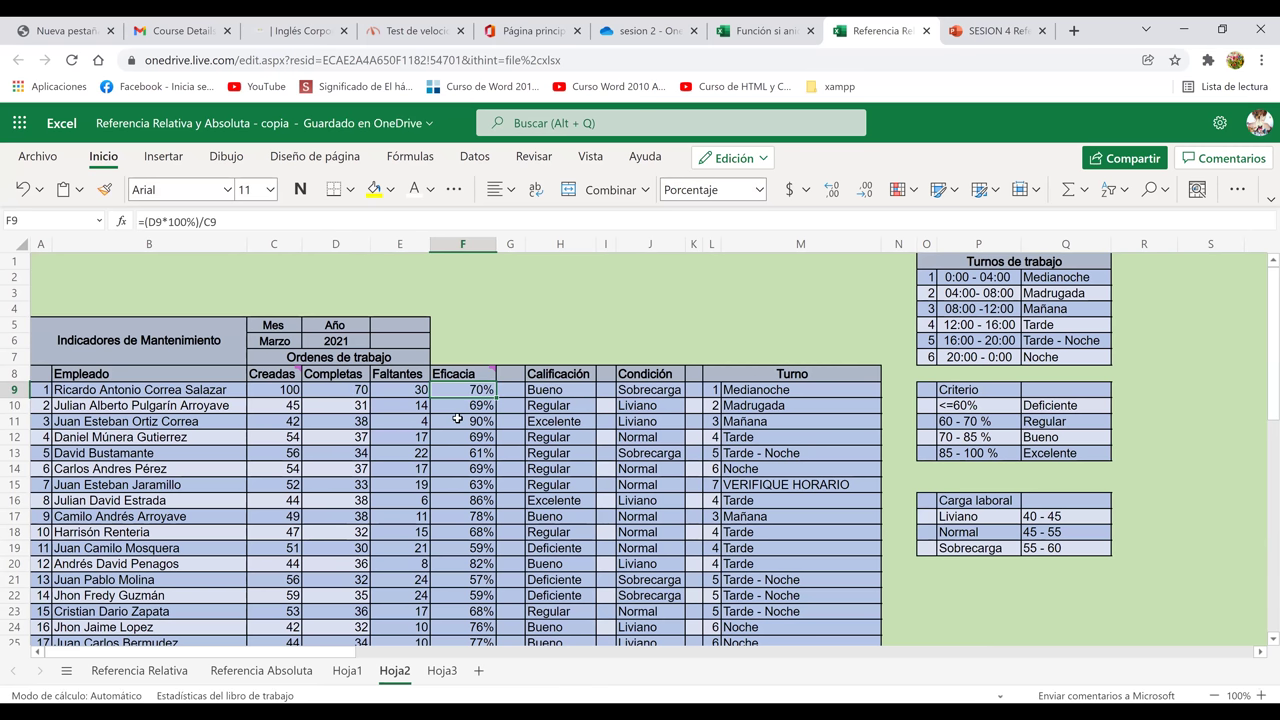
Set the Completas value in D9 to 100 and check the resulting Calificación in H9.
click(346, 389)
text(100)
key(Return)
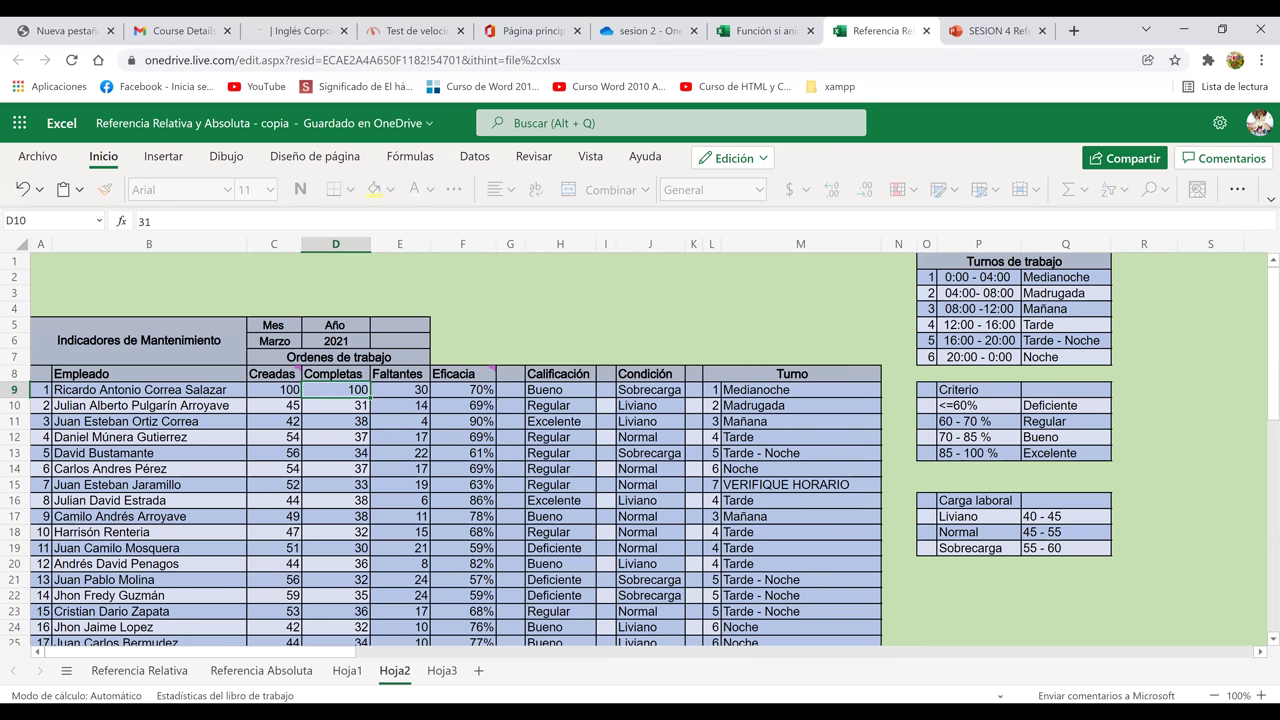
click(577, 391)
Examine the Turno formula in M14 and compare the Calificación formulas in H9 through H12.
mouse_move(1267, 355)
mouse_down()
mouse_move(1268, 452)
mouse_move(1268, 345)
mouse_up()
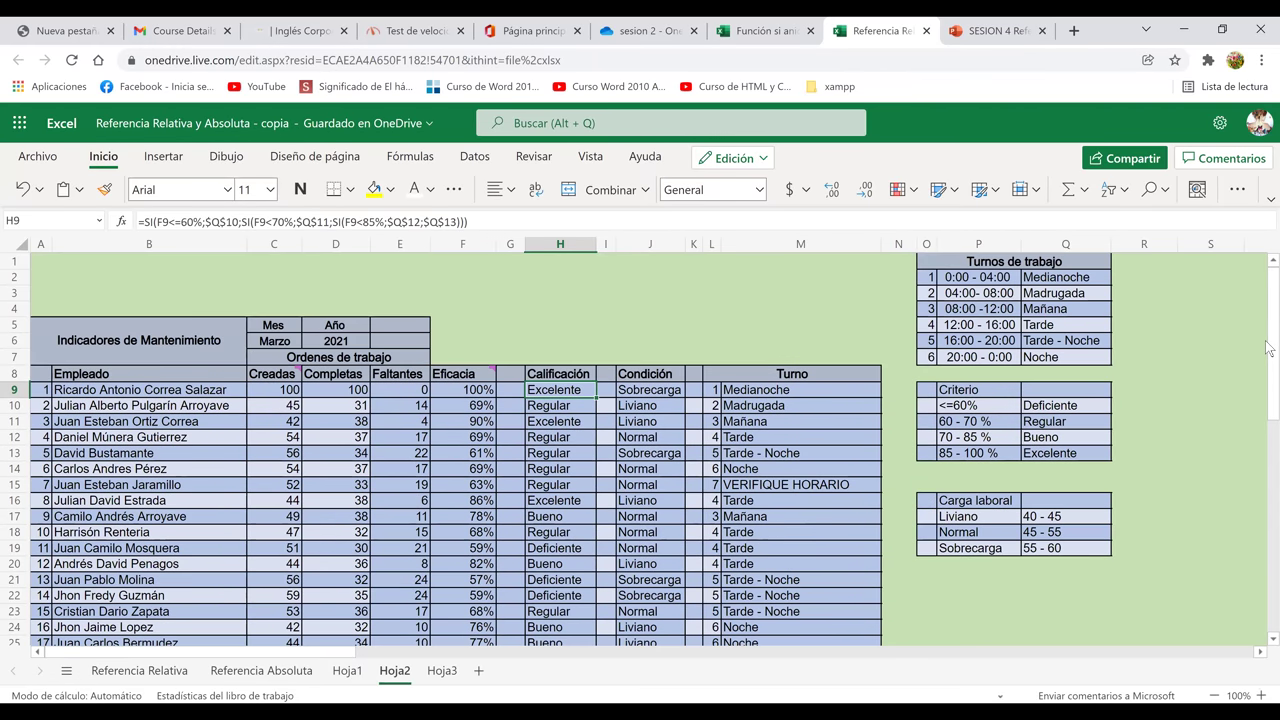
scroll(836, 408, down, 2)
click(836, 408)
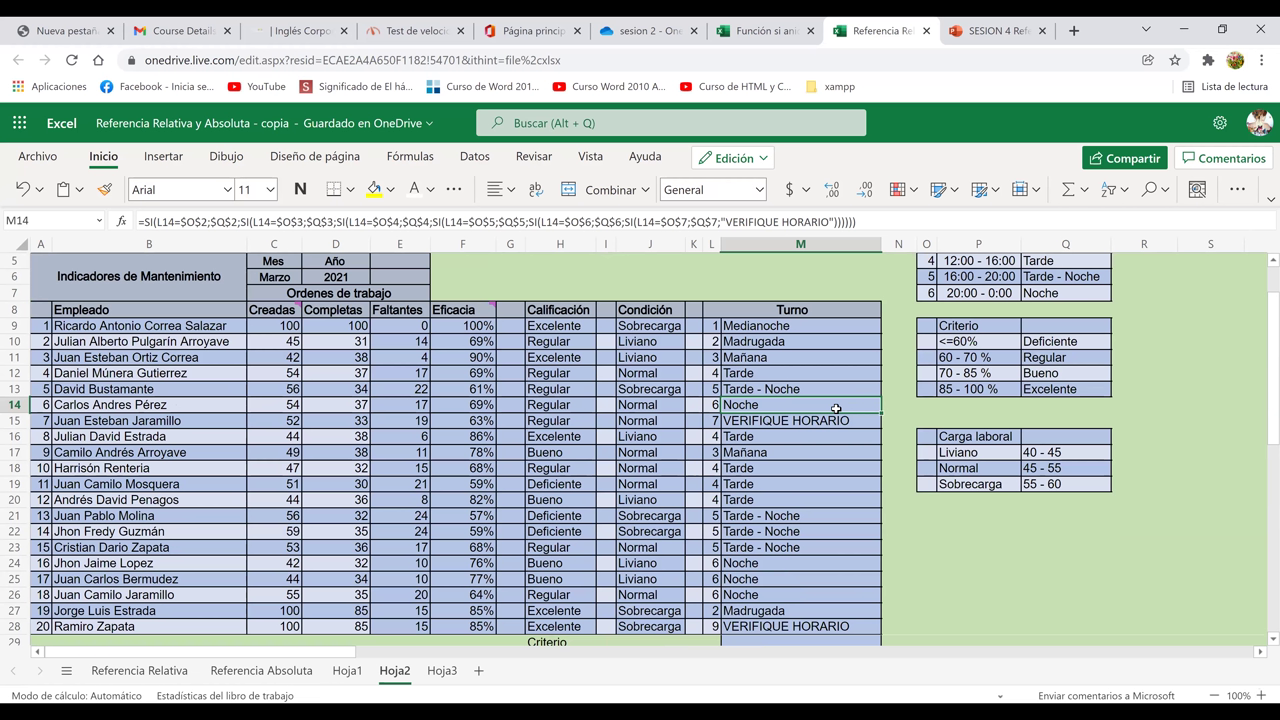
click(564, 331)
click(557, 363)
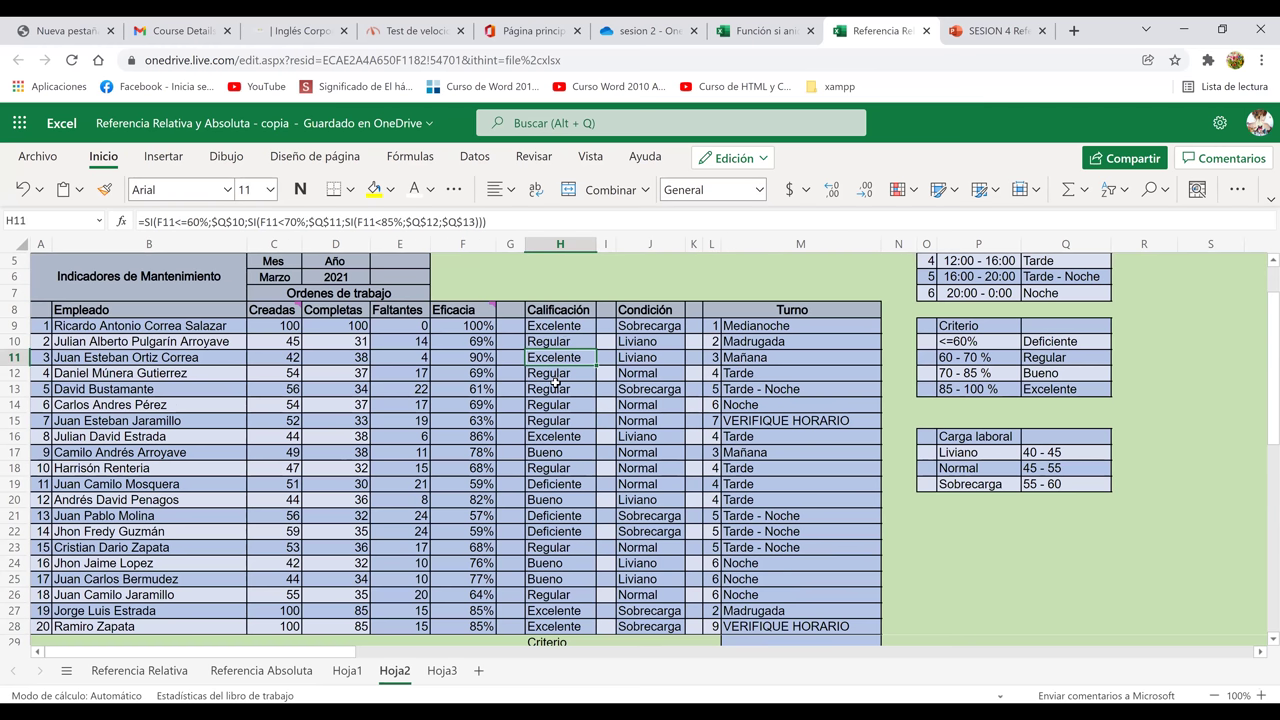
click(556, 382)
click(556, 325)
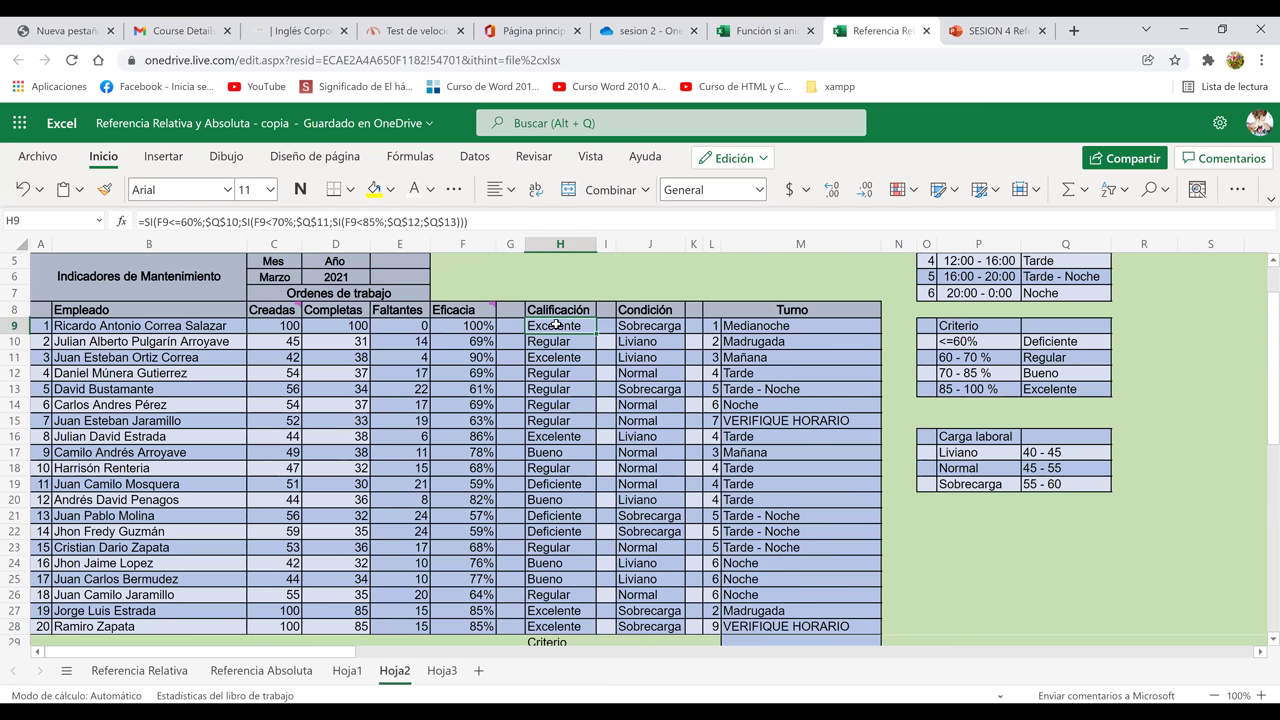
click(556, 347)
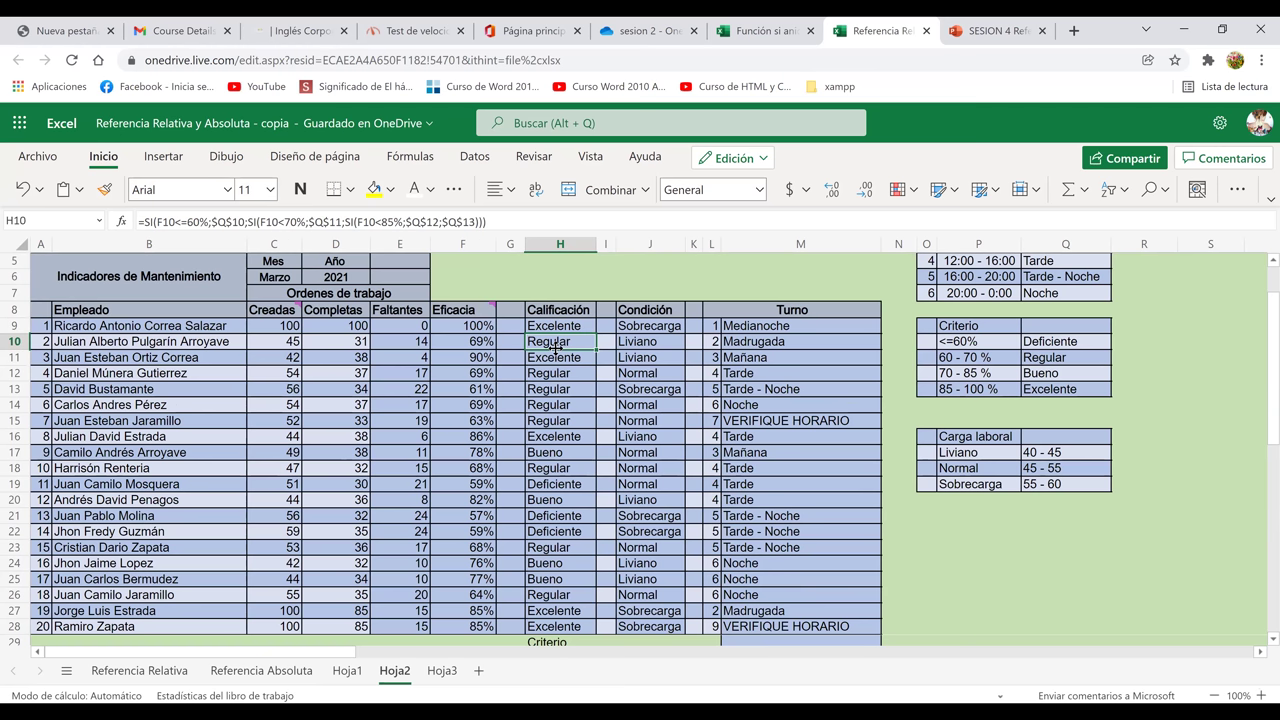
Review the Condición formulas from J9 to J28 and the Turno formulas from M9 to M28.
click(632, 337)
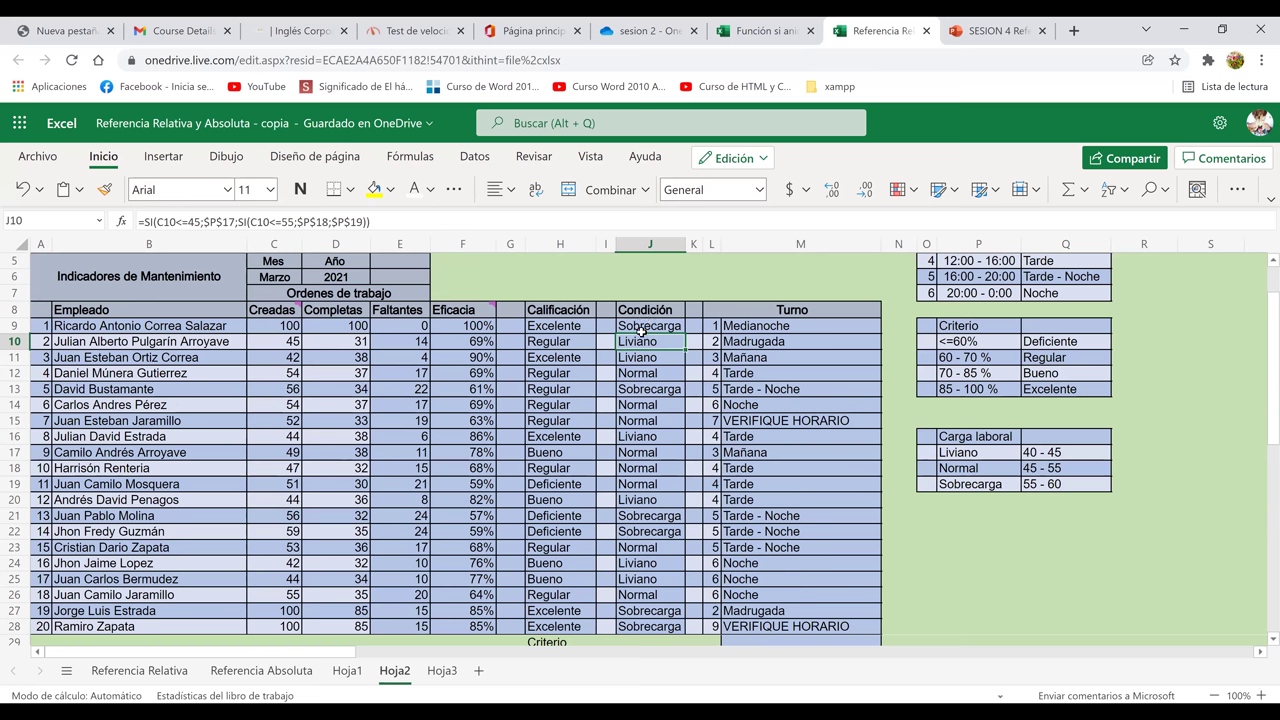
drag(645, 326, 648, 389)
drag(607, 452, 623, 619)
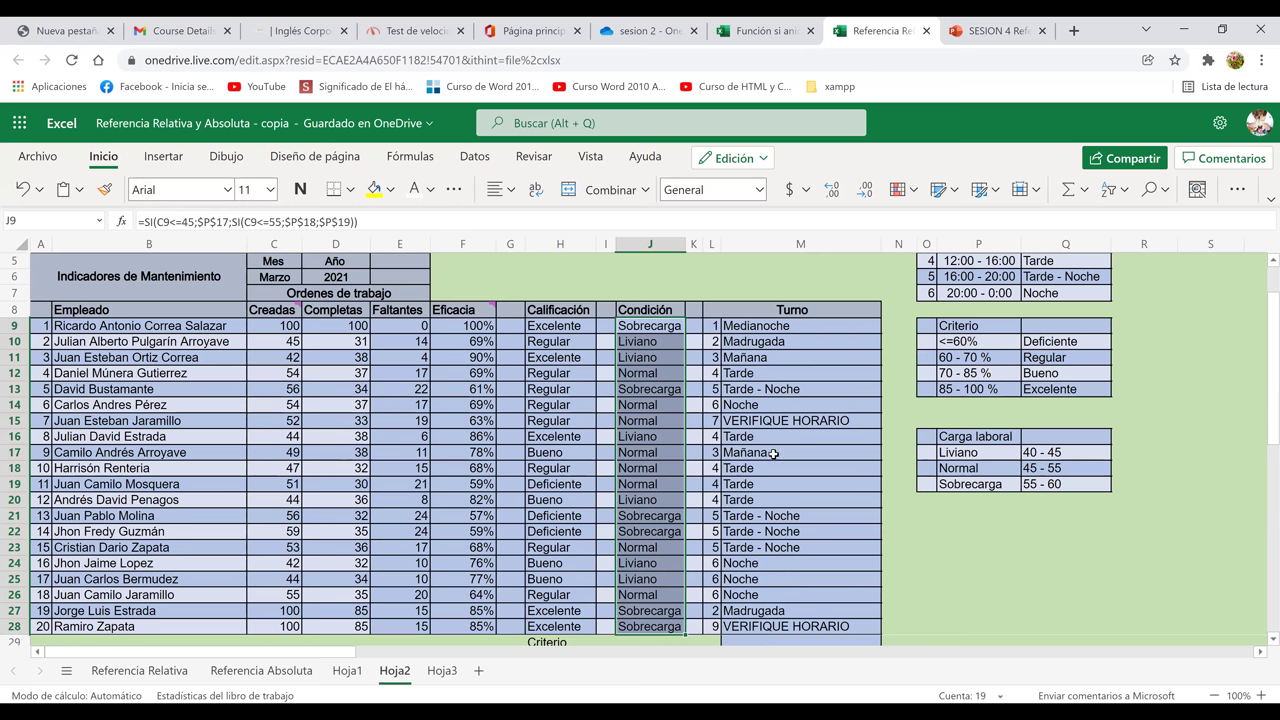
click(797, 404)
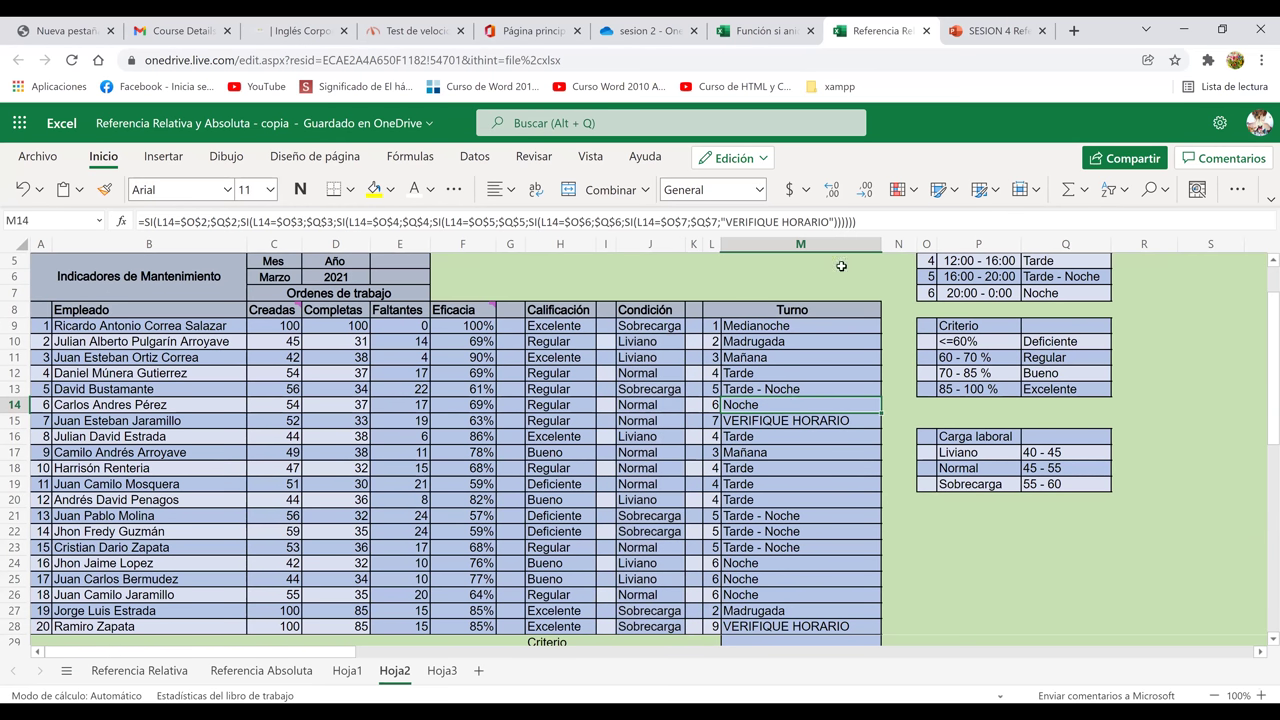
drag(778, 330, 744, 628)
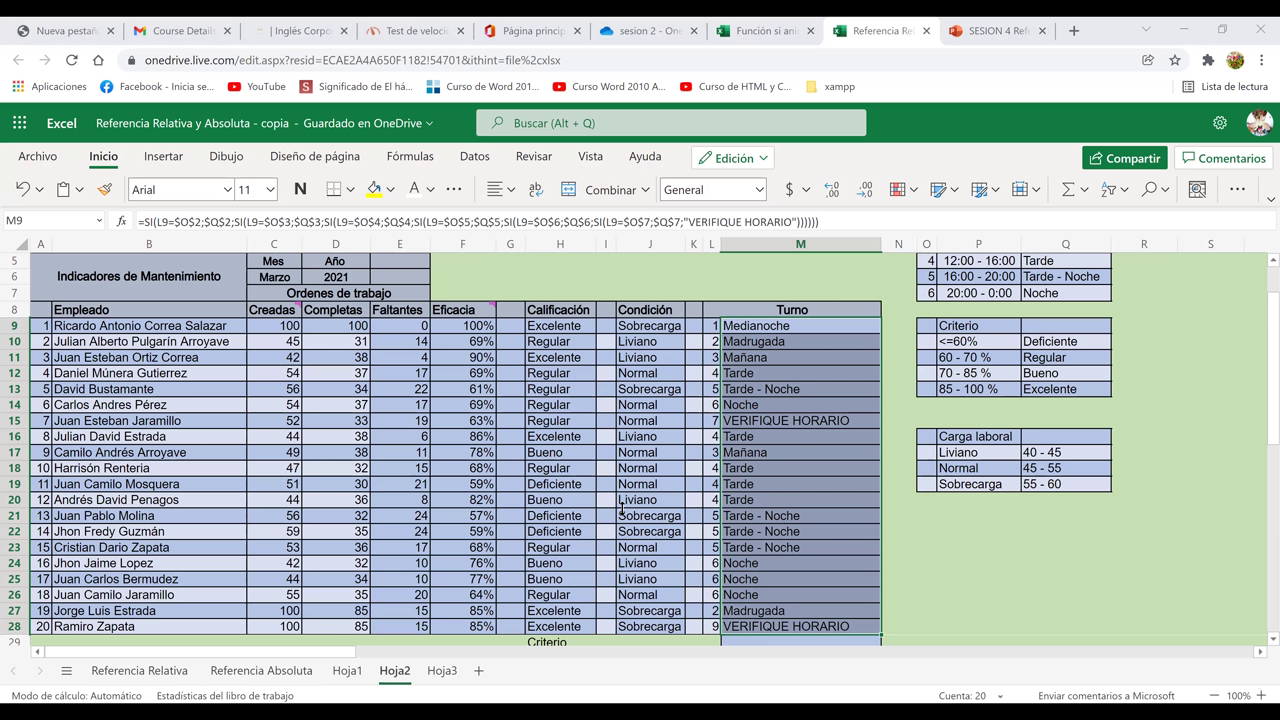
click(938, 512)
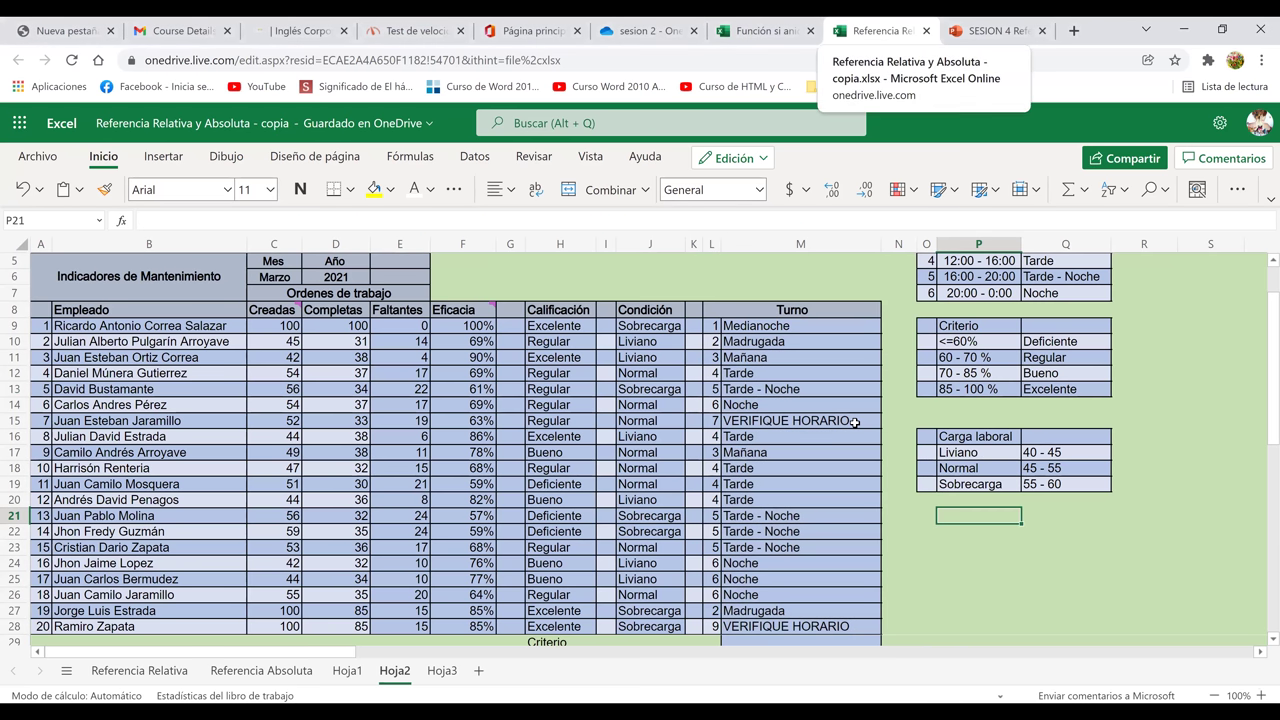
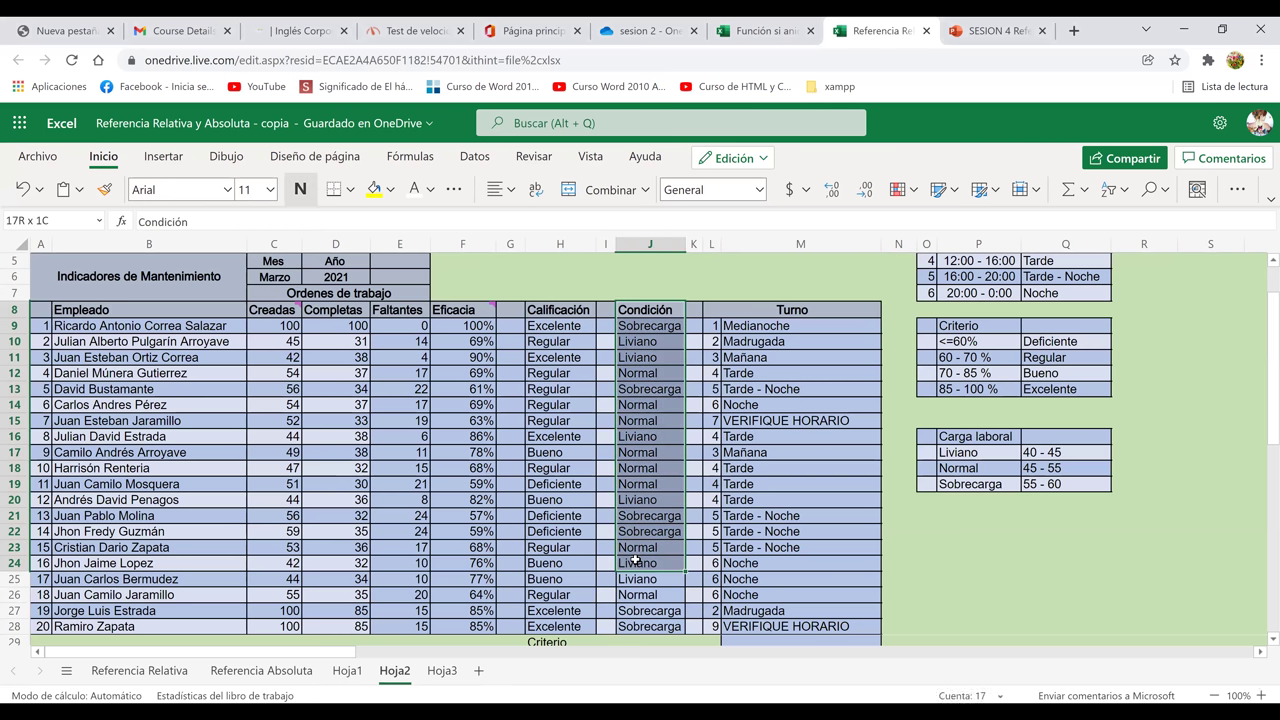
click(656, 333)
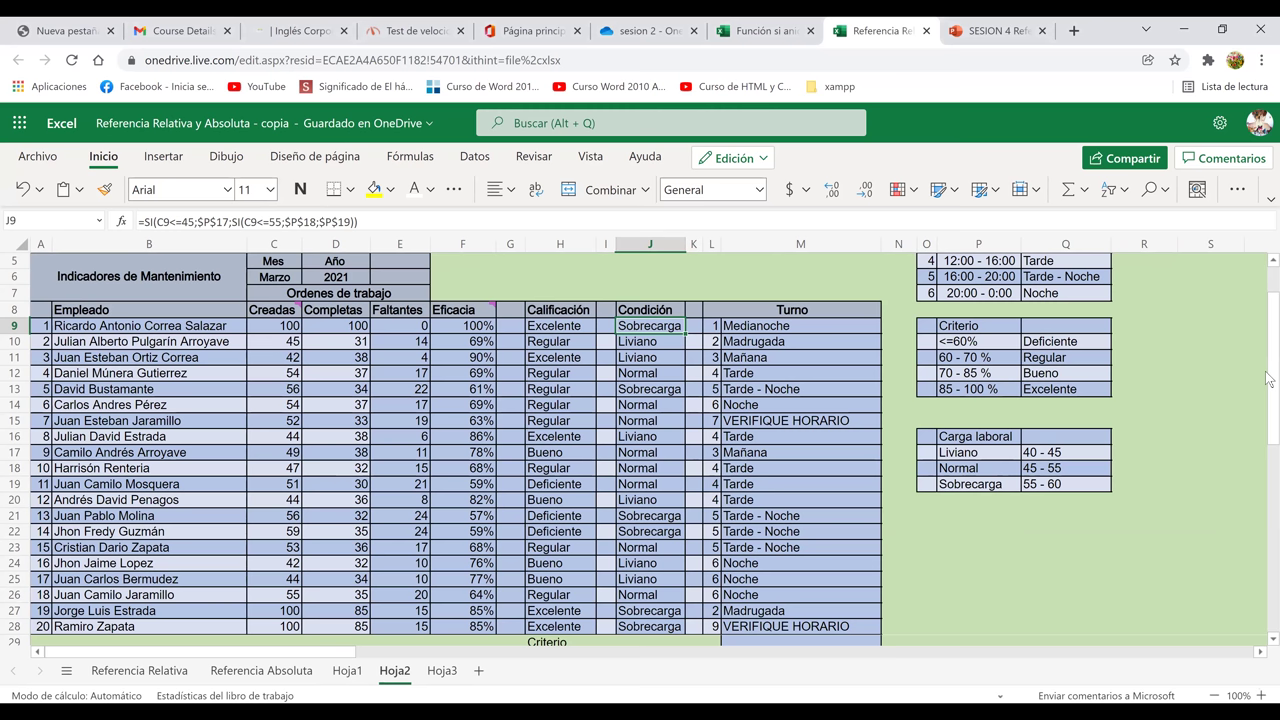
Examine the nested SI formula for Turno in M9 together with the Turnos de trabajo cells it references.
scroll(1040, 346, up, 2)
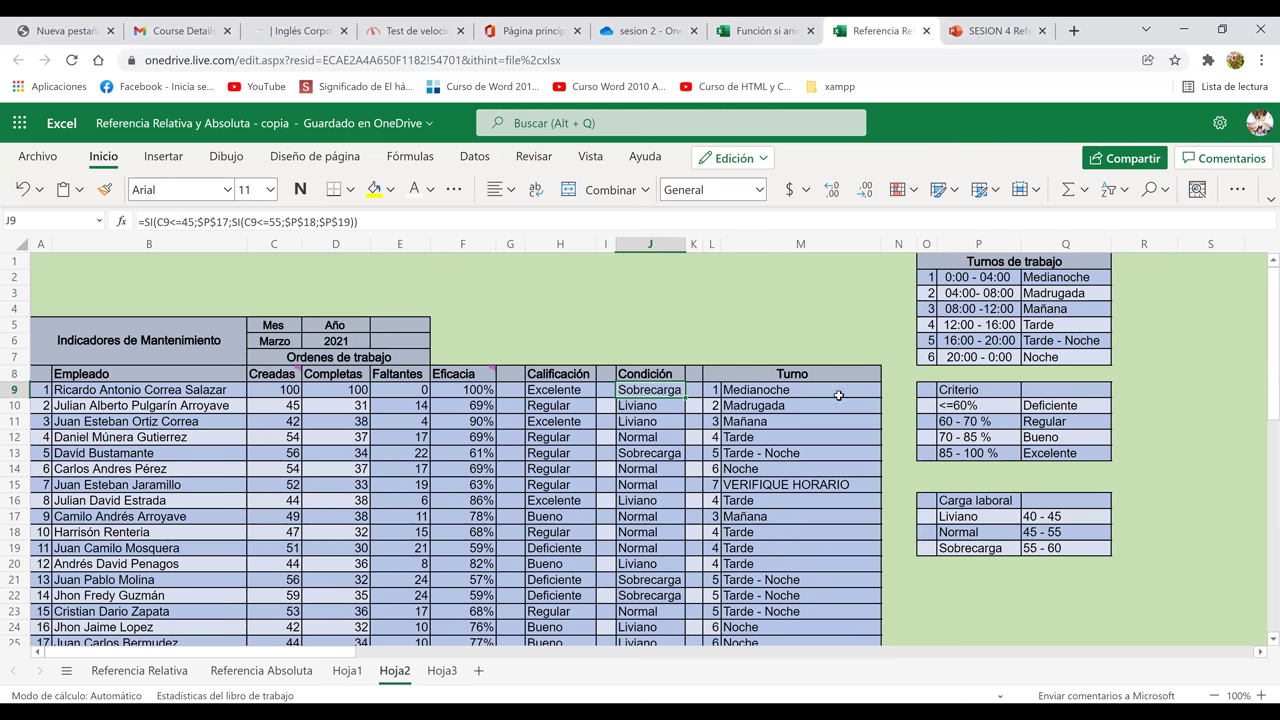
click(1040, 341)
click(757, 393)
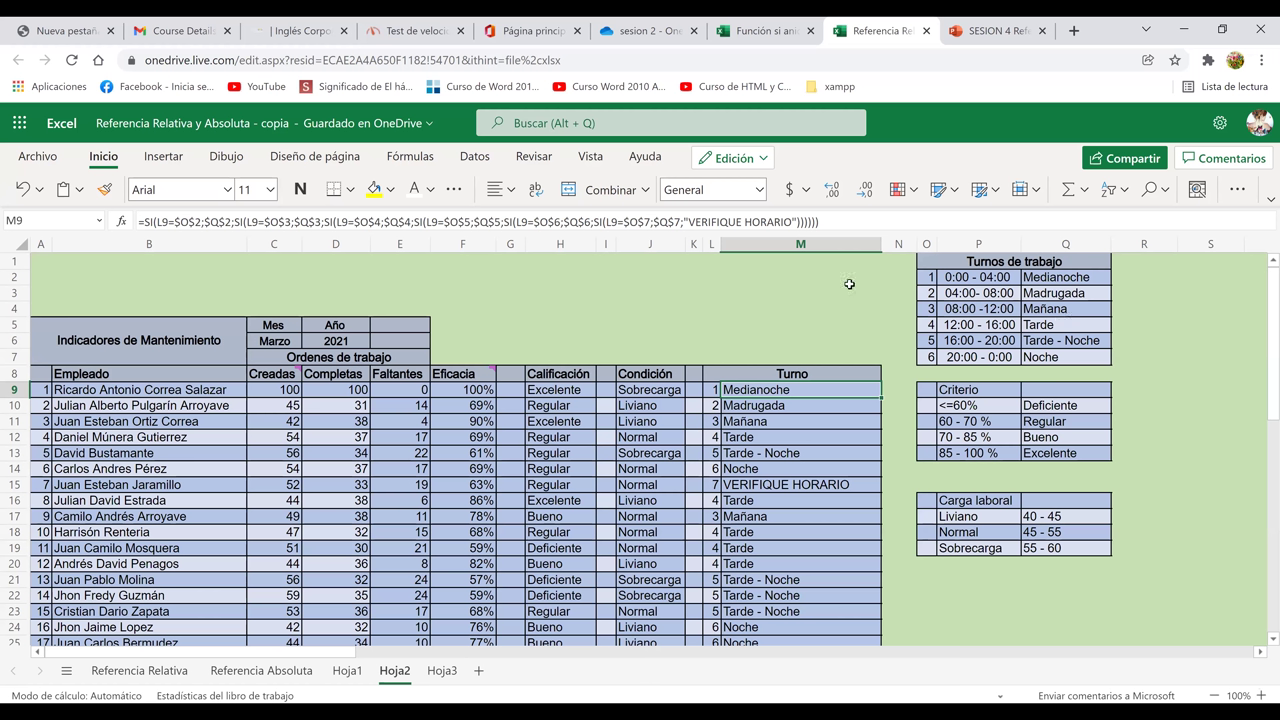
click(698, 222)
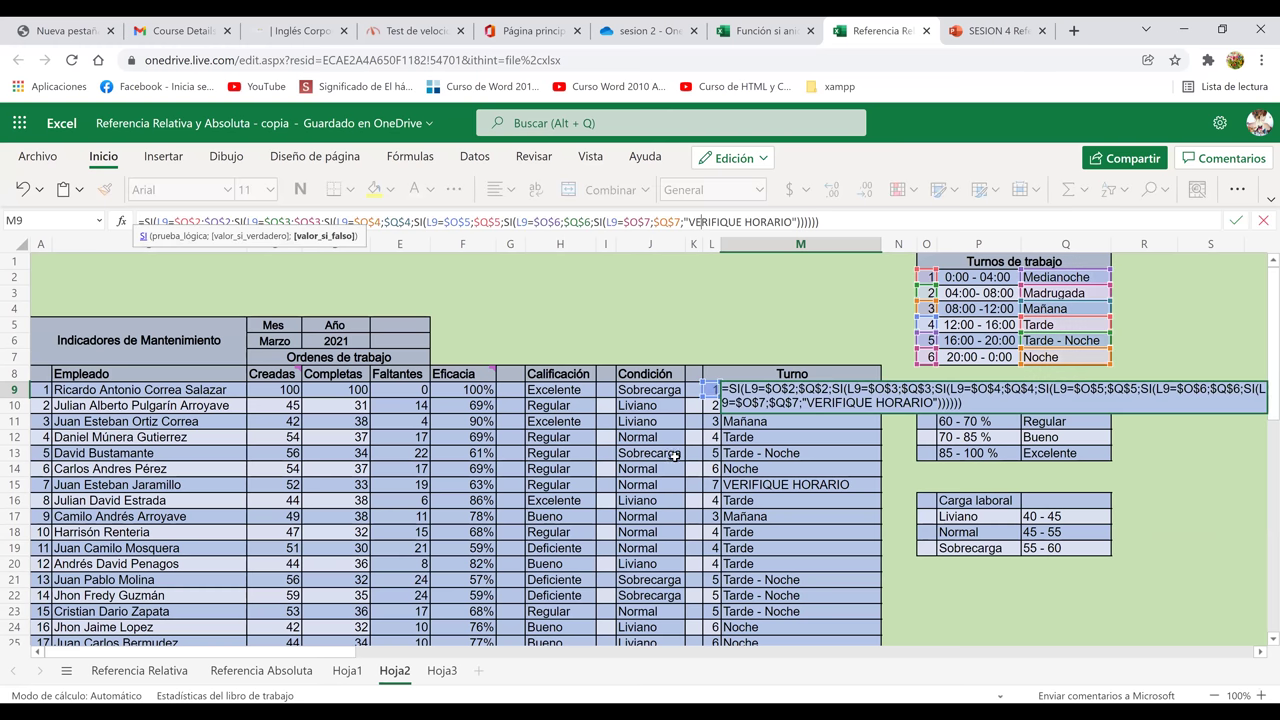
Test the Turno formula with shift number 8 in L13 and inspect the formula in M13.
click(712, 453)
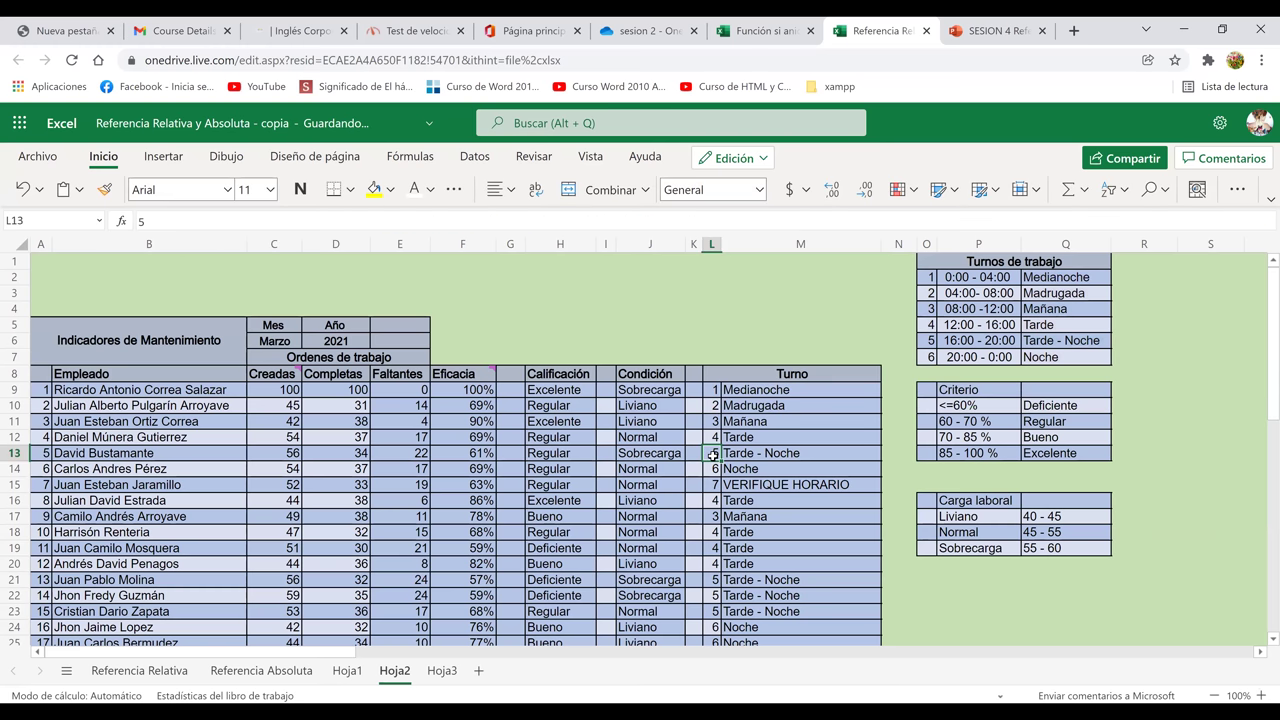
text(8)
key(Return)
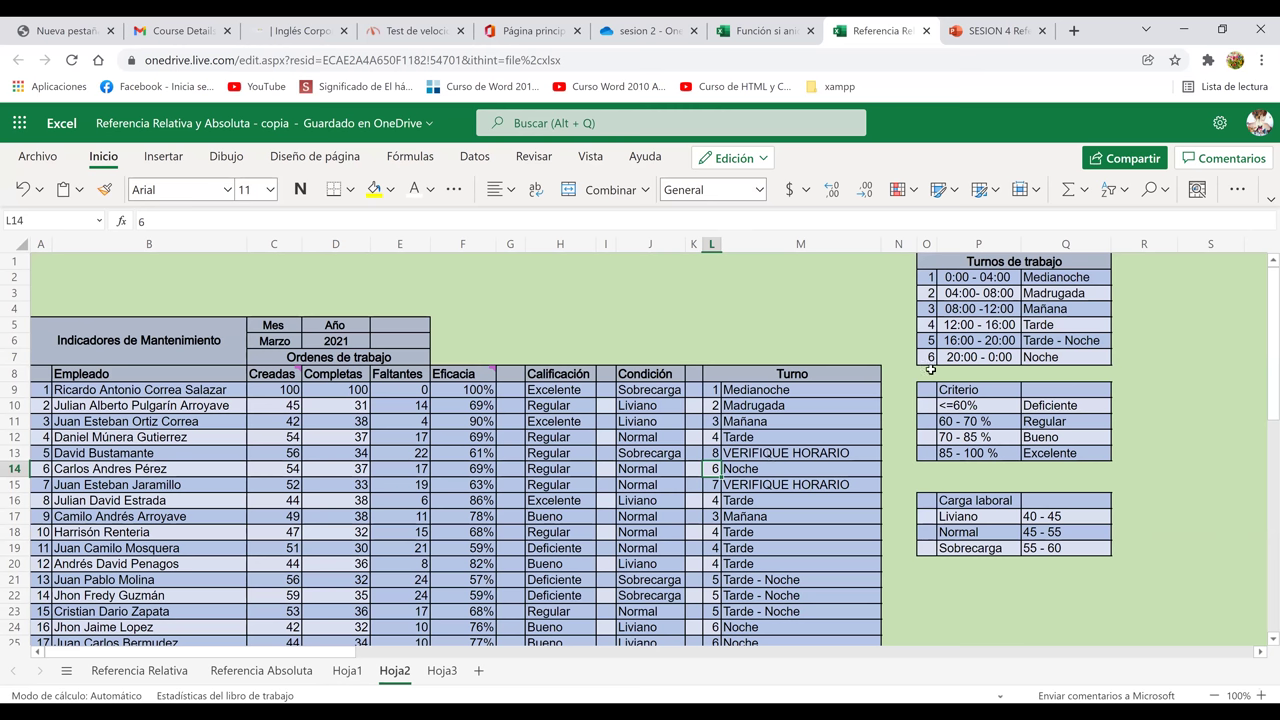
click(762, 452)
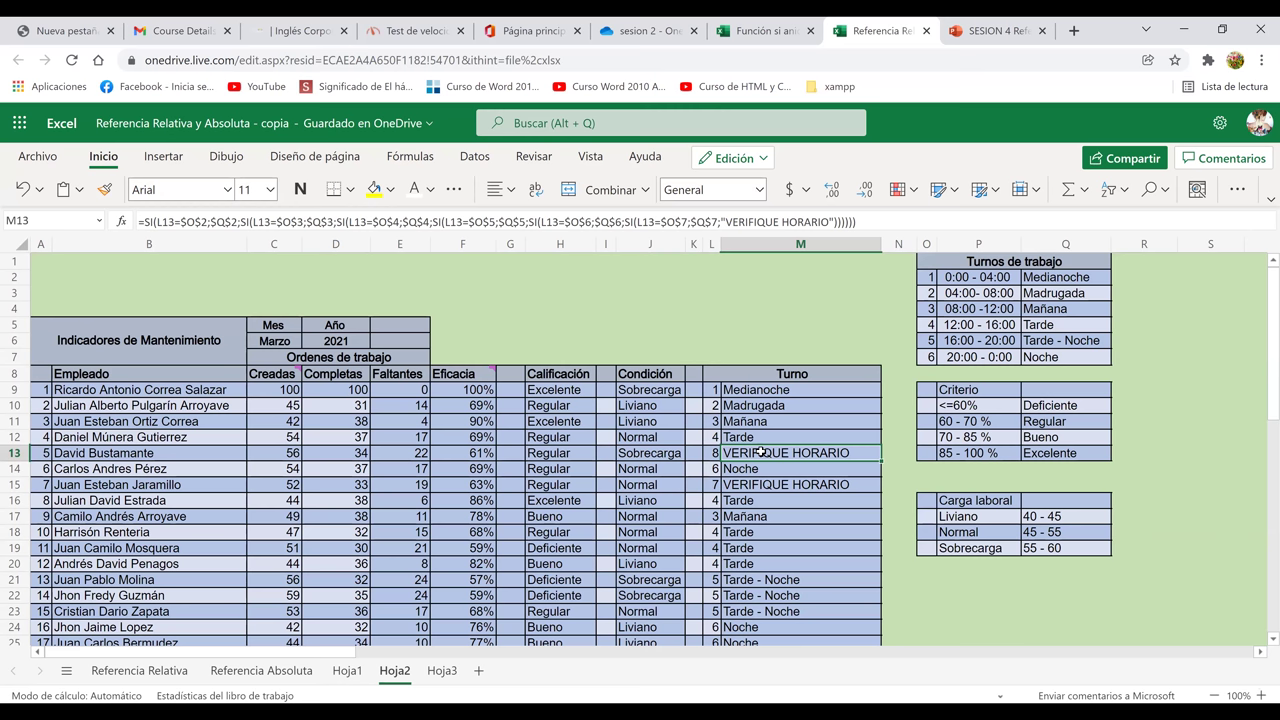
Set the shift number in L13 to 6.
key(Left)
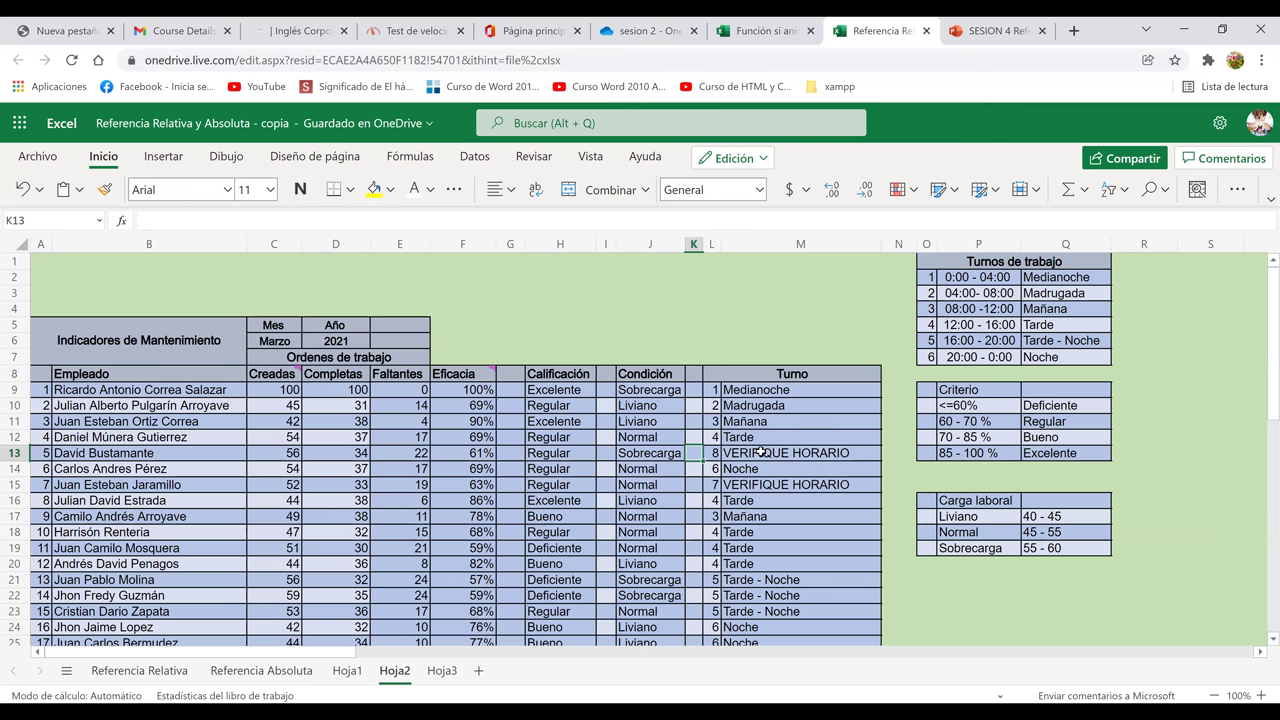
text(6)
key(Return)
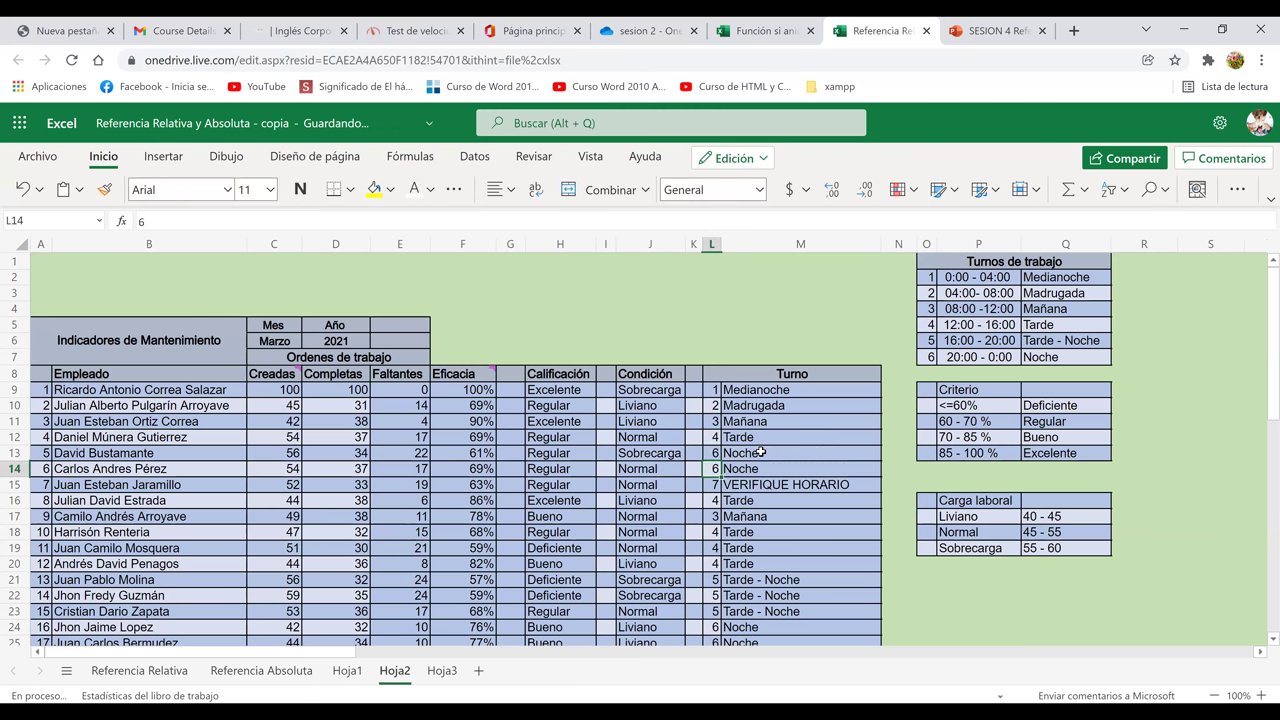
Review the Condición formulas in J9:J17, the Turno formulas in M9:M15 and M17, and the Carga laboral entry in P17.
click(760, 514)
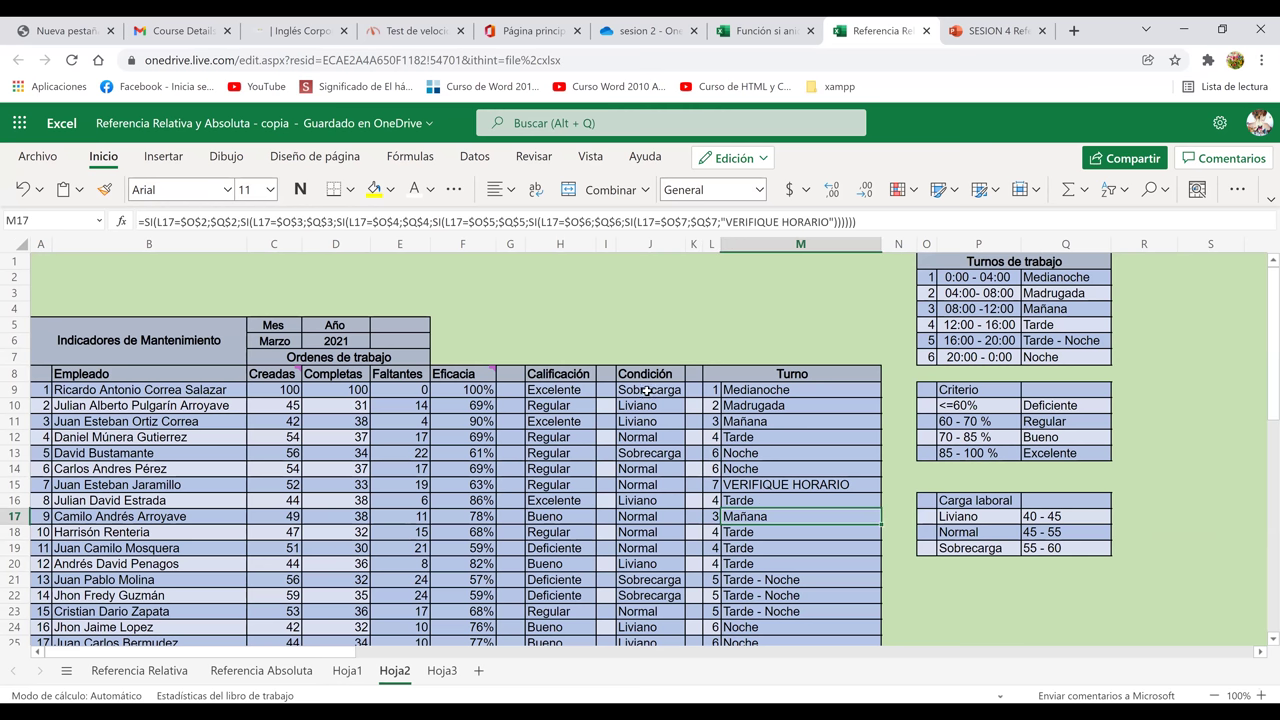
drag(647, 390, 624, 514)
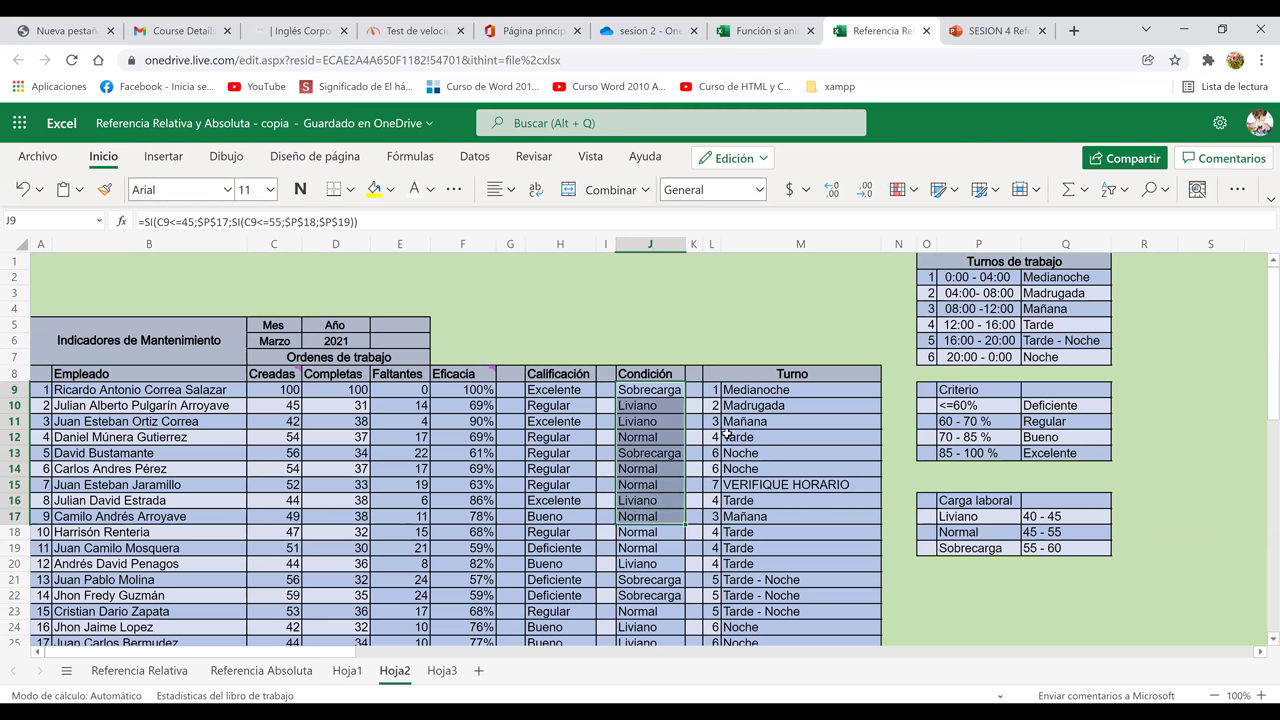
drag(760, 393, 755, 486)
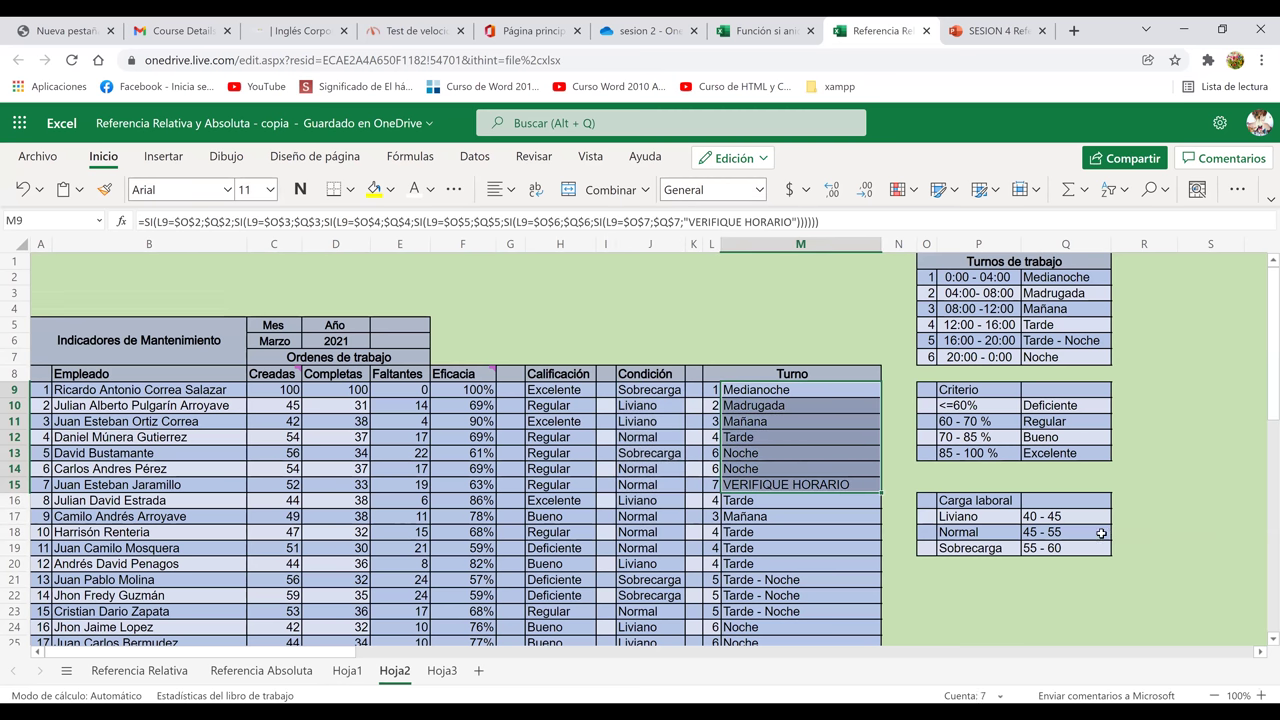
click(955, 518)
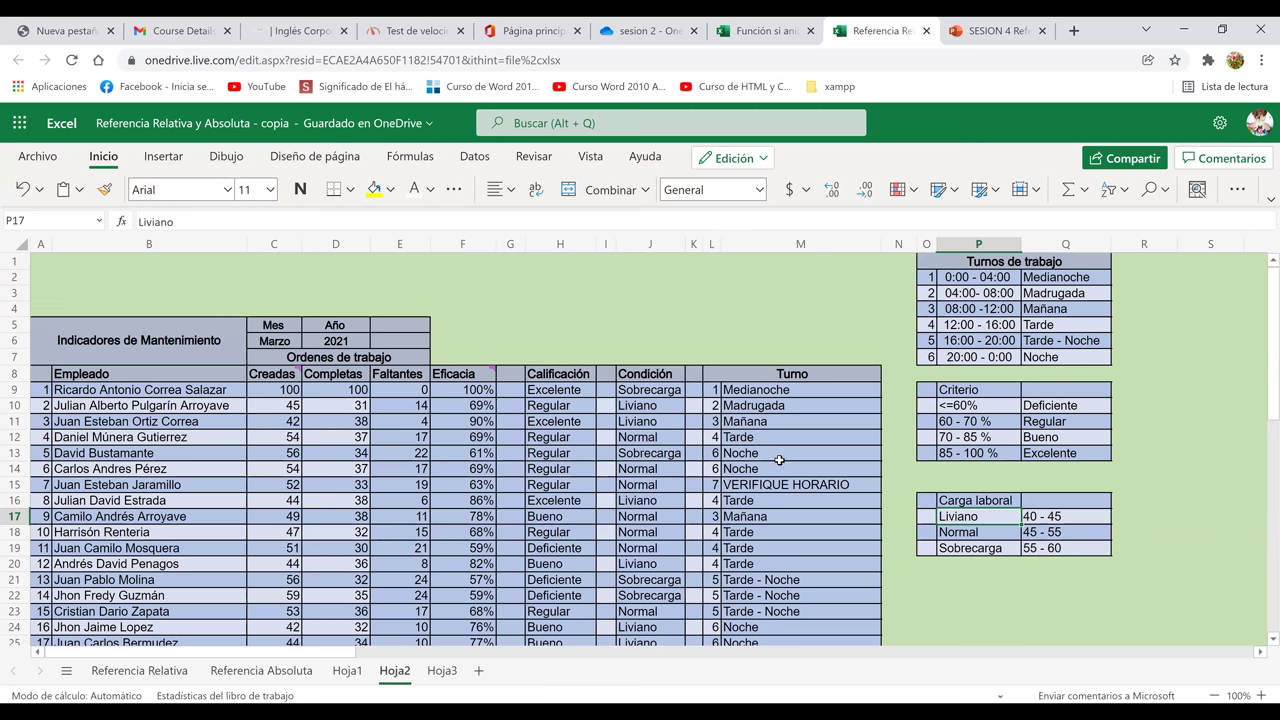
click(760, 518)
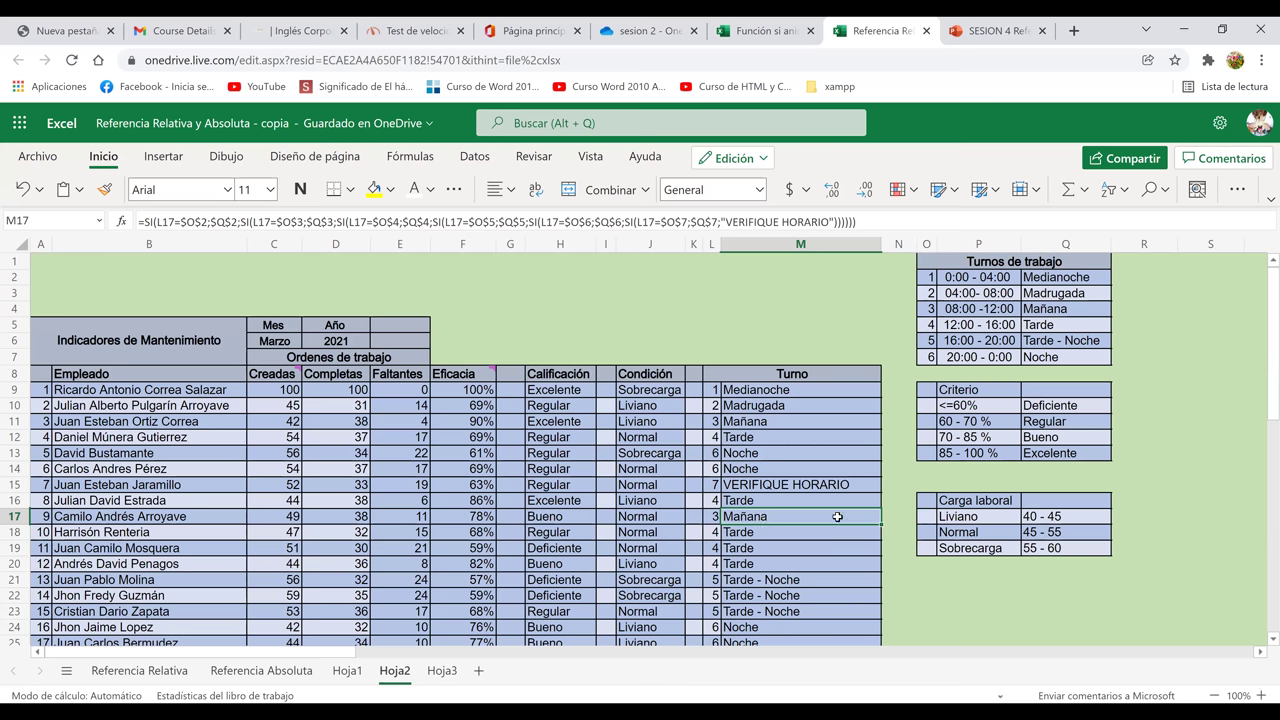
Open Hoja3 and examine the value in E6 and the mixed-reference formulas in F6, G6 and H6.
click(446, 680)
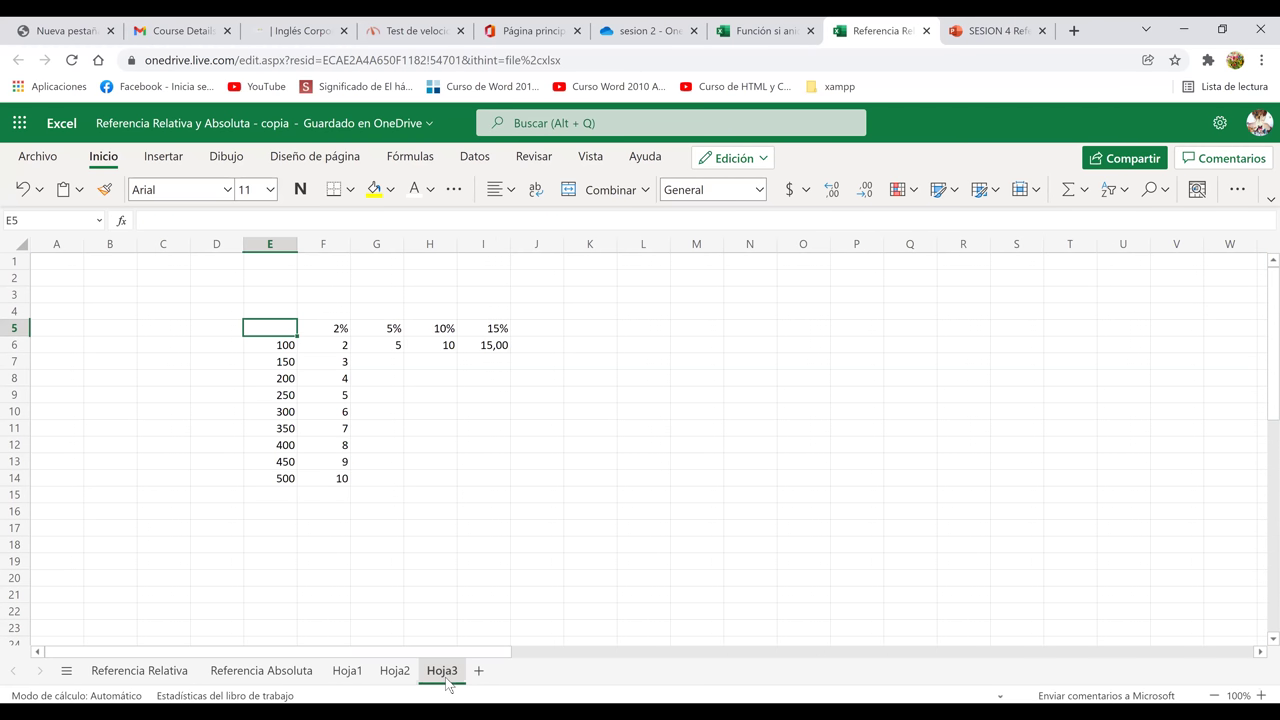
click(511, 524)
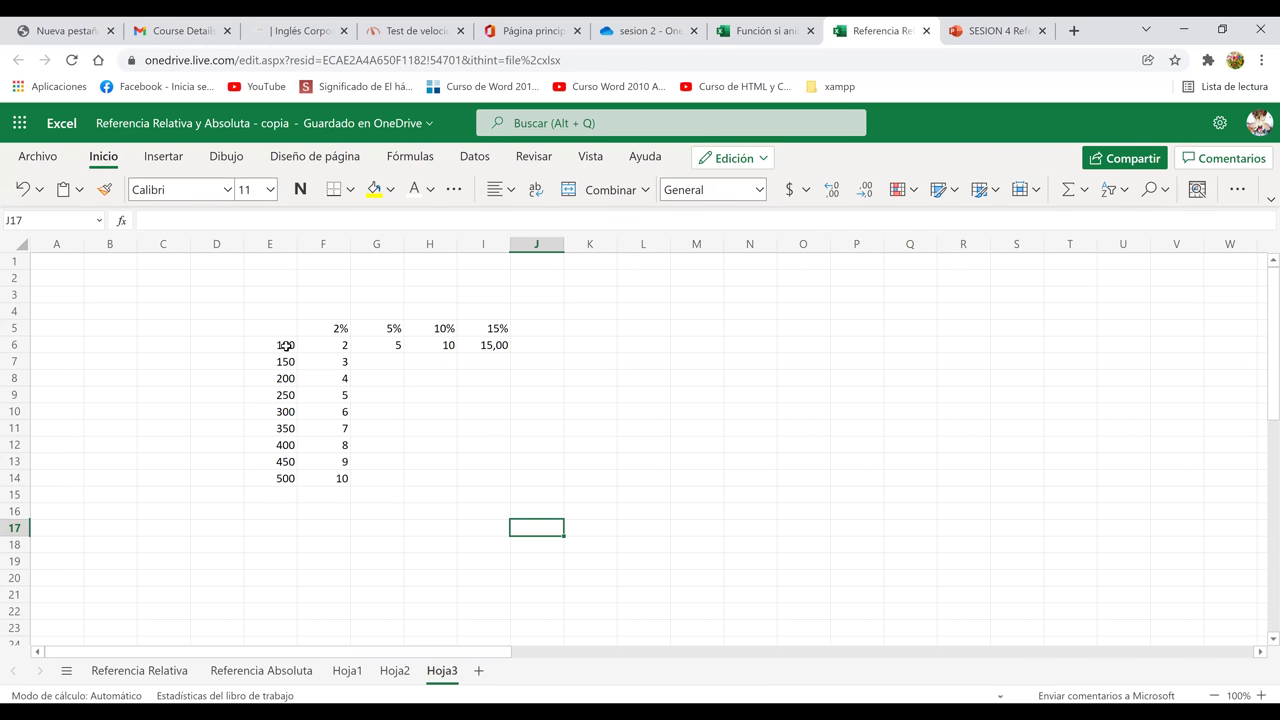
click(286, 345)
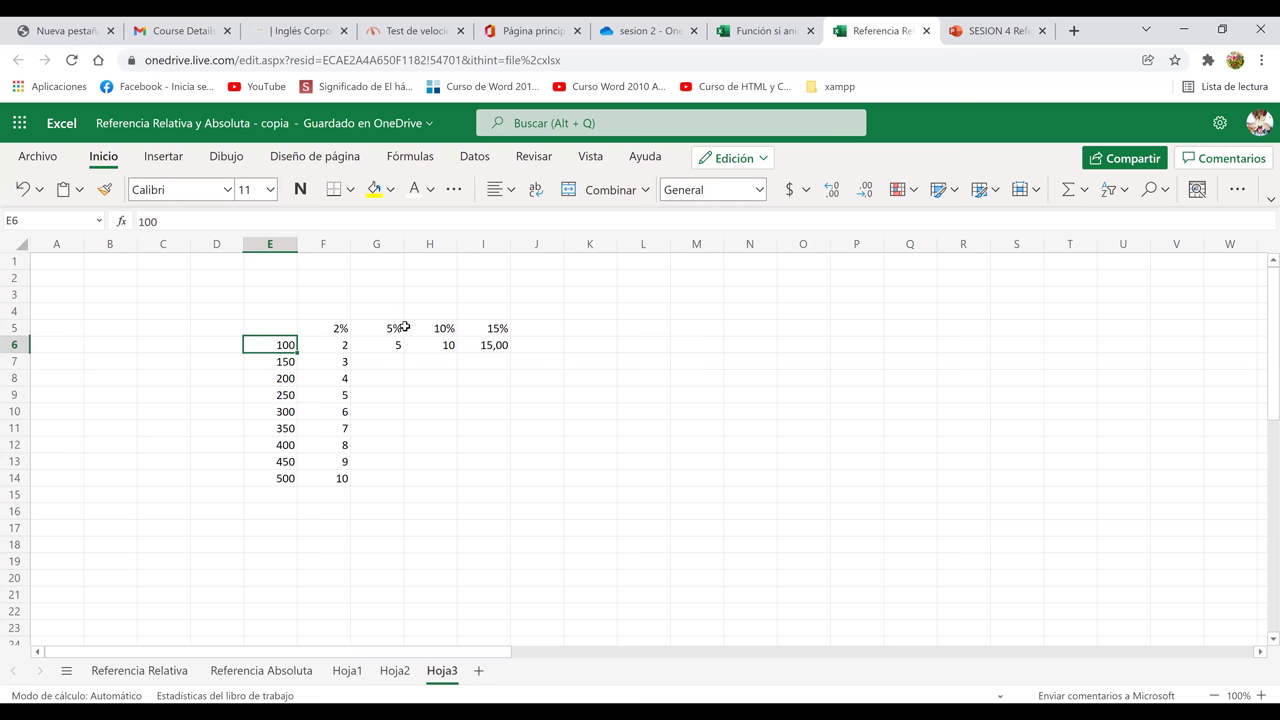
click(346, 350)
click(385, 350)
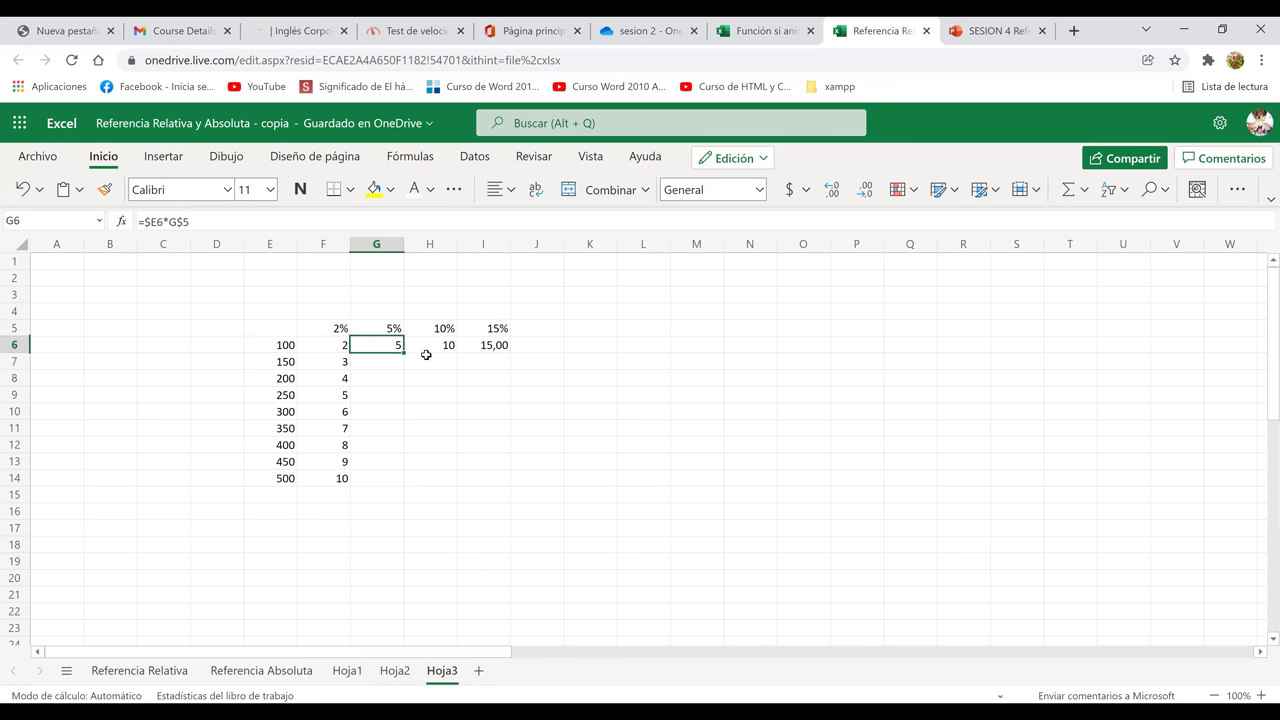
click(428, 349)
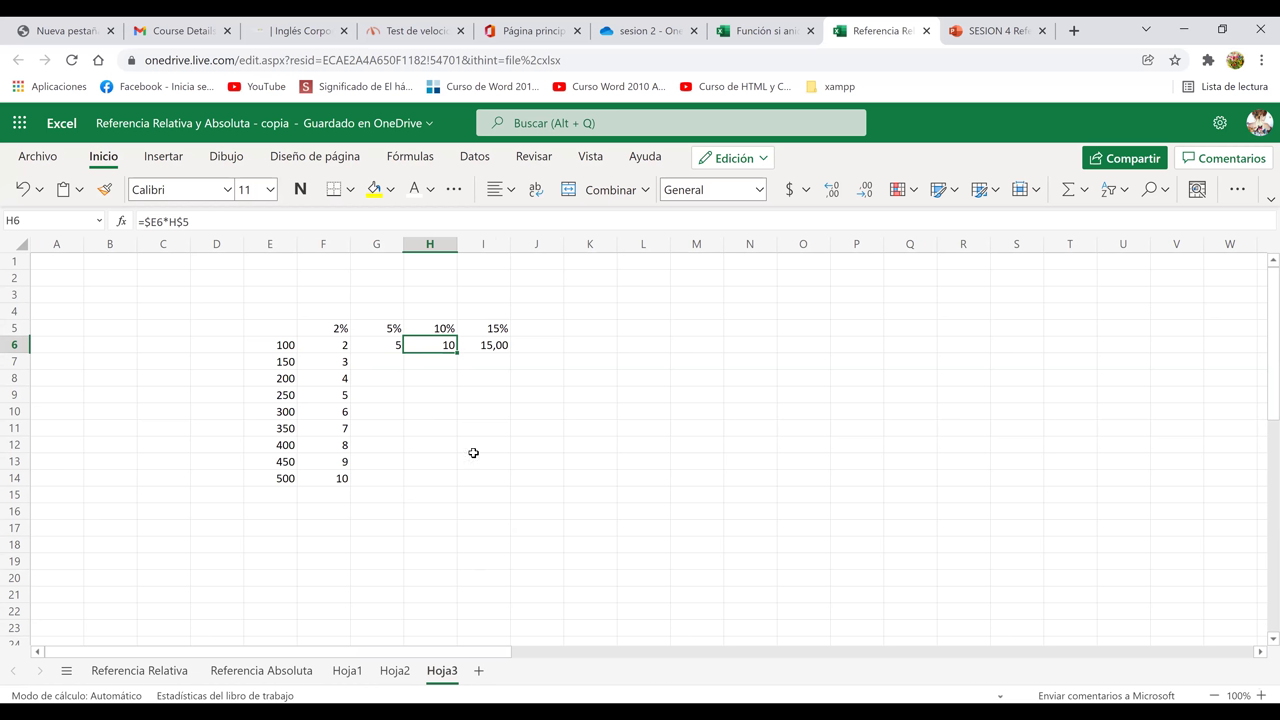
click(465, 441)
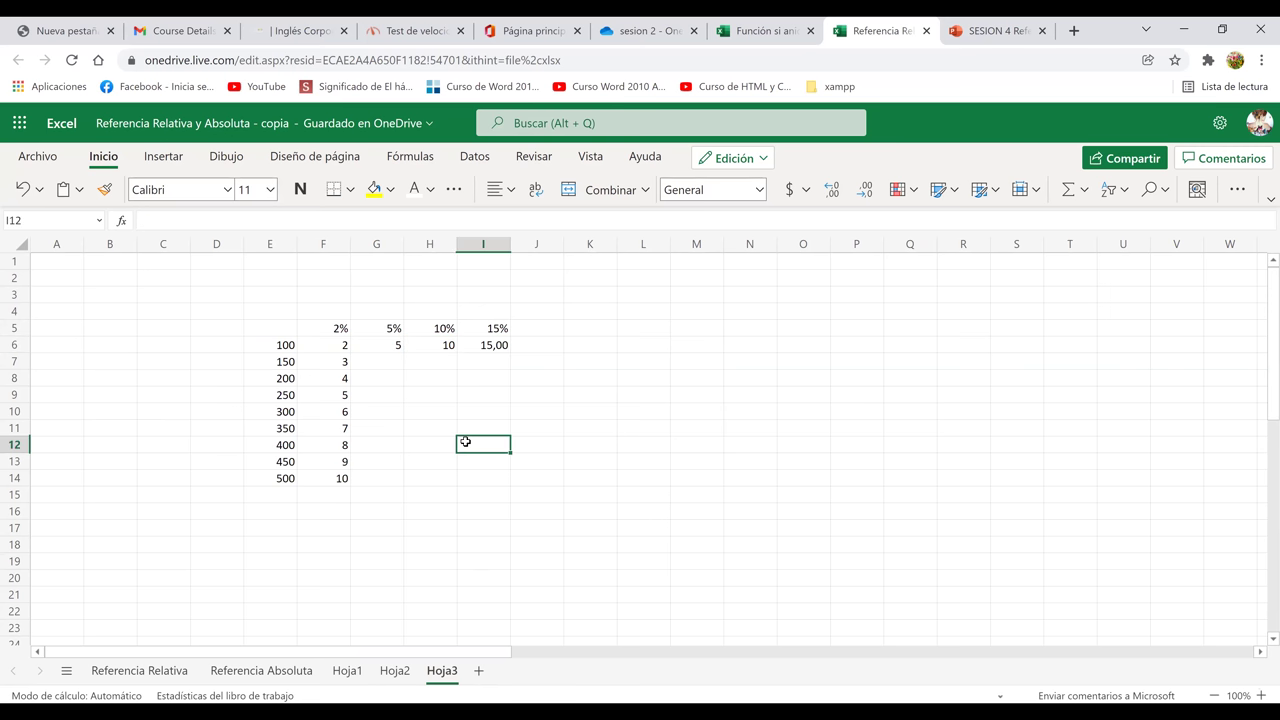
Set the percentage in G5 of Hoja3 to 7%.
click(394, 329)
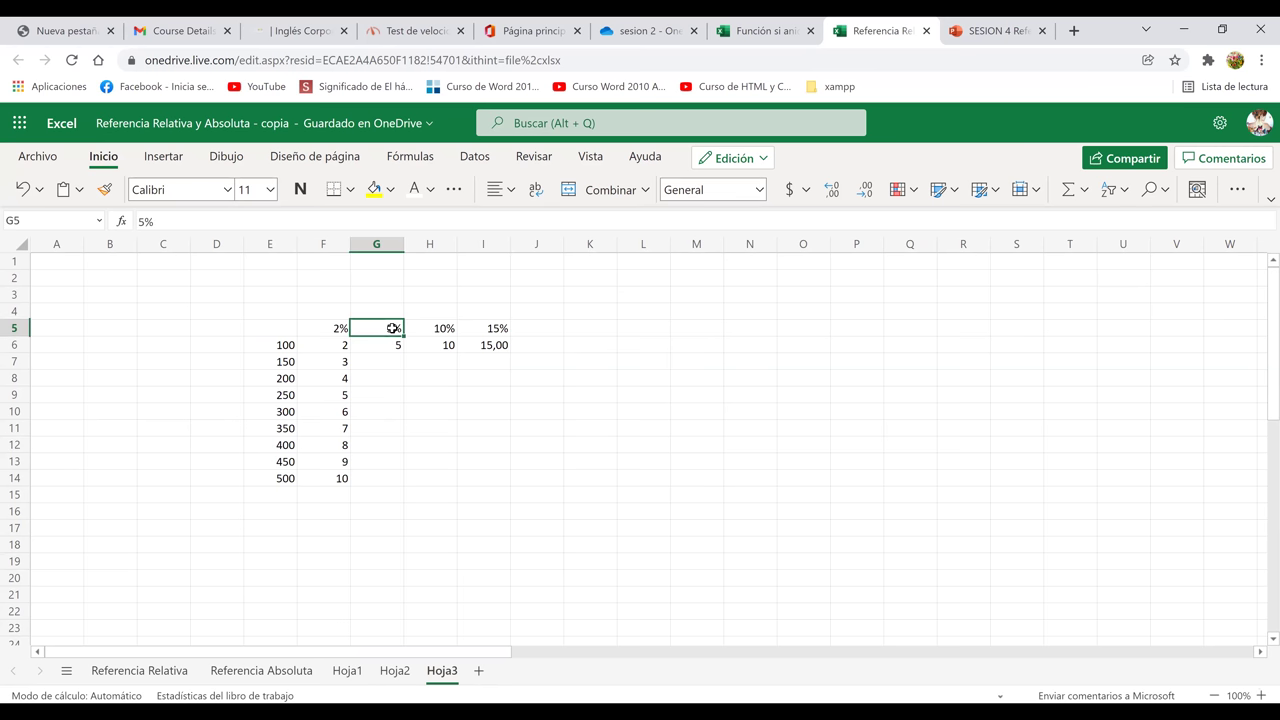
text(7)
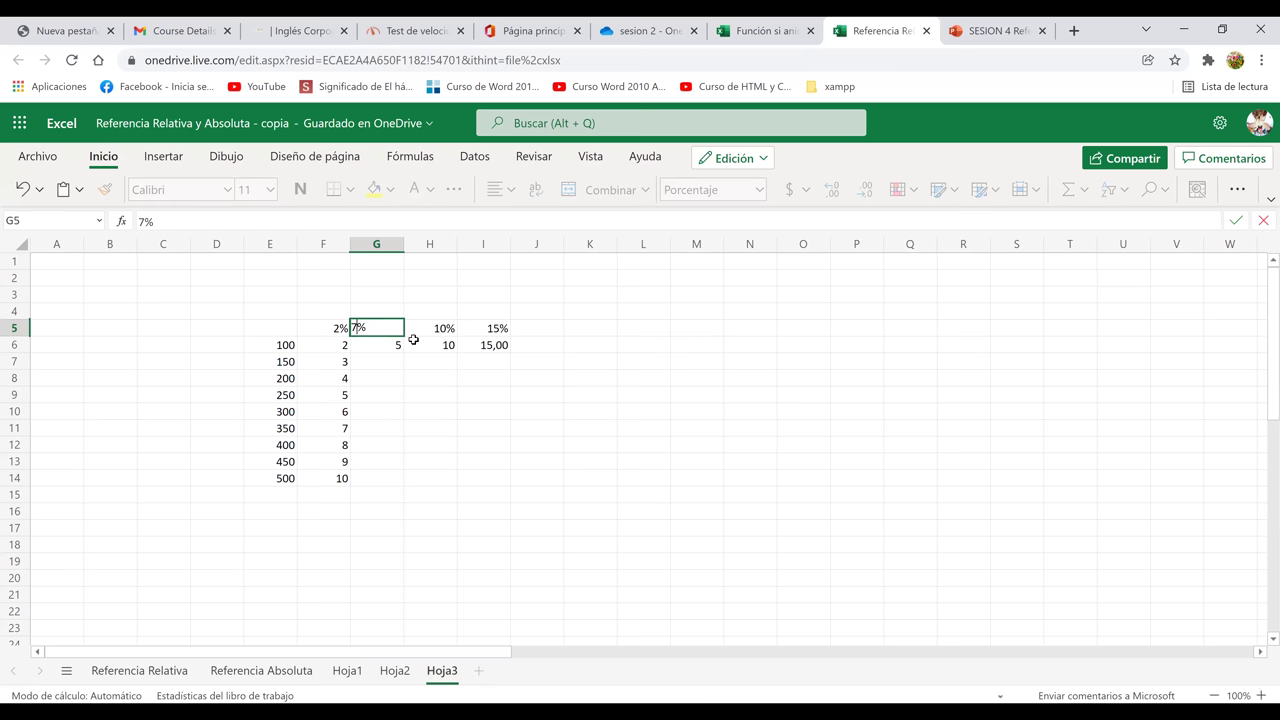
key(Return)
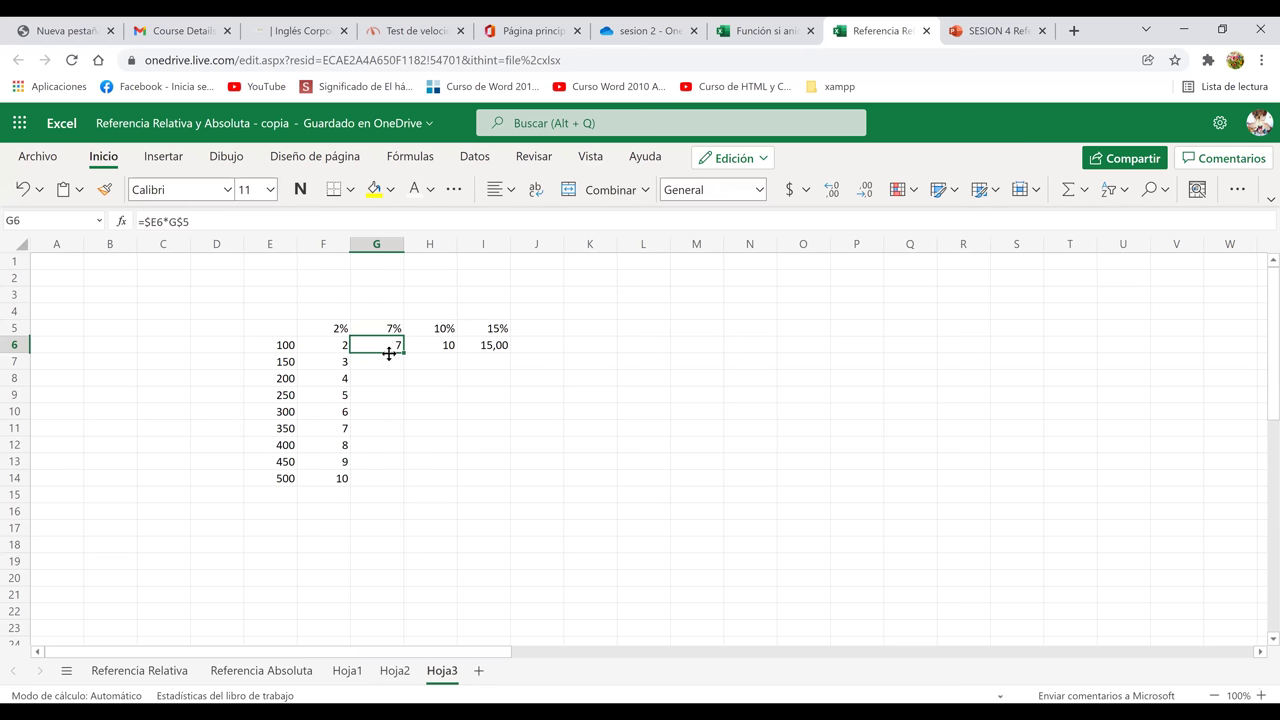
Test the mixed-reference formula in I6 by setting the percentage in I5 to 60%.
click(501, 328)
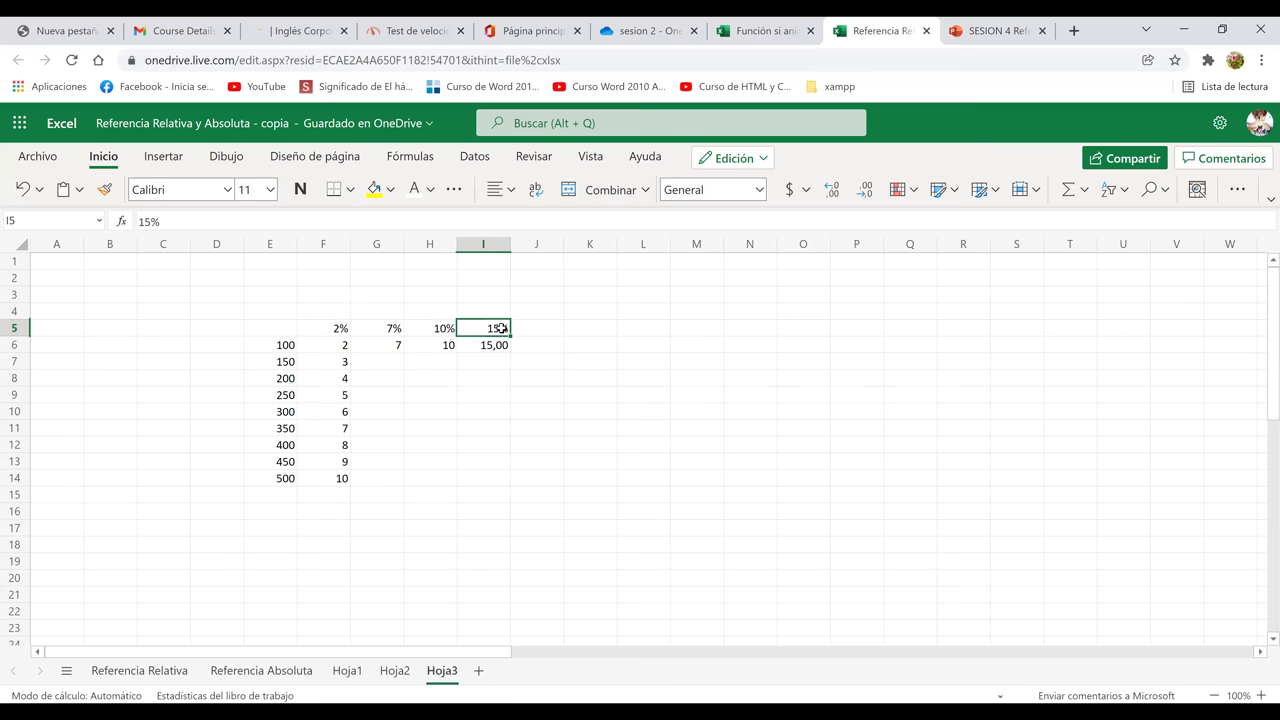
text(60)
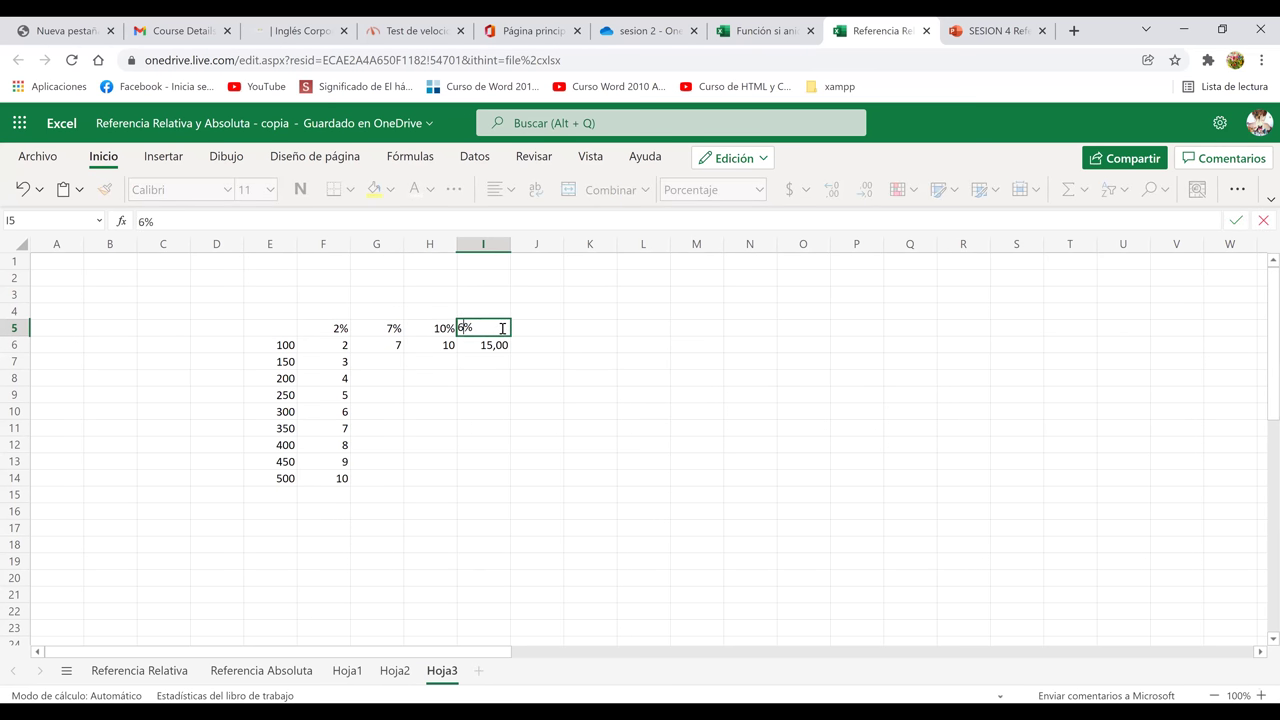
key(Return)
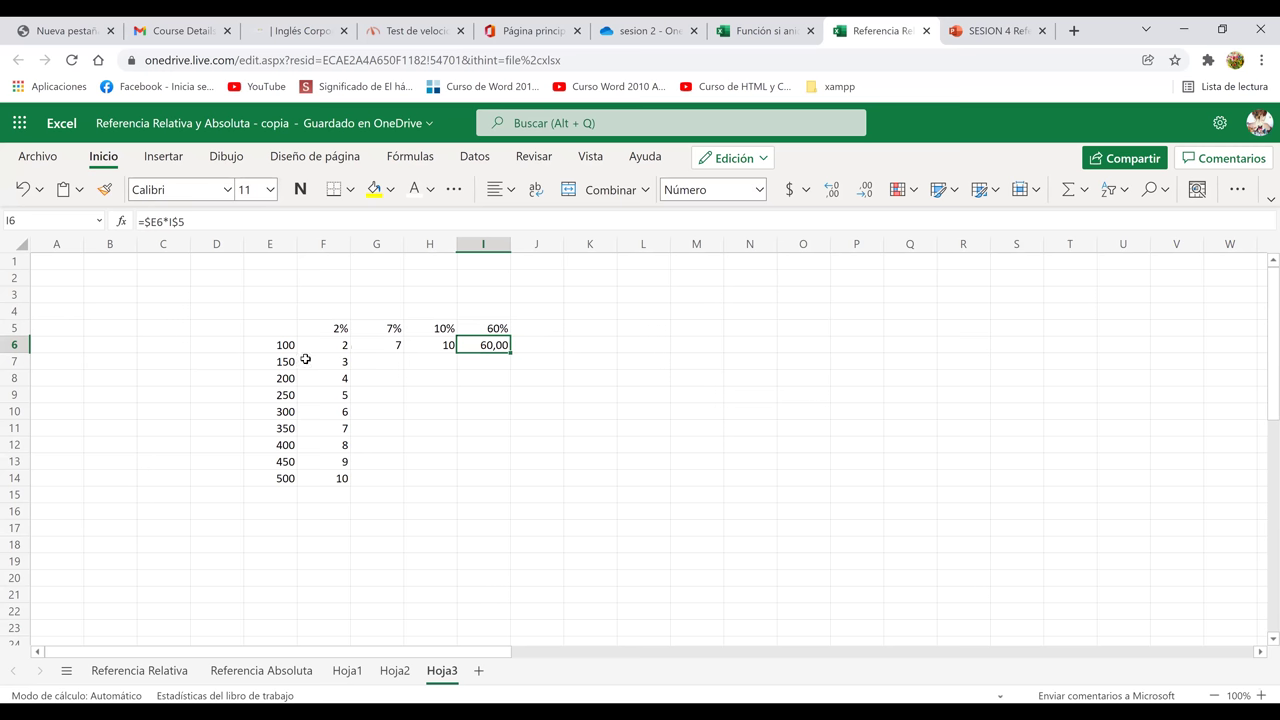
Set the percentage in I5 to 35%.
click(486, 328)
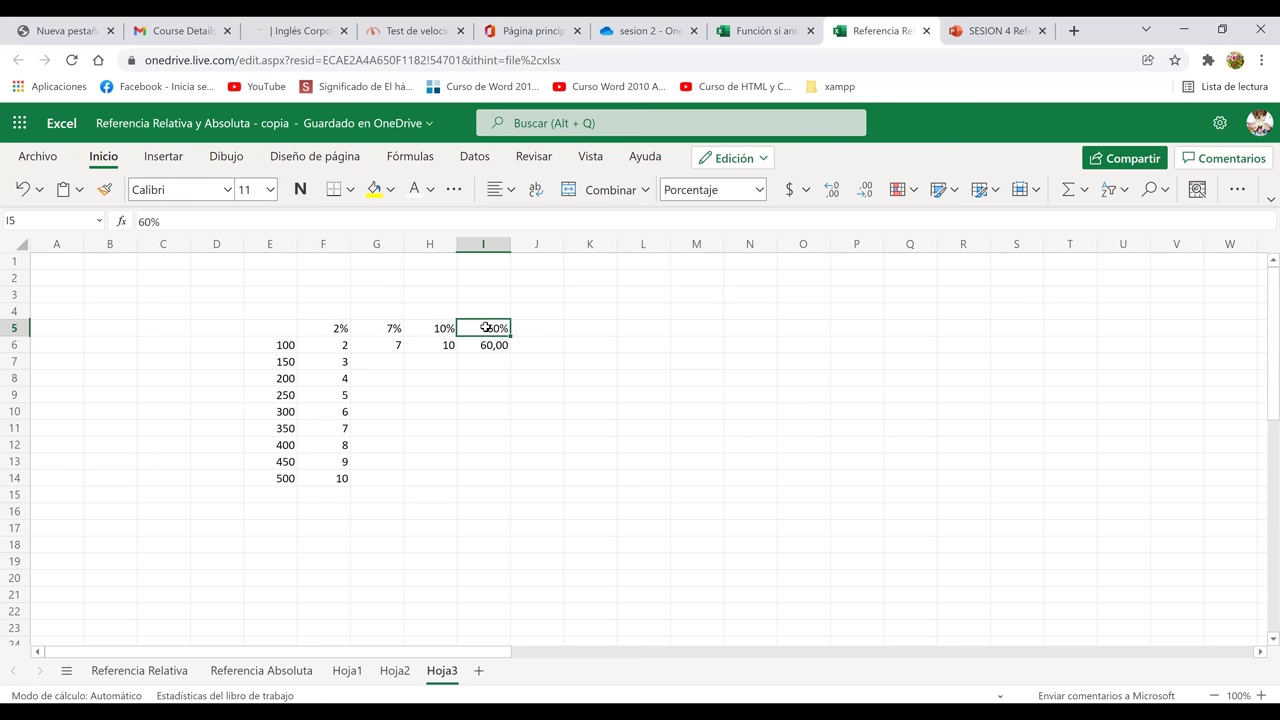
text(35)
key(Return)
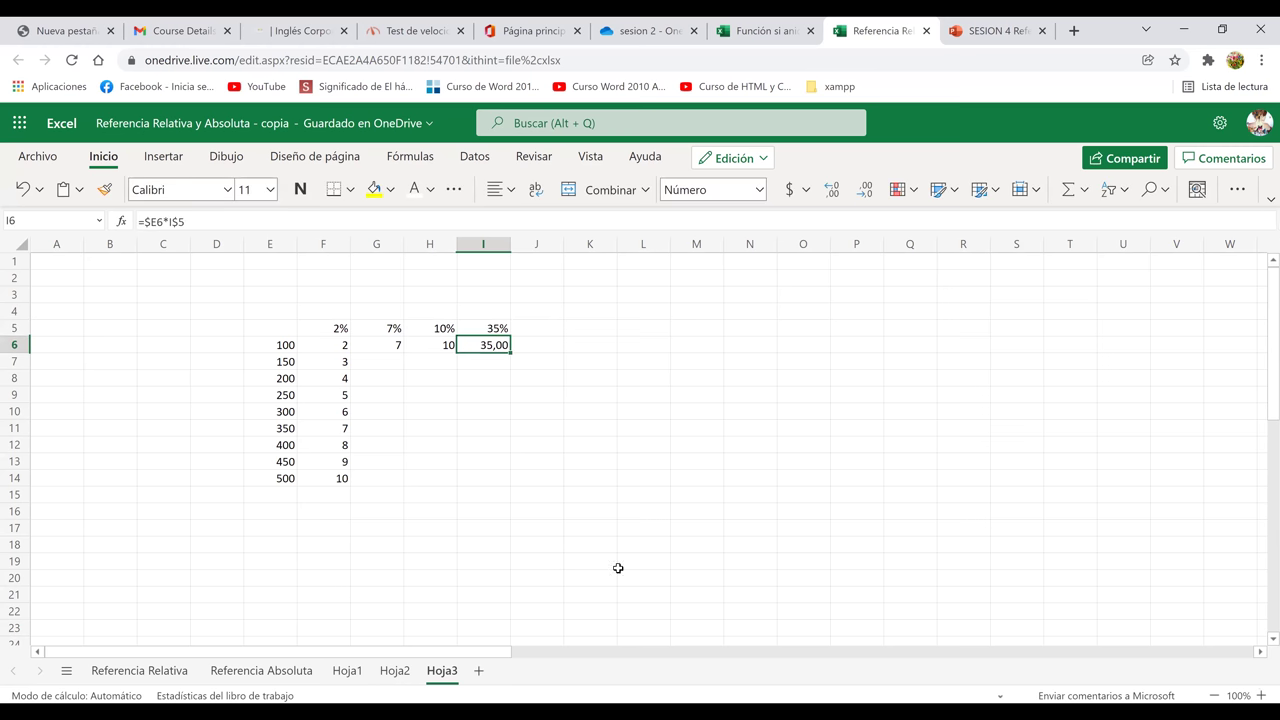
click(561, 455)
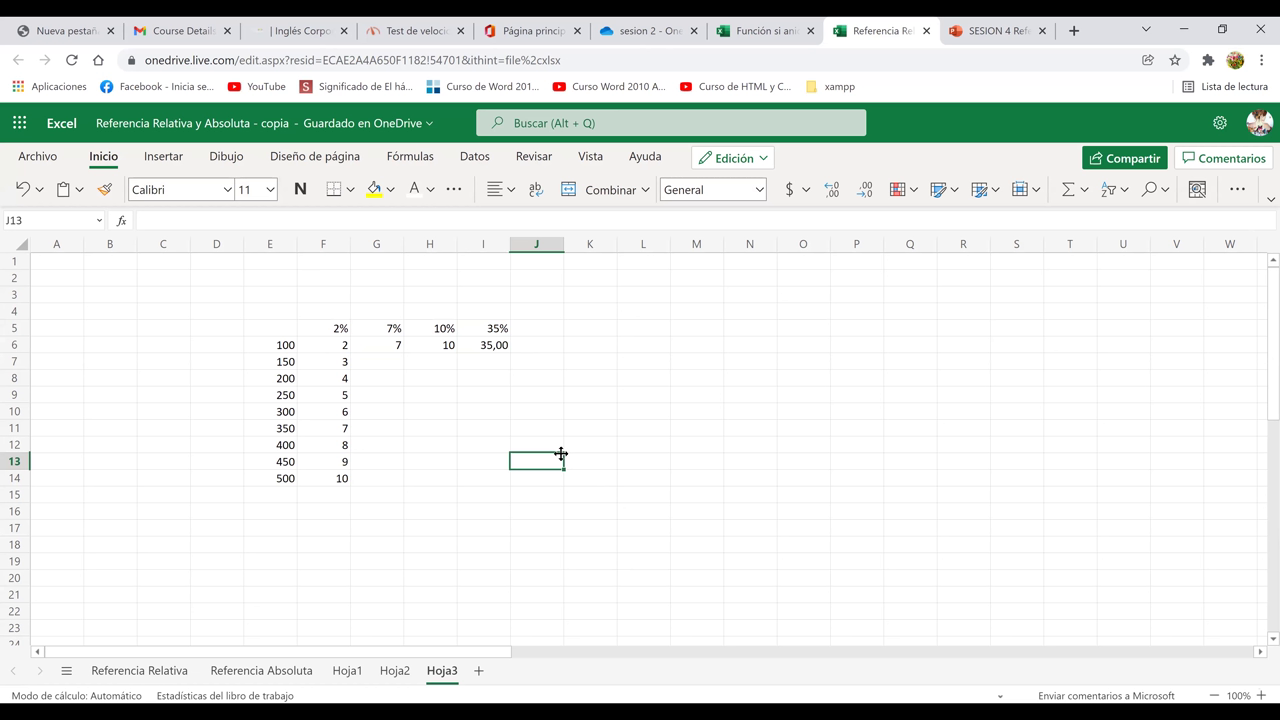
Glance at the Función si anidada workbook, then revisit the Hoja2, Referencia Relativa and Referencia Absoluta sheets of the references workbook.
key(ctrl+shift+Tab)
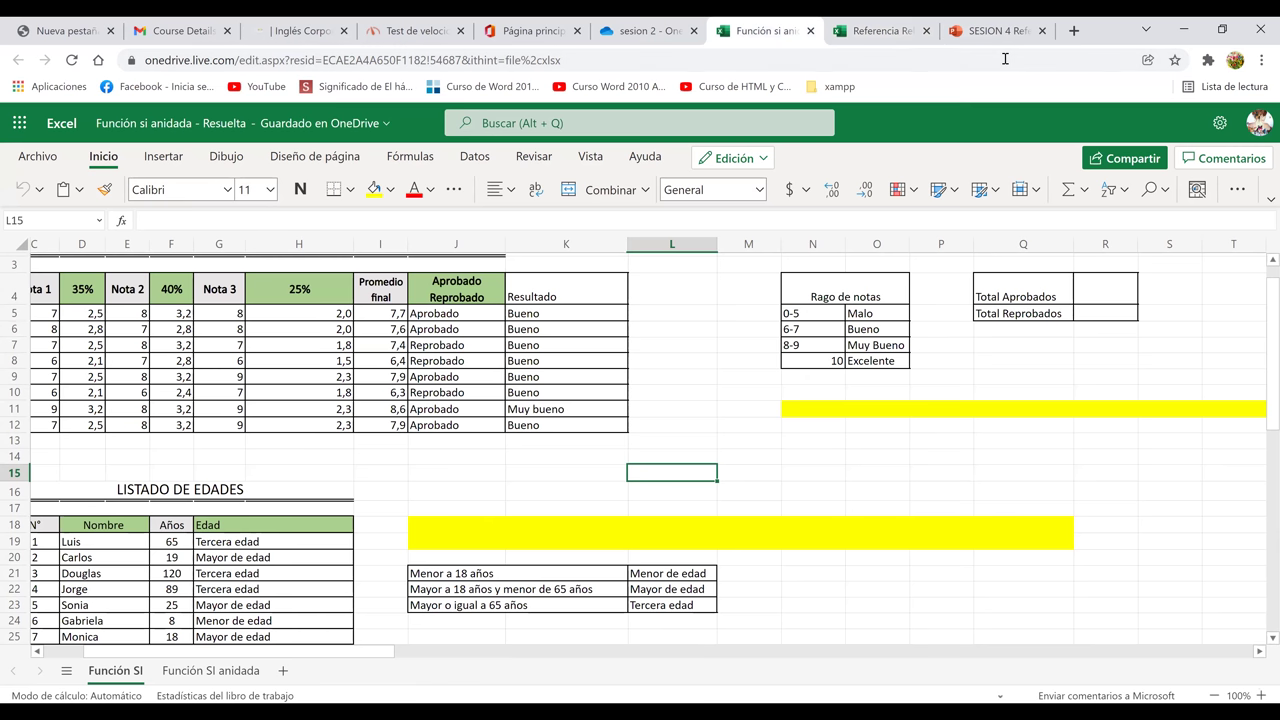
key(ctrl+Tab)
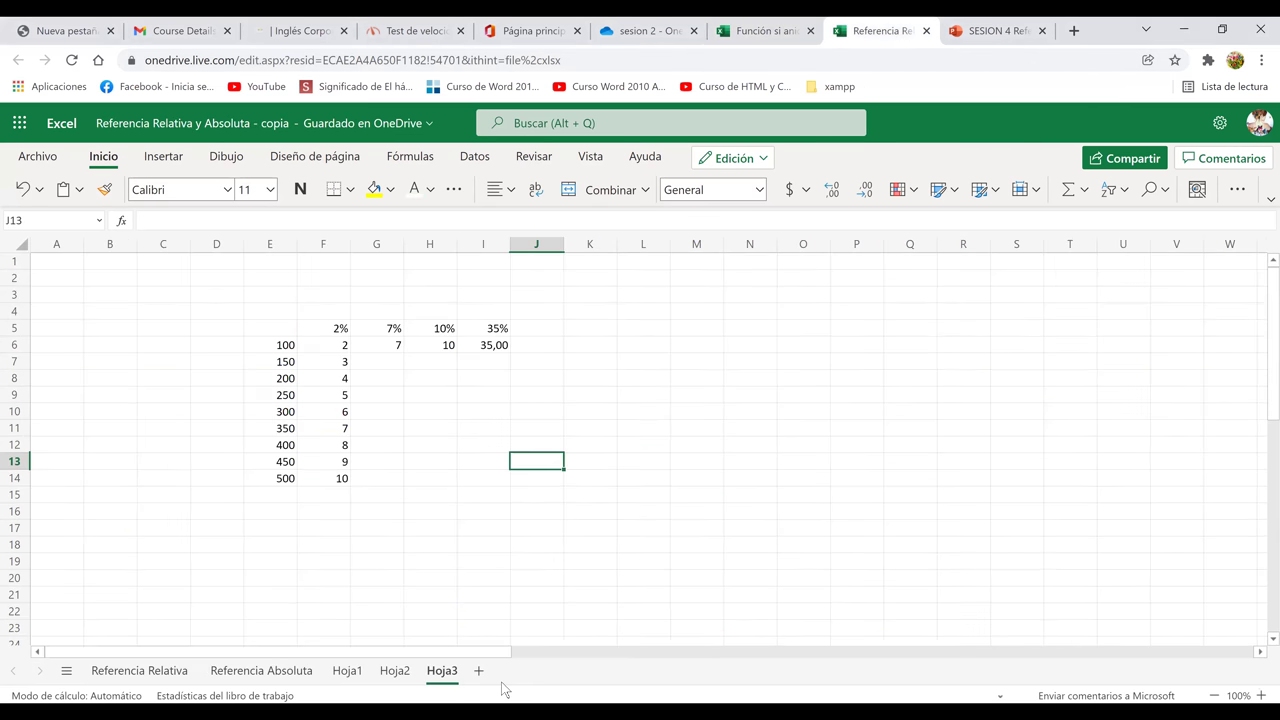
click(400, 675)
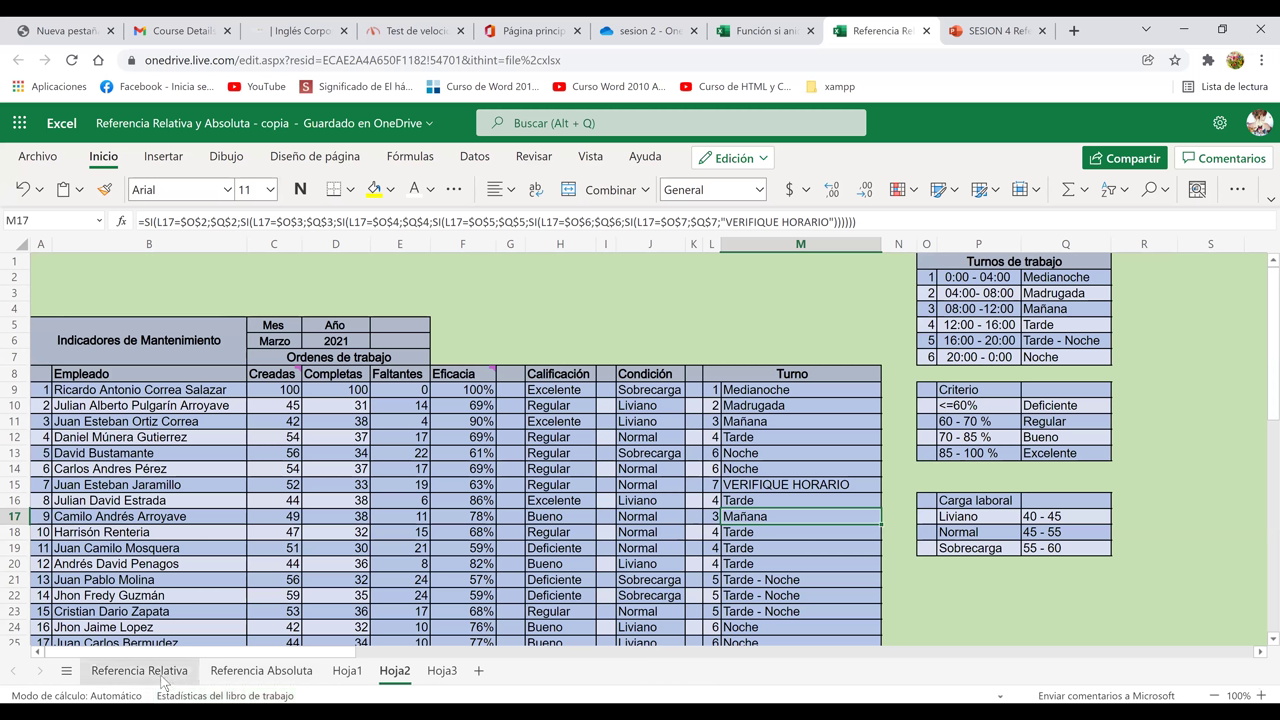
click(245, 672)
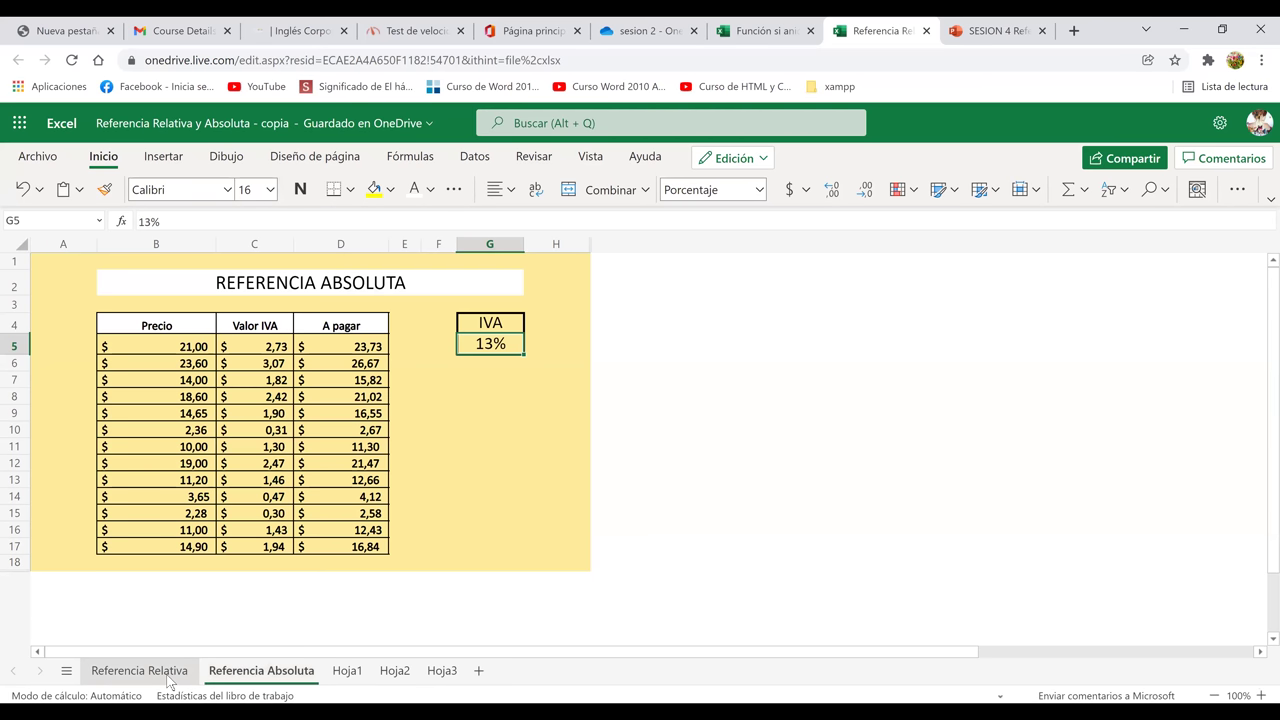
click(139, 670)
click(295, 672)
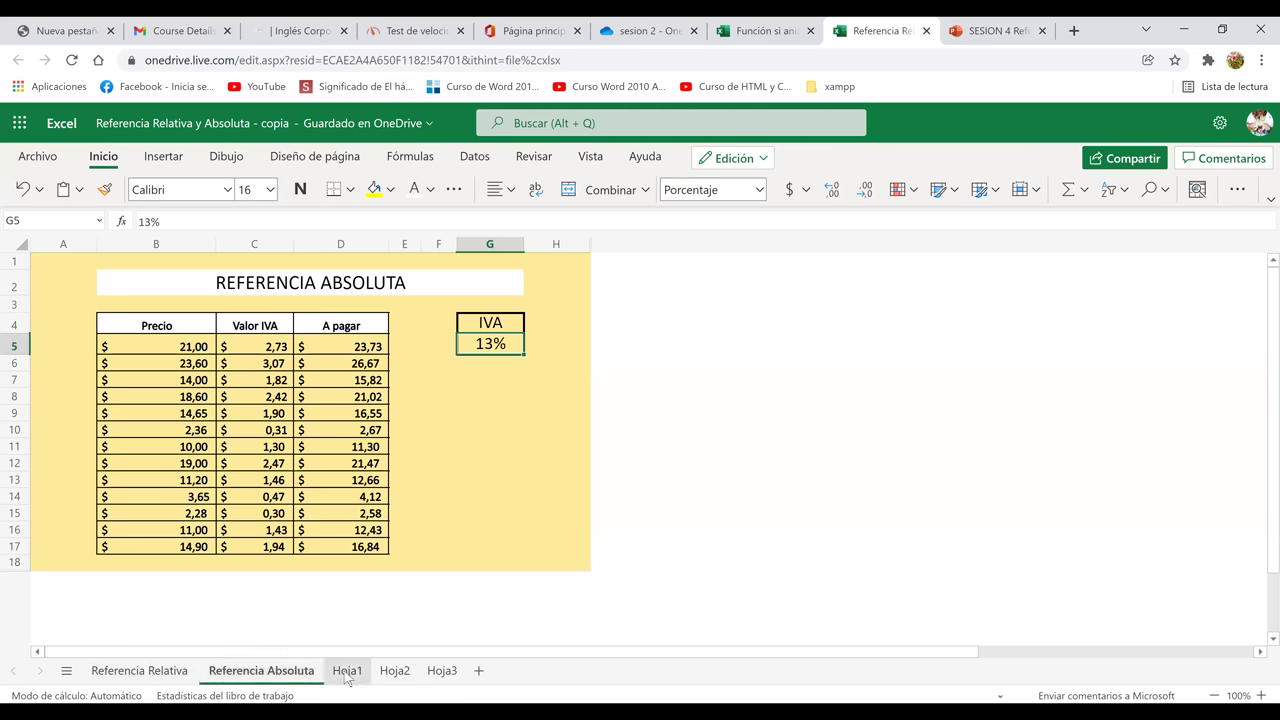
Open Hoja1 and examine the SI formula for Aprobado/Reprobado in J3.
click(348, 672)
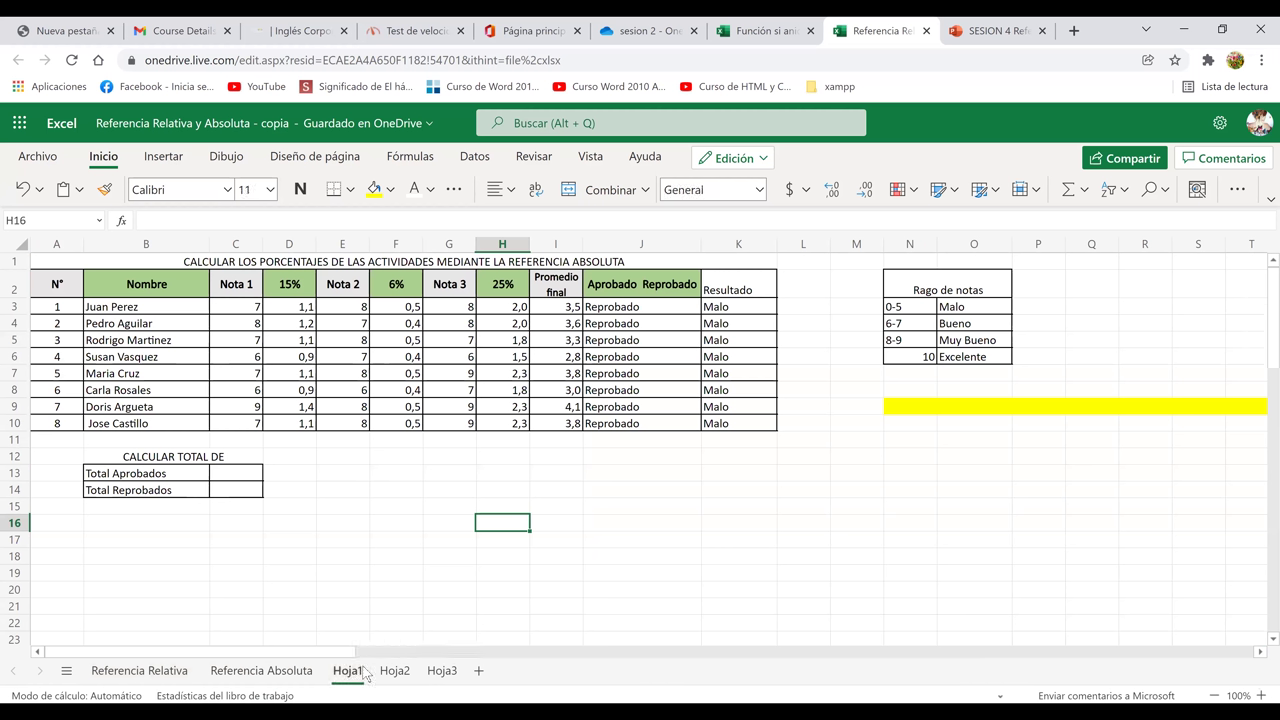
click(626, 302)
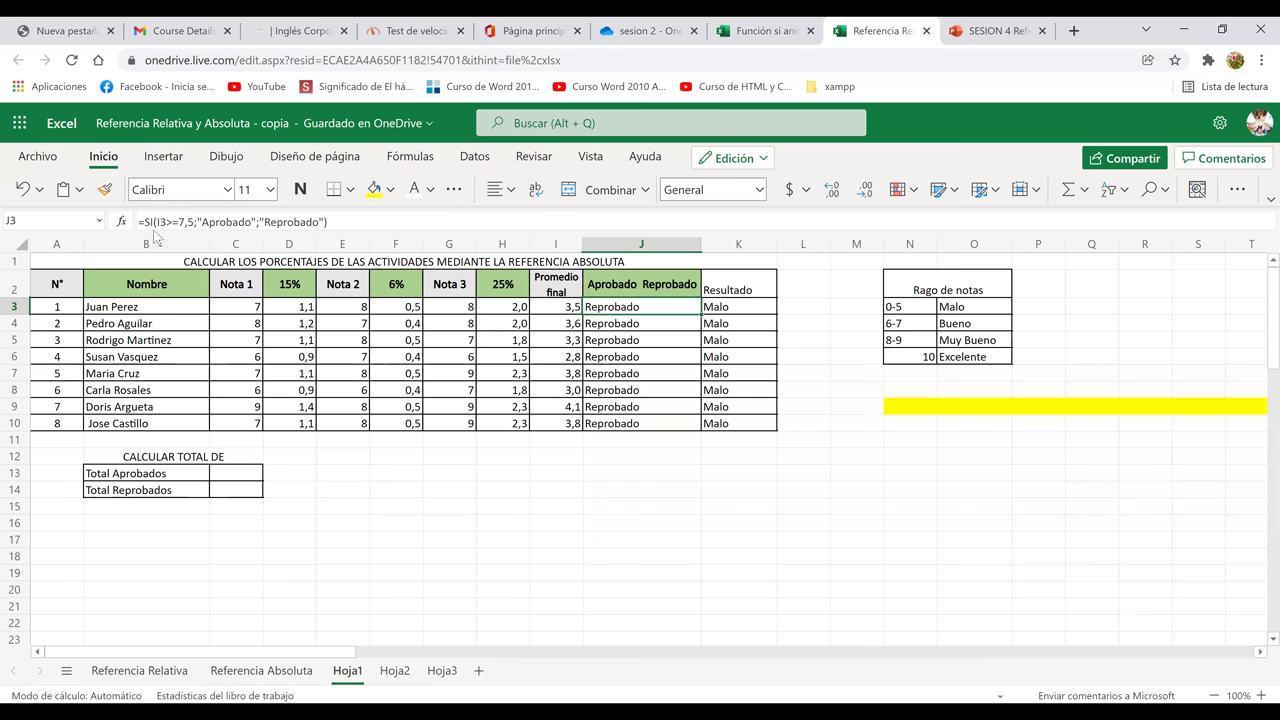
Examine the absolute-reference formulas in D3 and D4 under the 15% column of Hoja1.
click(487, 450)
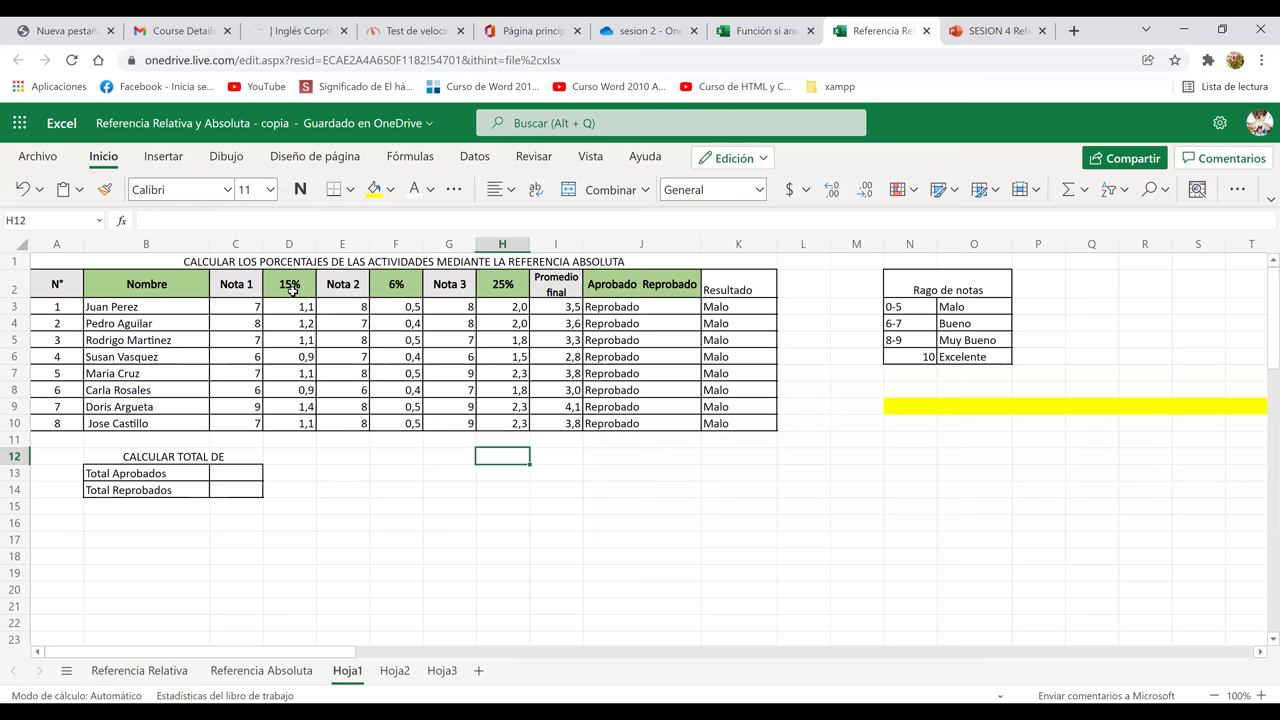
click(290, 305)
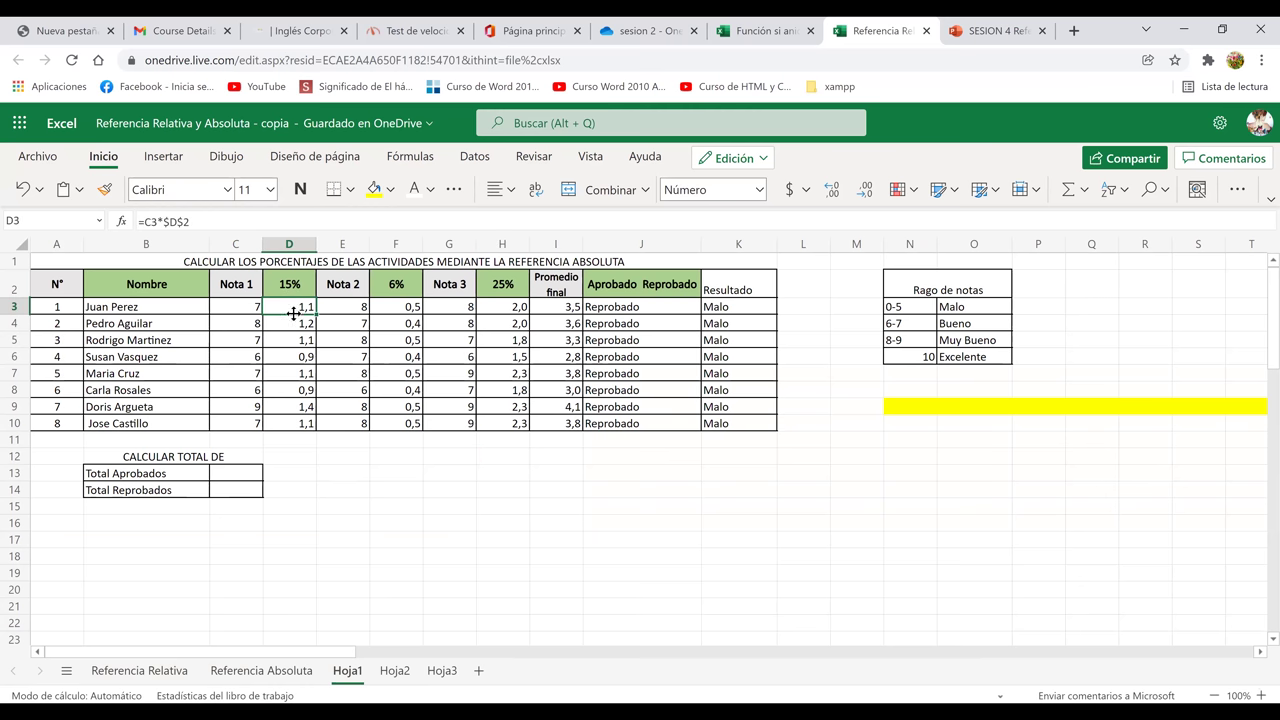
click(293, 323)
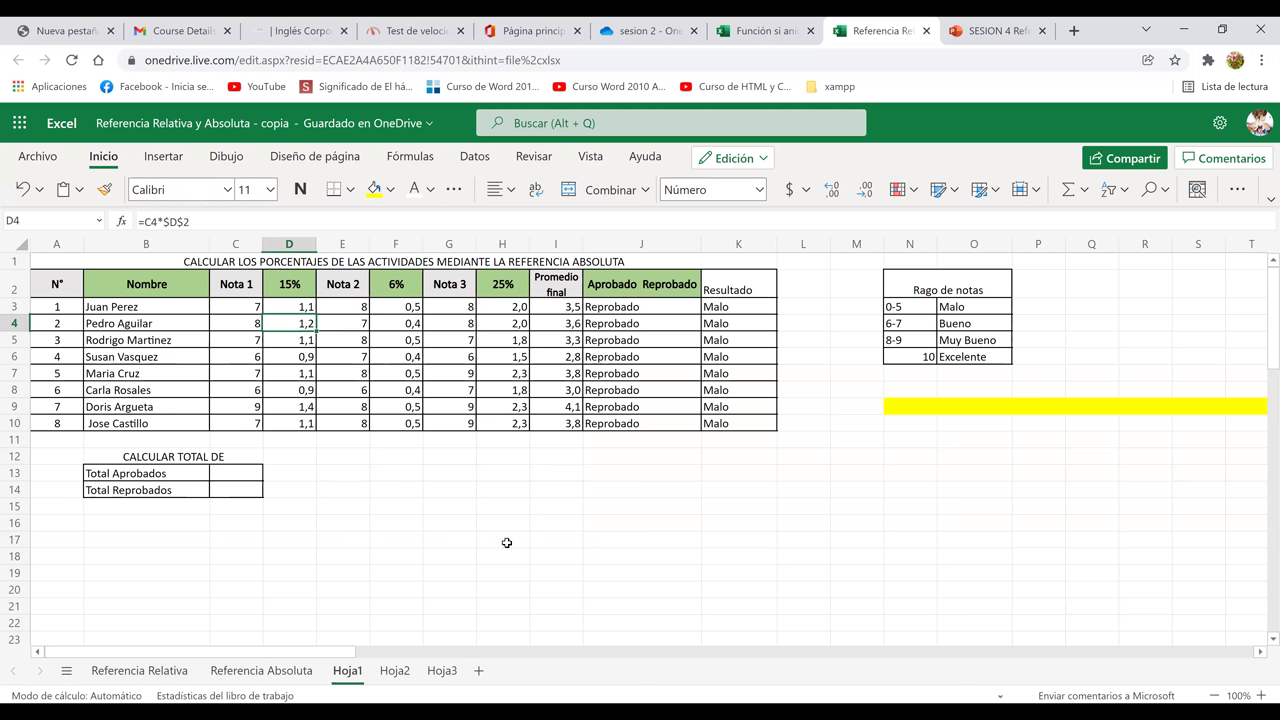
Compare the Hoja2 maintenance indicators table with the grades table in Hoja1, ending on Hoja2.
click(398, 670)
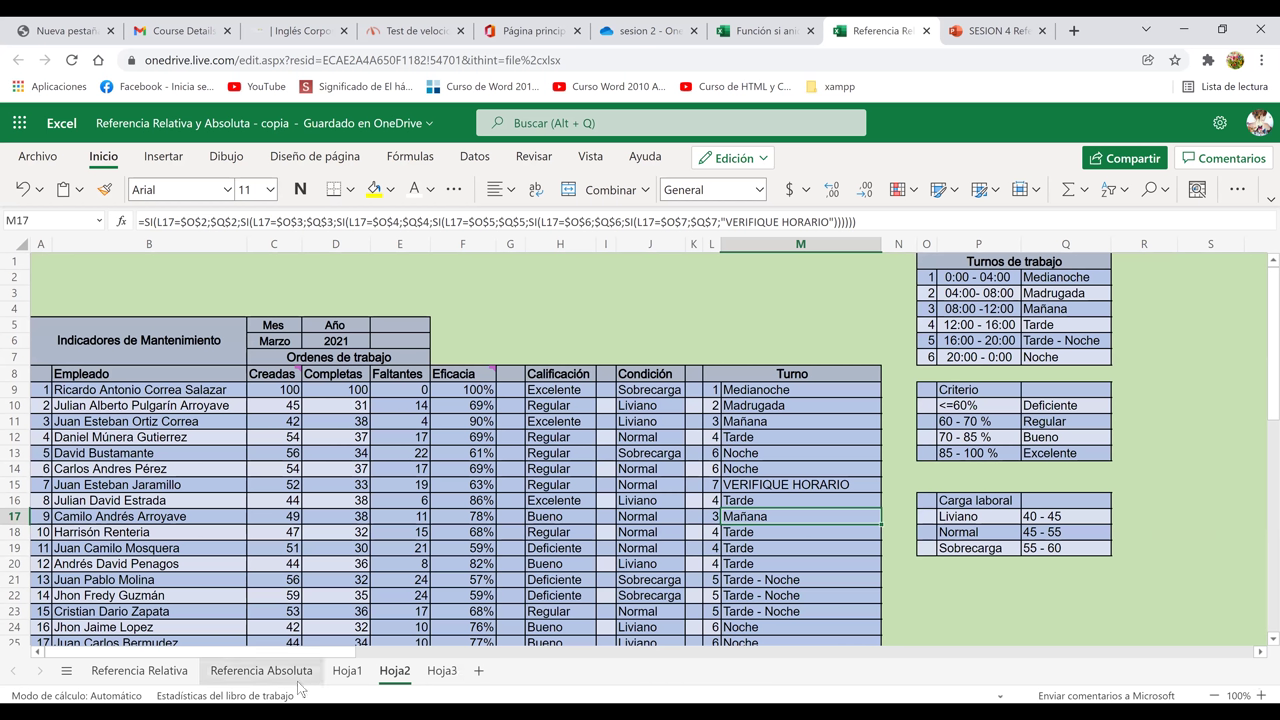
click(348, 671)
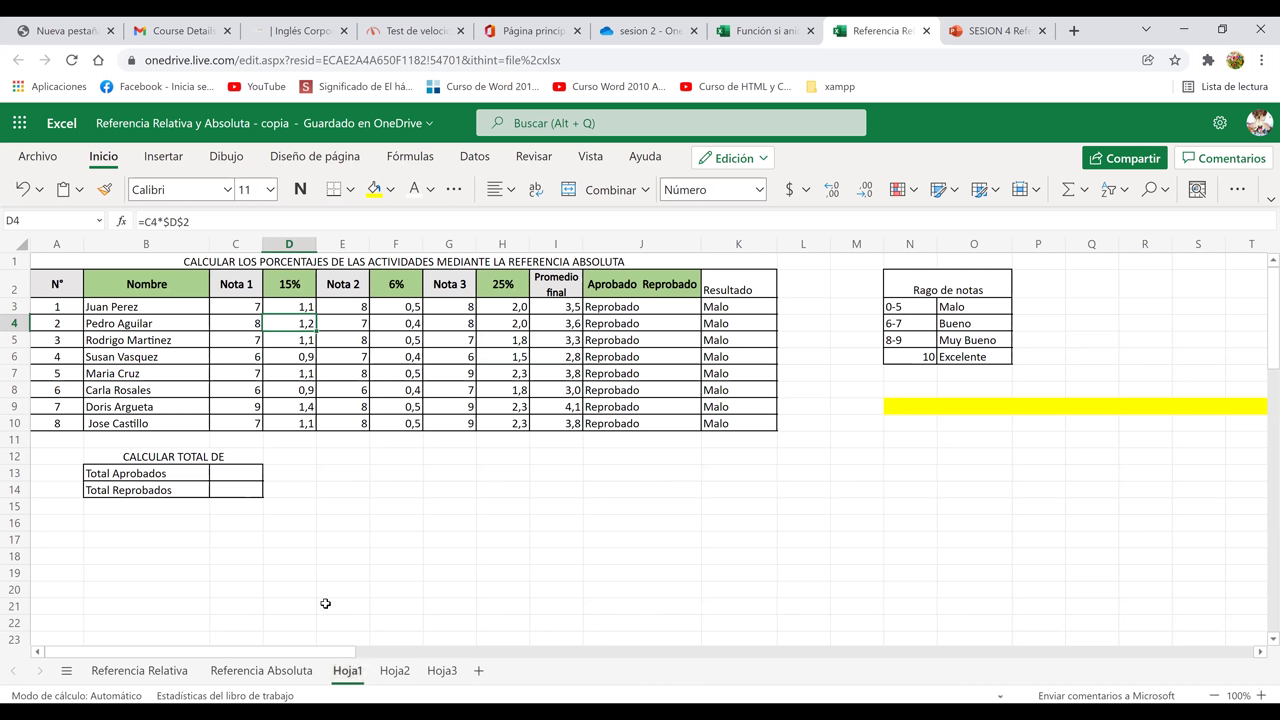
click(396, 671)
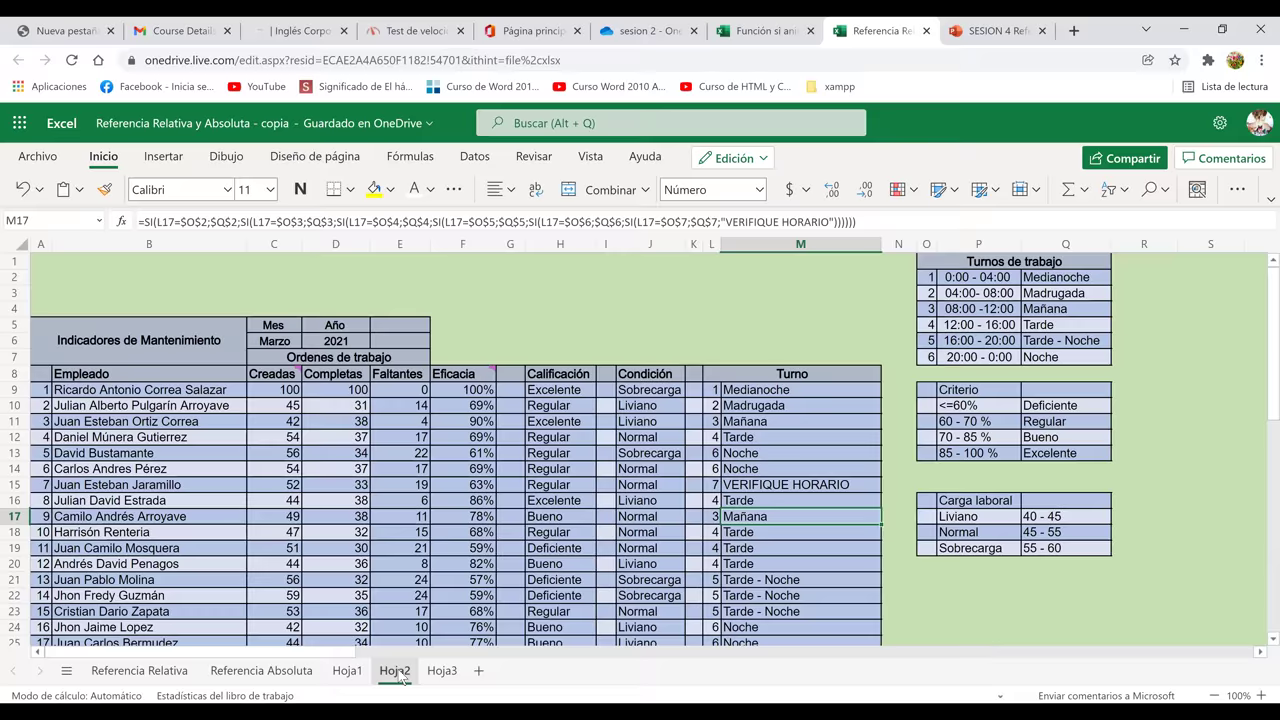
View the Función SI anidada sheet in the Función si anidada - Resuelta workbook and return to the references workbook.
click(755, 31)
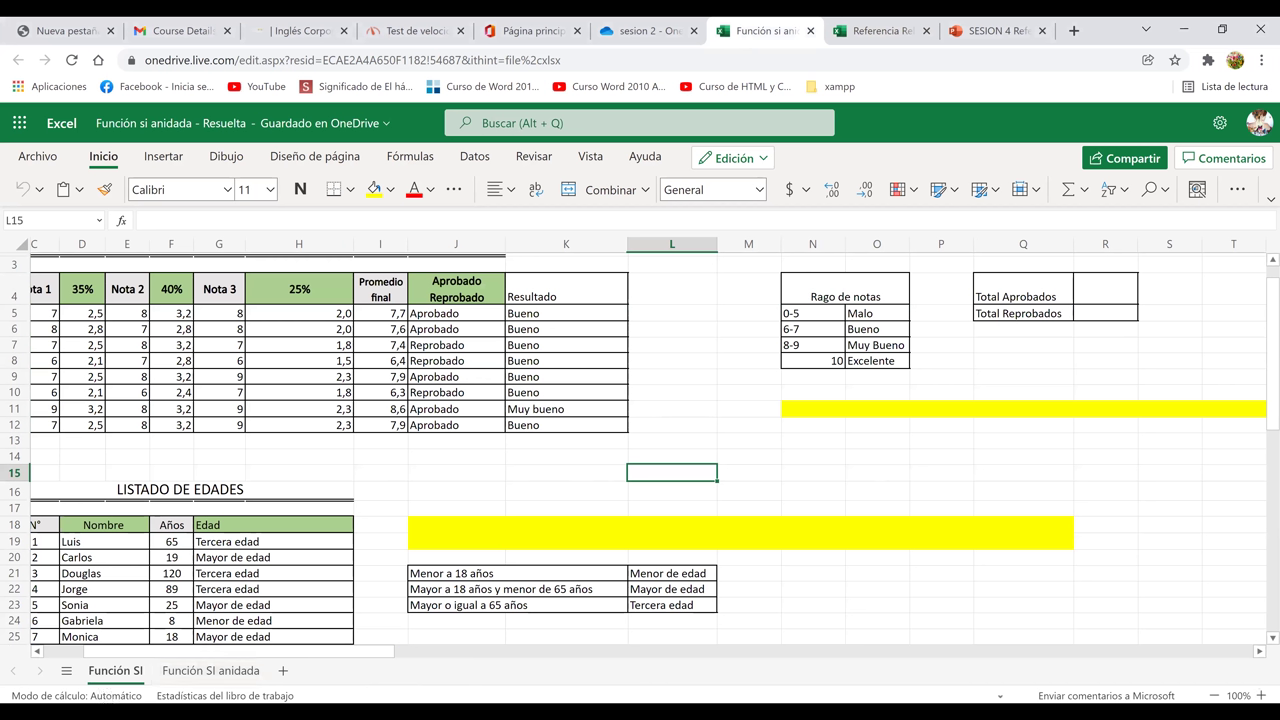
click(186, 676)
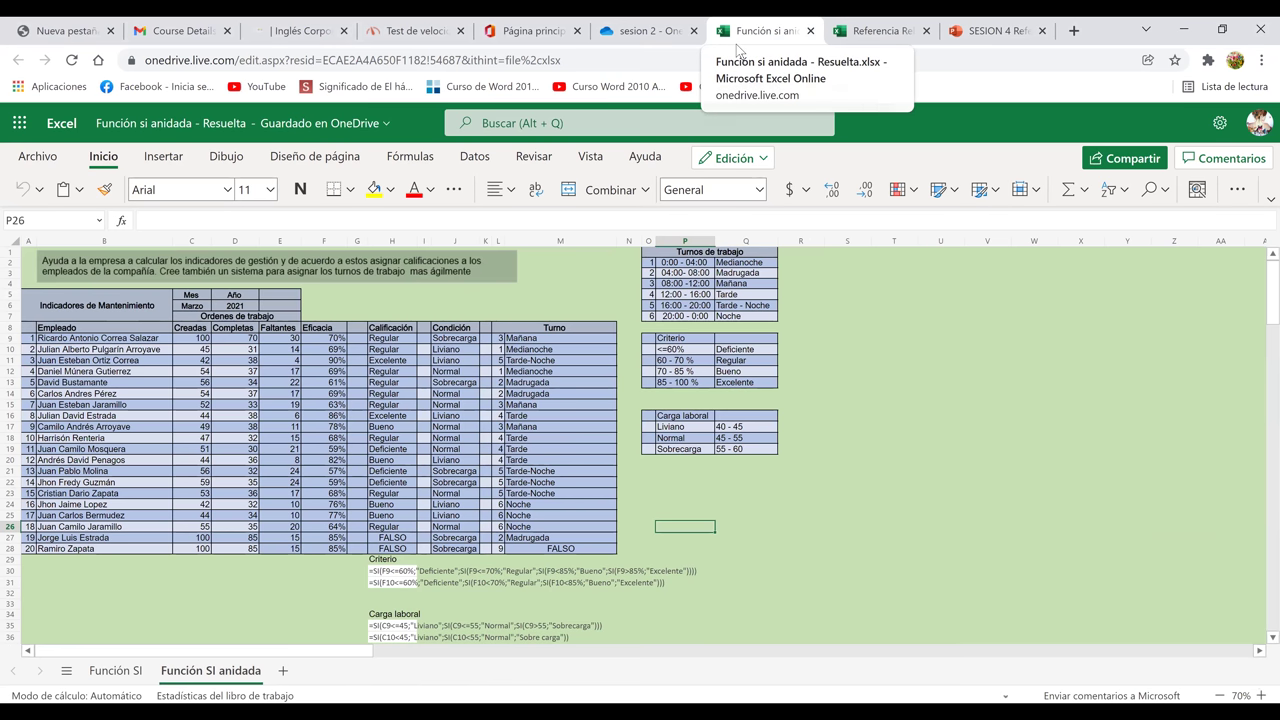
key(ctrl+Tab)
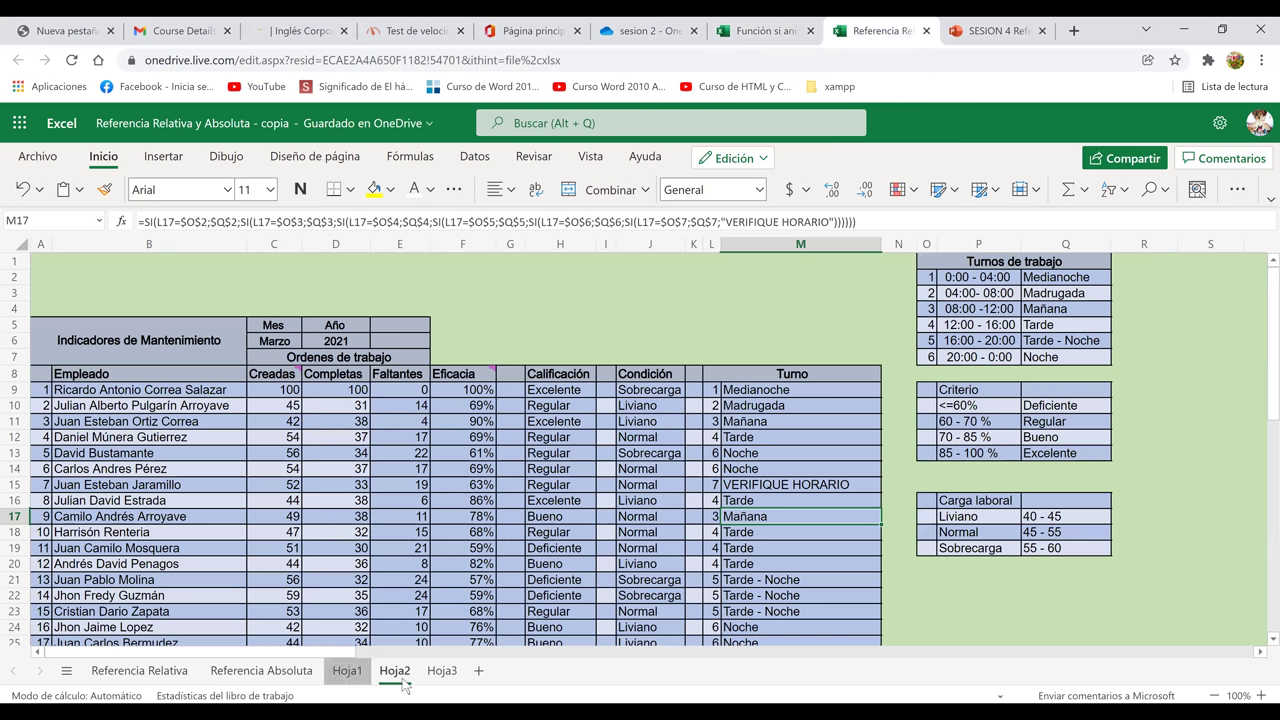
Review the references workbook's sheets from Referencia Absoluta and Referencia Relativa through Hoja1 and Hoja2, finishing on an empty cell in Hoja3.
click(288, 678)
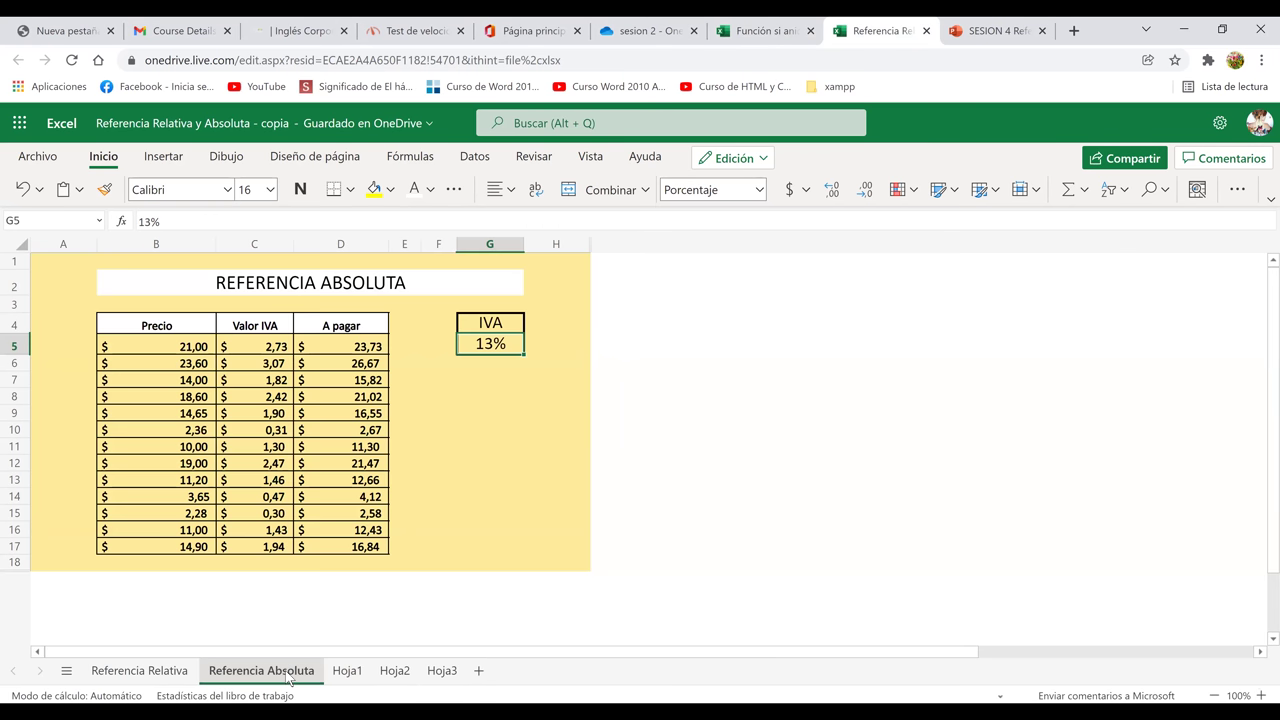
click(165, 674)
click(347, 671)
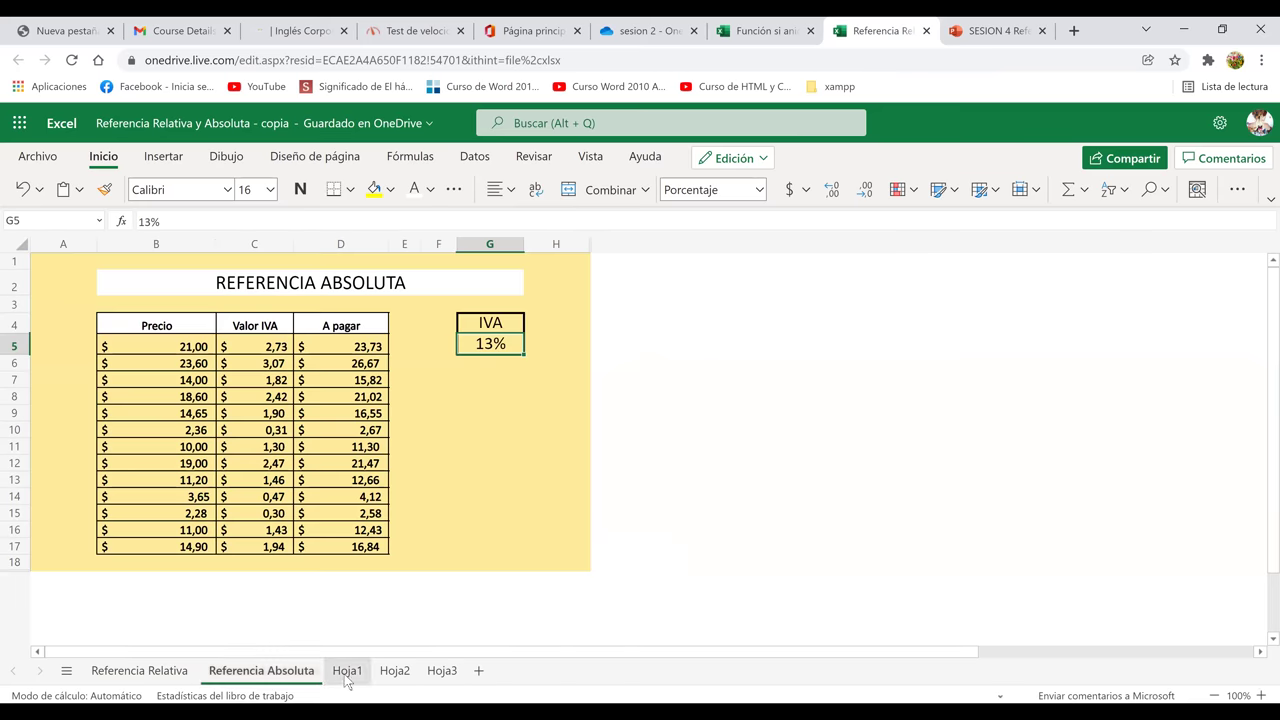
click(394, 671)
click(442, 672)
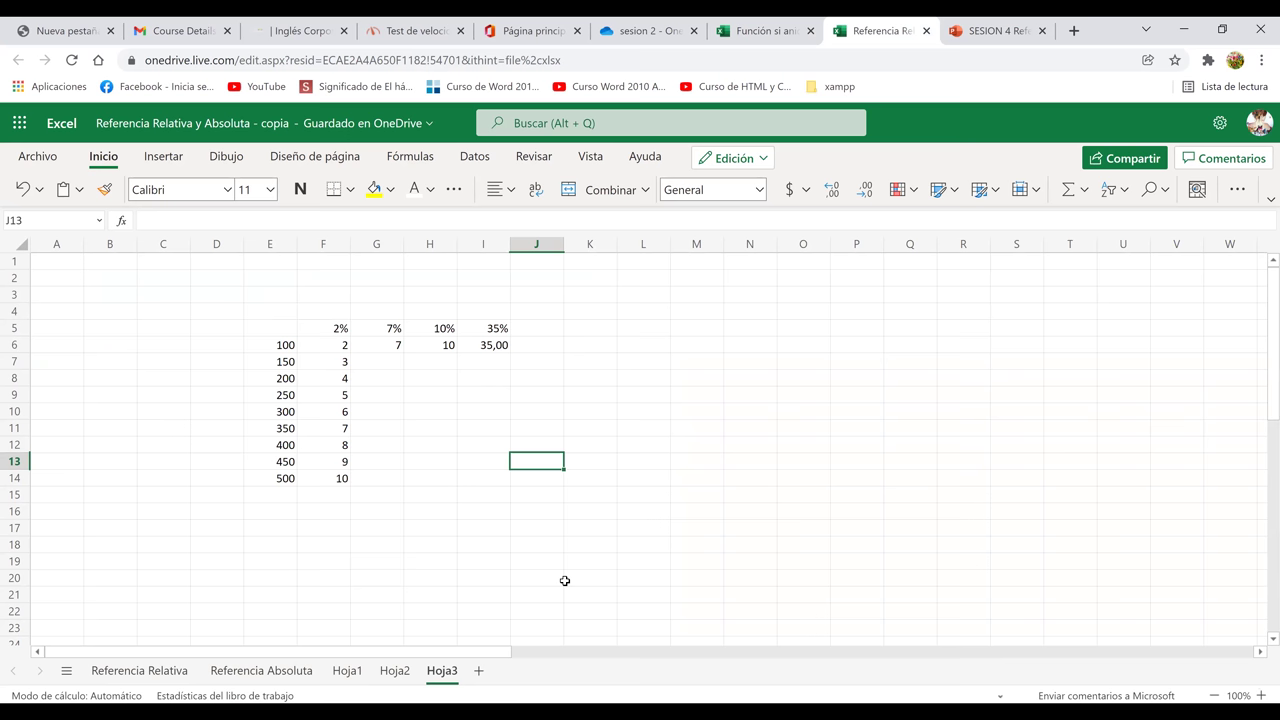
click(734, 498)
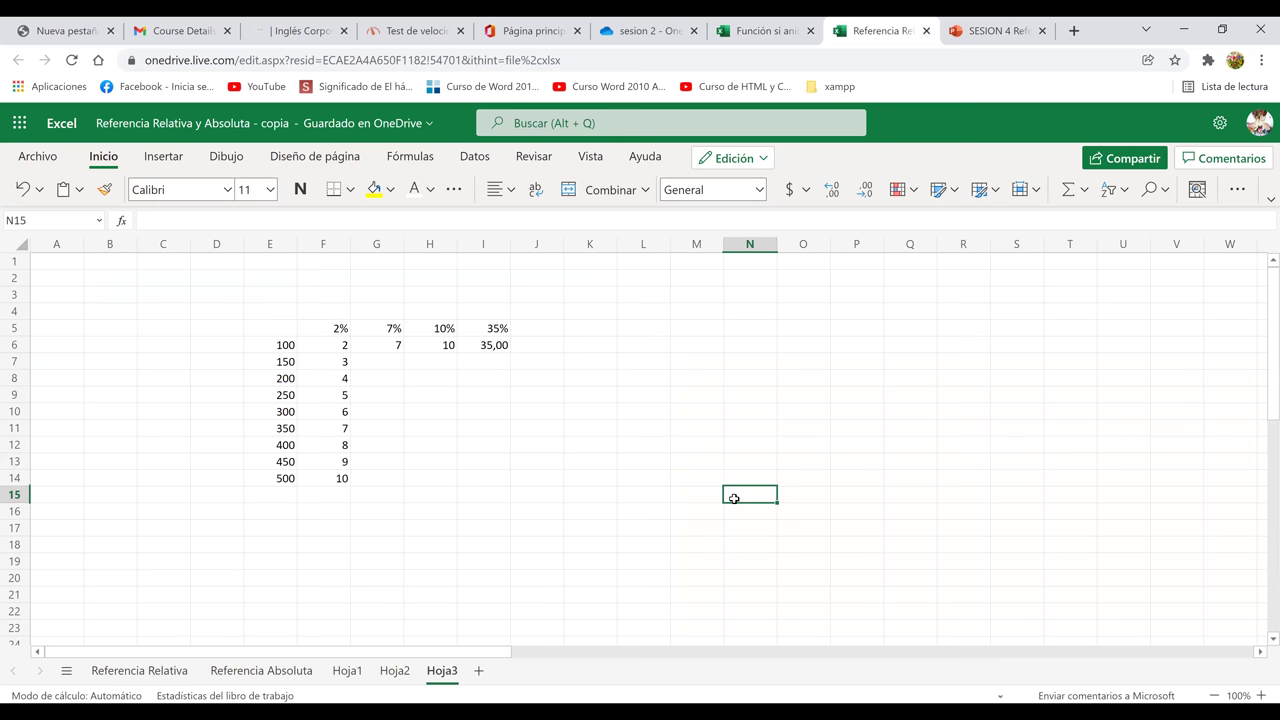